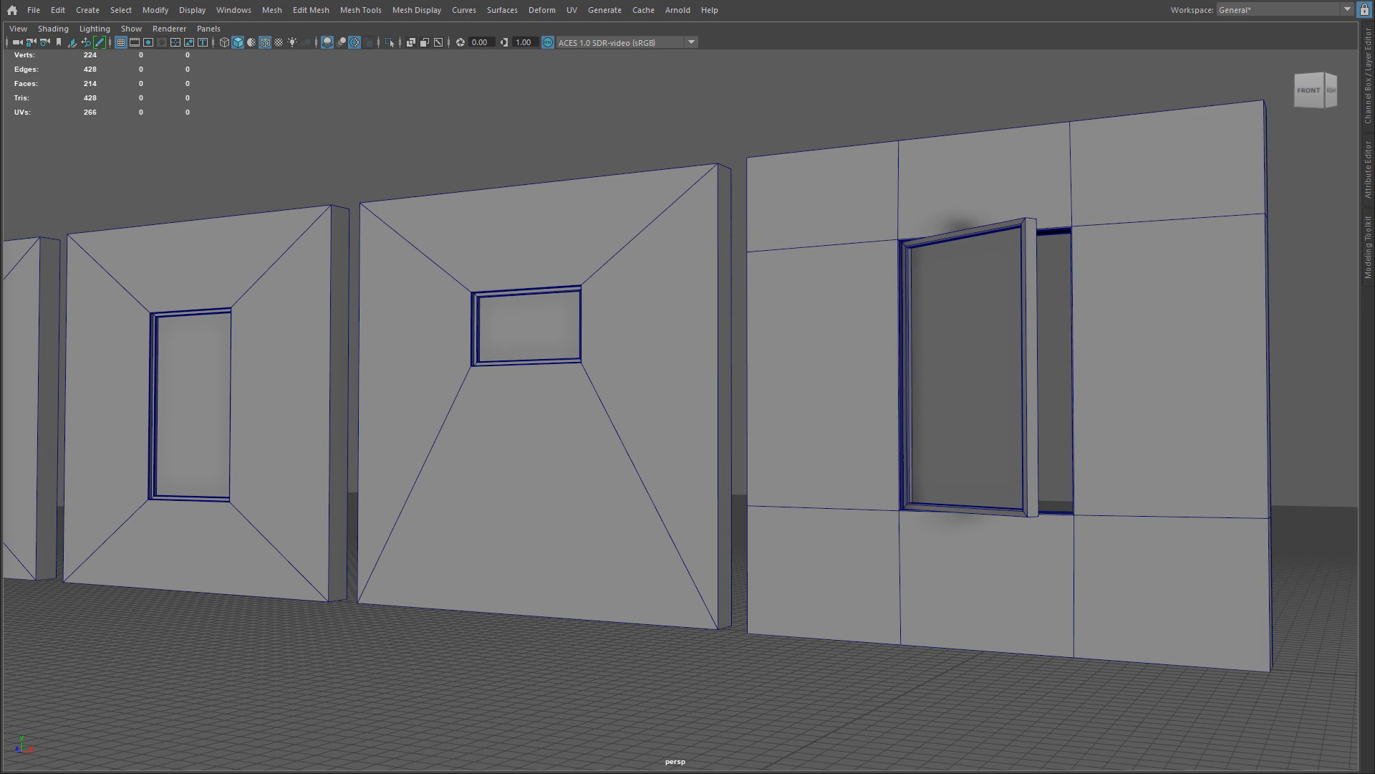
Step: Examine the row of finished wall models with their differently shaped window openings
alt+middle_drag(382, 546, 1318, 557)
alt+right_drag(825, 516, 917, 512)
alt+drag(918, 510, 962, 521)
alt+middle_drag(1042, 517, 781, 496)
alt+middle_drag(1038, 487, 577, 478)
alt+middle_drag(801, 470, 693, 466)
alt+drag(693, 466, 641, 453)
alt+middle_drag(1282, 466, 666, 458)
Step: Rotate the open window sash slightly around its hinge edge and deselect it
click(1001, 431)
alt+middle_drag(1002, 431, 860, 395)
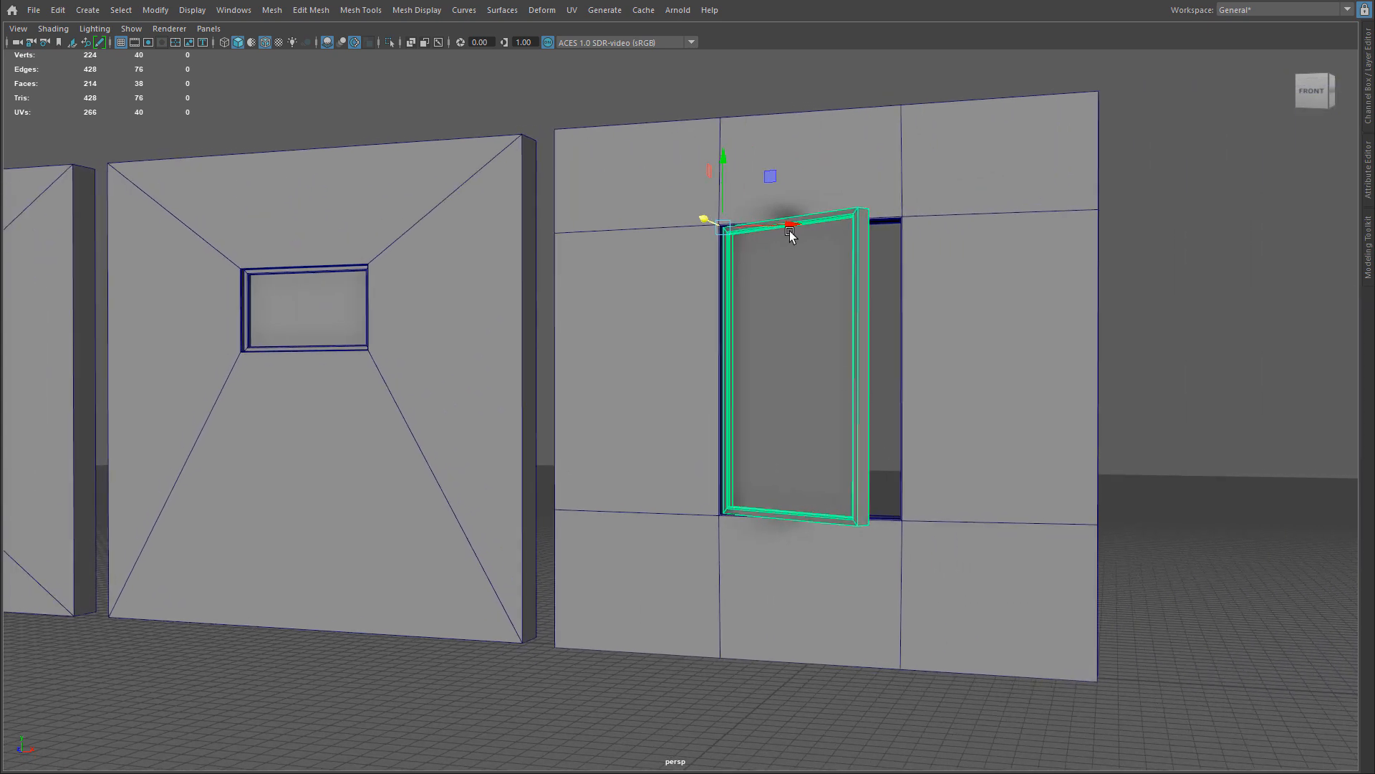
key(r)
key(e)
mouse_move(733, 219)
mouse_down()
mouse_move(791, 228)
mouse_move(740, 237)
mouse_up()
click(1213, 353)
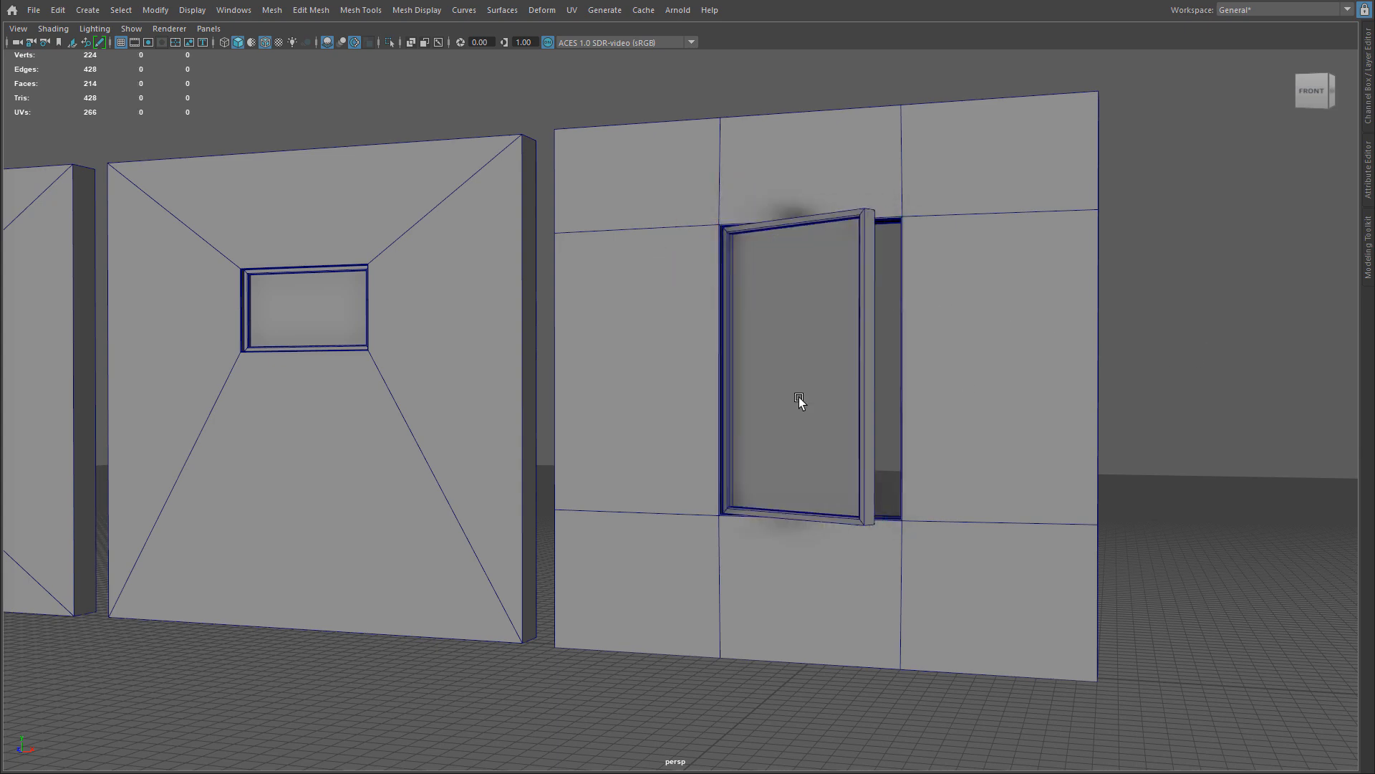
alt+middle_drag(799, 399, 1006, 405)
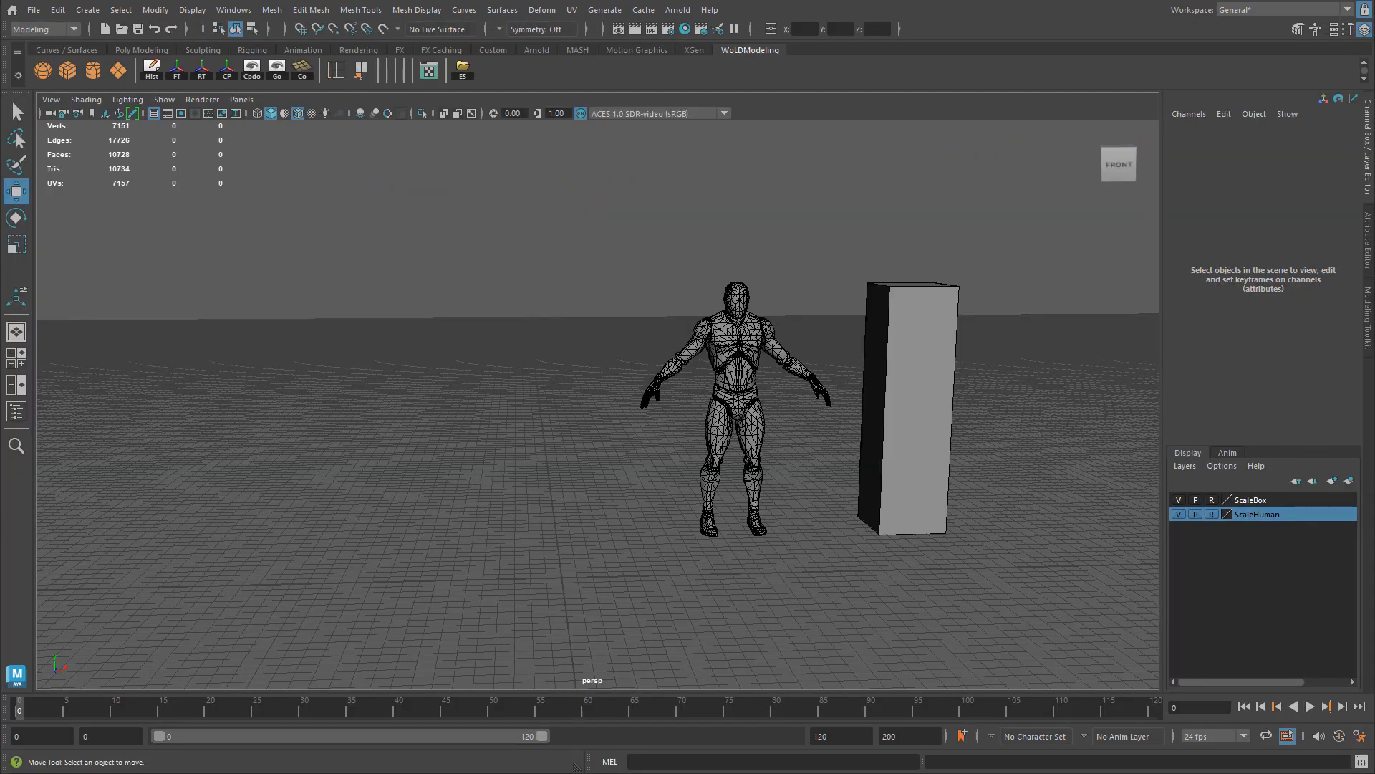
Step: Create a polygon cube for the wall with width 300, height 300 and depth 20
click(67, 69)
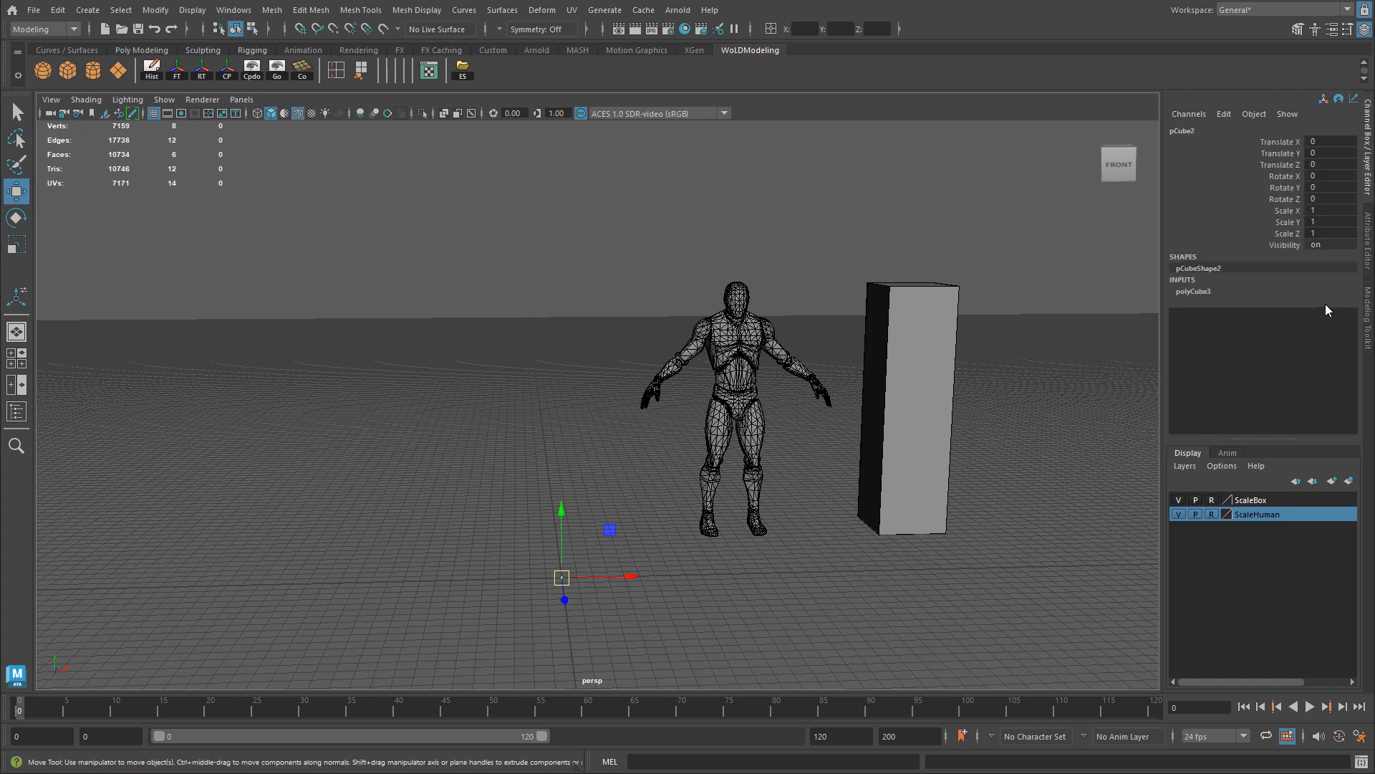
click(1227, 289)
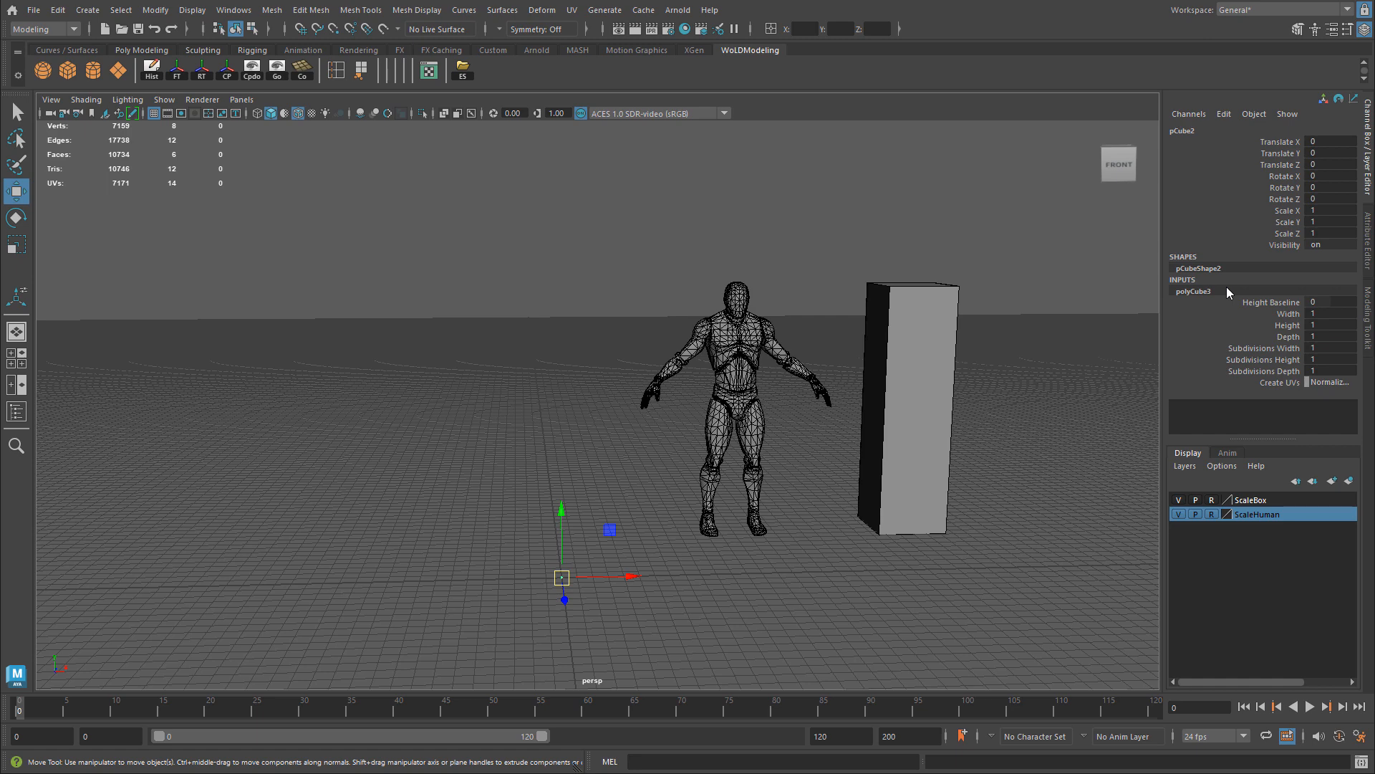
click(1329, 313)
text(300)
click(1329, 324)
text(300)
click(1327, 336)
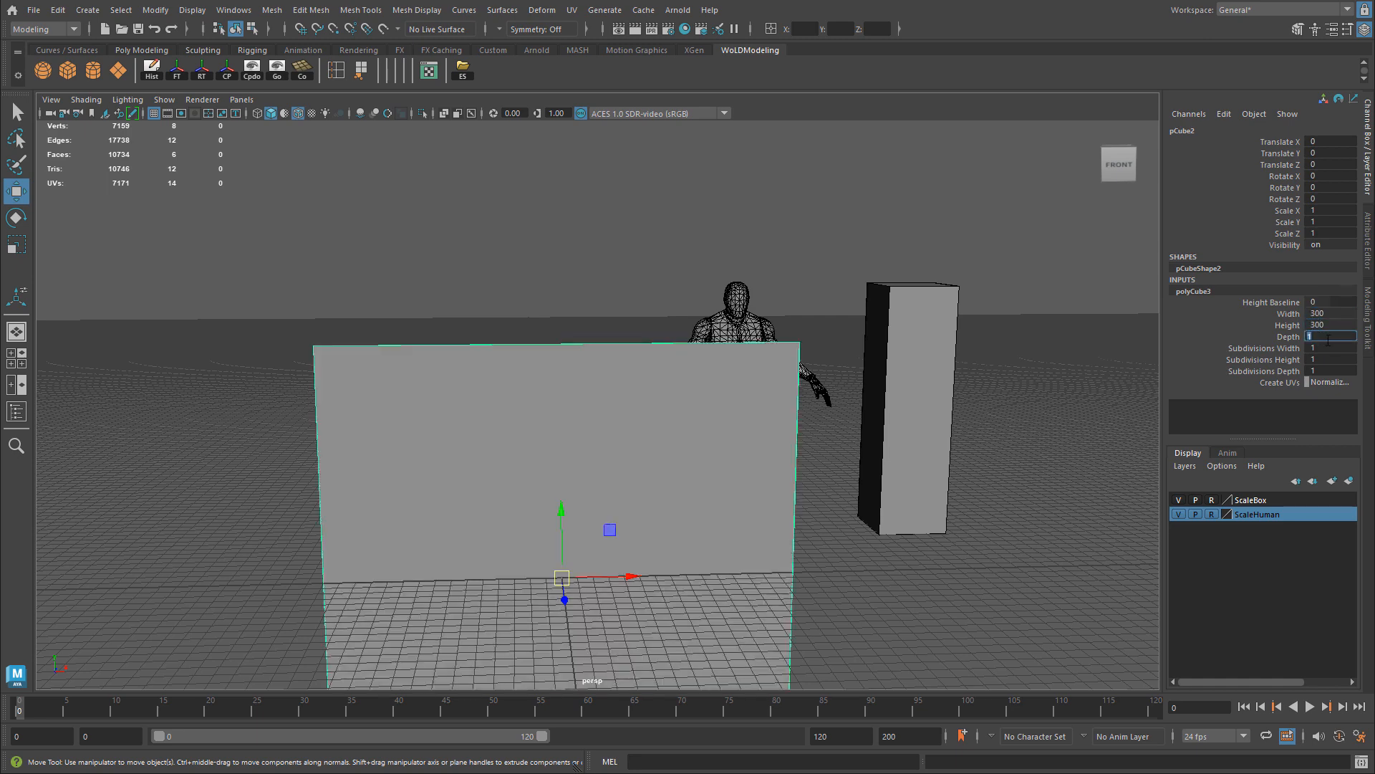
key(Return)
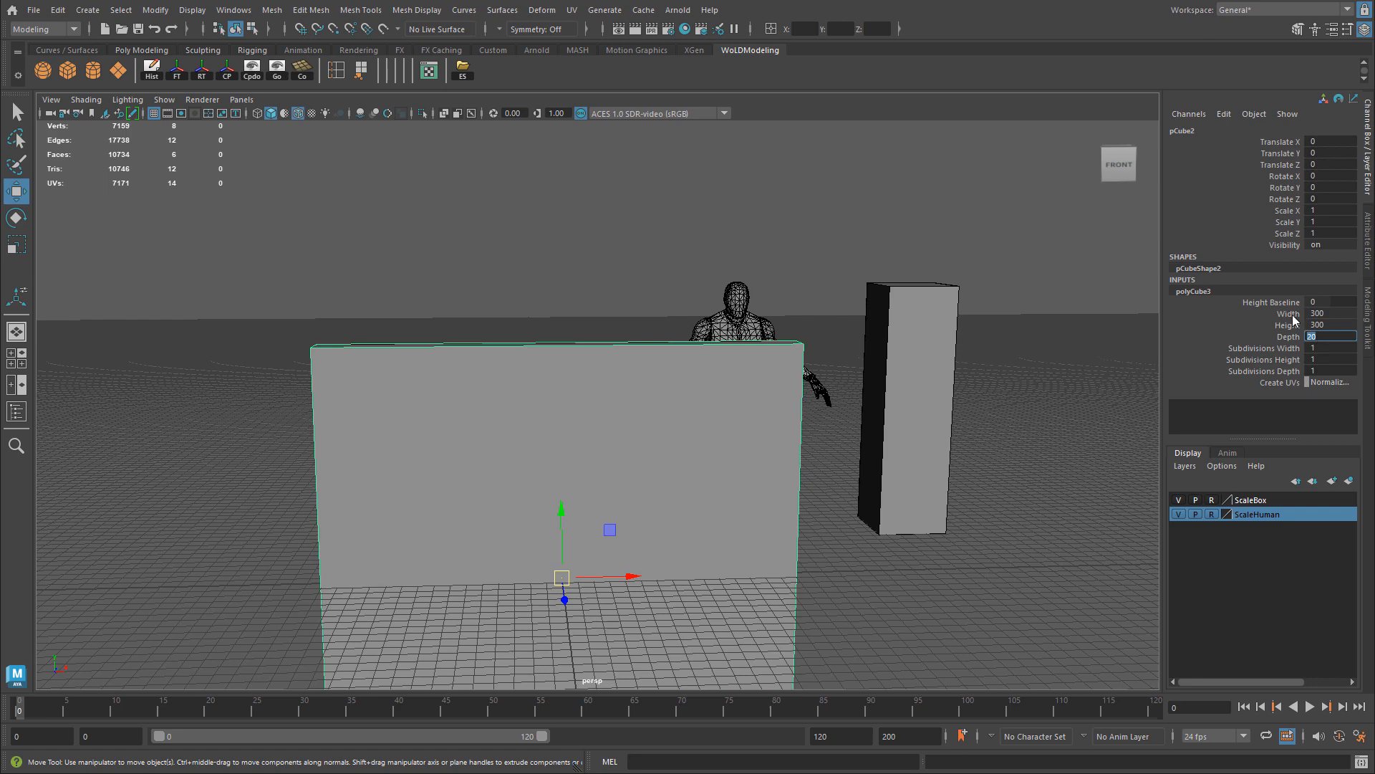
Step: Set the wall cube's height baseline to -1 so its base sits on the grid
click(1330, 300)
text(-1)
key(Return)
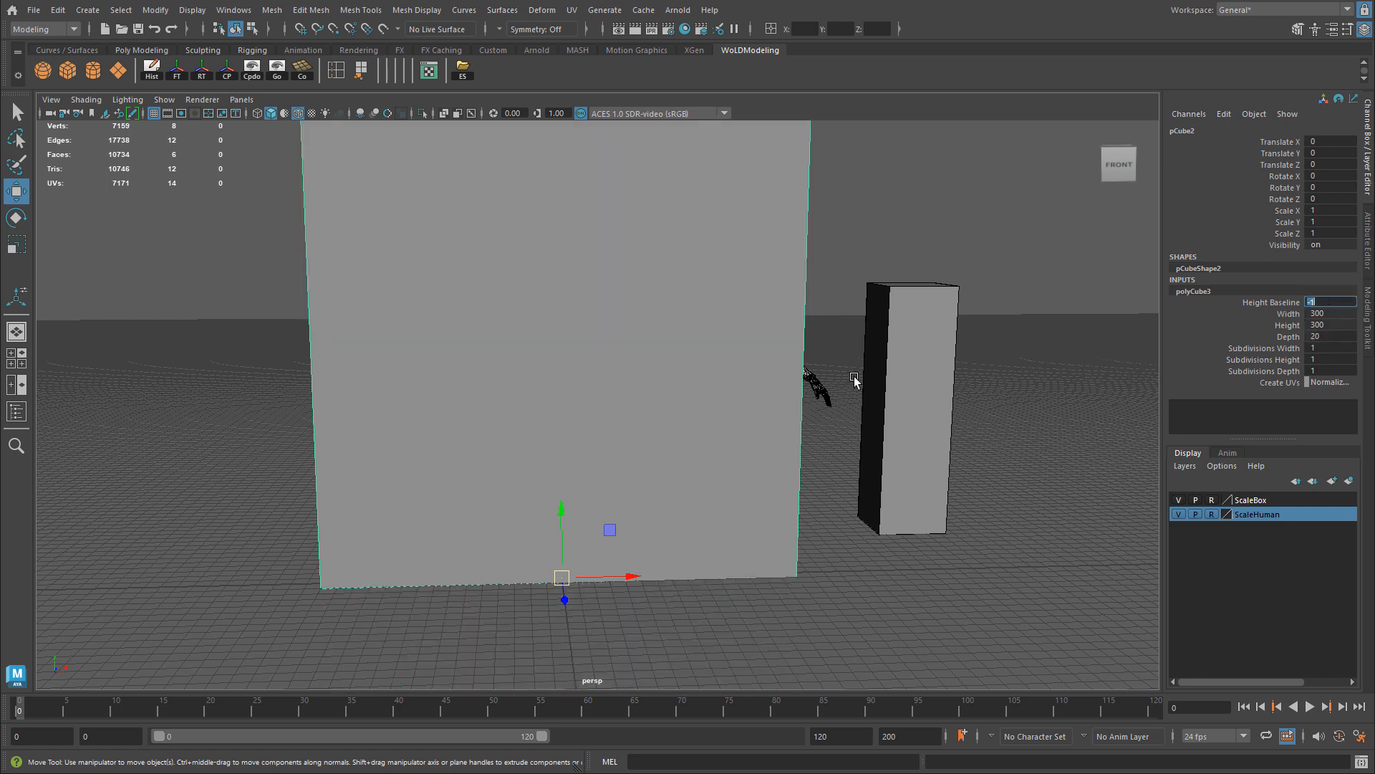
alt+right_drag(855, 379, 719, 396)
alt+drag(719, 396, 776, 396)
alt+middle_drag(777, 396, 798, 425)
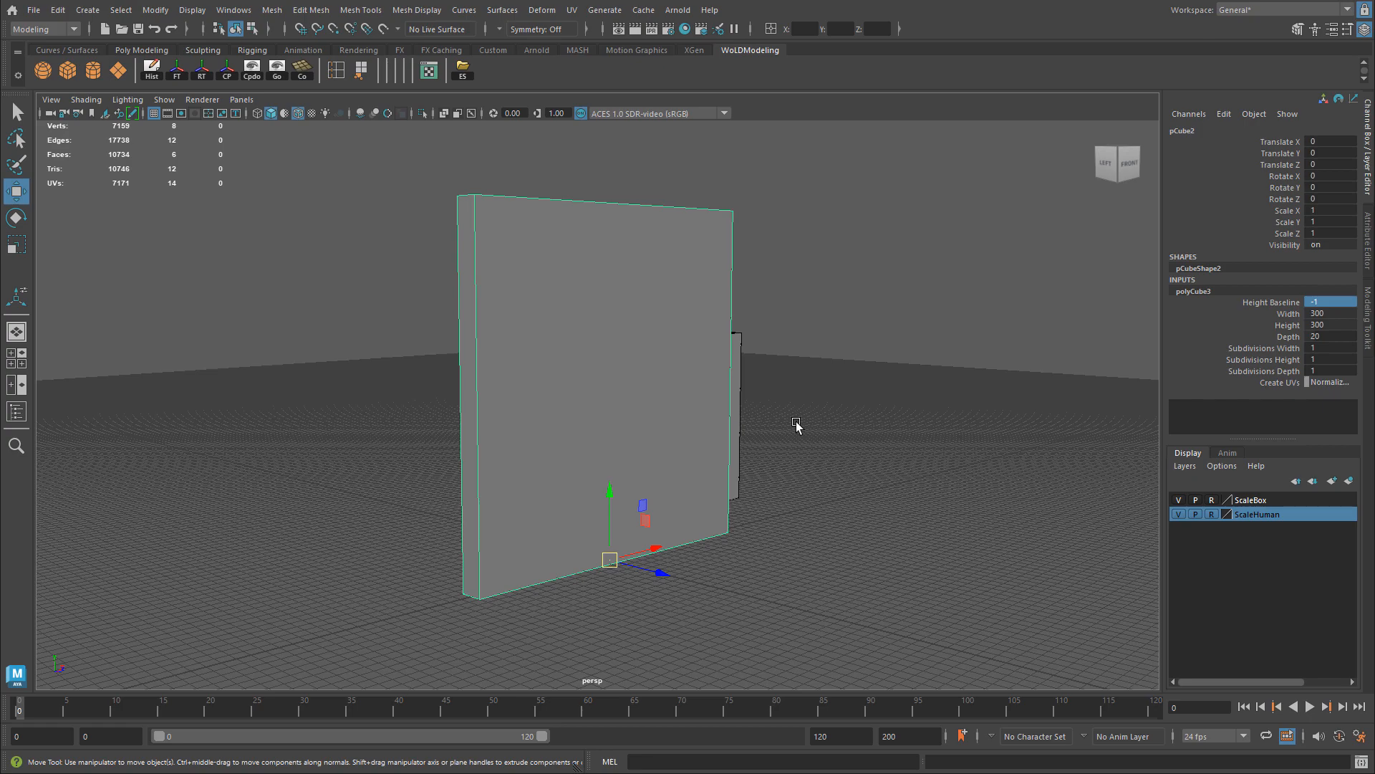
mouse_move(762, 424)
alt+mouse_down()
mouse_move(763, 437)
mouse_move(745, 423)
alt+mouse_up()
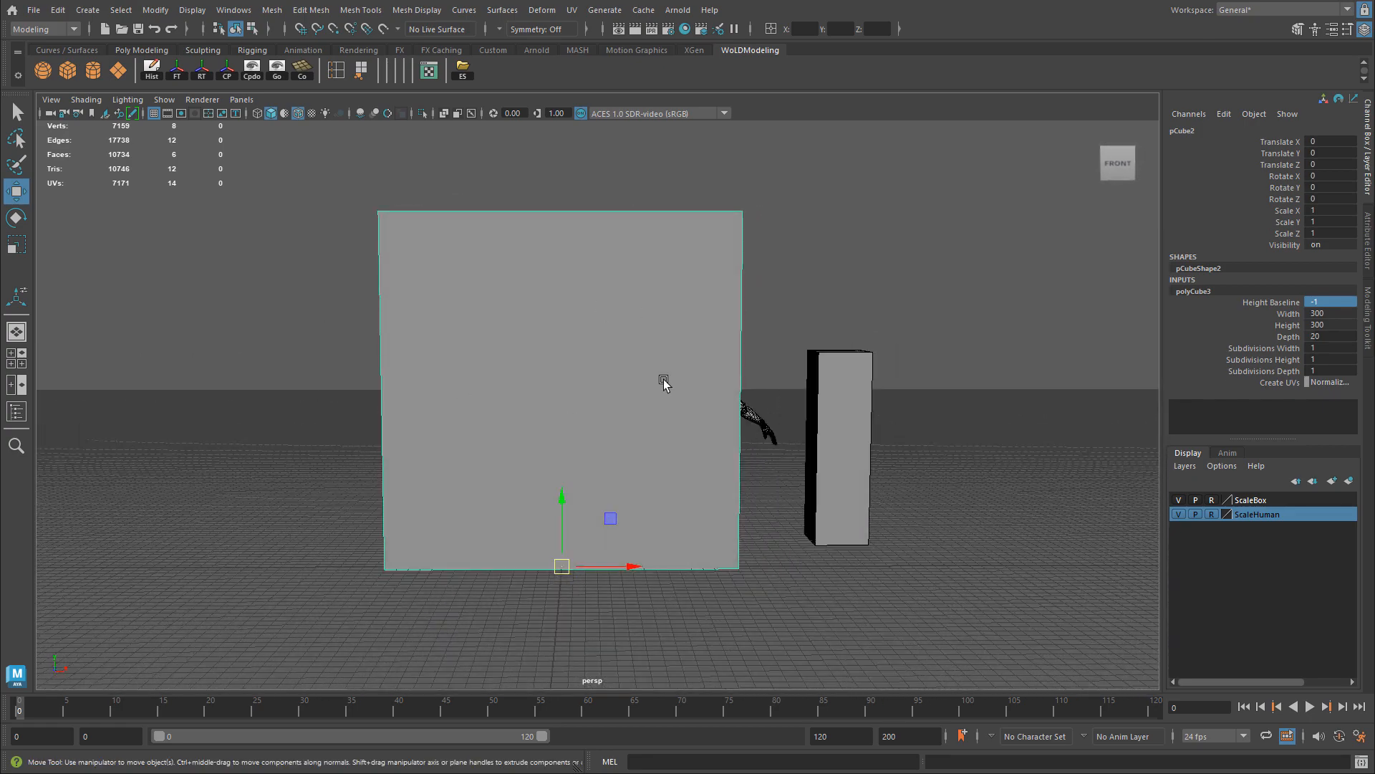
Step: Duplicate the wall as a spare copy, move the copy aside and reselect the original wall
alt+right_drag(667, 380, 584, 467)
alt+drag(583, 467, 158, 394)
key(ctrl+d)
alt+middle_drag(307, 413, 421, 451)
drag(190, 477, 236, 422)
click(730, 448)
key(f)
alt+drag(700, 537, 652, 533)
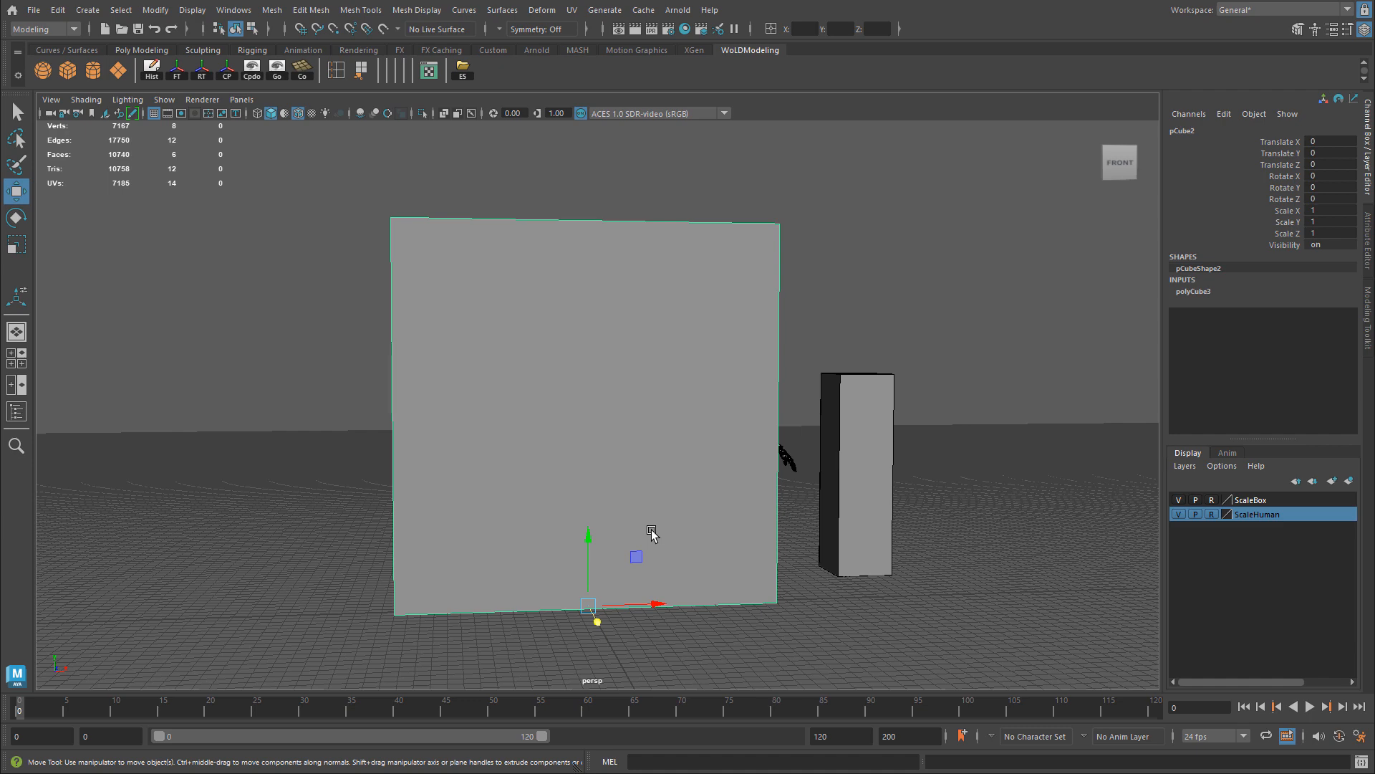
Step: Switch the original wall to face selection and select its large back face
right_drag(577, 332, 580, 371)
alt+drag(497, 423, 645, 294)
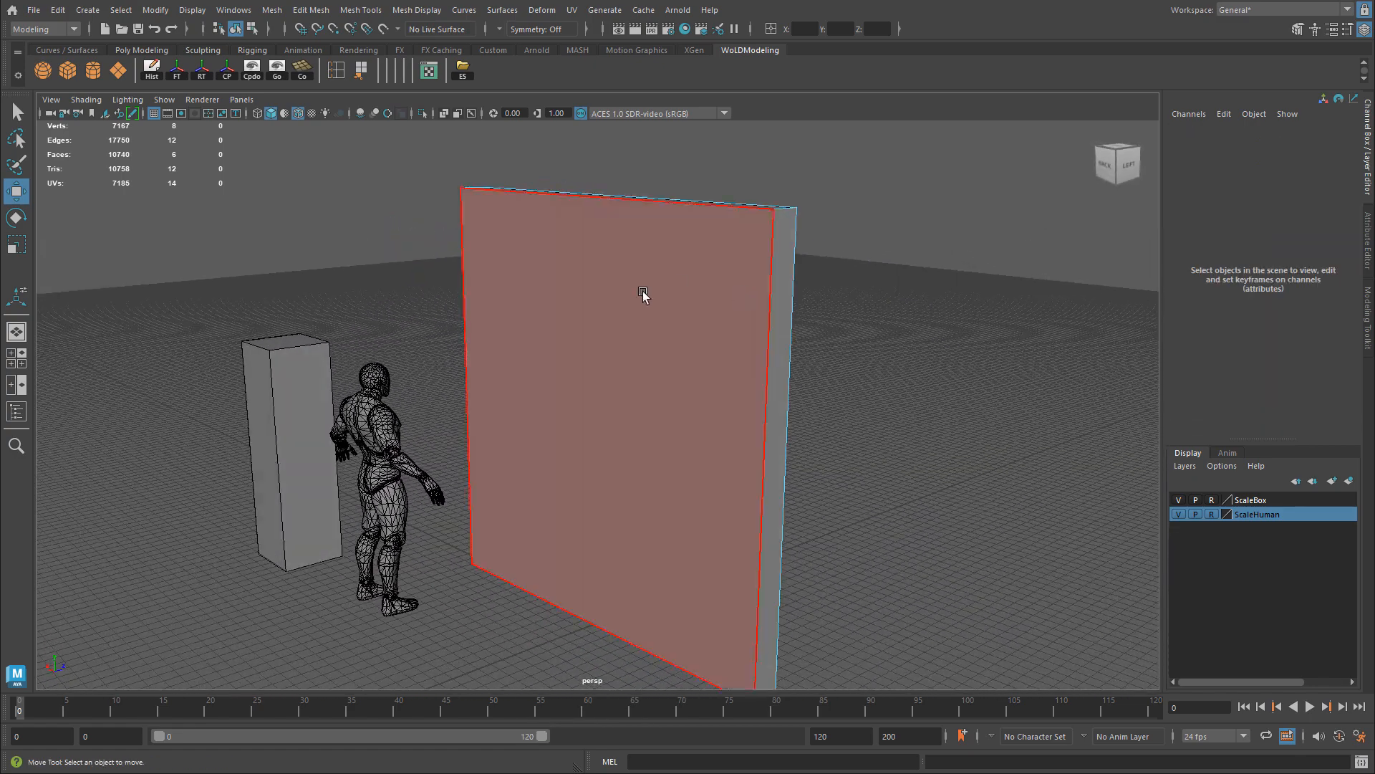
mouse_move(725, 344)
alt+mouse_down()
mouse_move(623, 359)
mouse_move(583, 347)
mouse_move(739, 344)
alt+mouse_up()
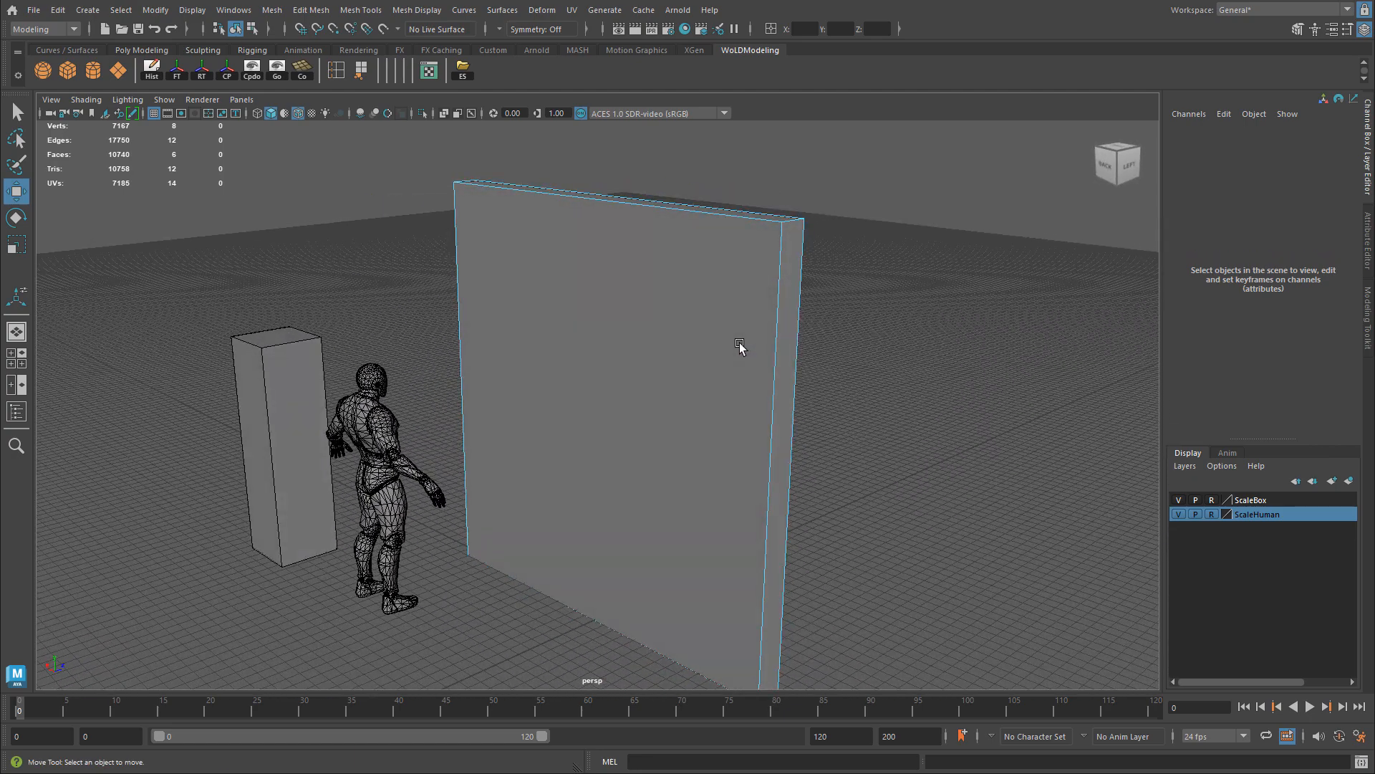
click(678, 329)
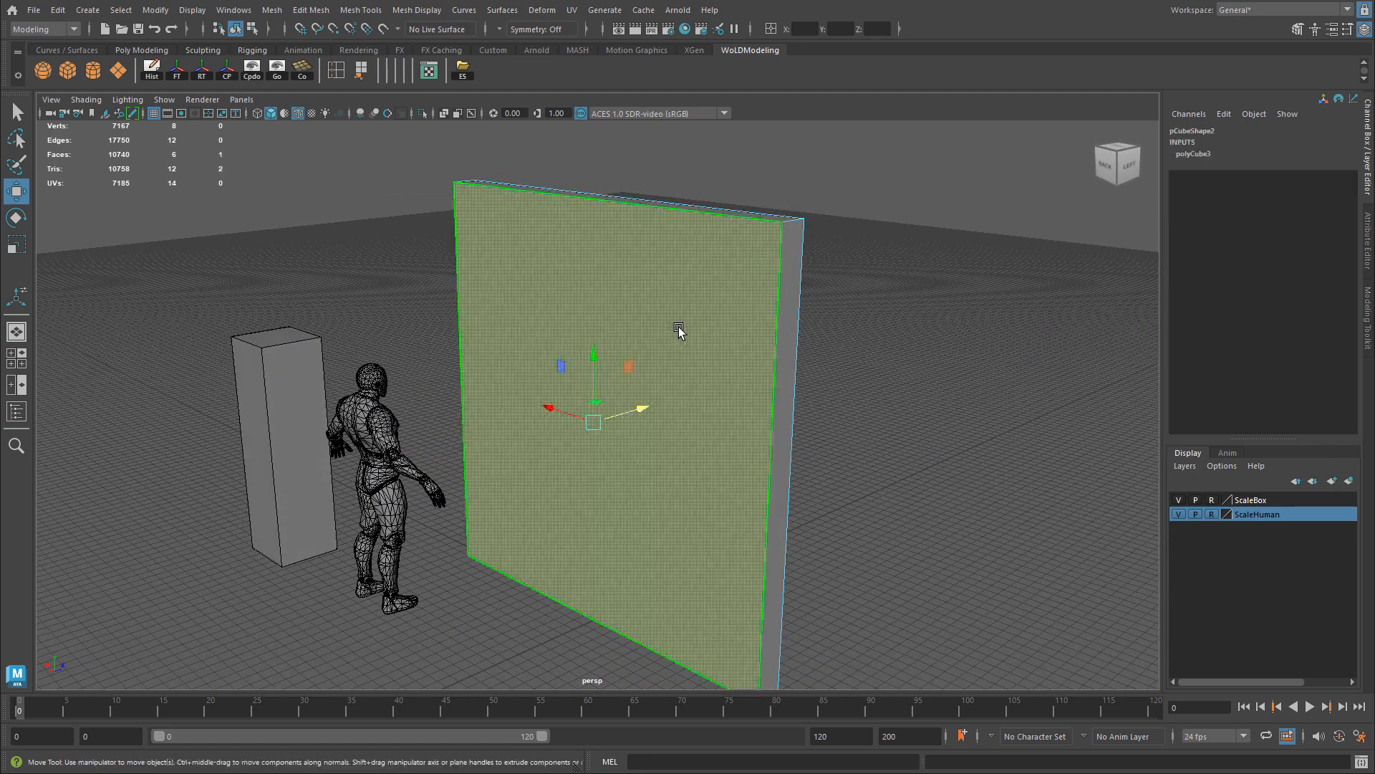
Step: Try deleting the wall's back face and undo the deletion
key(Delete)
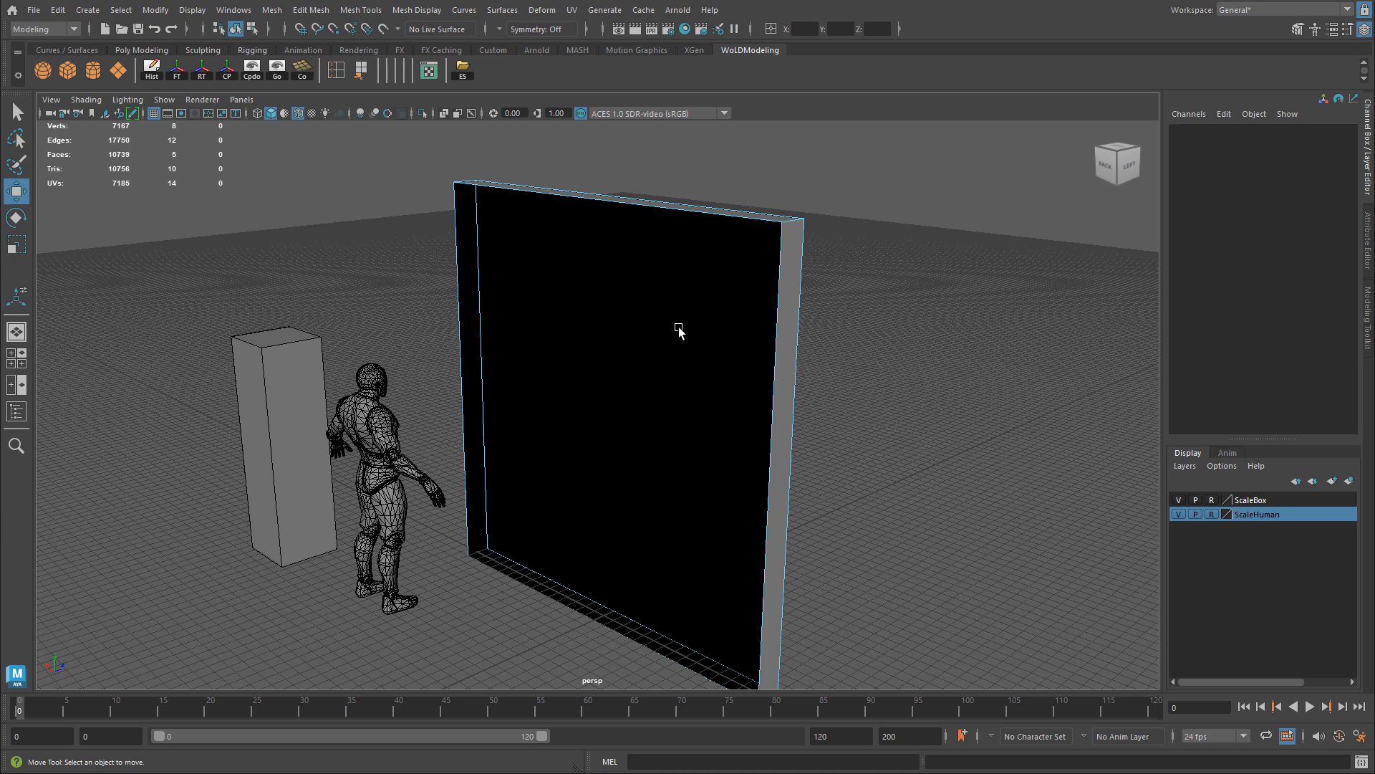
alt+drag(847, 338, 535, 285)
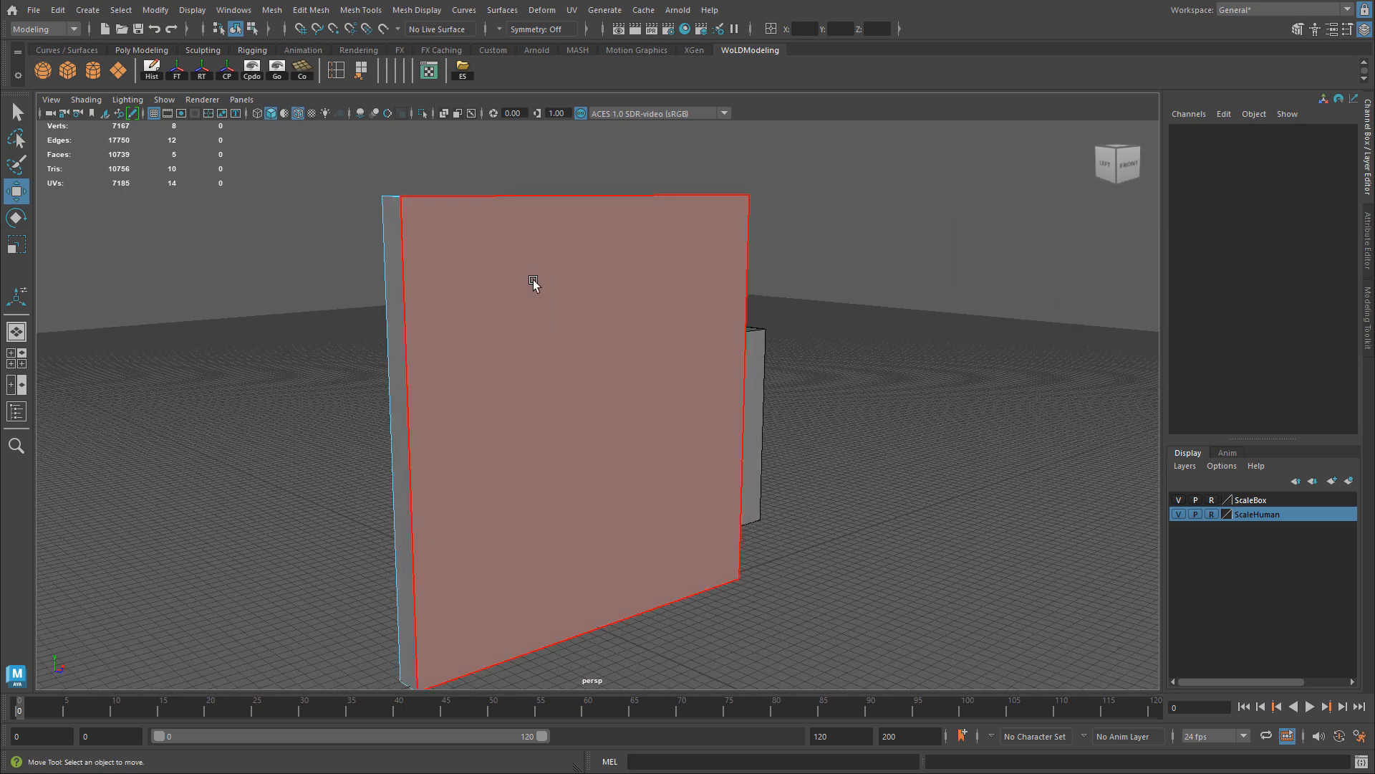
key(ctrl+z)
key(ctrl+z)
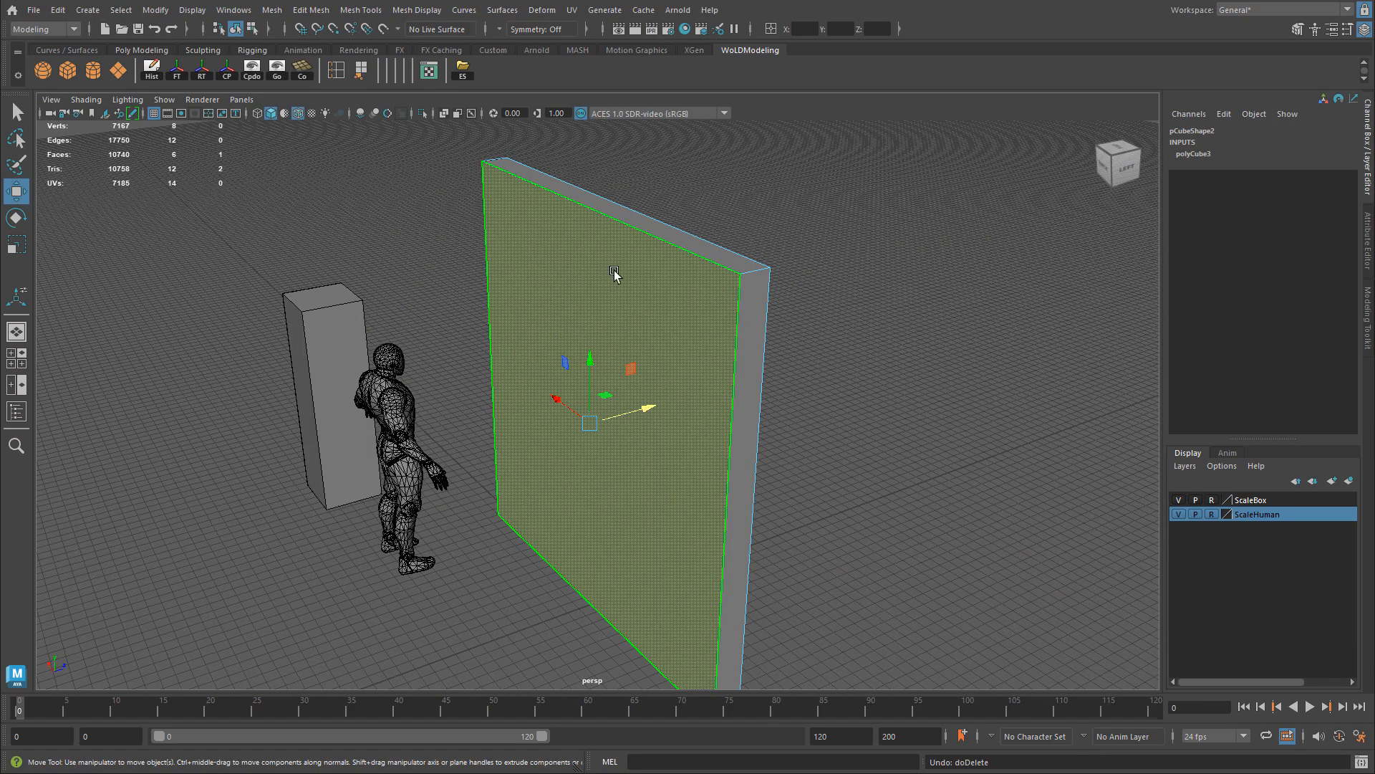
Step: Add the front face to the selection and extrude both large wall faces with an offset of 48
alt+drag(792, 331, 583, 309)
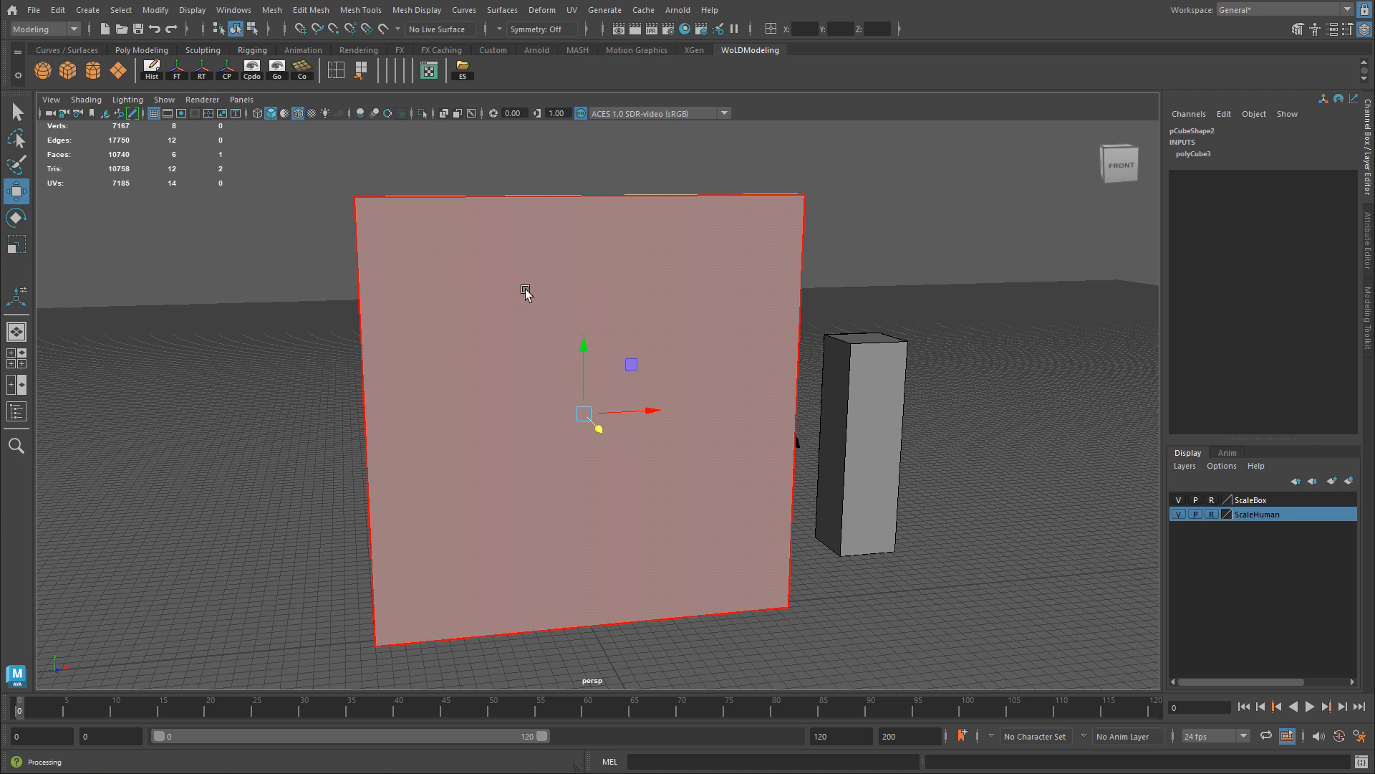
alt+drag(525, 292, 542, 301)
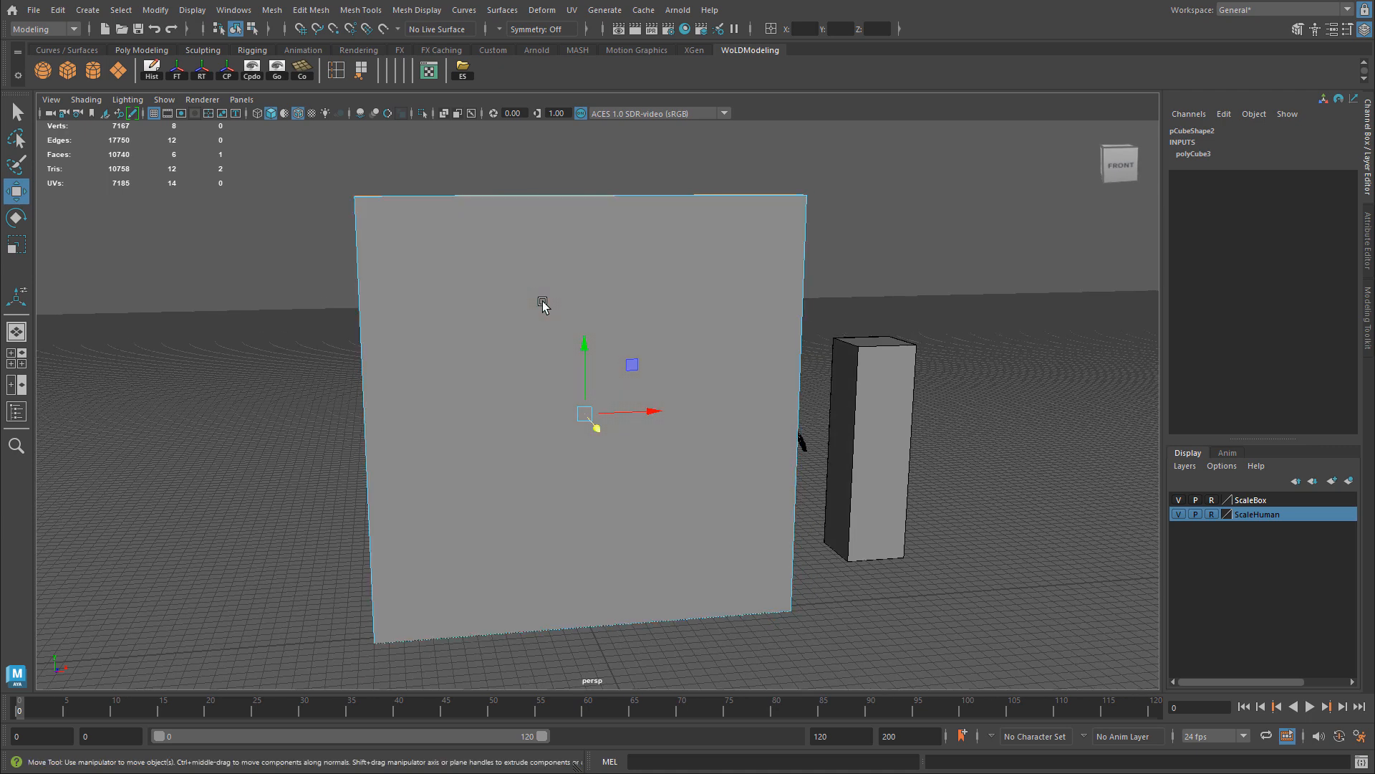
alt+middle_drag(542, 304, 494, 249)
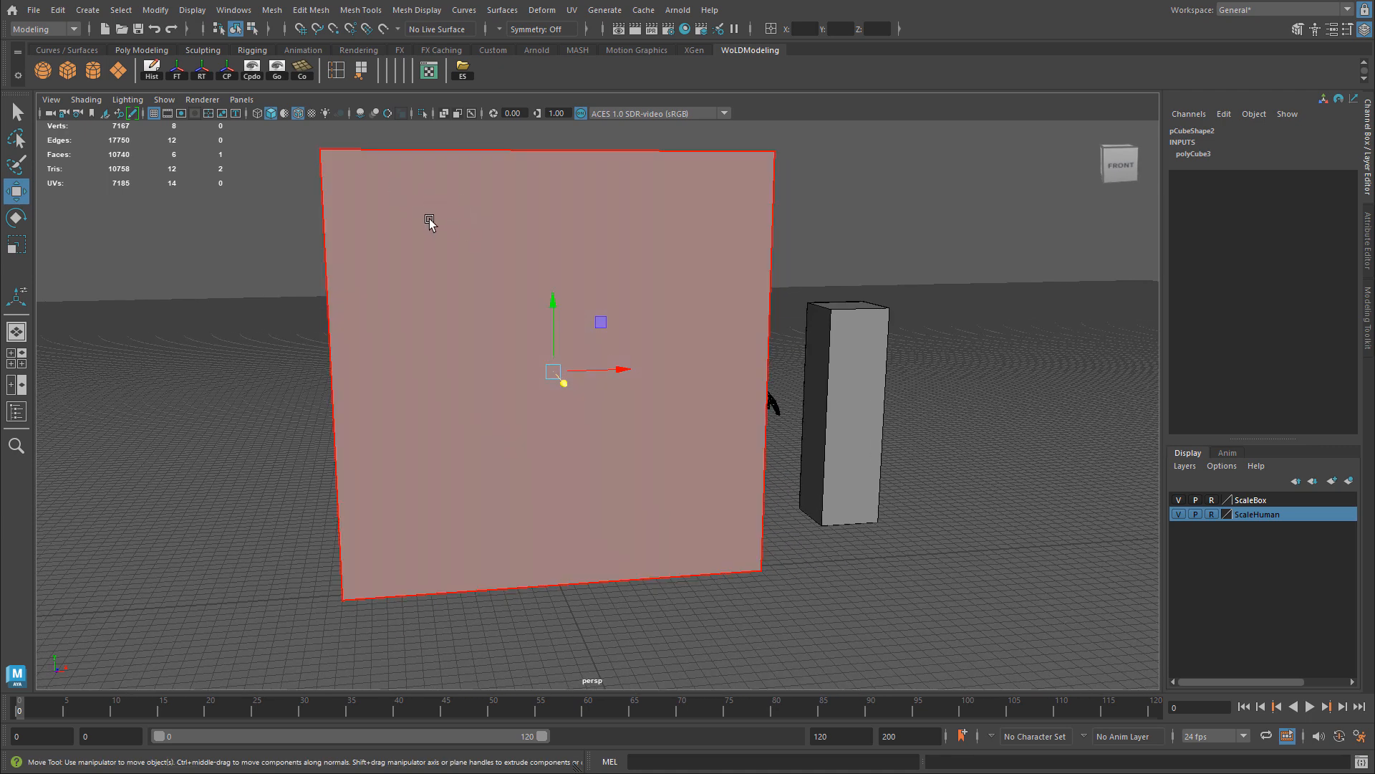
drag(429, 223, 574, 427)
mouse_move(507, 399)
alt+mouse_down()
mouse_move(743, 401)
mouse_move(595, 390)
mouse_move(458, 401)
mouse_move(523, 396)
alt+mouse_up()
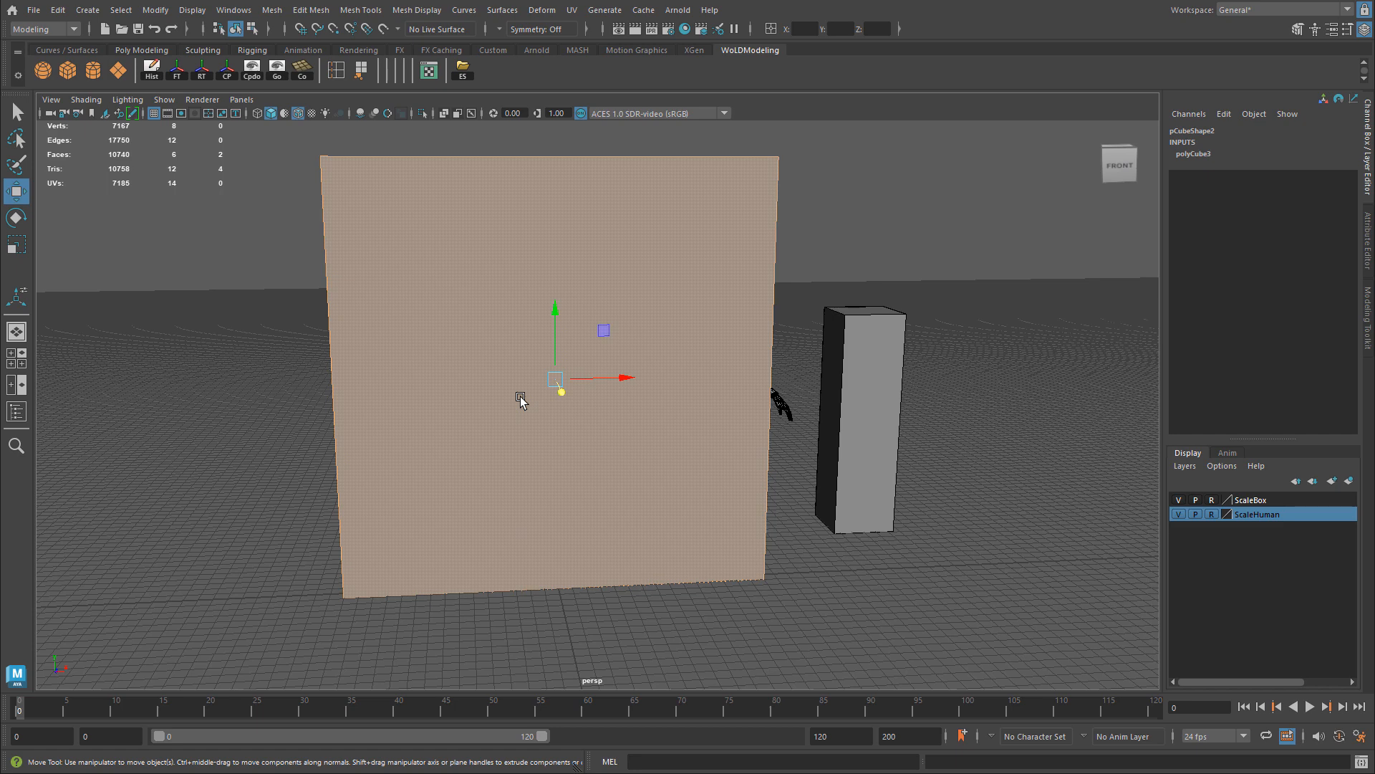
alt+drag(476, 396, 538, 360)
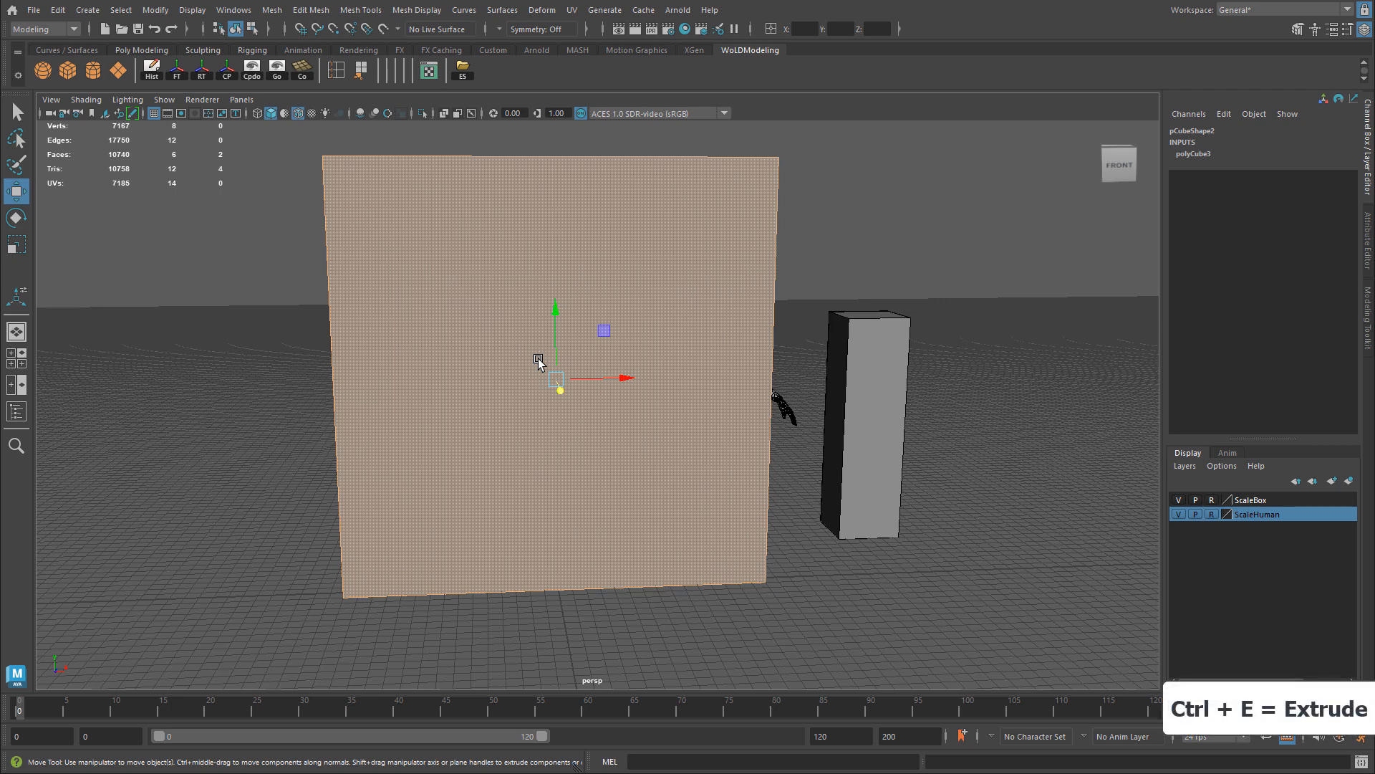
key(ctrl+e)
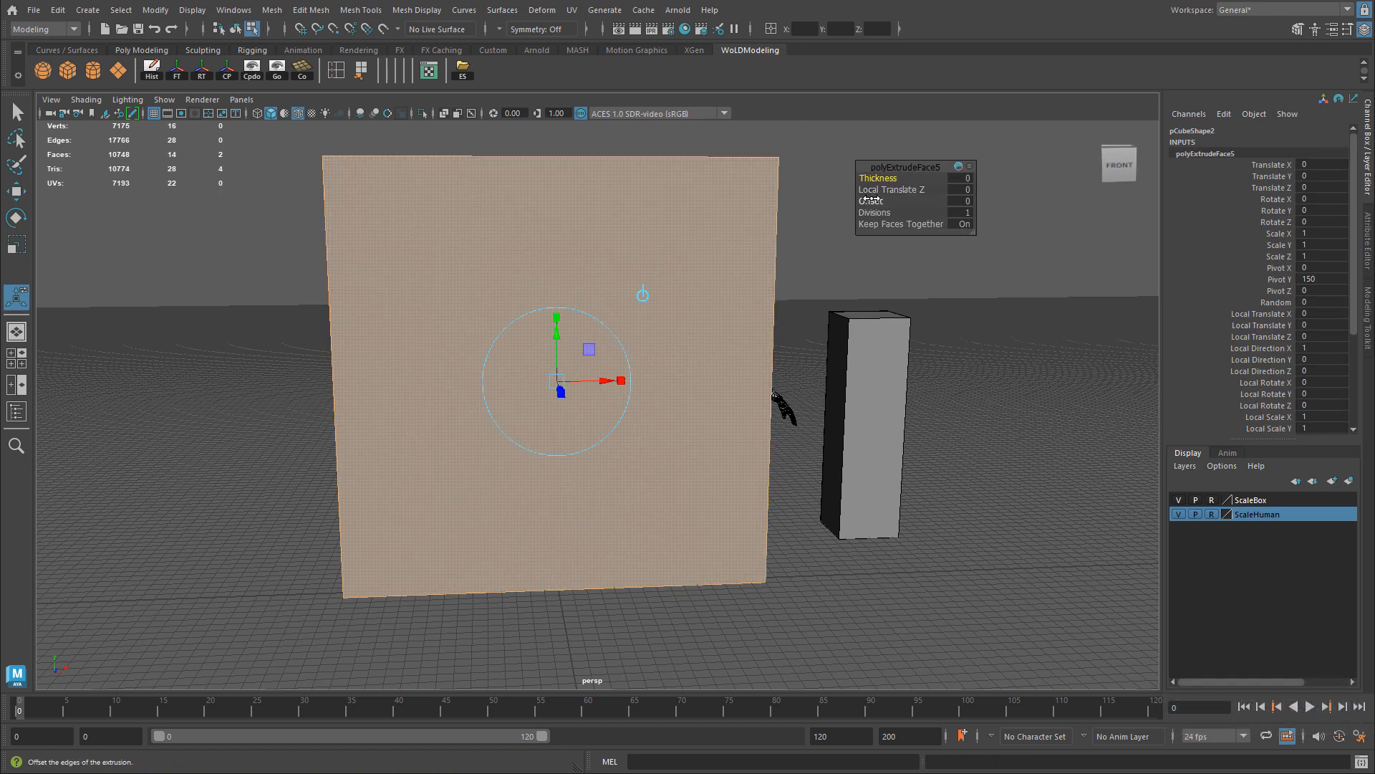
drag(879, 203, 1216, 239)
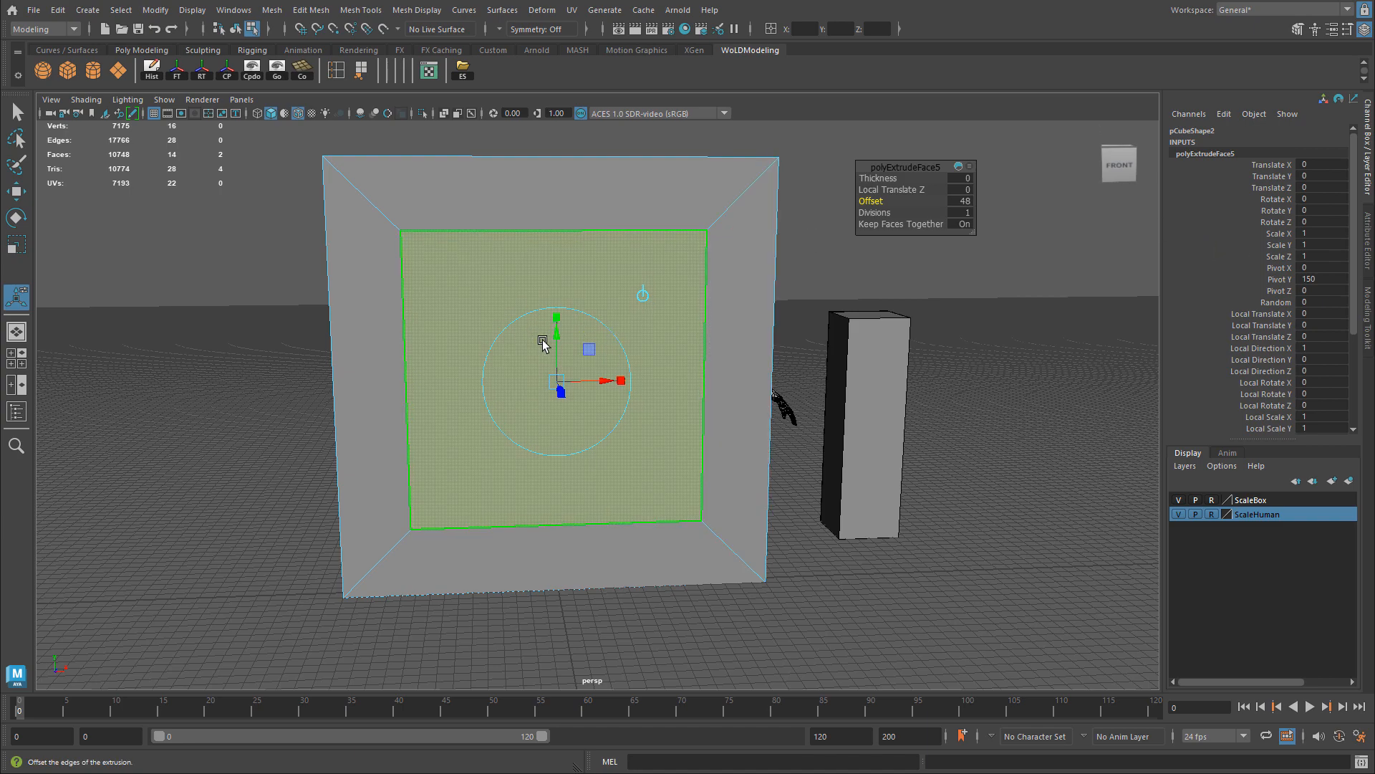
Step: Scale the inset front and back faces to 0.635 in local X and 0.809 in local Y
alt+drag(547, 341, 541, 308)
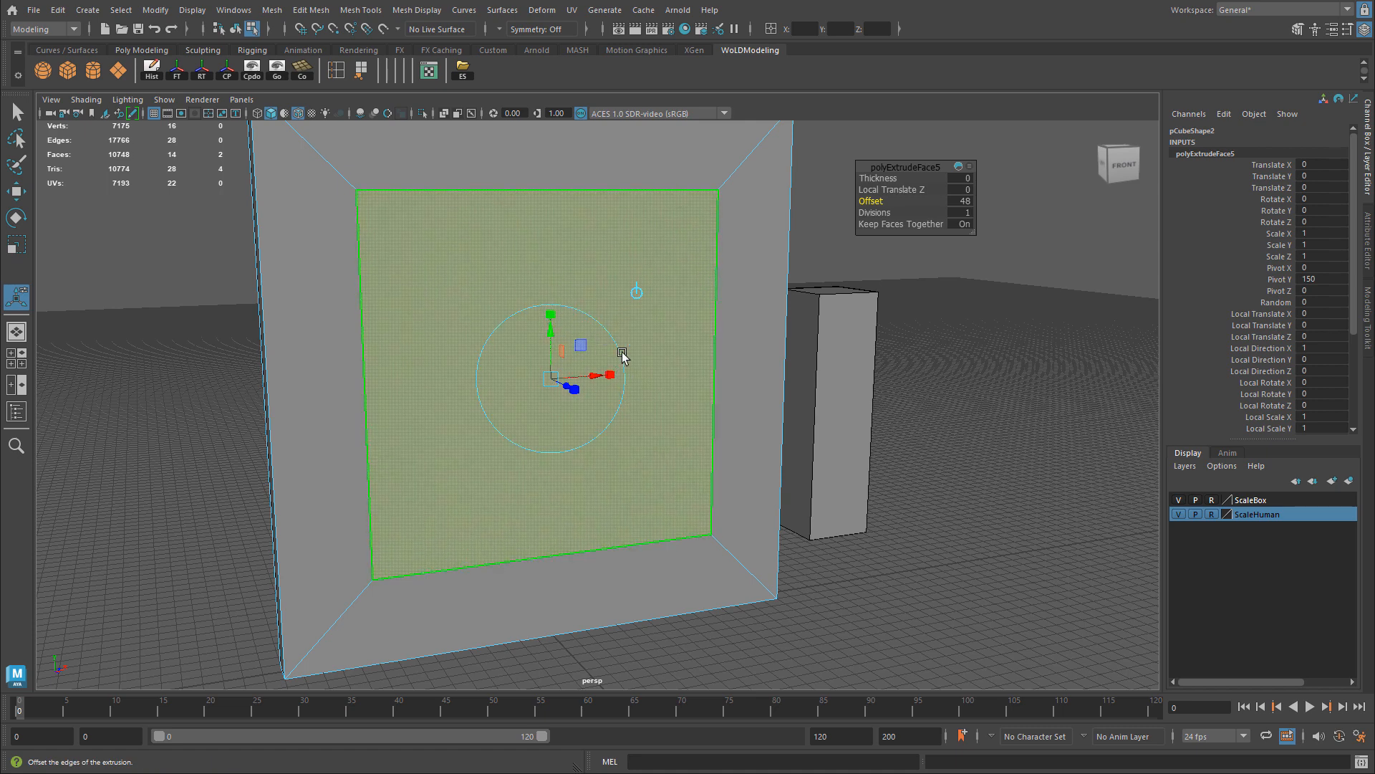
alt+drag(620, 350, 619, 395)
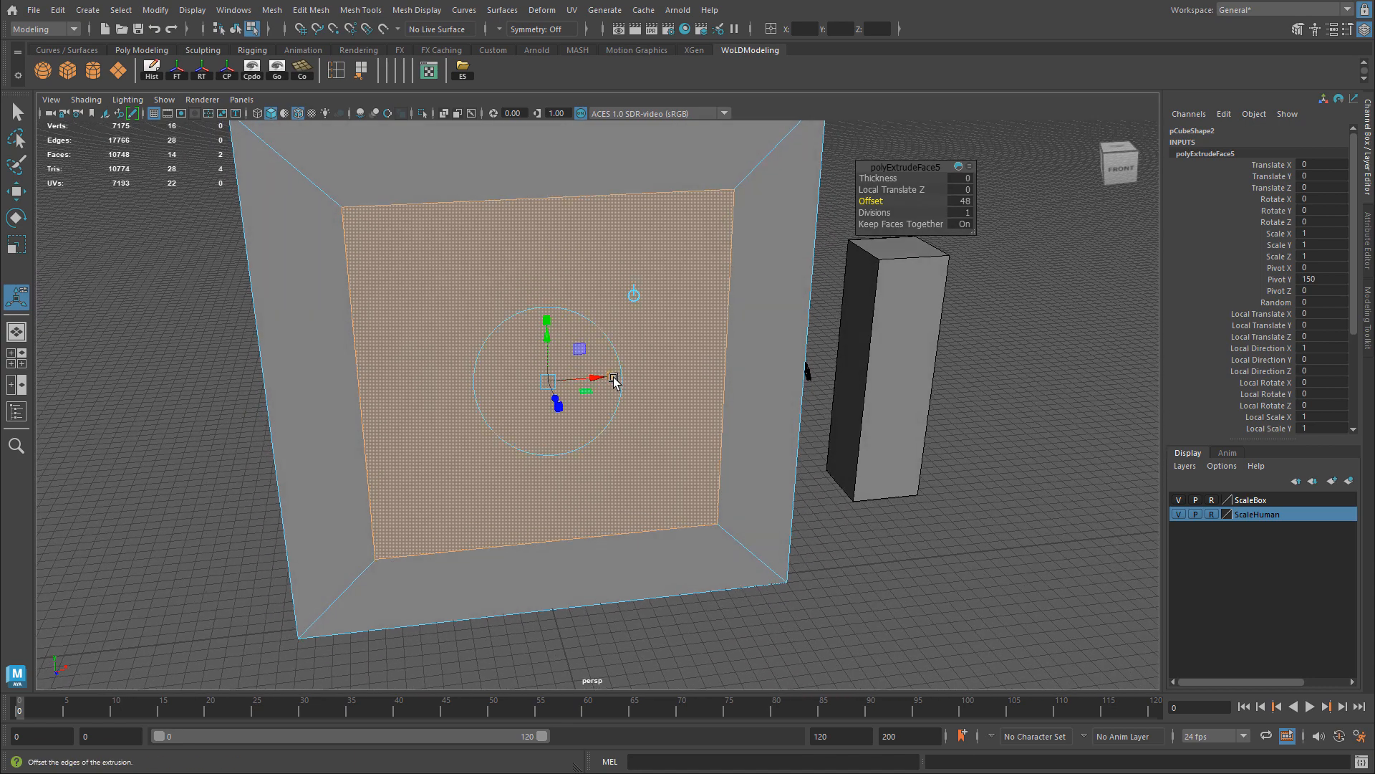
drag(614, 379, 538, 215)
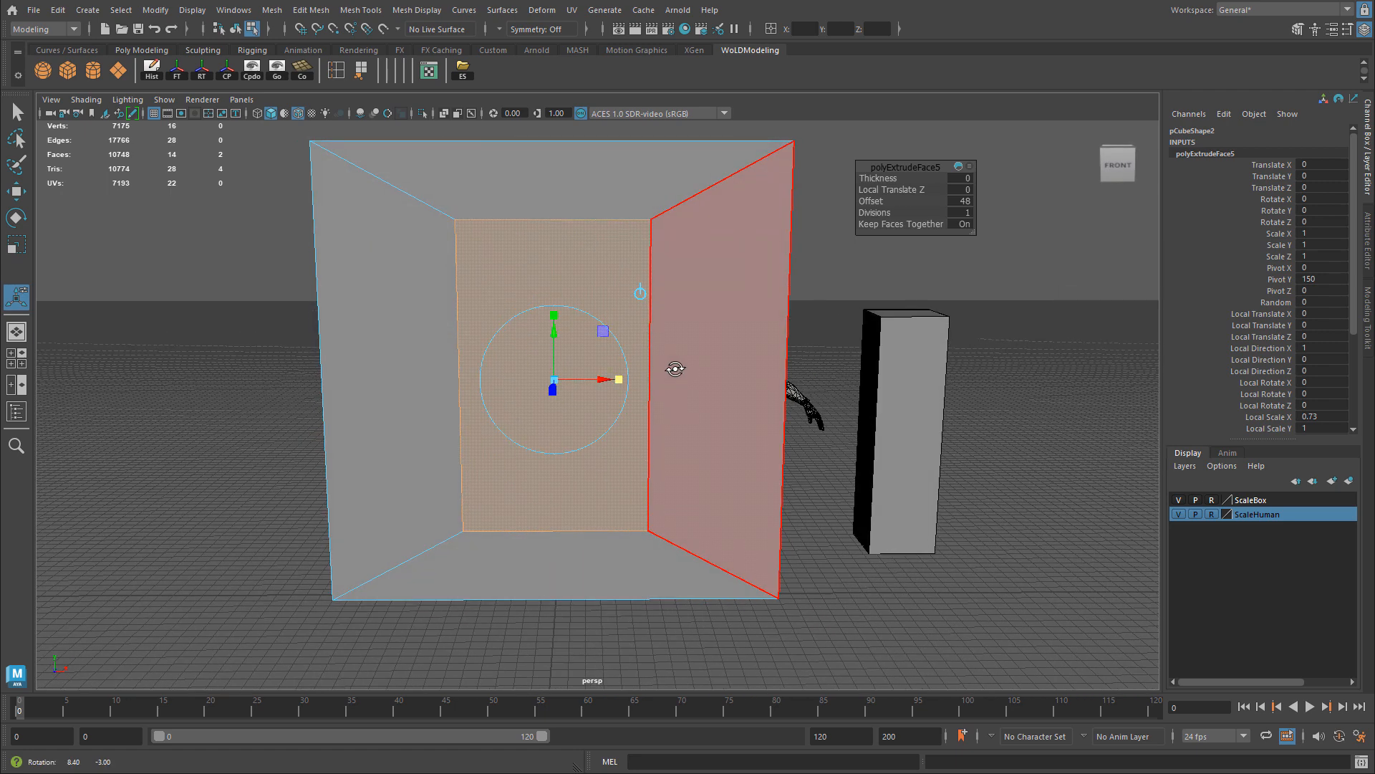
alt+drag(676, 363, 556, 326)
drag(622, 381, 609, 380)
alt+drag(719, 399, 702, 366)
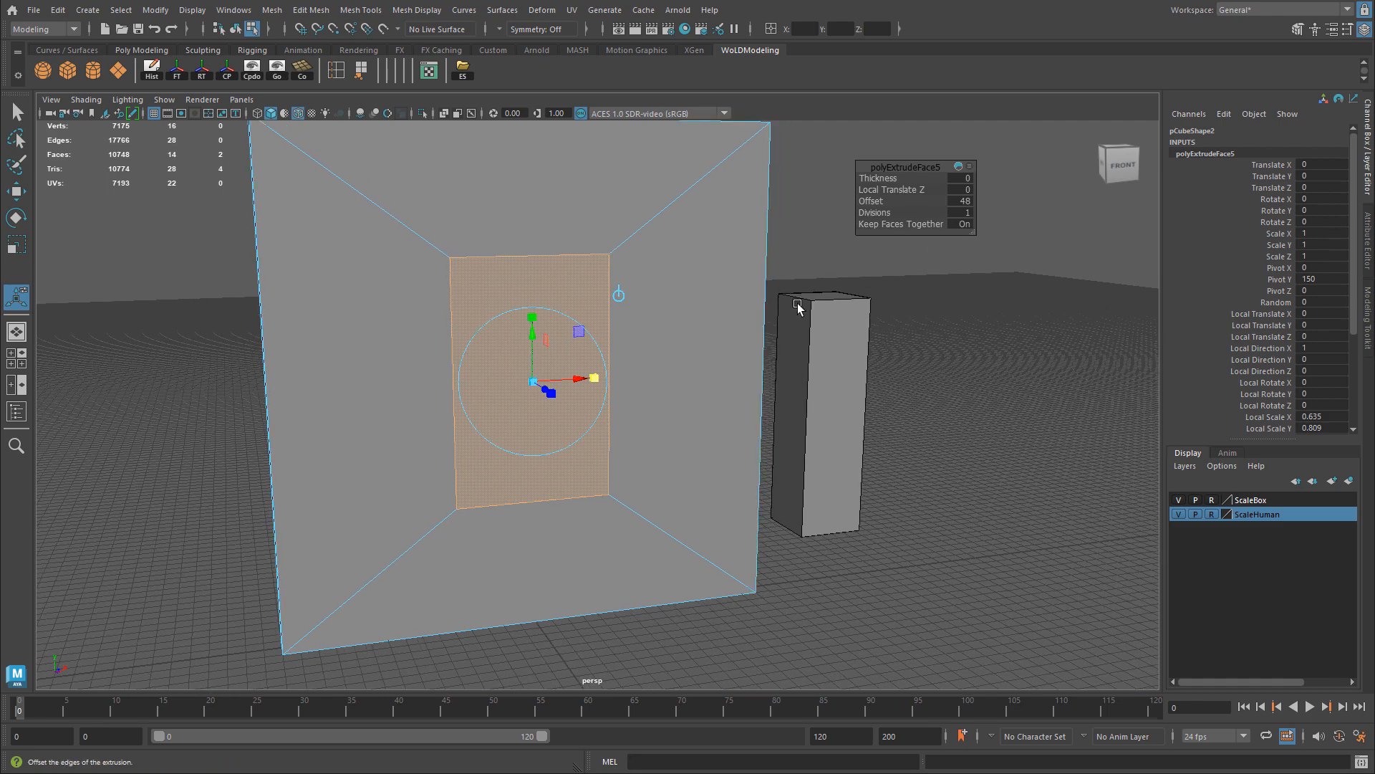
Step: Delete both inset faces to cut a window opening through the wall
key(w)
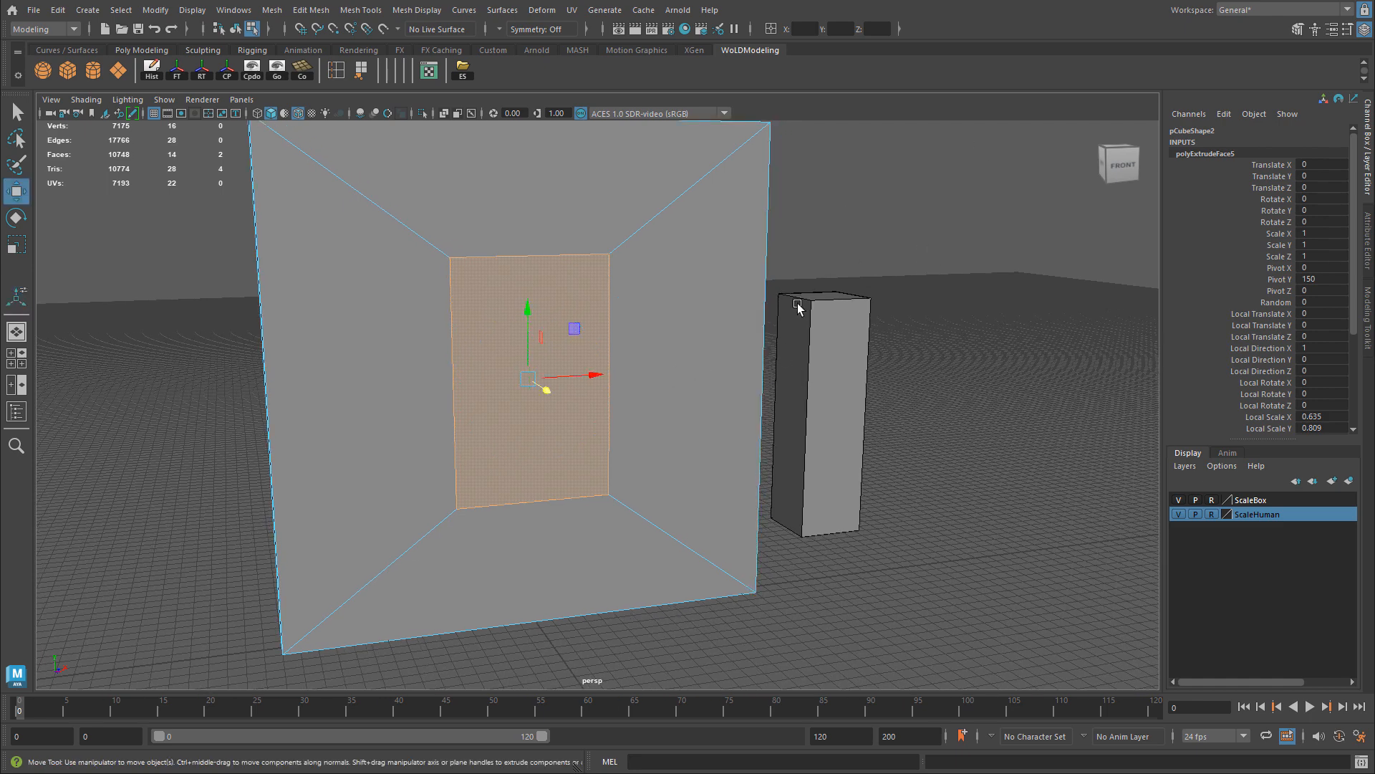
key(Delete)
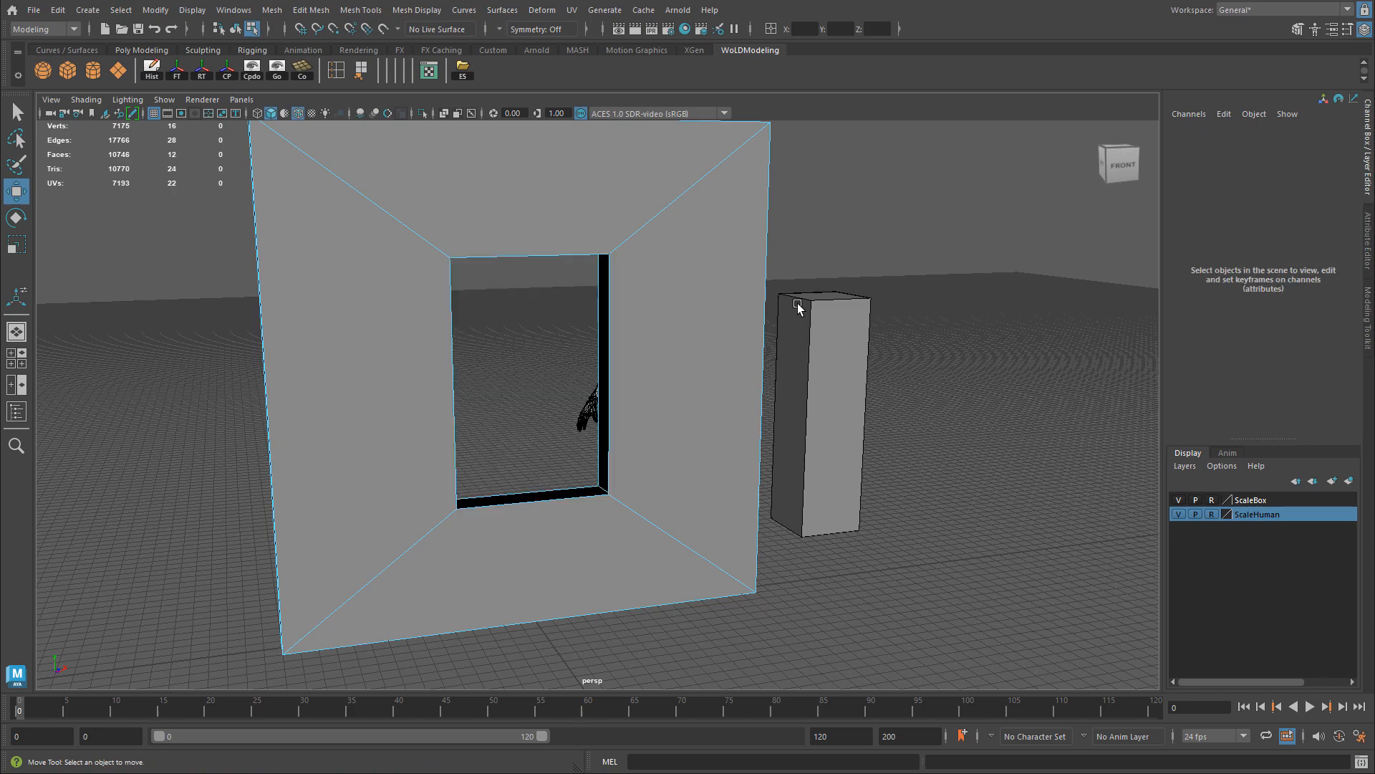
alt+drag(583, 325, 744, 320)
alt+drag(653, 318, 595, 288)
Step: Bridge the front and back vertical edges on the window opening's right side to close that inner gap
right_drag(593, 279, 590, 246)
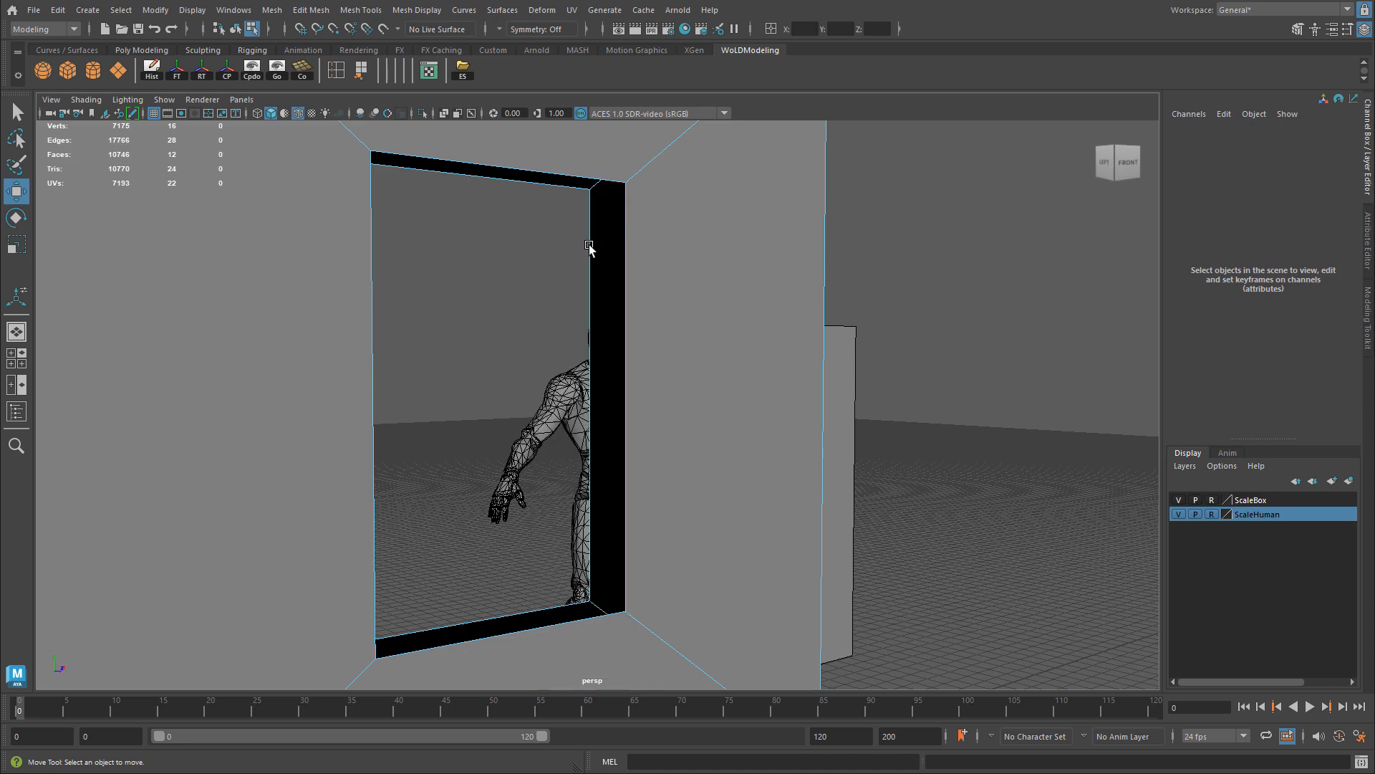
alt+drag(559, 276, 599, 300)
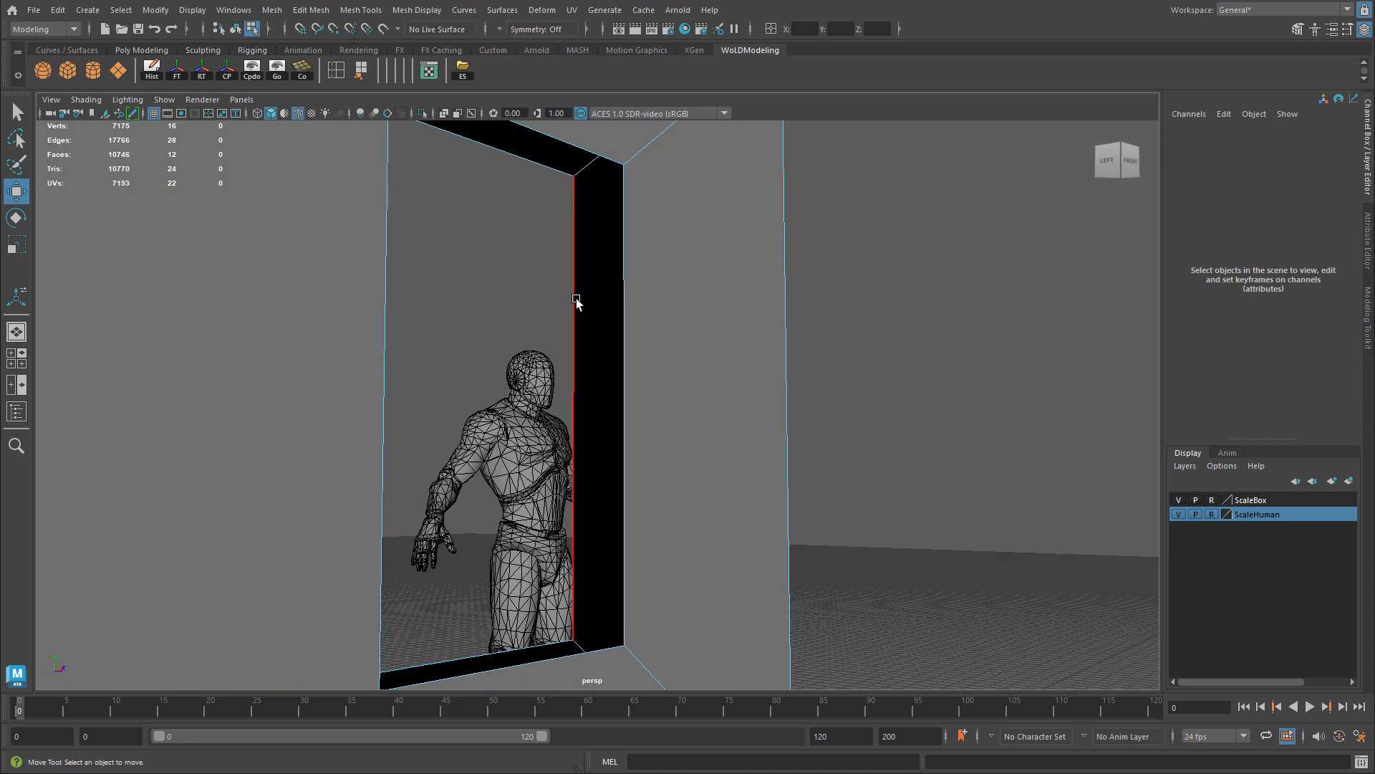
click(582, 300)
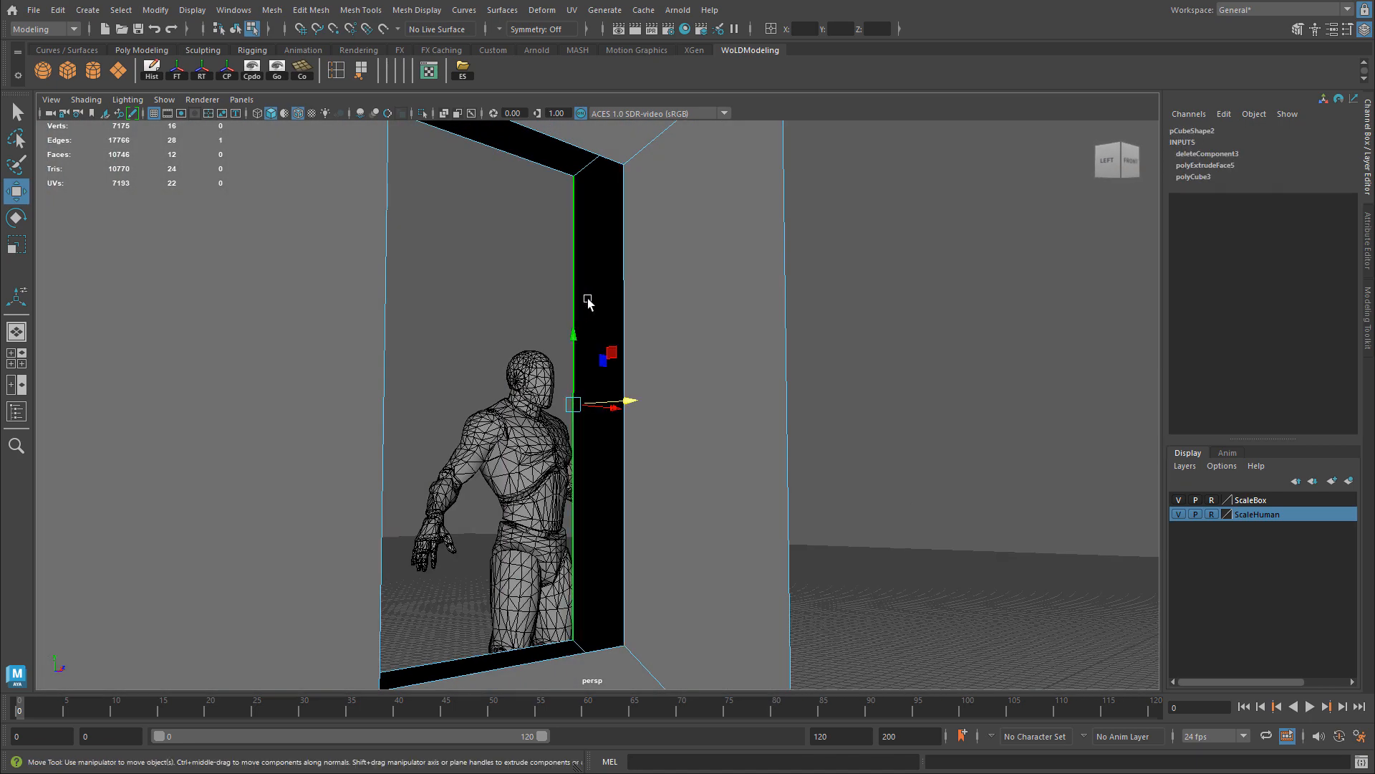
shift+click(625, 270)
alt+drag(704, 297, 701, 309)
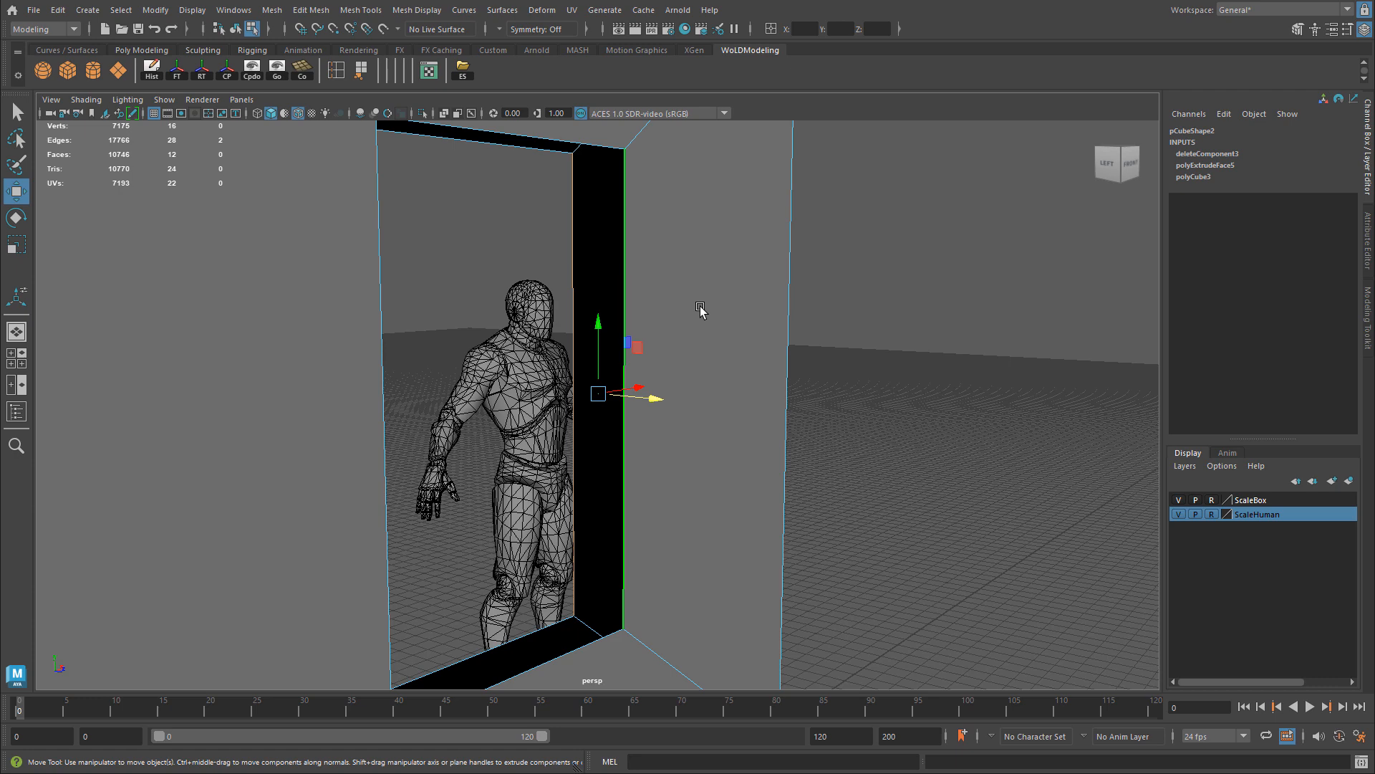
click(1368, 313)
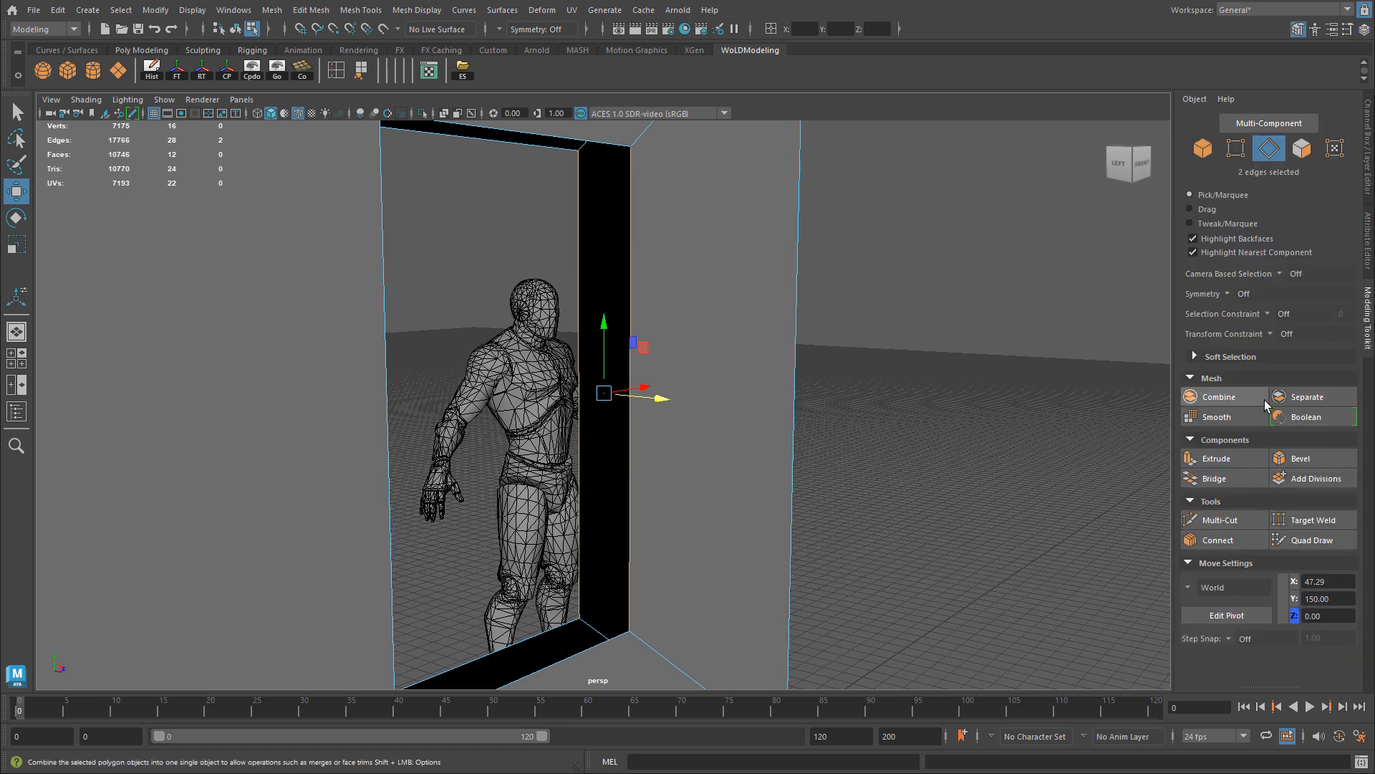
click(1298, 30)
click(1298, 30)
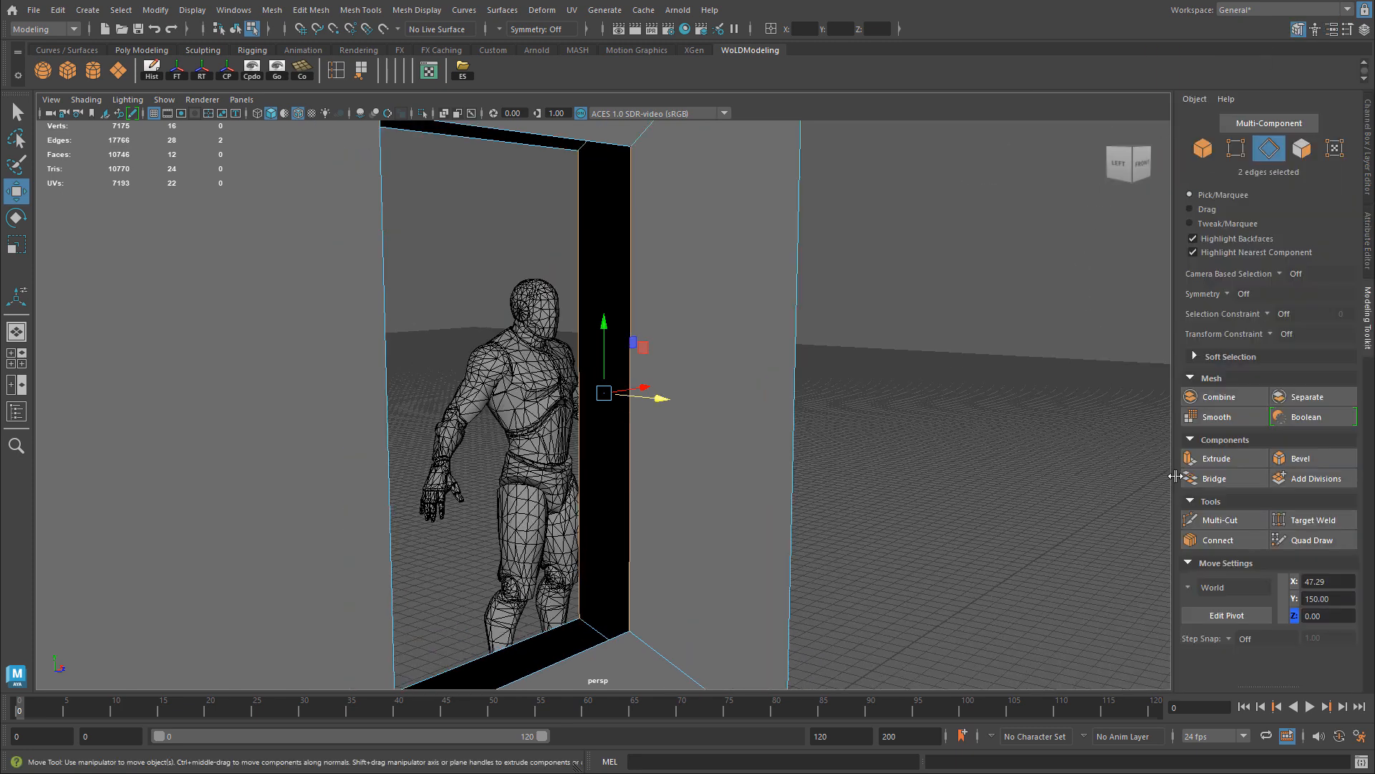
click(1217, 479)
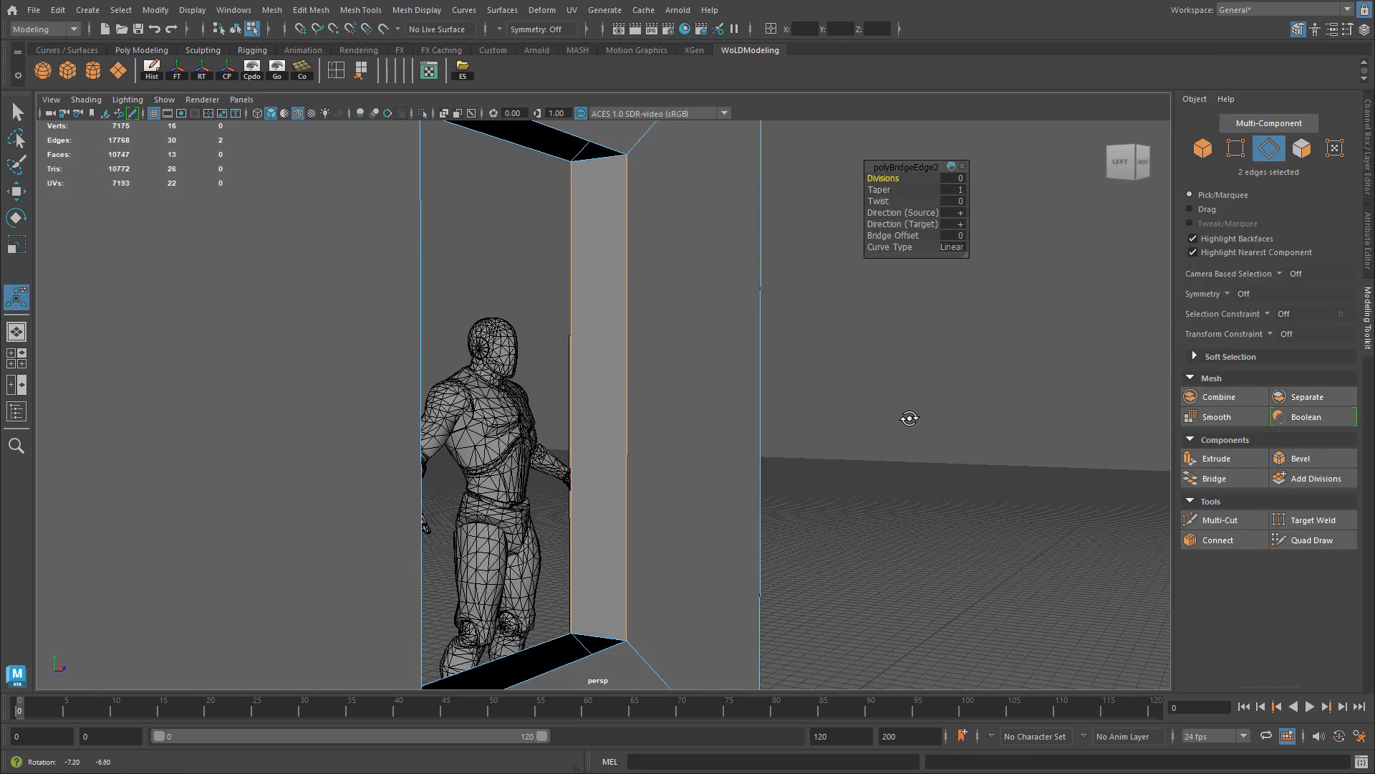
Step: Bridge the paired front and back edges along the top and the left side of the window opening
key(f)
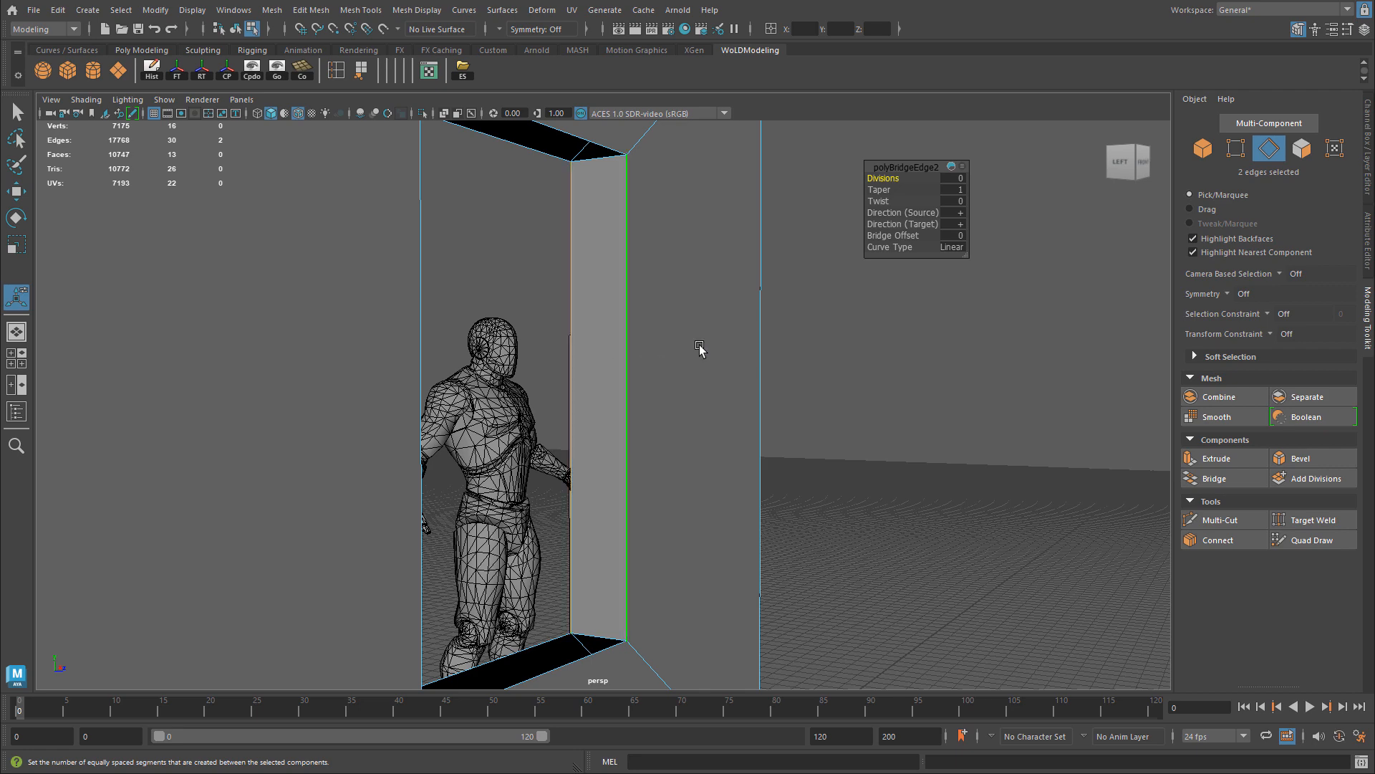
alt+drag(720, 346, 494, 197)
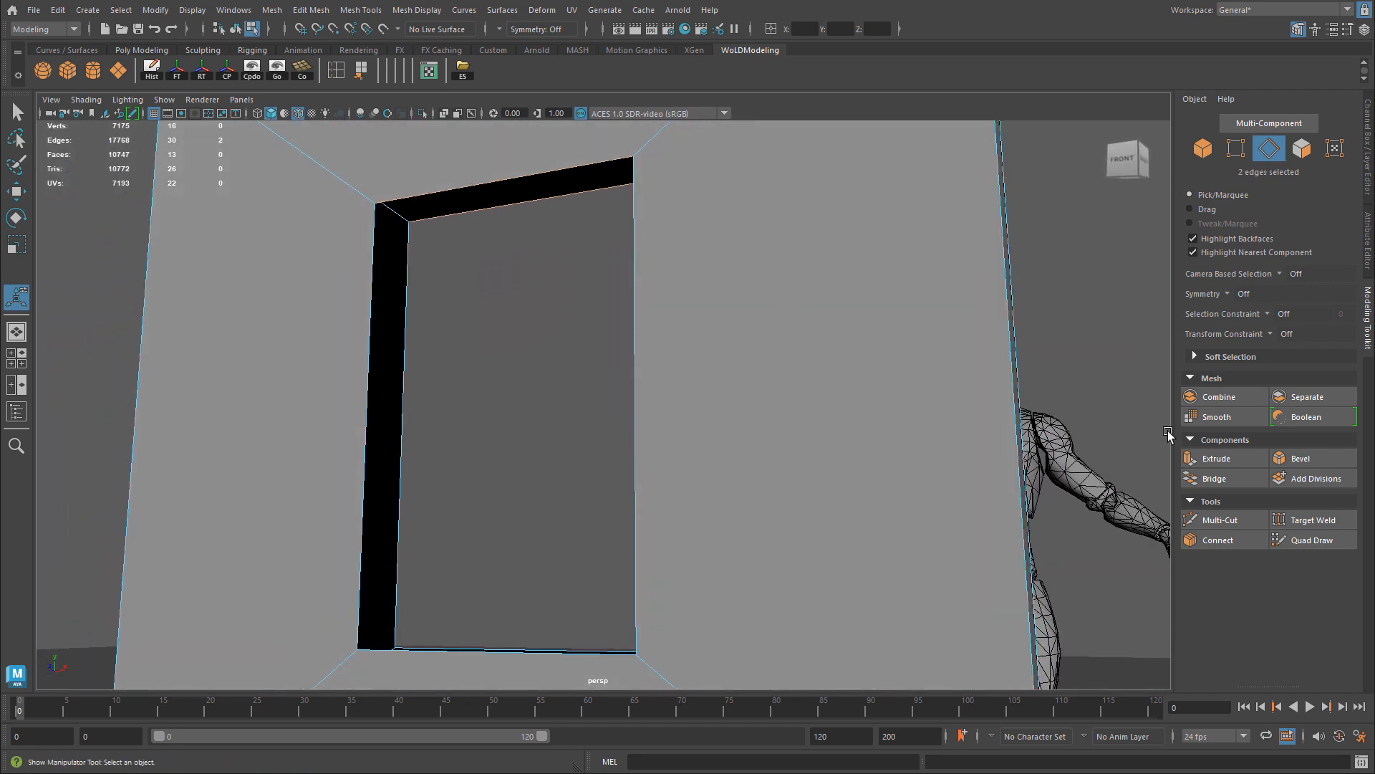
click(1216, 479)
alt+drag(1033, 461, 371, 367)
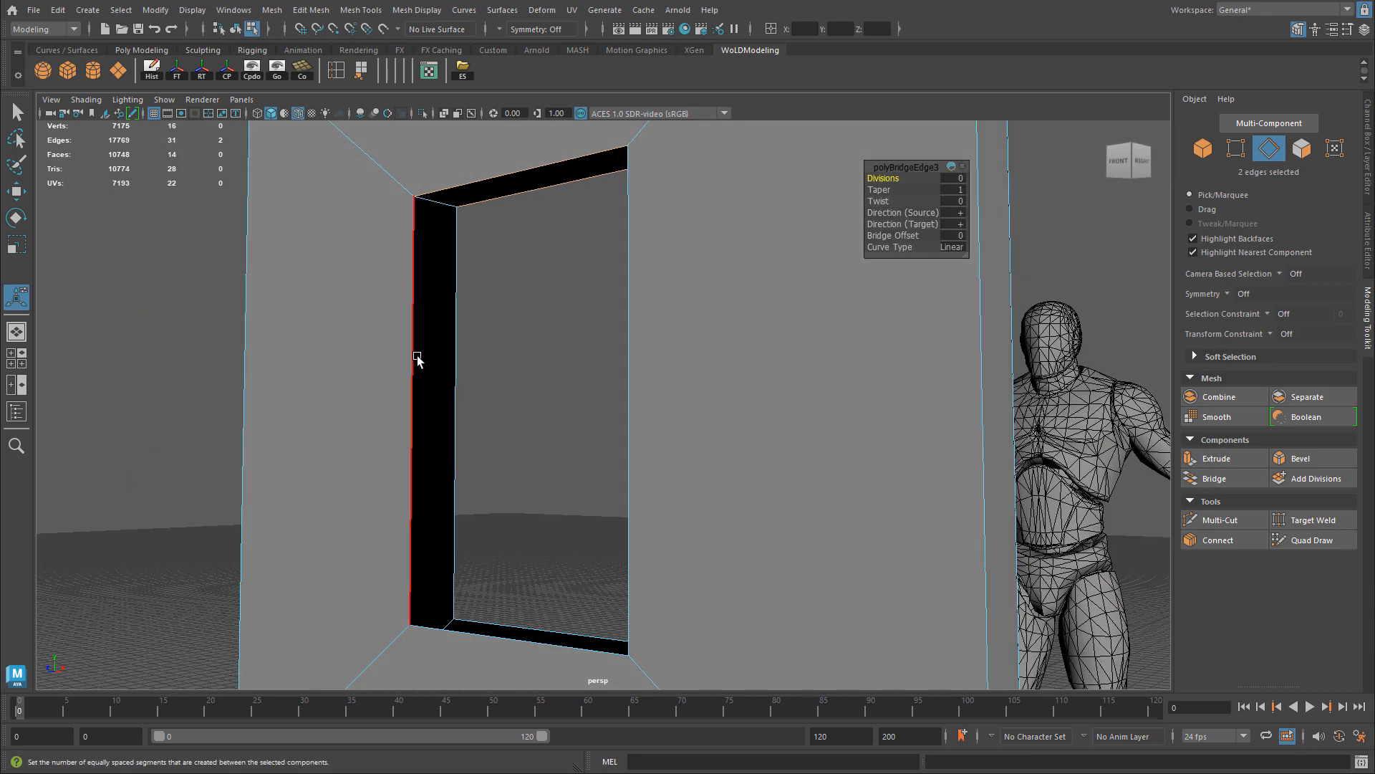
alt+drag(460, 353, 577, 405)
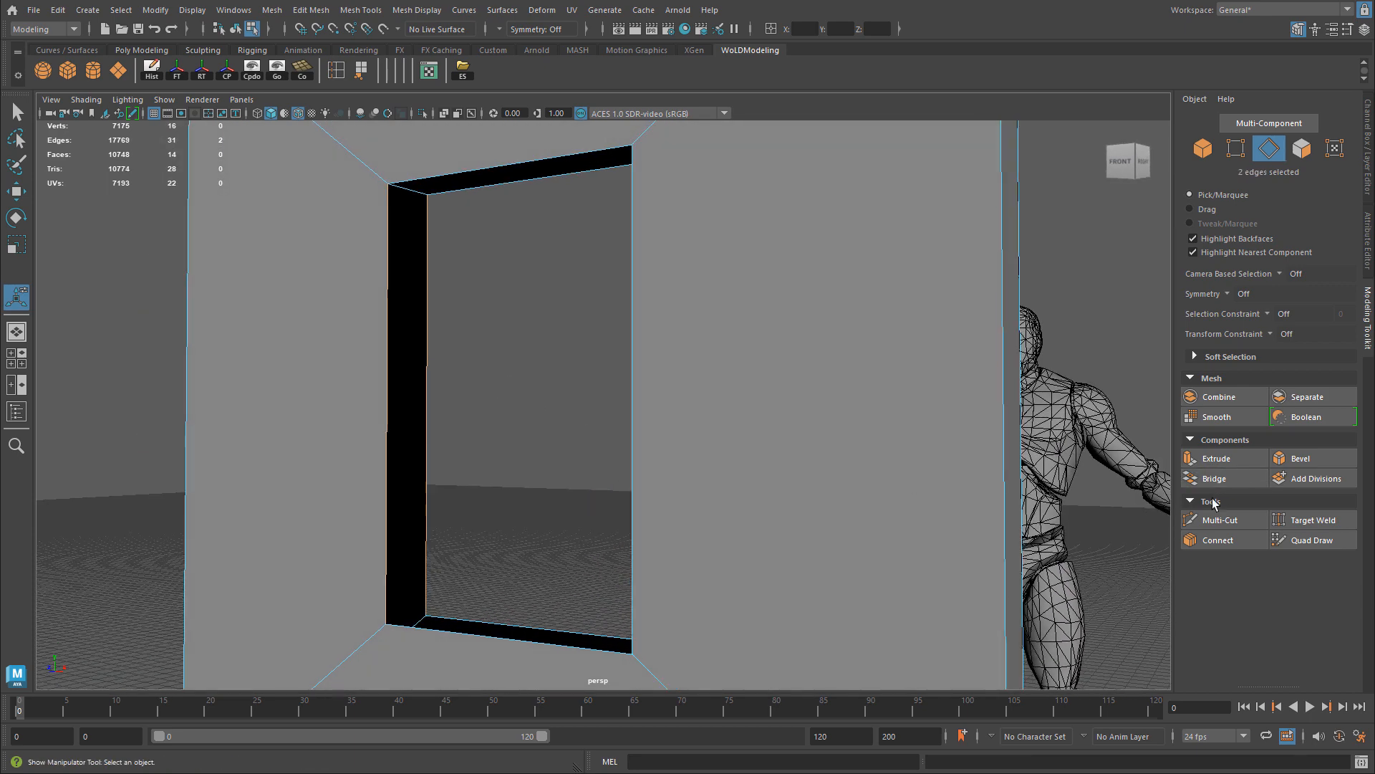
click(1192, 478)
alt+drag(788, 480, 592, 479)
Step: Bridge the front and back edges along the bottom of the window opening and return the wall to object mode
click(528, 582)
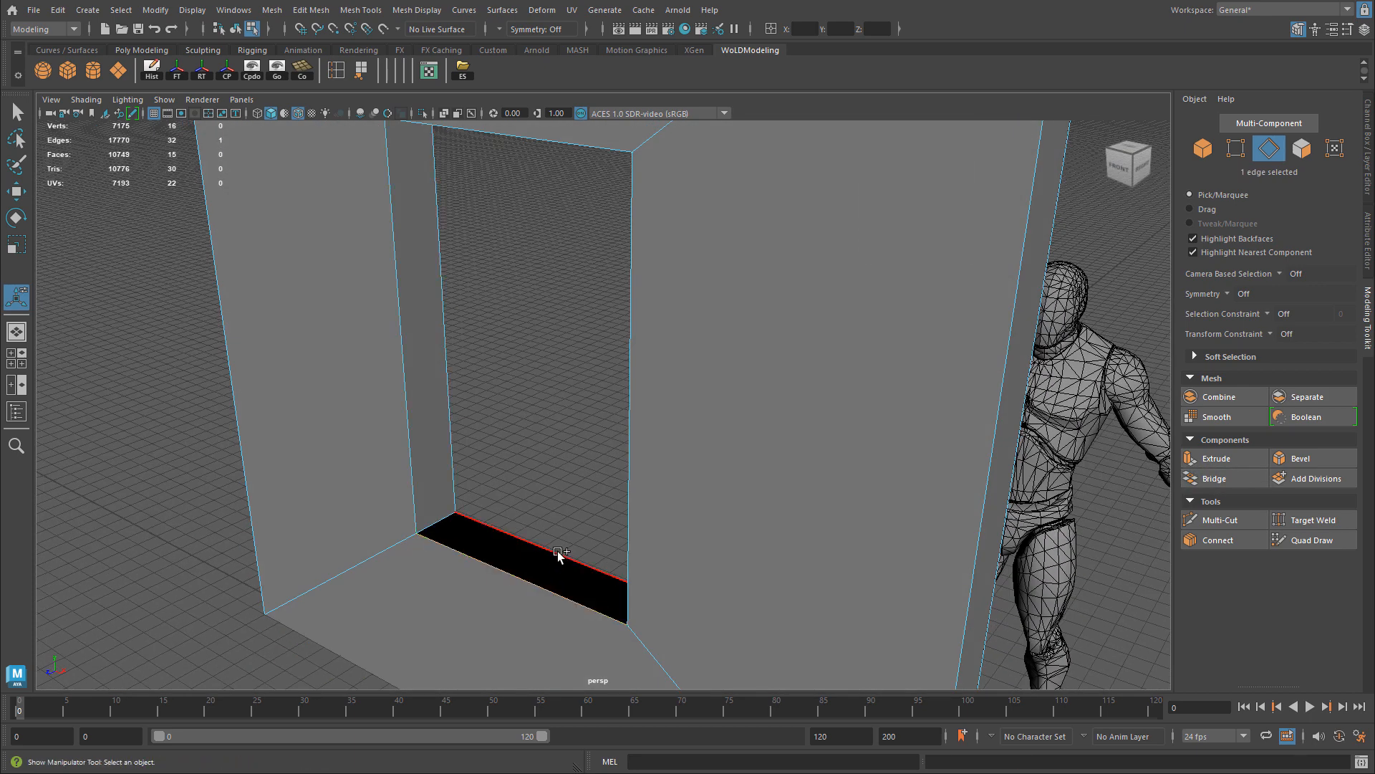
shift+click(558, 553)
click(1219, 479)
alt+drag(680, 488, 720, 403)
right_drag(721, 397, 759, 382)
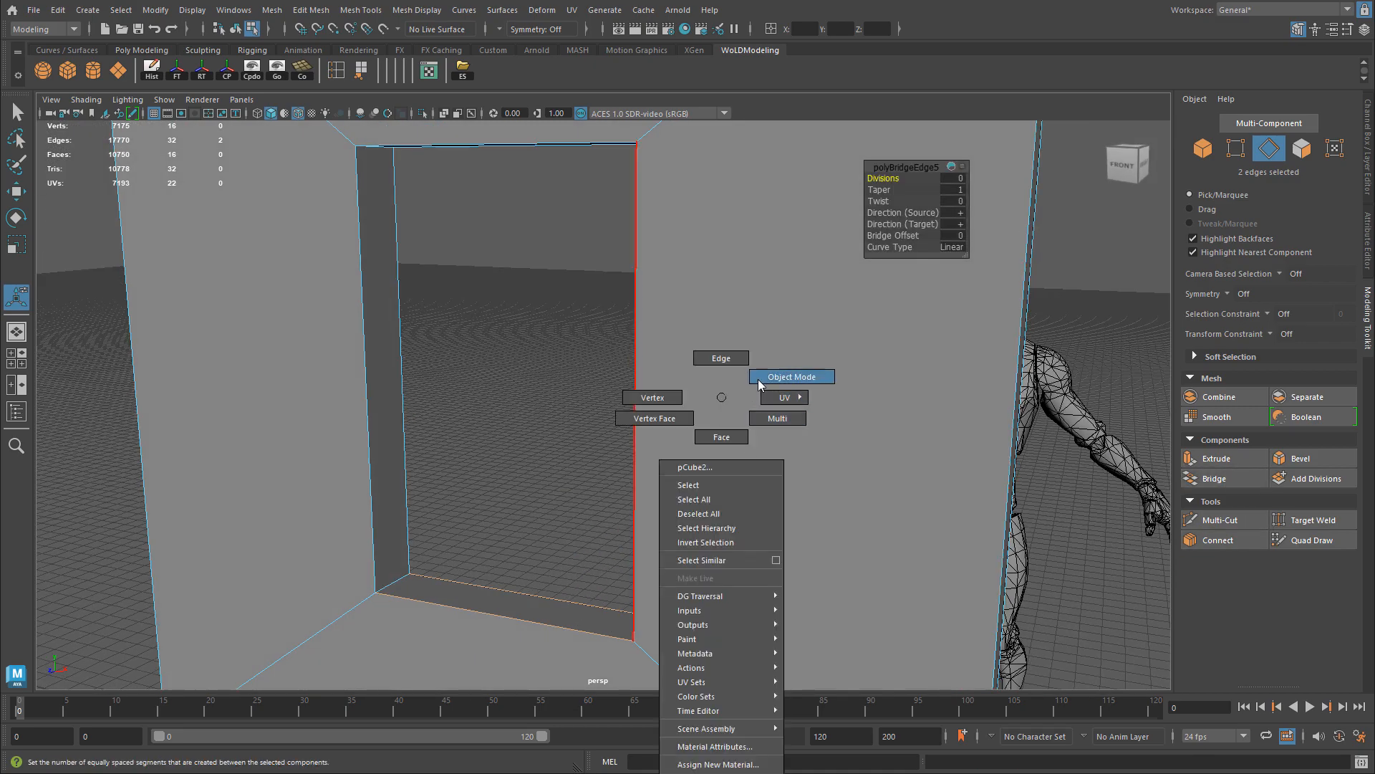
alt+drag(758, 380, 593, 378)
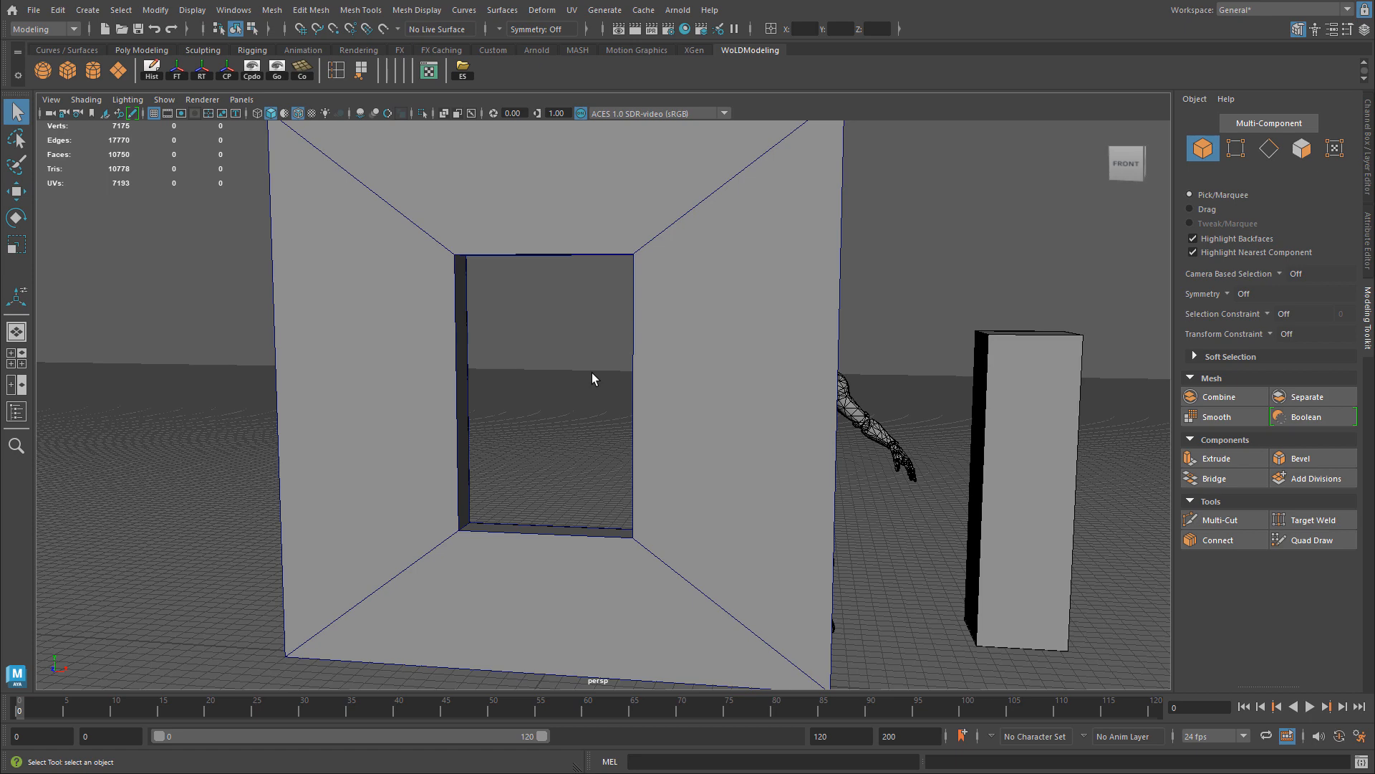
Step: Move the finished window wall away from the origin to the plain wall, snapping it to the grid
click(592, 379)
key(w)
key(f)
alt+drag(729, 466, 779, 503)
alt+middle_drag(780, 503, 823, 563)
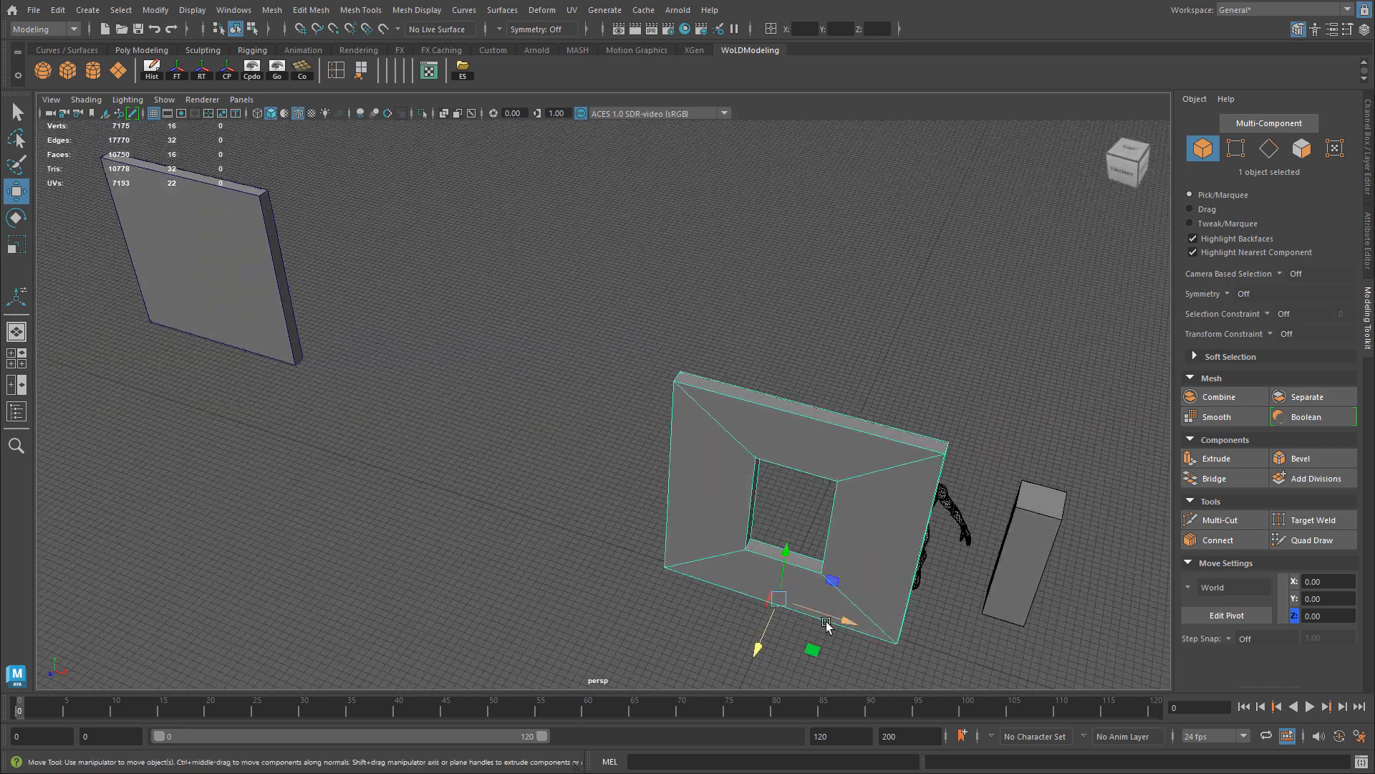
key(x)
drag(779, 599, 192, 248)
Step: Duplicate the plain wall and move the copy over beside the human scale figure
click(159, 215)
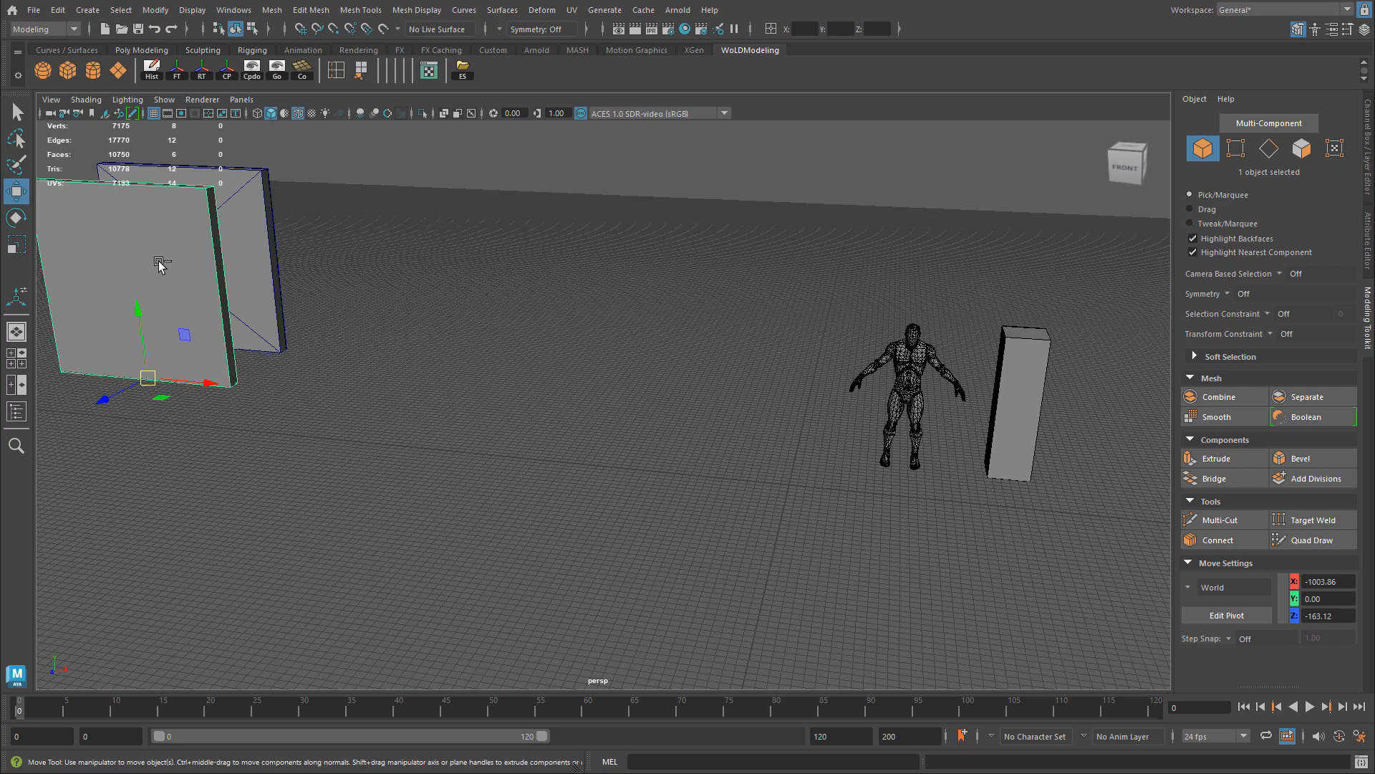
key(ctrl+d)
drag(150, 381, 735, 471)
alt+middle_drag(702, 431, 463, 476)
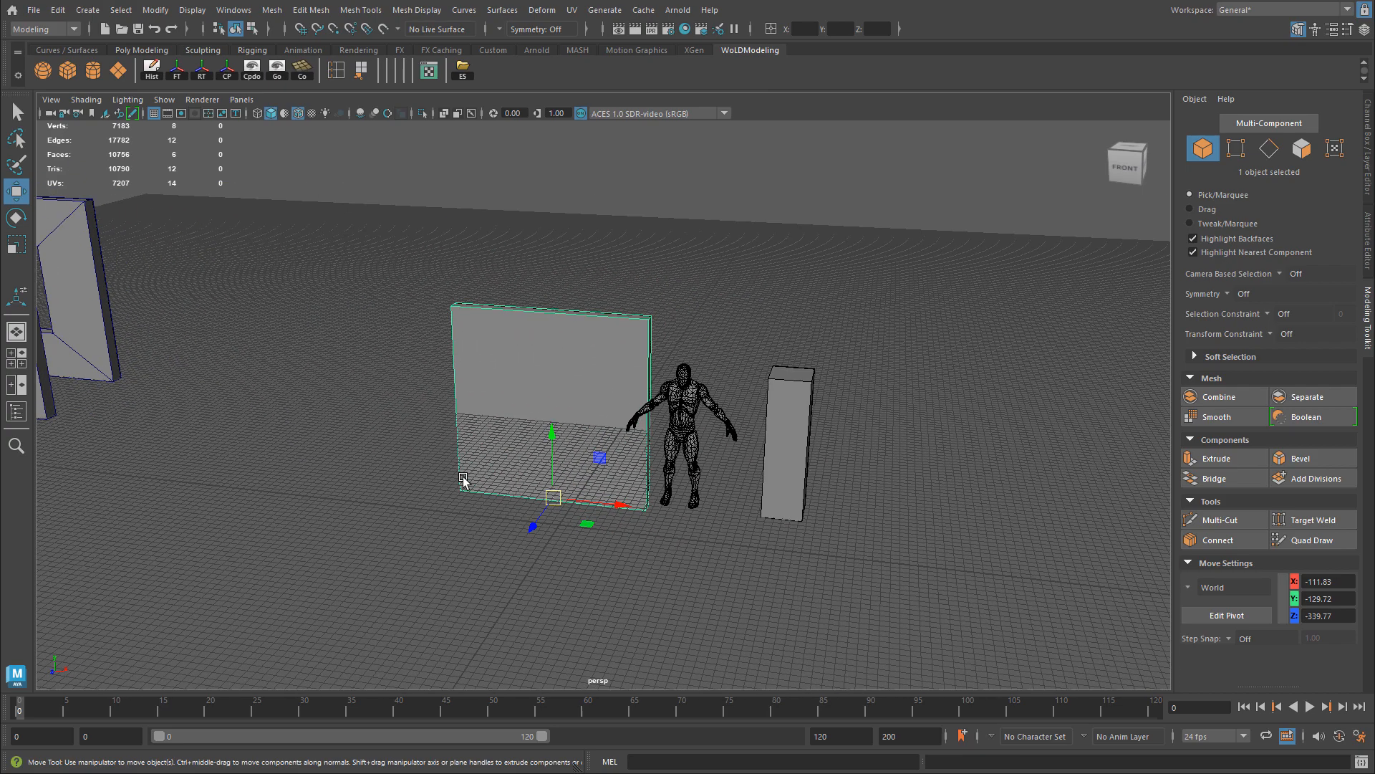
alt+drag(463, 479, 600, 428)
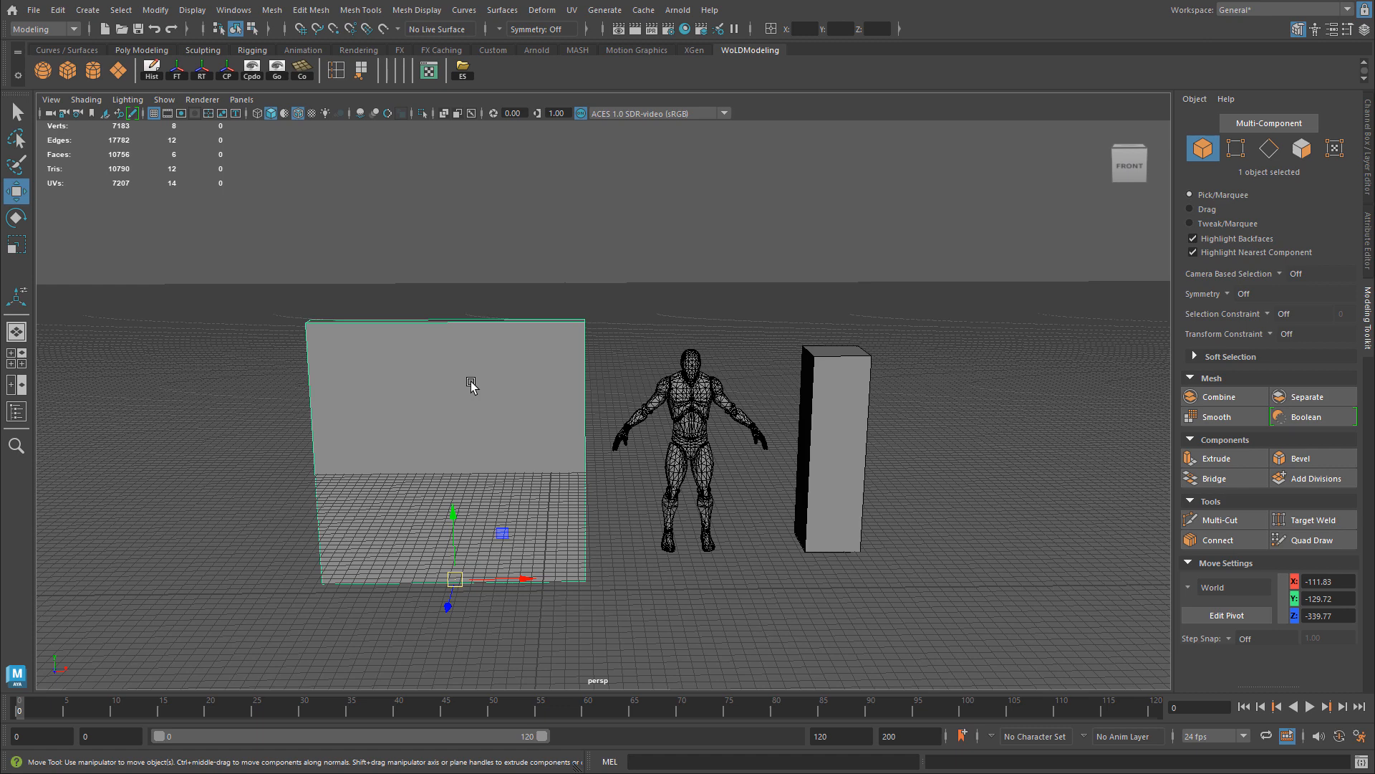
drag(421, 286, 529, 397)
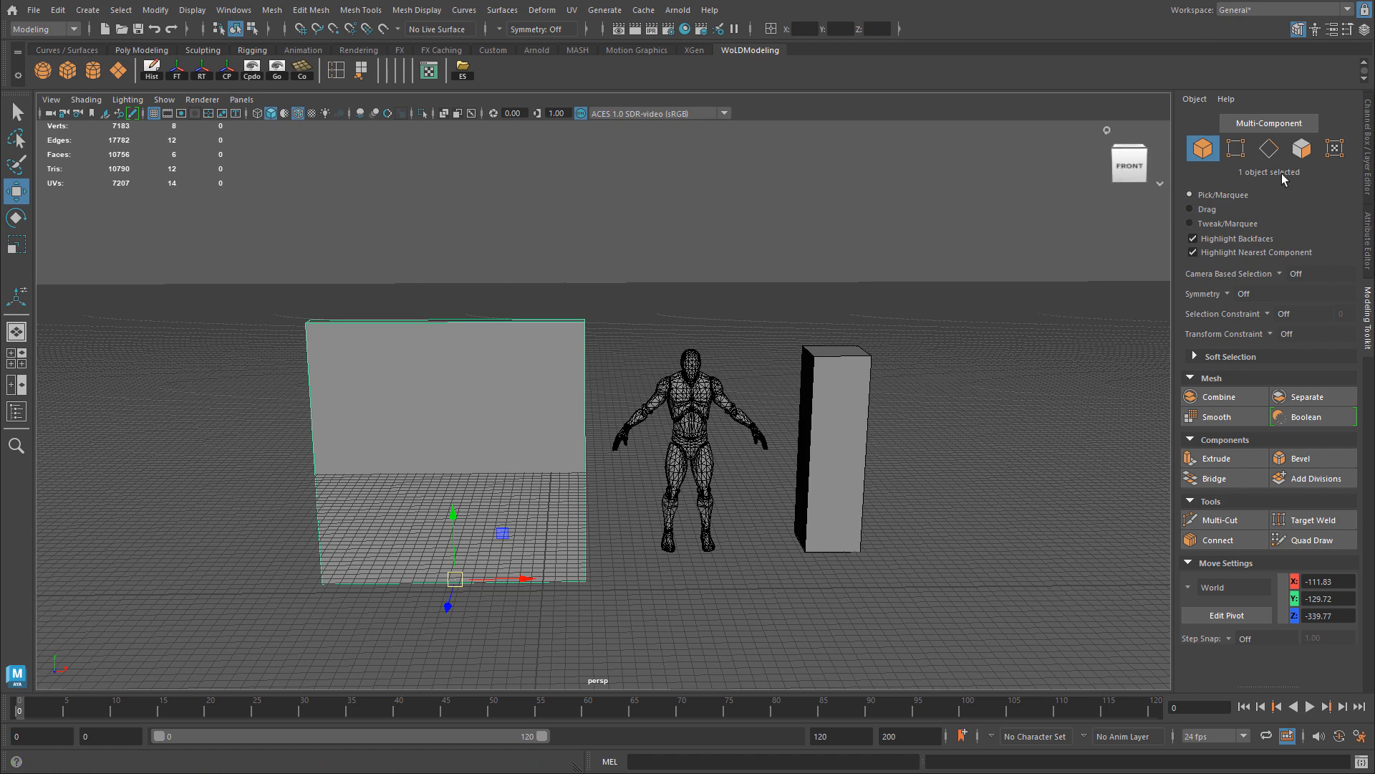
Step: Set the duplicated wall's Translate X, Y and Z to 0
click(1370, 153)
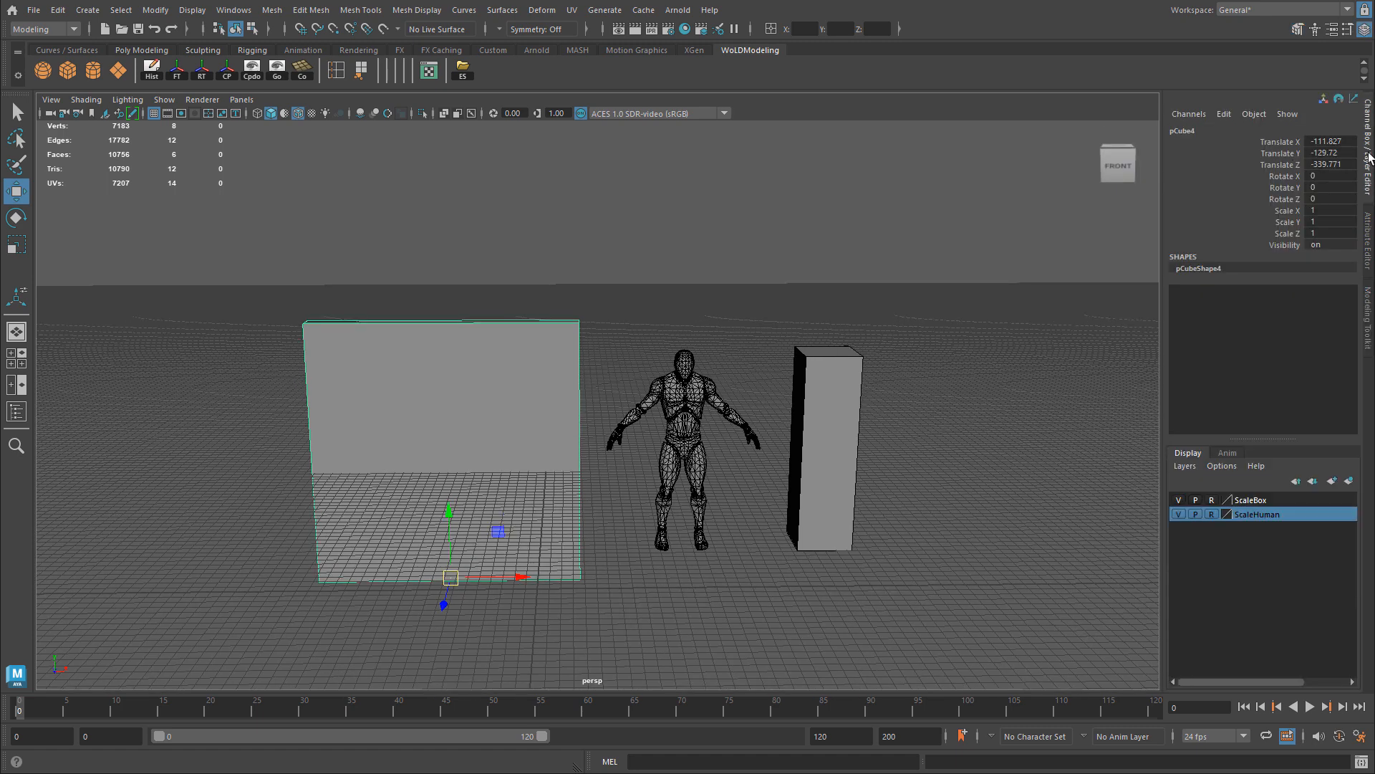
drag(1340, 164, 1333, 138)
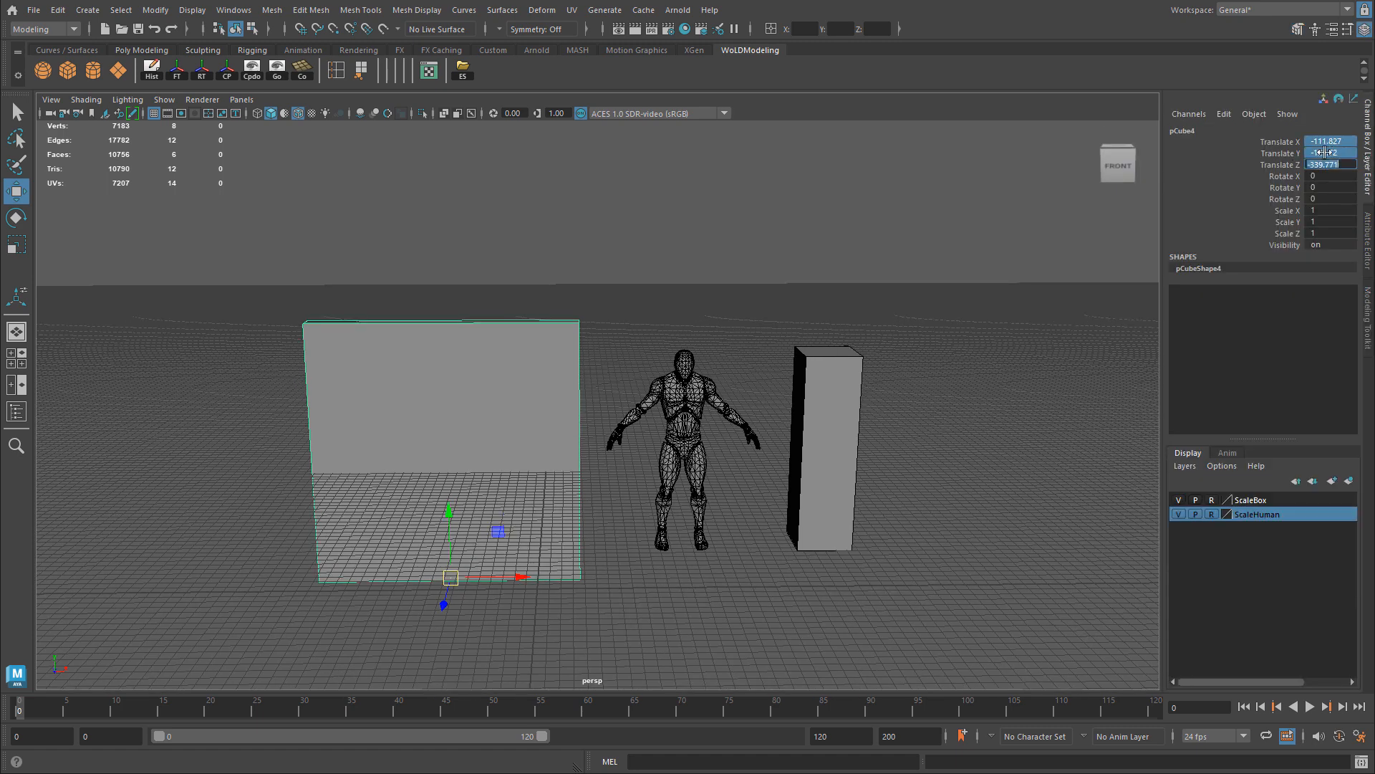
key(Return)
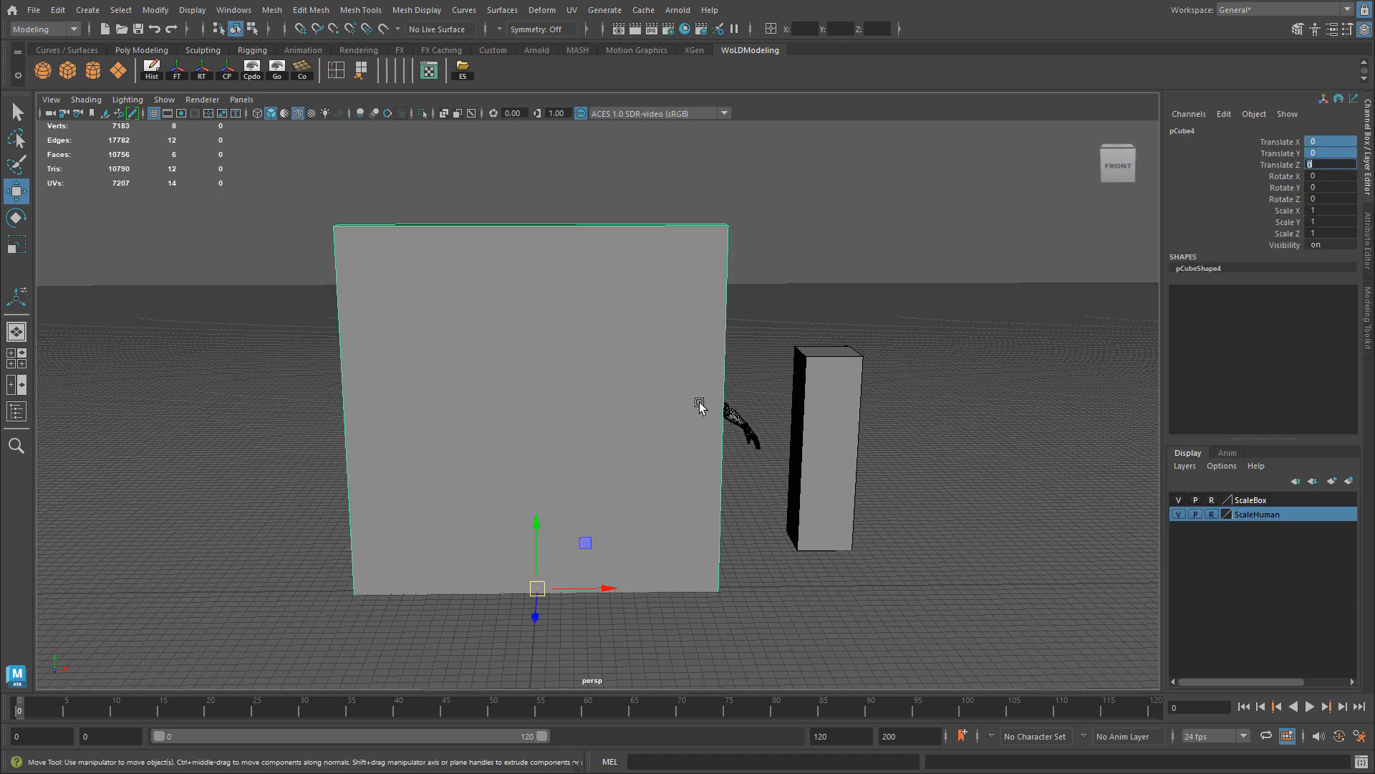
Step: Extrude only the duplicated wall's front face with an offset of 47.3
alt+drag(629, 422, 527, 450)
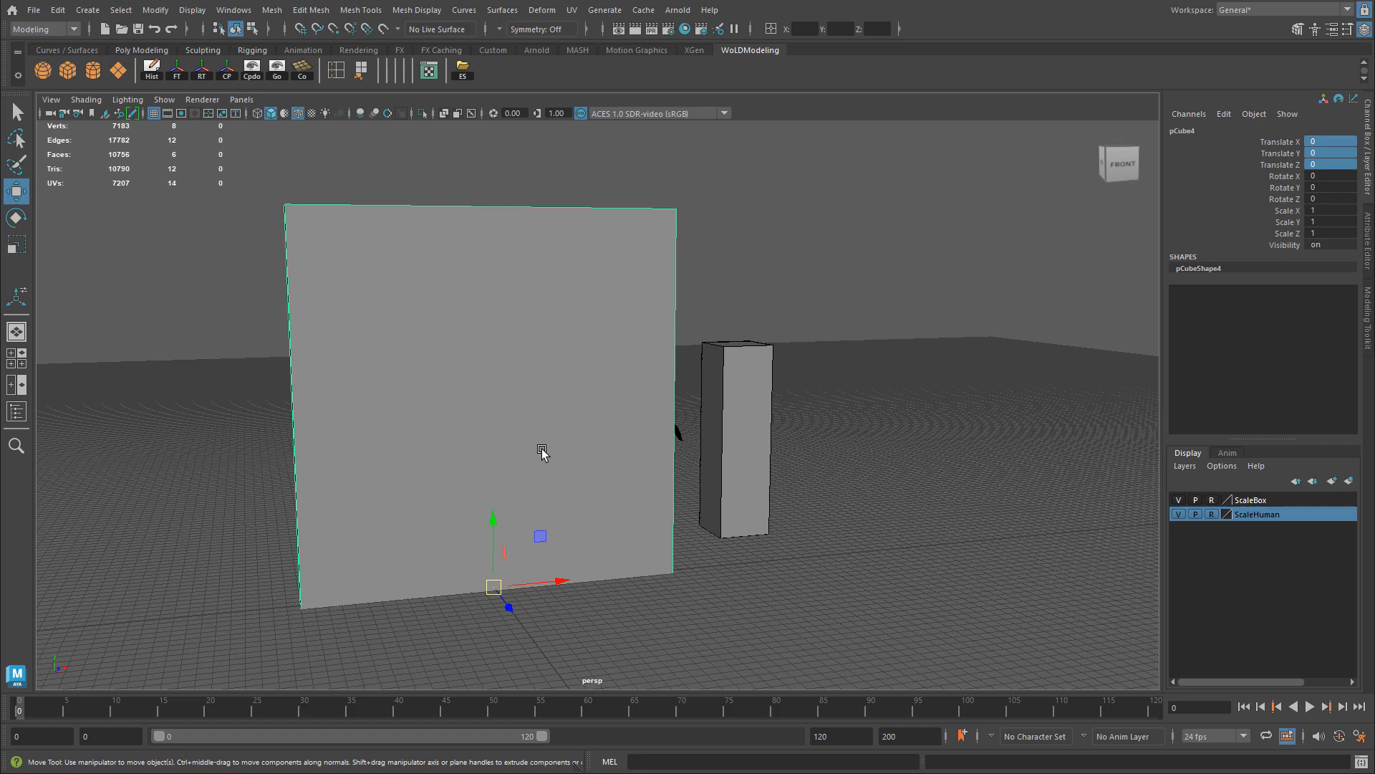
alt+drag(531, 450, 608, 451)
right_drag(528, 332, 519, 367)
click(432, 378)
alt+drag(433, 379, 649, 356)
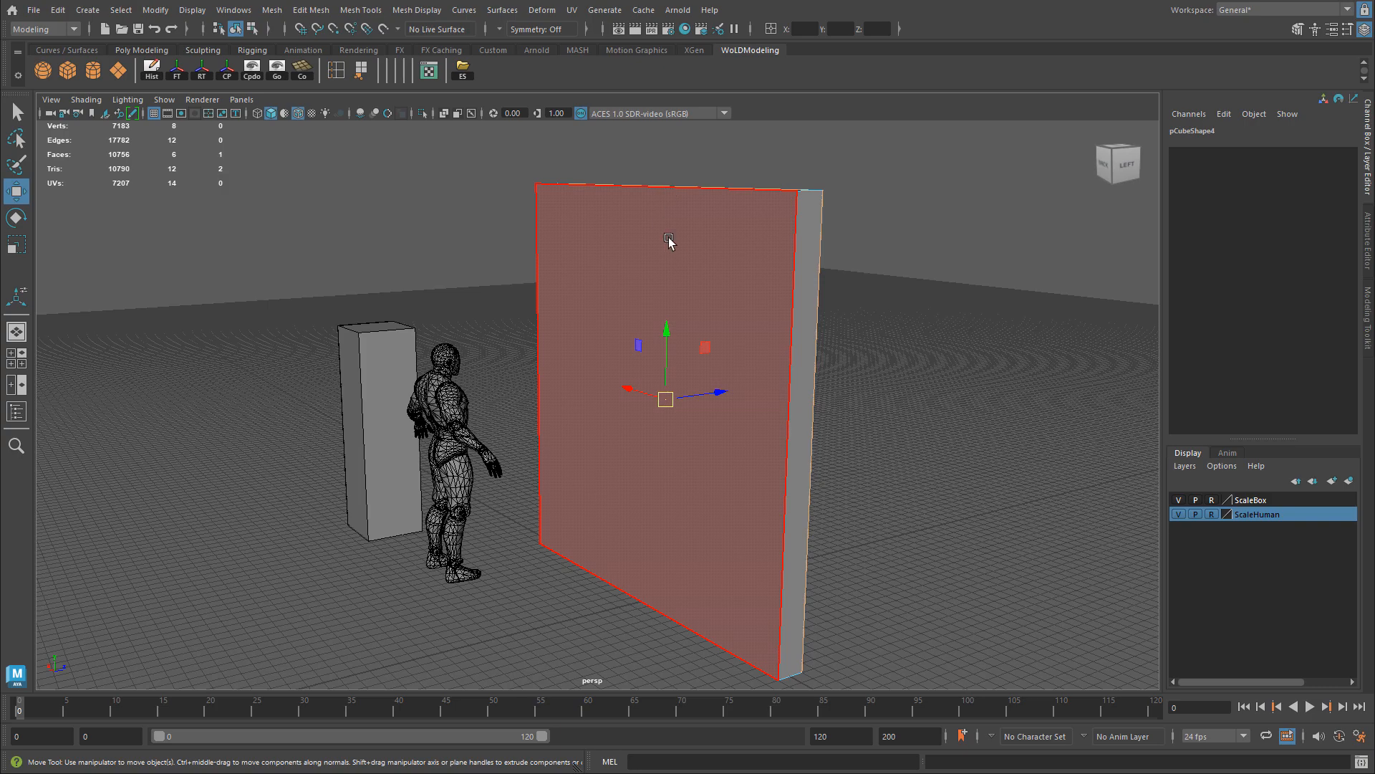
alt+drag(583, 239, 557, 289)
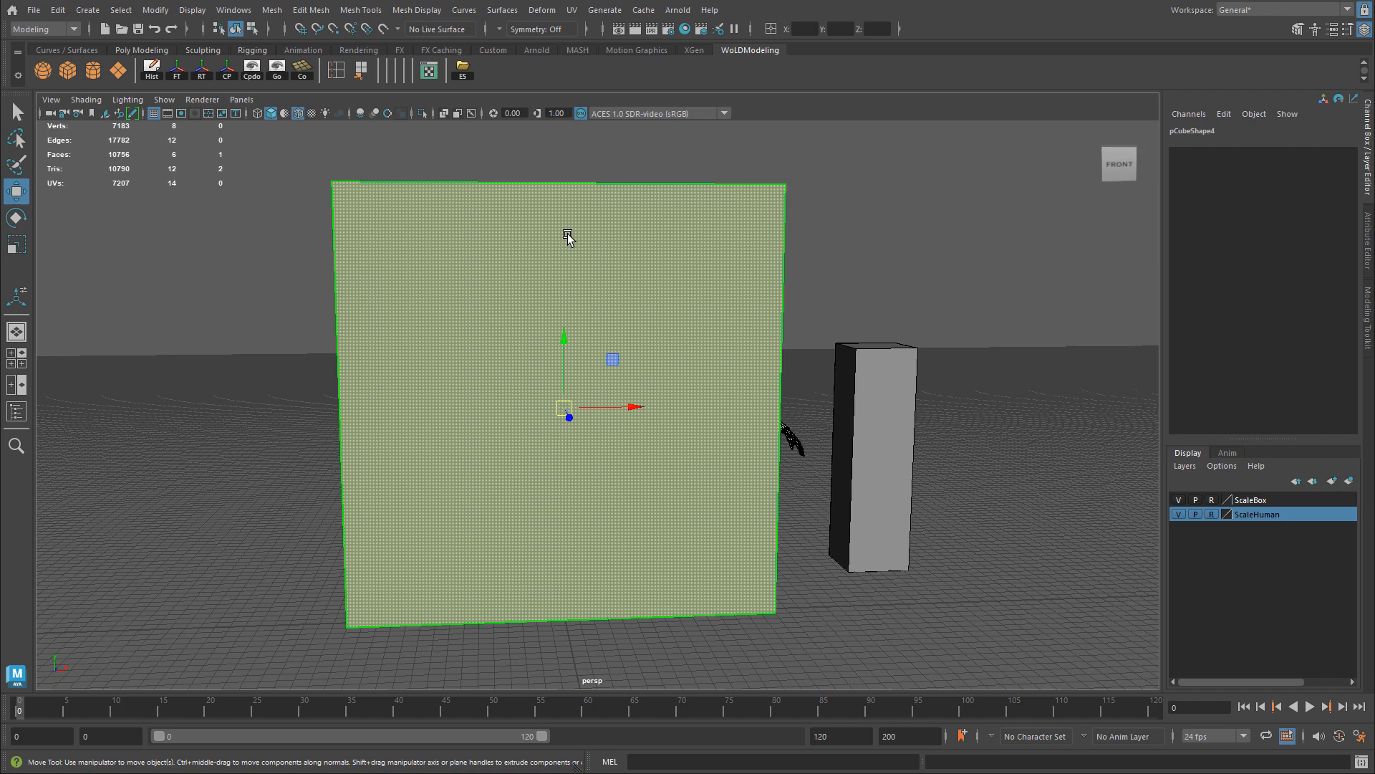
alt+drag(494, 301, 393, 280)
alt+drag(692, 337, 567, 313)
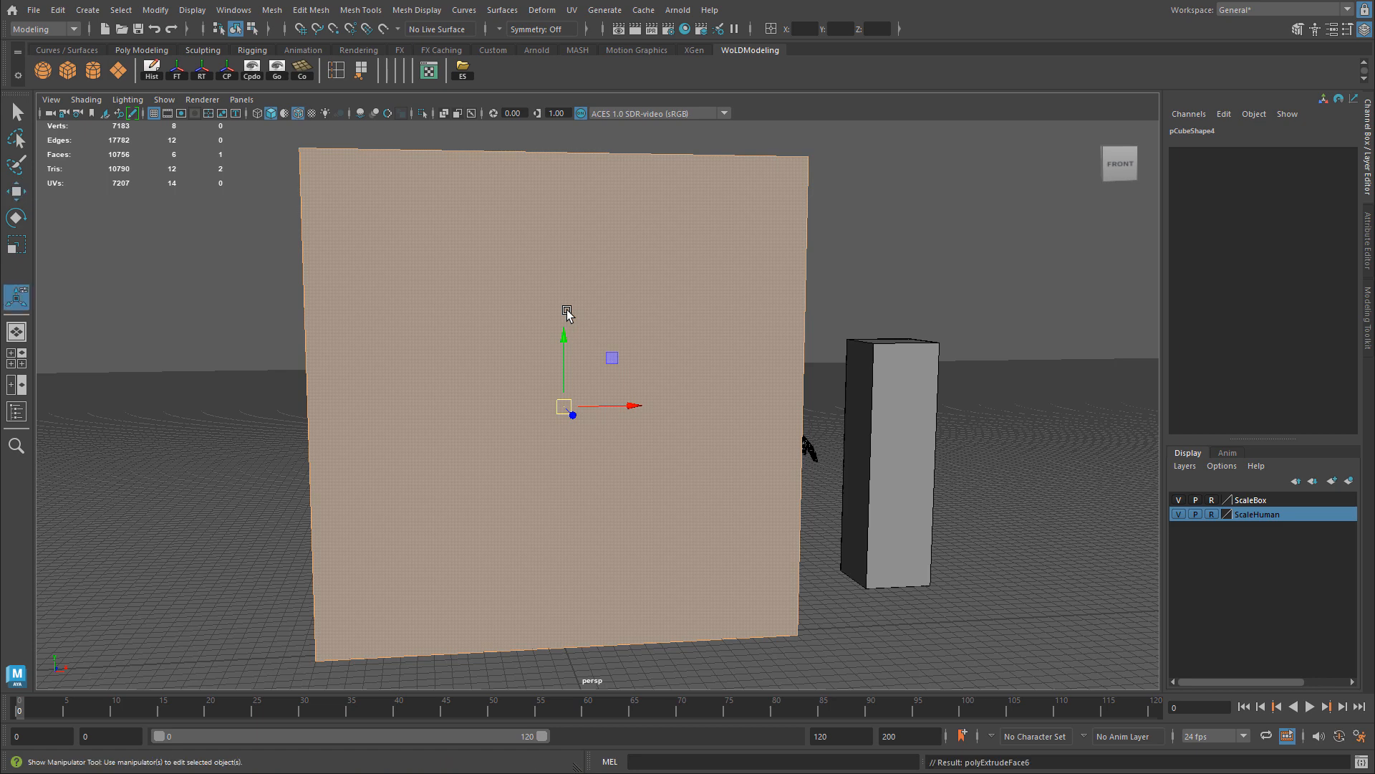
key(ctrl+e)
drag(871, 201, 1210, 210)
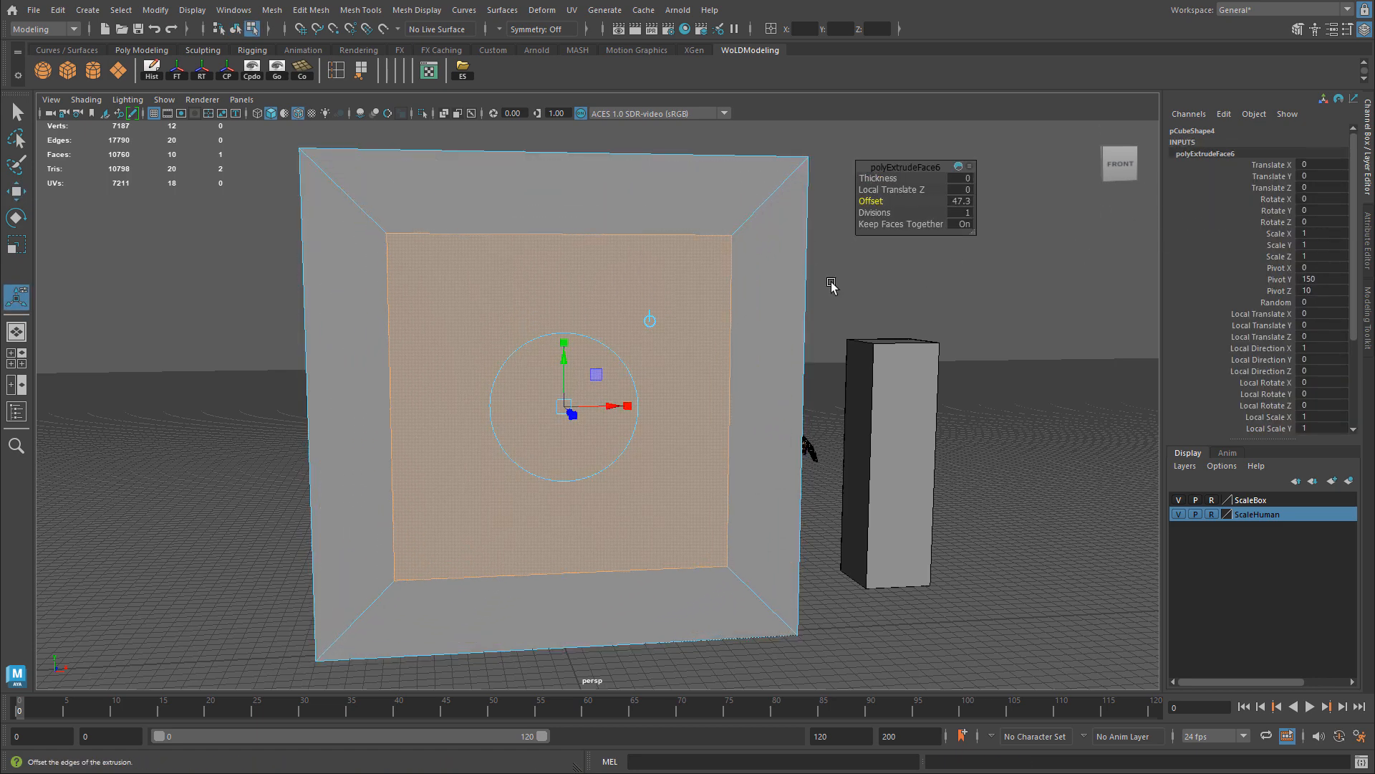
Step: Scale the inset front face to 0.65 in local X and 0.843 in local Y, refining it in the front view
drag(631, 407, 611, 403)
drag(568, 337, 568, 355)
alt+right_drag(665, 438, 315, 381)
key(space)
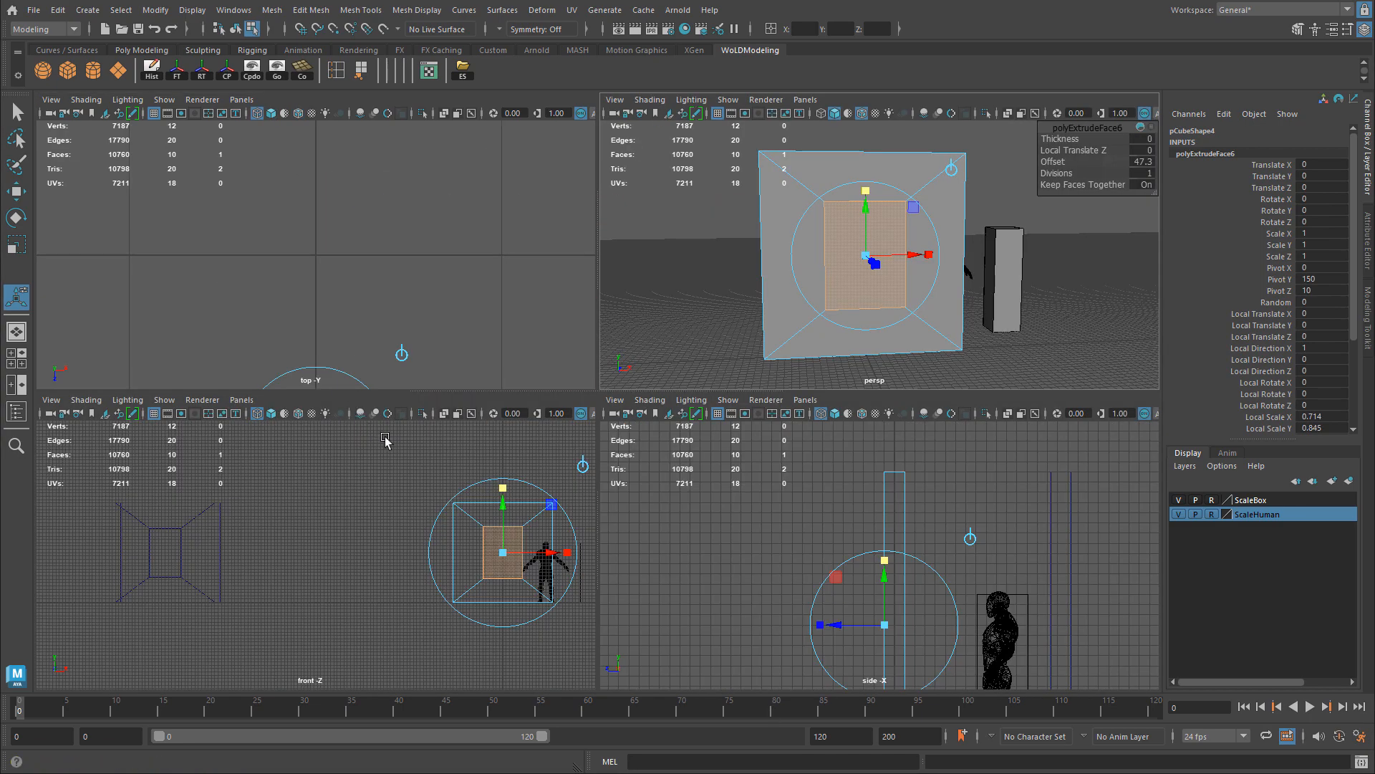
key(space)
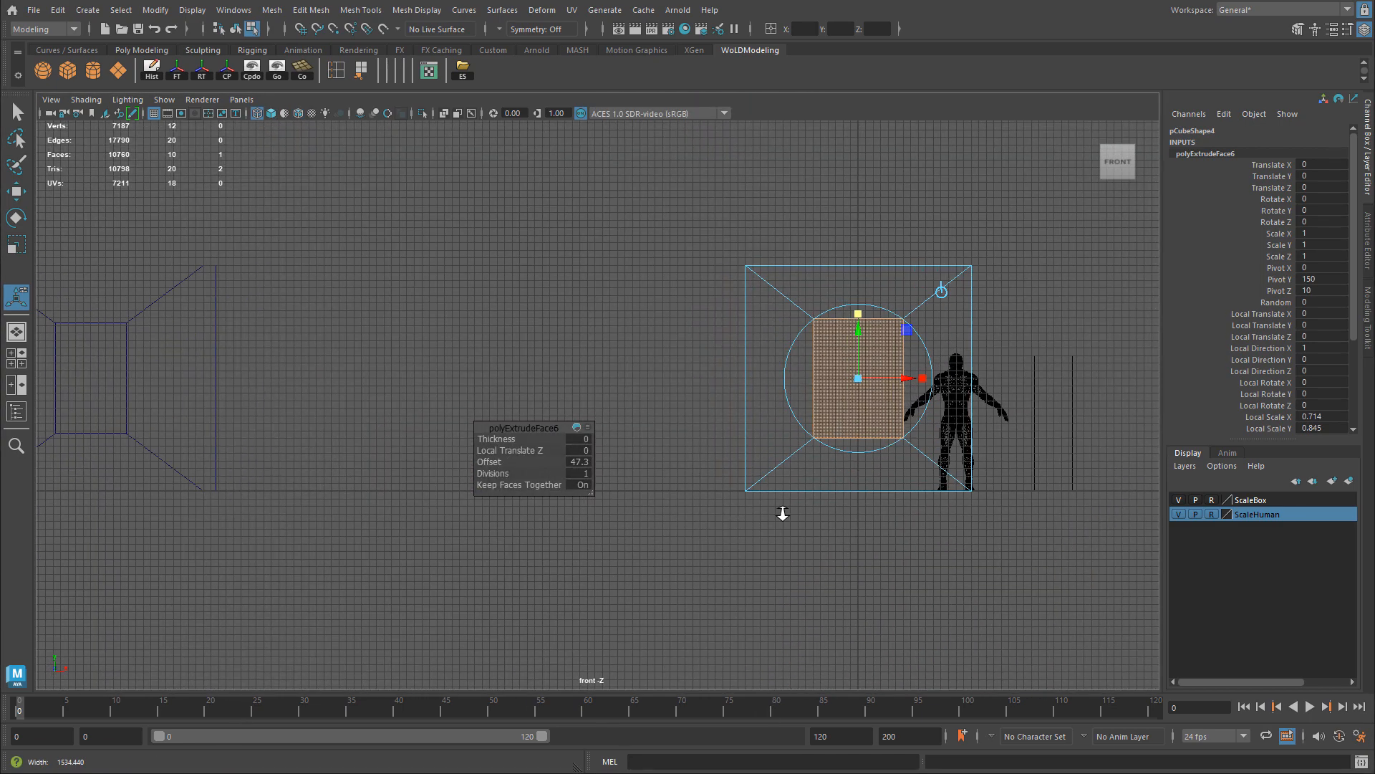
alt+right_drag(470, 469, 608, 444)
alt+middle_drag(880, 408, 1007, 420)
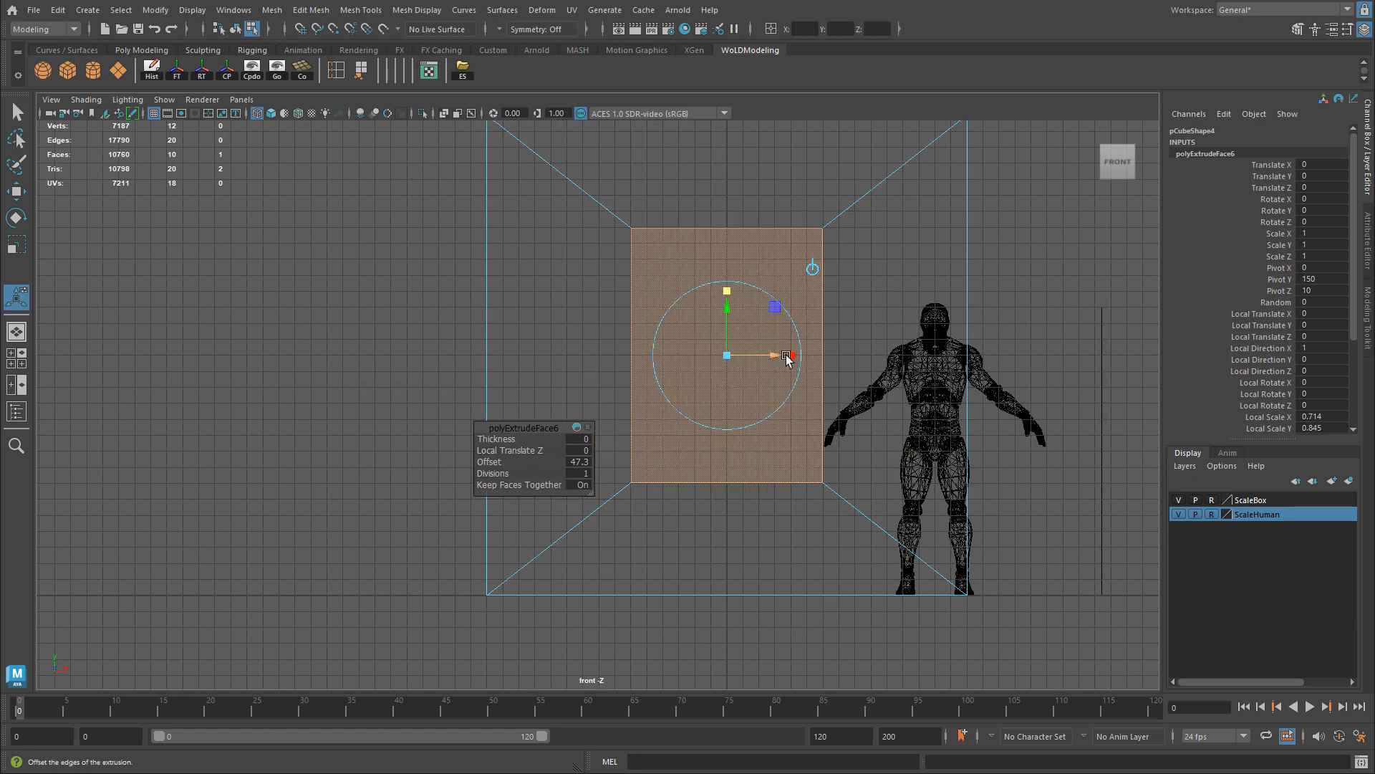
drag(790, 356, 785, 354)
drag(728, 286, 727, 293)
drag(791, 356, 792, 356)
alt+right_drag(798, 363, 801, 364)
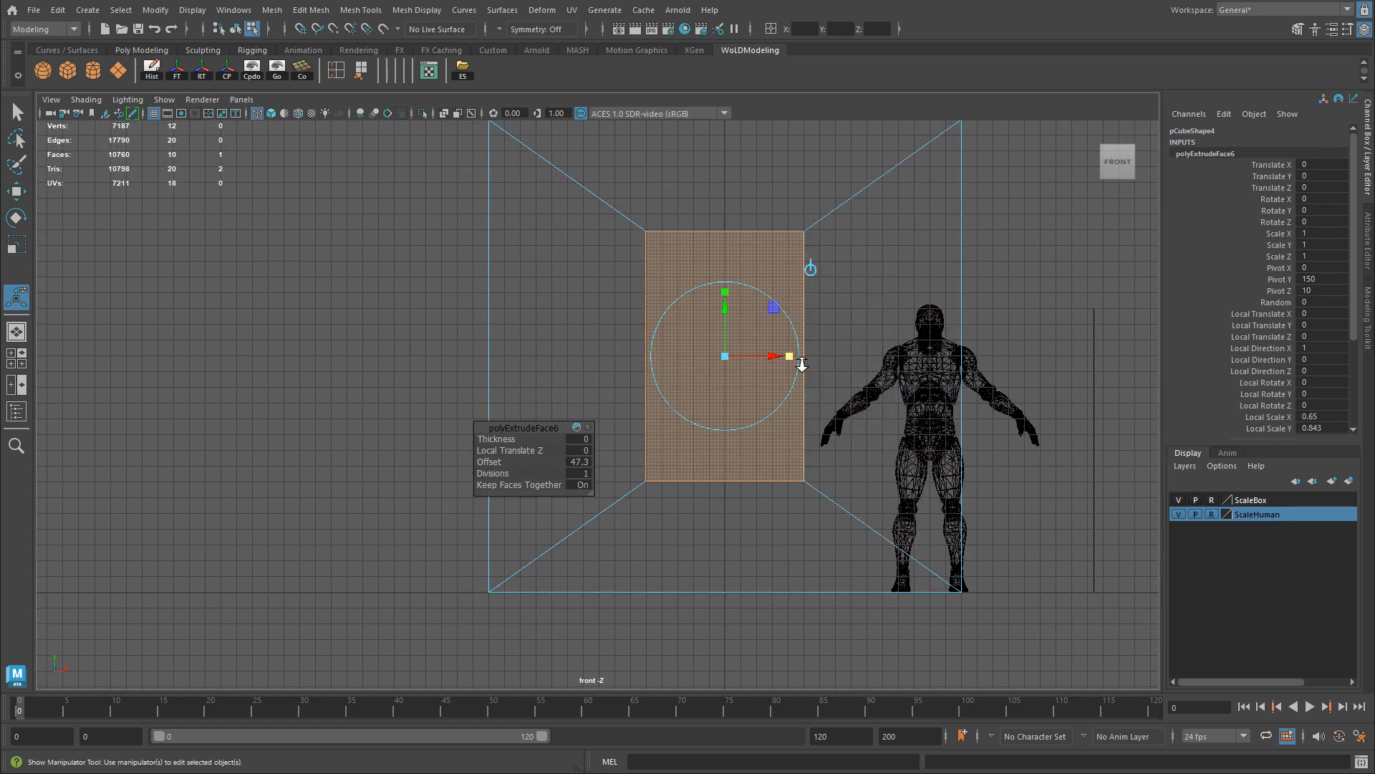
key(space)
key(space)
alt+drag(774, 309, 677, 325)
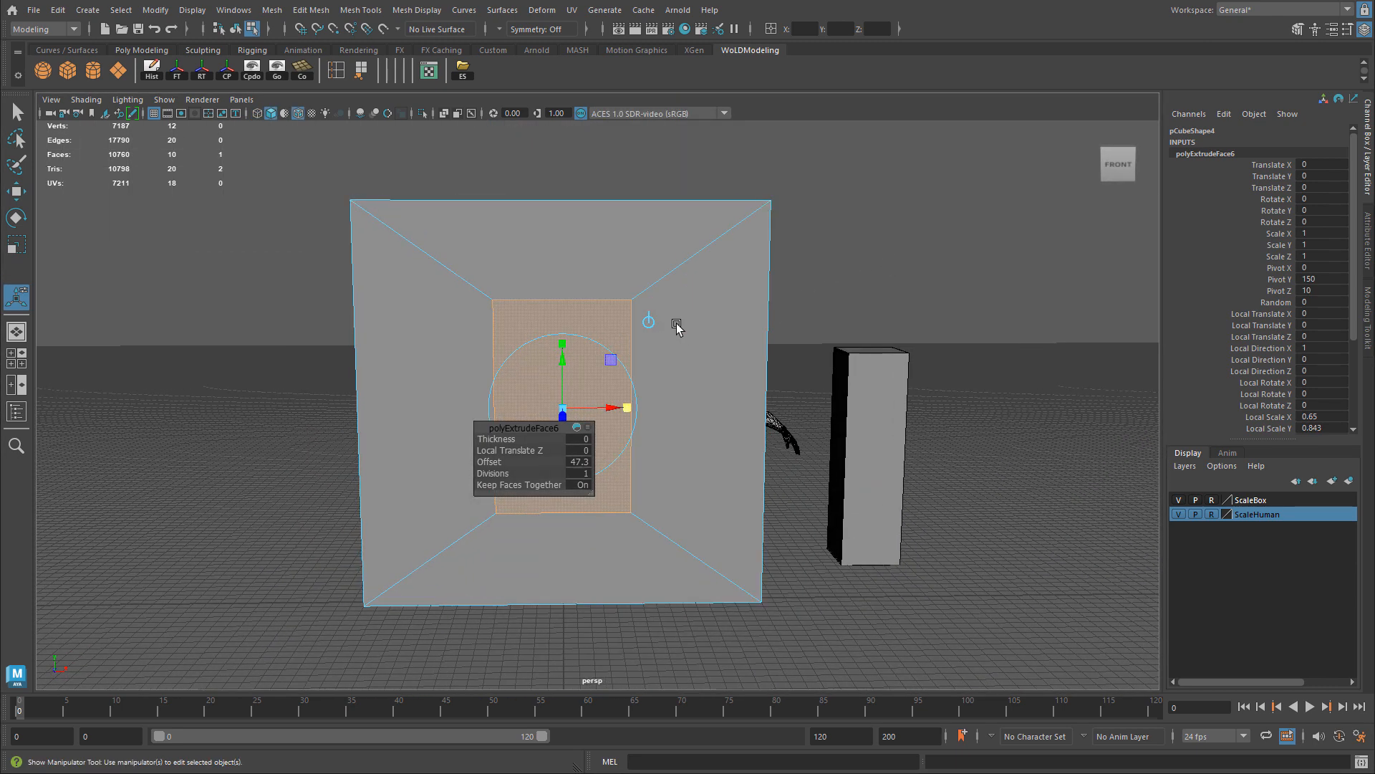
Step: Leave the extrusion, reselect the wall as a whole object and switch it to face selection
key(w)
right_click(580, 315)
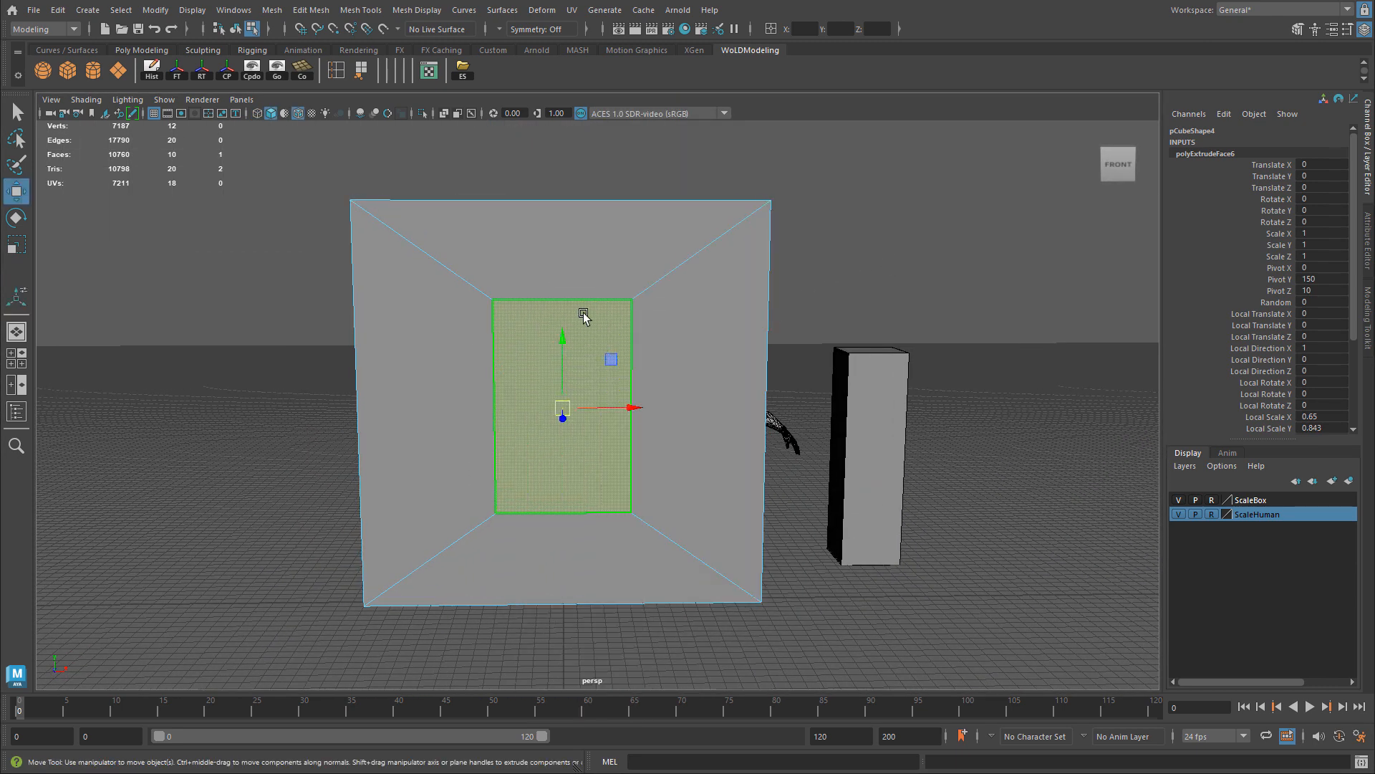
click(859, 288)
click(696, 275)
right_drag(695, 274, 746, 249)
click(745, 252)
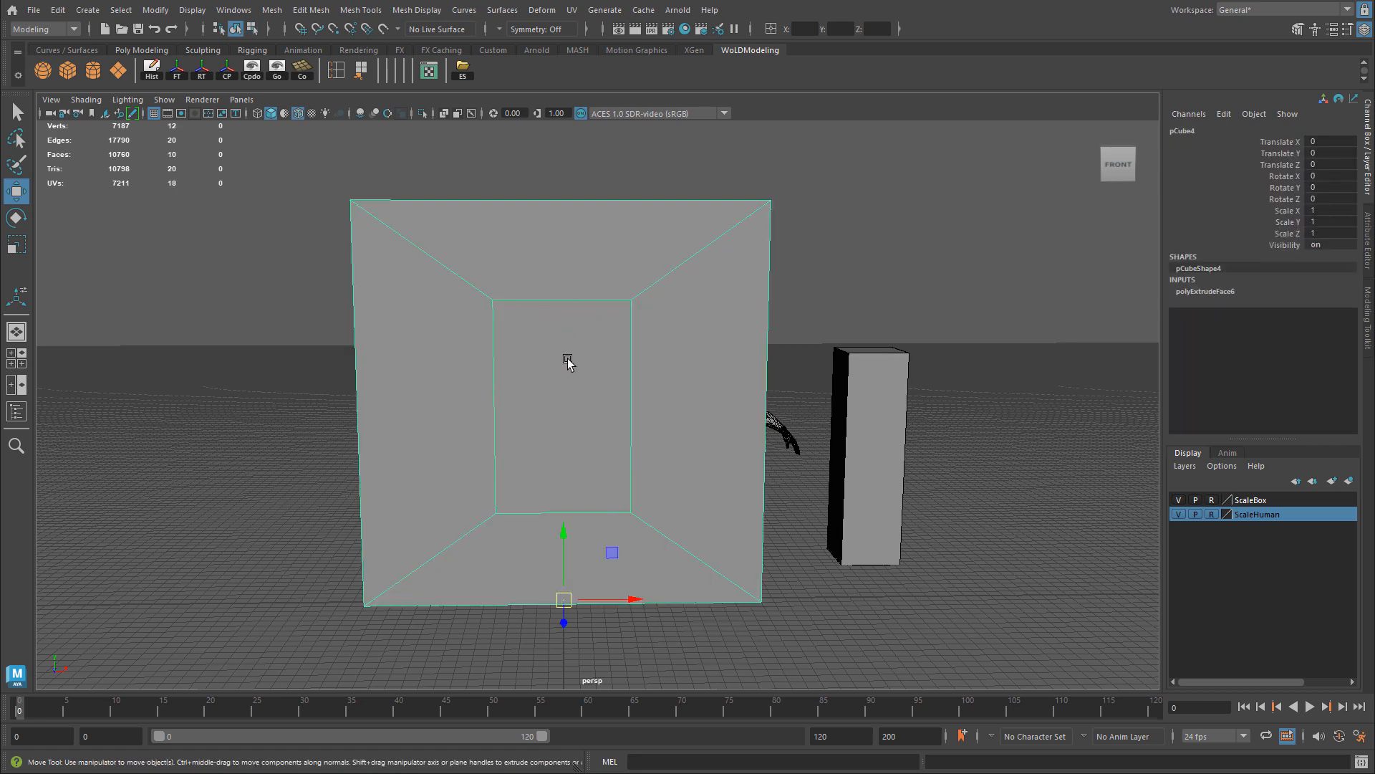
right_drag(567, 360, 570, 399)
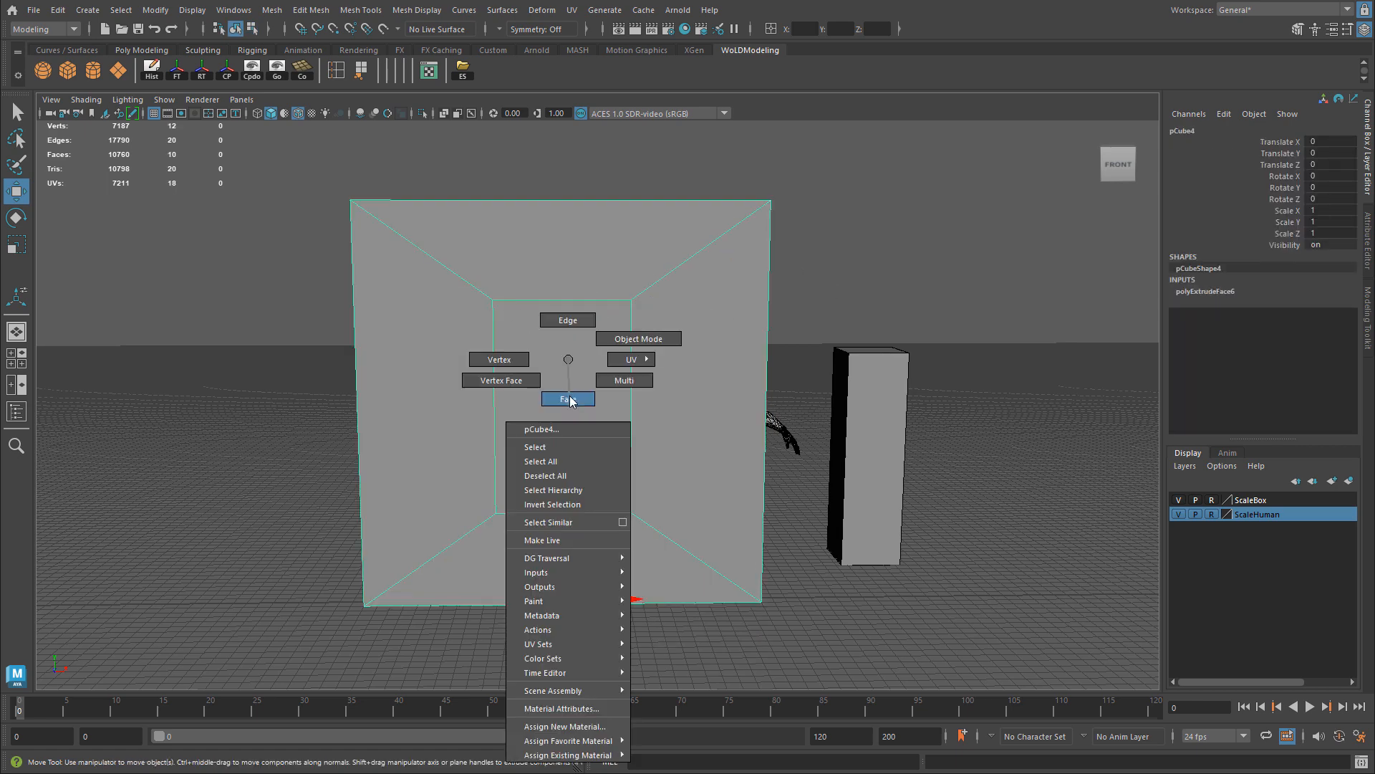
Step: Select the wall's inset front face and slightly refine its width and height by scaling it in the front view
click(570, 399)
click(546, 491)
key(space)
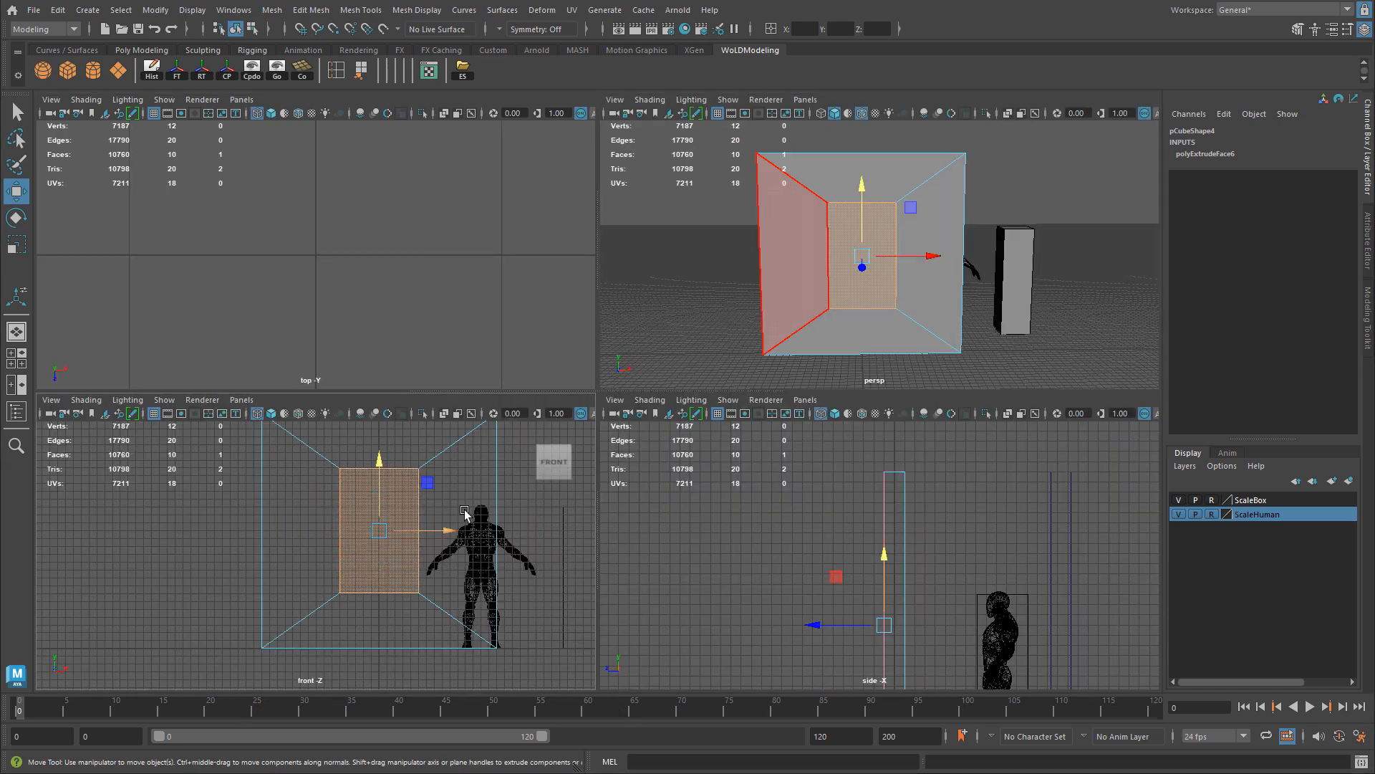
key(space)
scroll(786, 427, up, 2)
alt+middle_drag(786, 427, 672, 467)
key(r)
drag(732, 374, 725, 374)
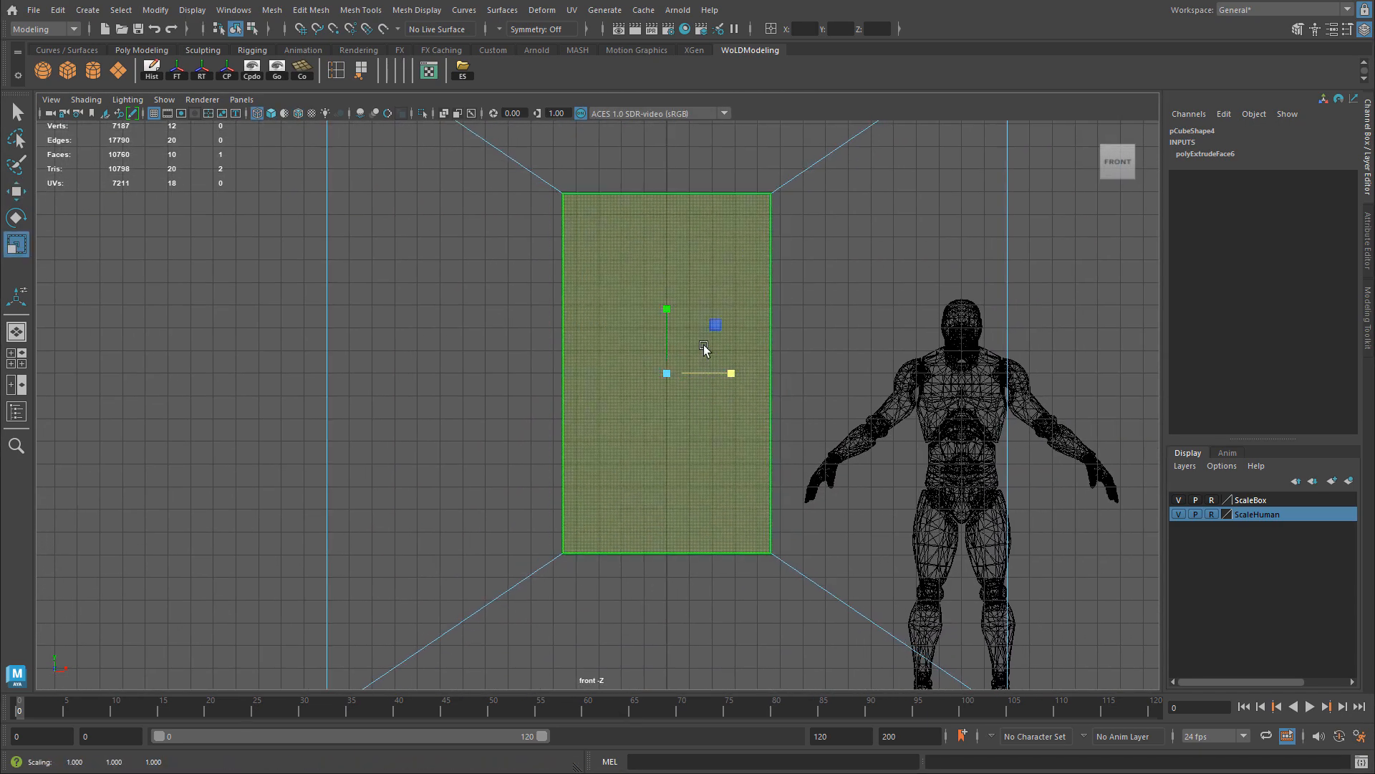
drag(668, 308, 670, 310)
scroll(729, 345, down, 1)
alt+middle_drag(729, 345, 688, 351)
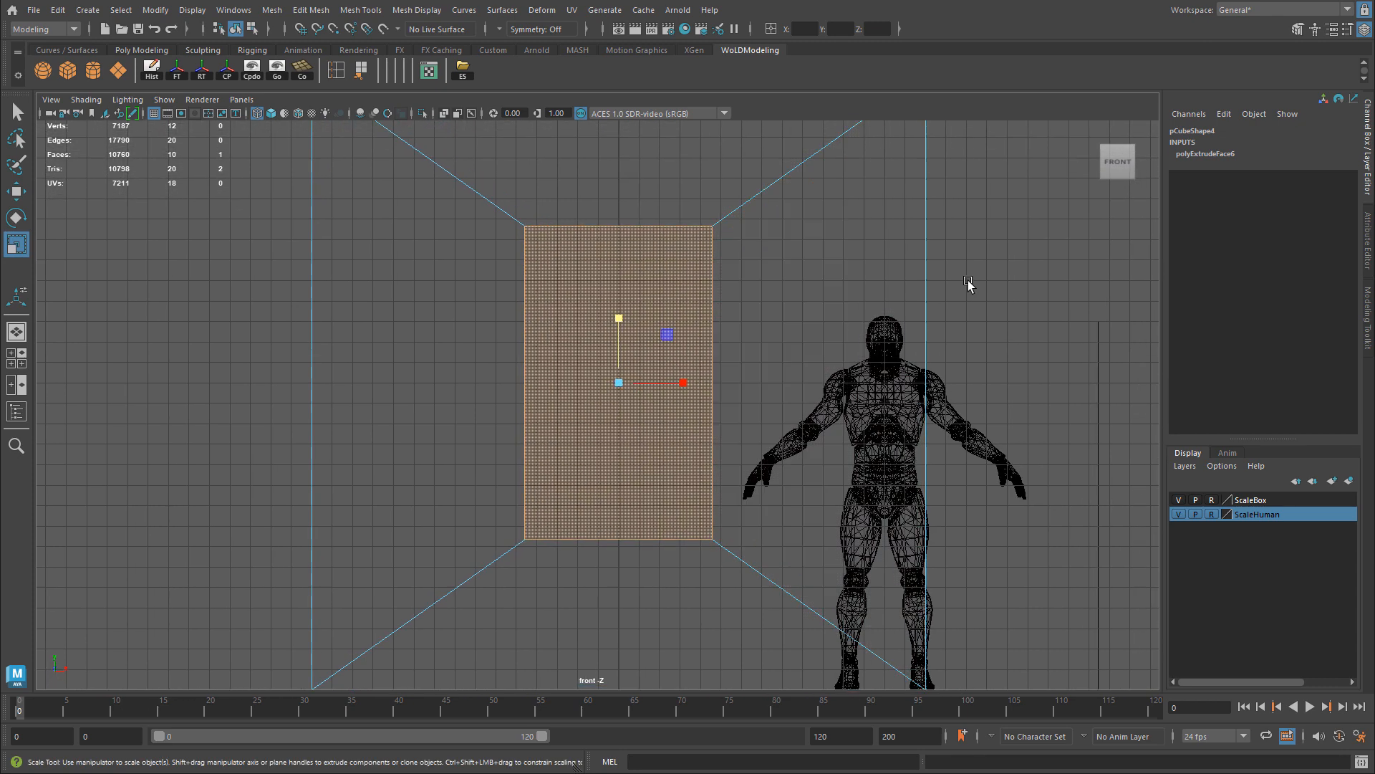
key(space)
key(space)
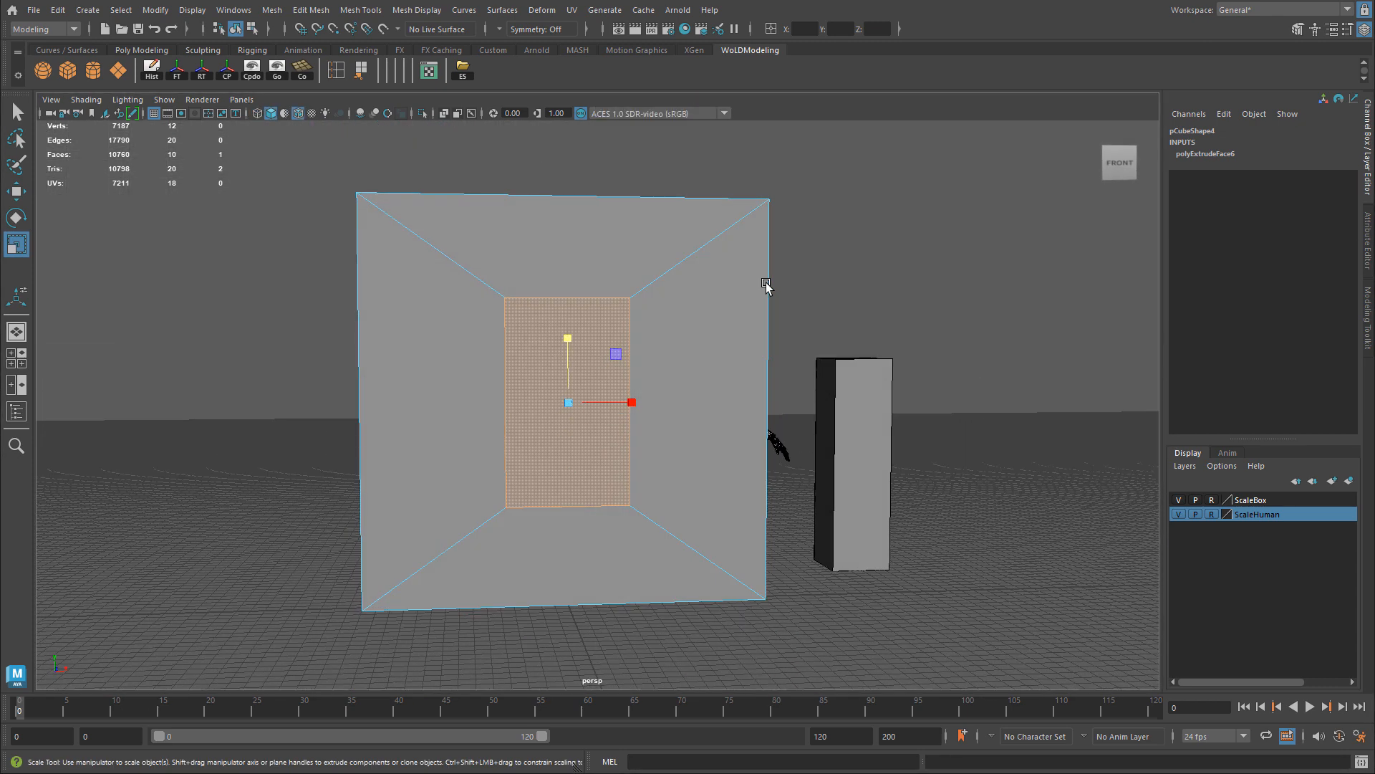
Step: Extrude the inset front face into the wall with a thickness of -5
mouse_move(630, 304)
alt+right_down()
mouse_move(619, 308)
mouse_move(645, 315)
alt+right_up()
key(w)
alt+drag(645, 315, 706, 296)
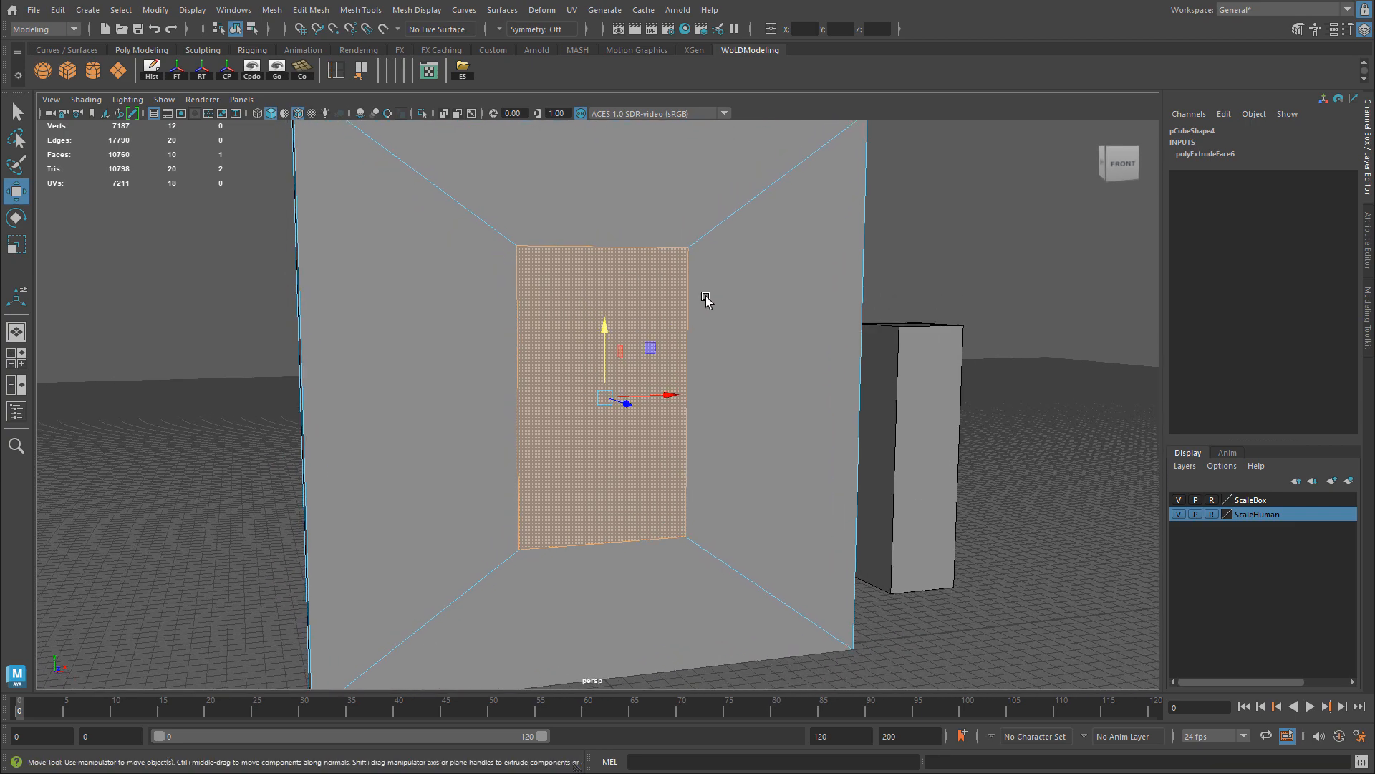
key(ctrl+e)
alt+drag(558, 298, 738, 300)
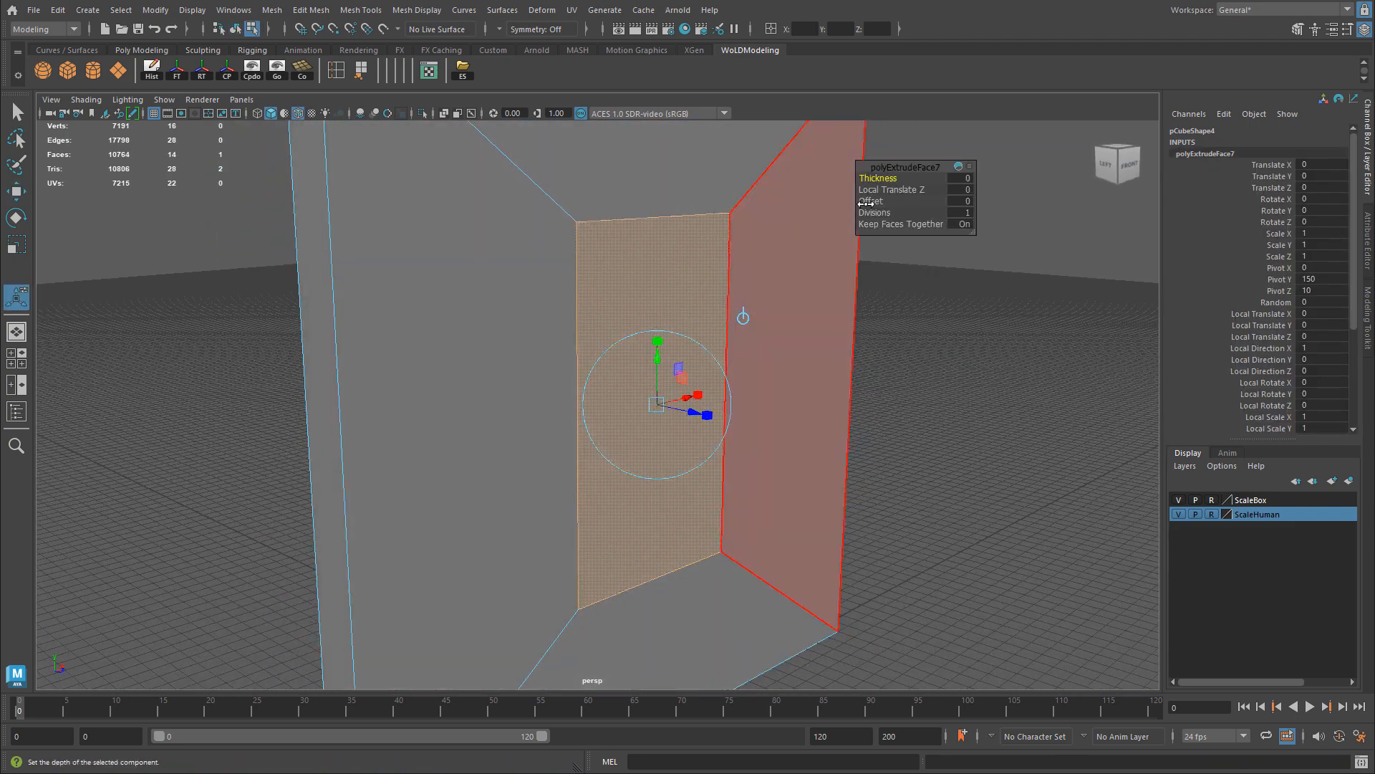
mouse_move(885, 179)
mouse_down()
mouse_move(849, 184)
mouse_move(866, 179)
mouse_up()
alt+drag(686, 217, 749, 297)
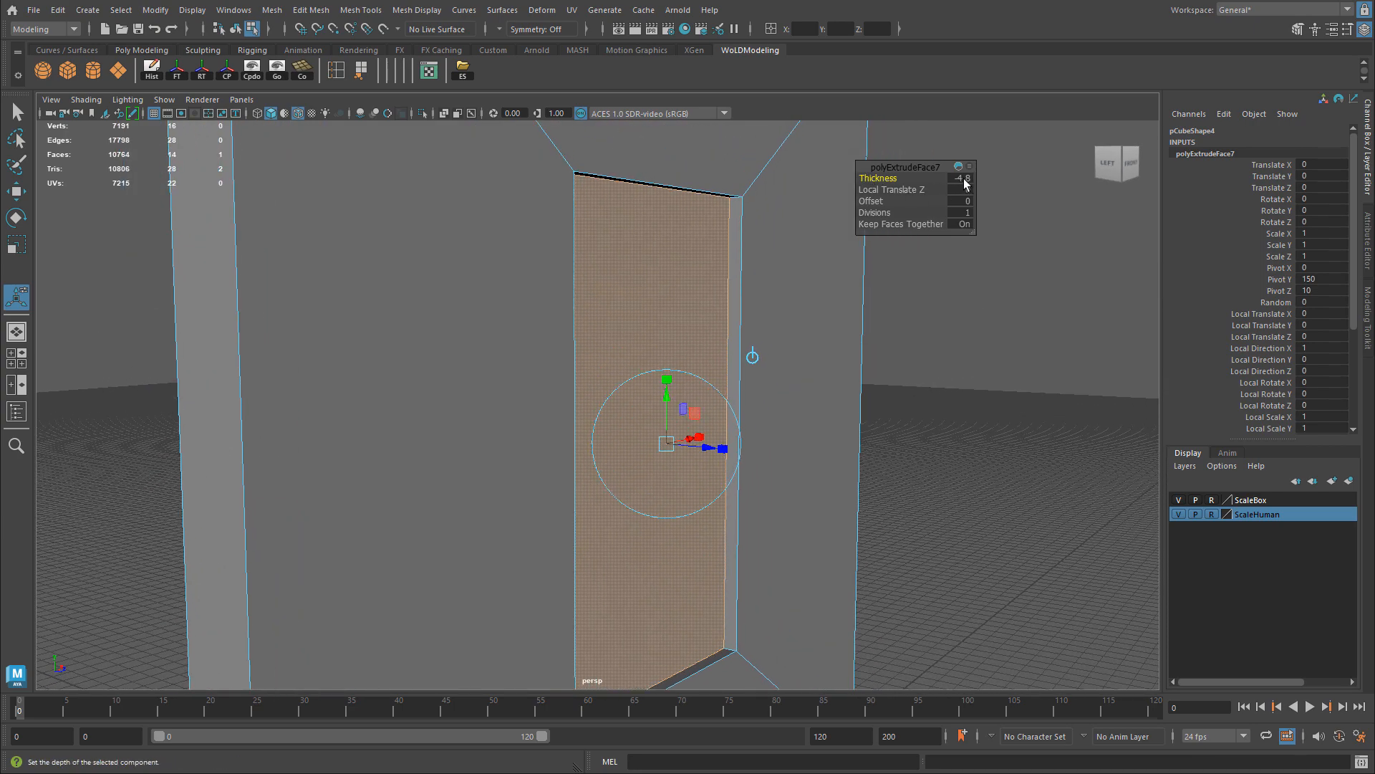
click(965, 180)
text(-5)
key(Return)
alt+drag(825, 305, 668, 385)
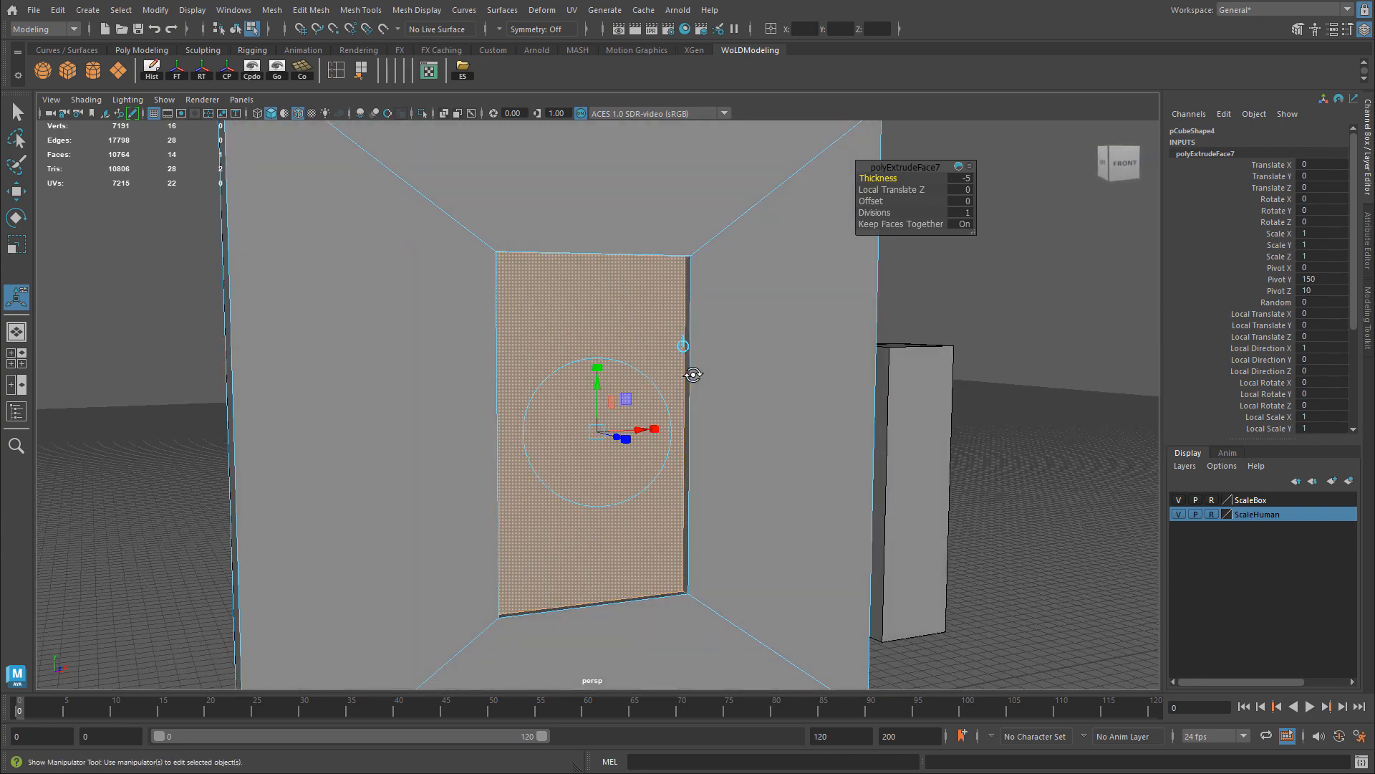
Step: Reduce the depth of the window recess by setting the extrusion thickness to -3
alt+drag(693, 374, 789, 341)
alt+middle_drag(789, 341, 767, 298)
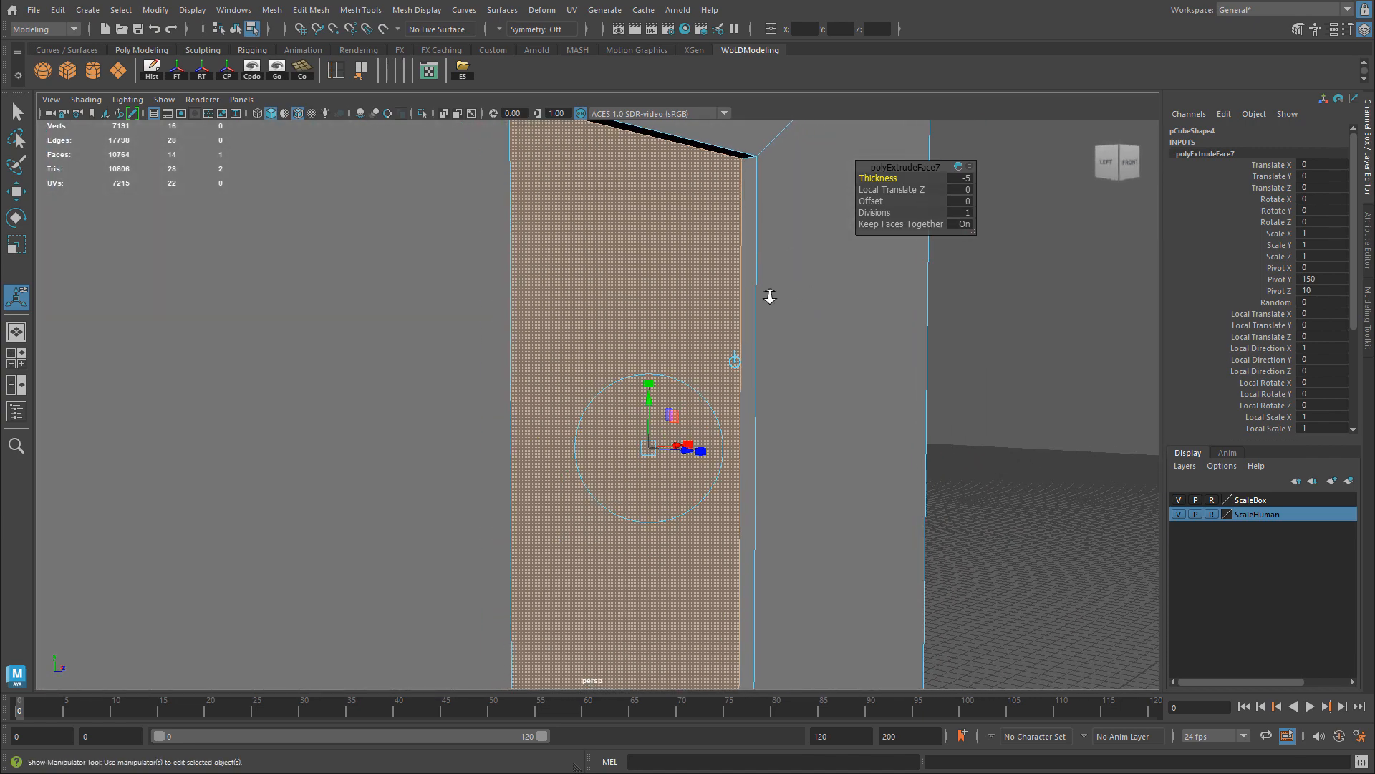
alt+right_drag(767, 298, 669, 298)
alt+middle_drag(669, 298, 650, 272)
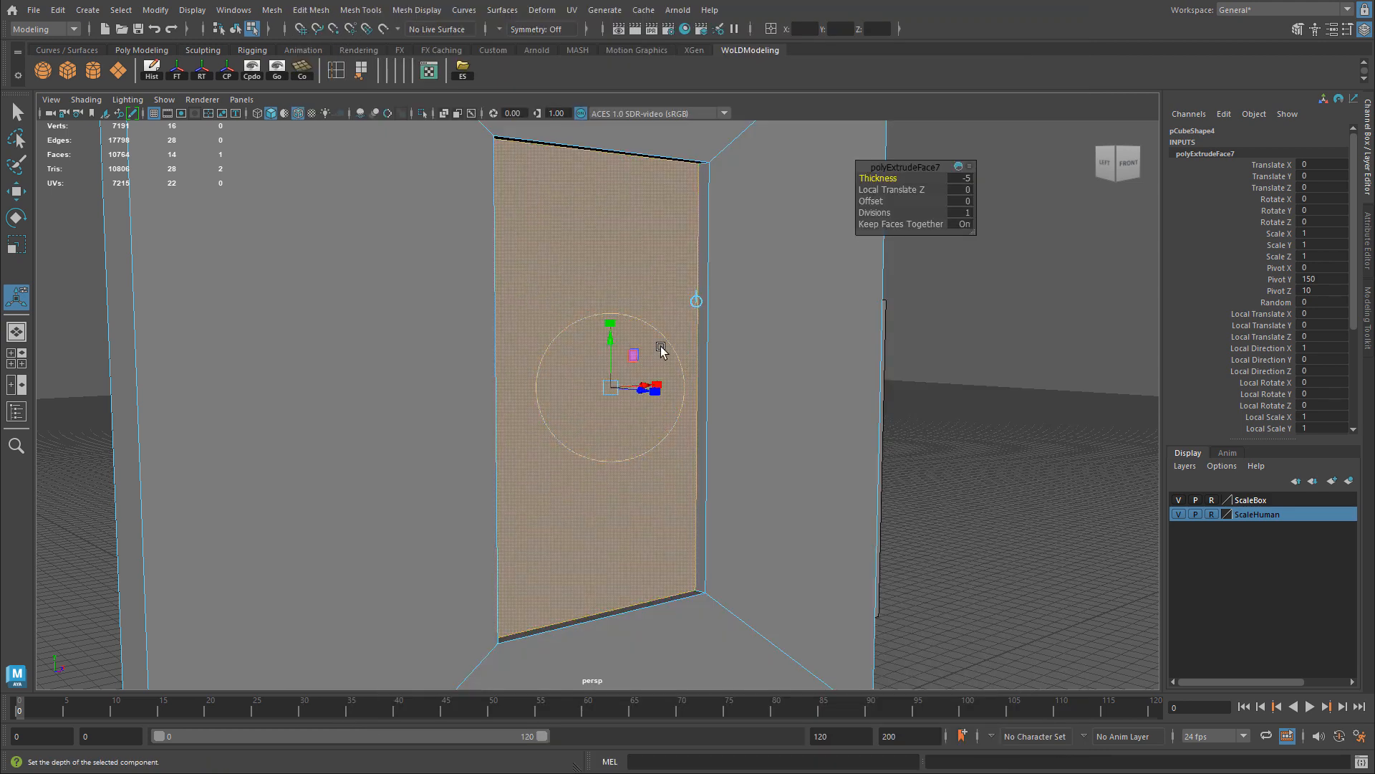
alt+drag(661, 348, 663, 240)
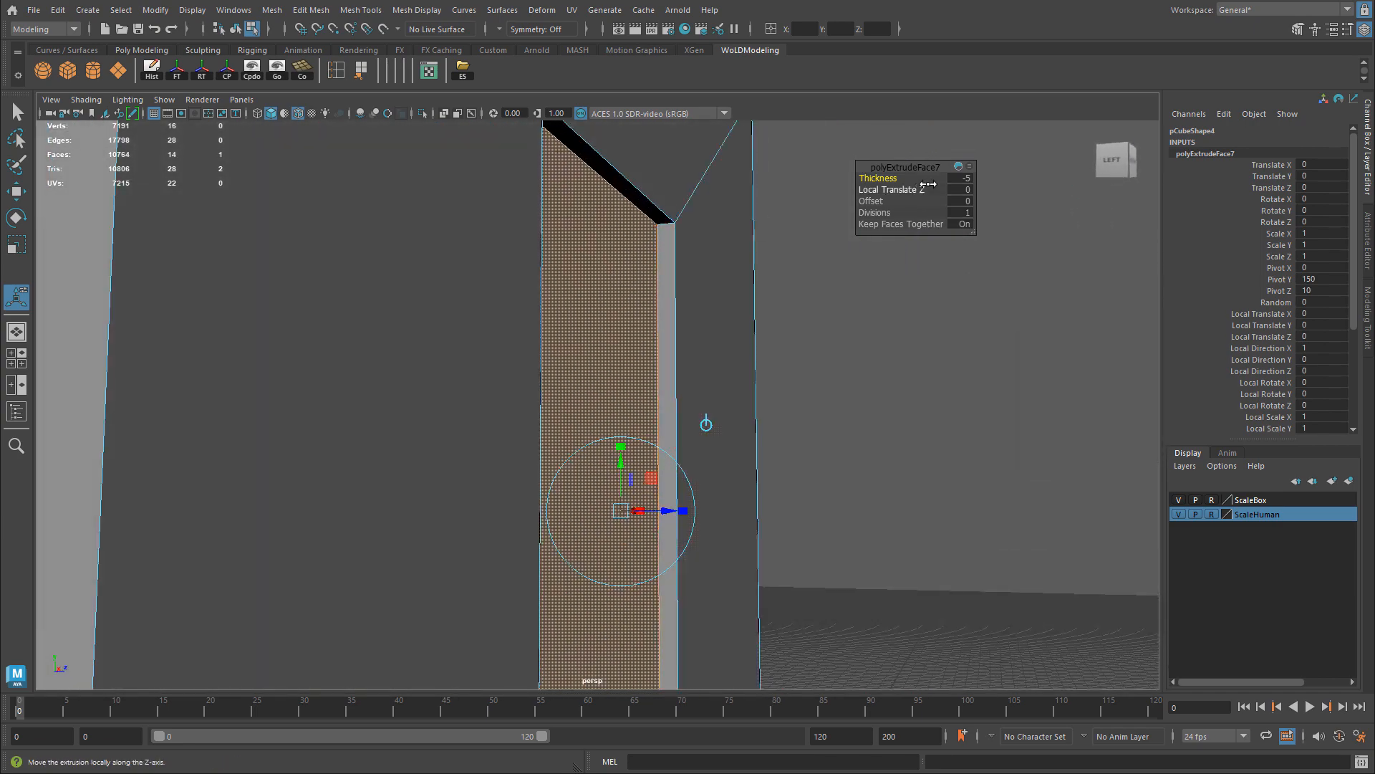
click(968, 180)
text(-)
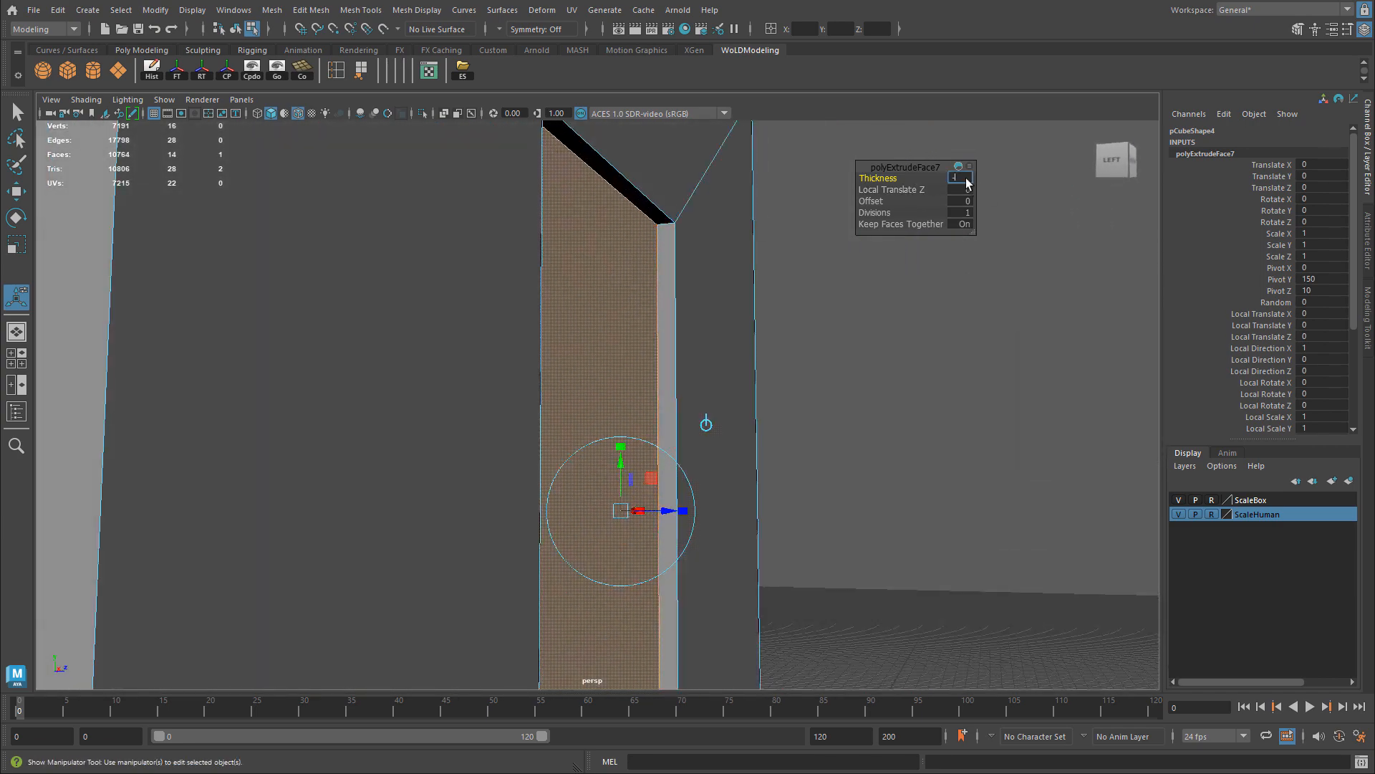
text(3)
key(Return)
mouse_move(698, 348)
alt+mouse_down()
mouse_move(697, 363)
mouse_move(659, 372)
mouse_move(698, 339)
alt+mouse_up()
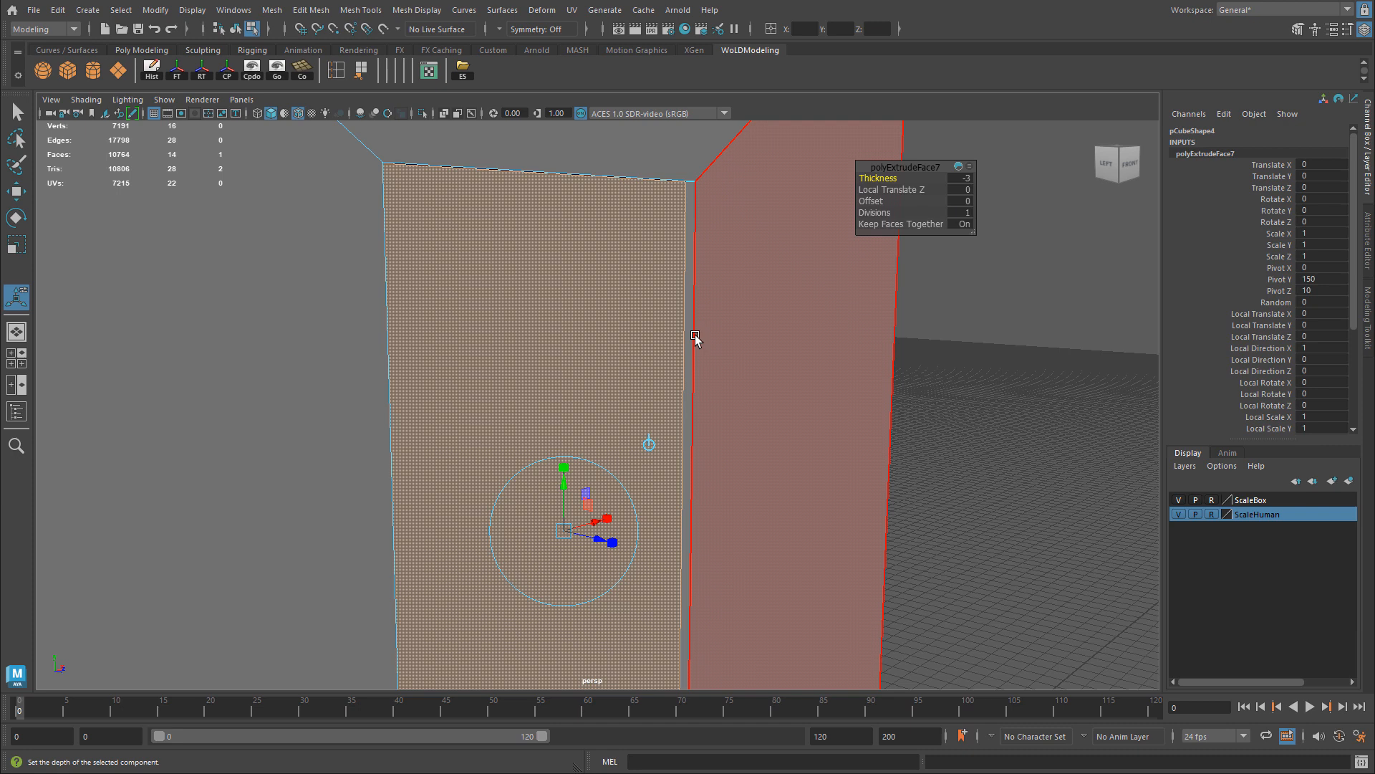
Step: Extrude the recessed face again with an offset of 3 to form a frame border
key(ctrl+e)
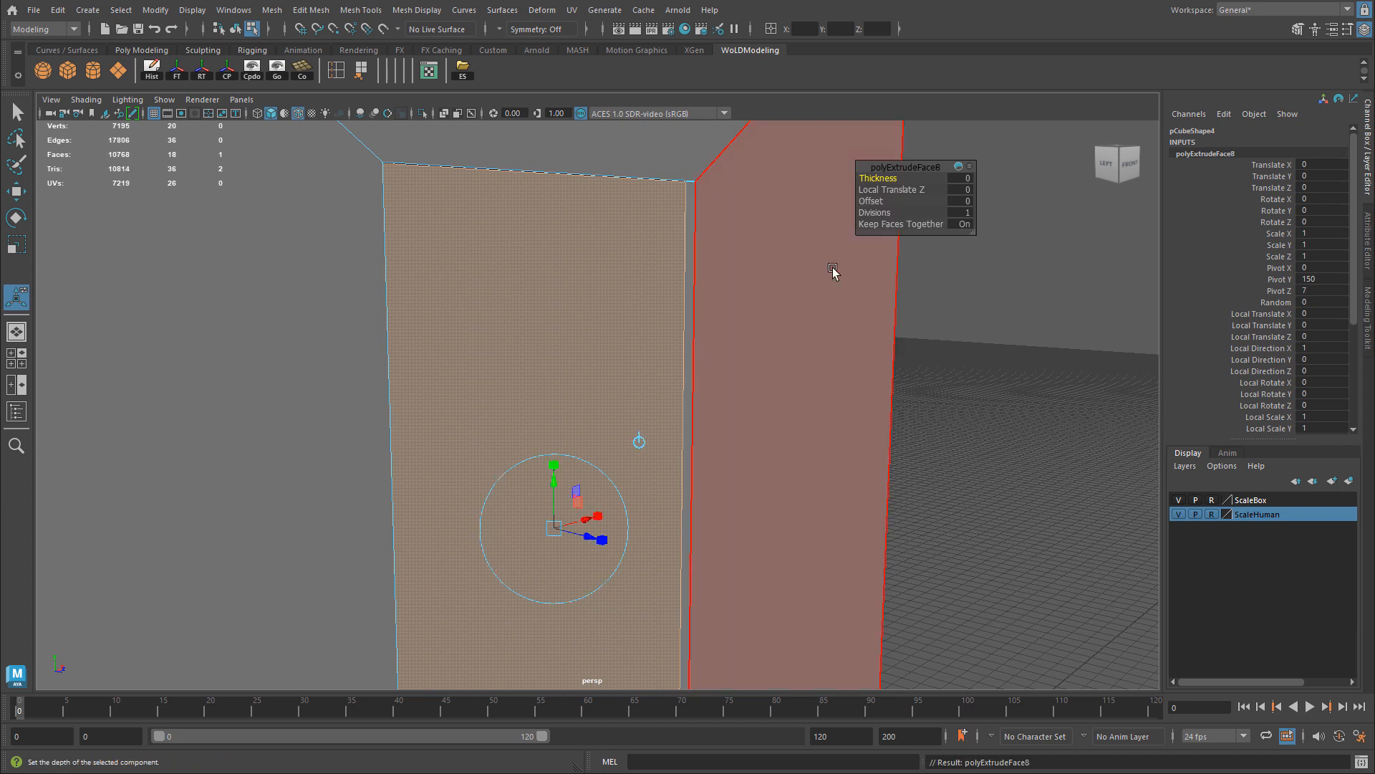
drag(874, 202, 898, 202)
alt+drag(724, 316, 752, 270)
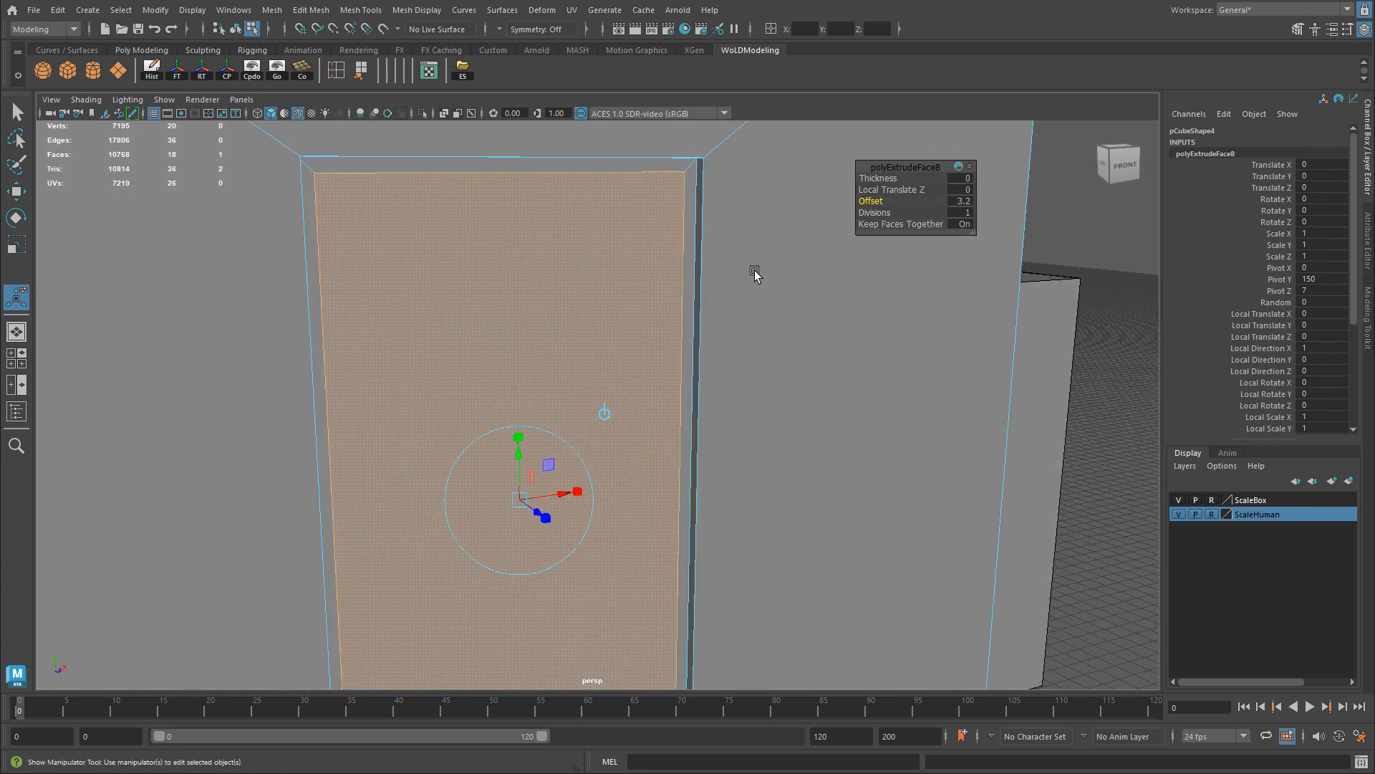
click(960, 201)
text(3)
key(Return)
alt+drag(669, 279, 717, 313)
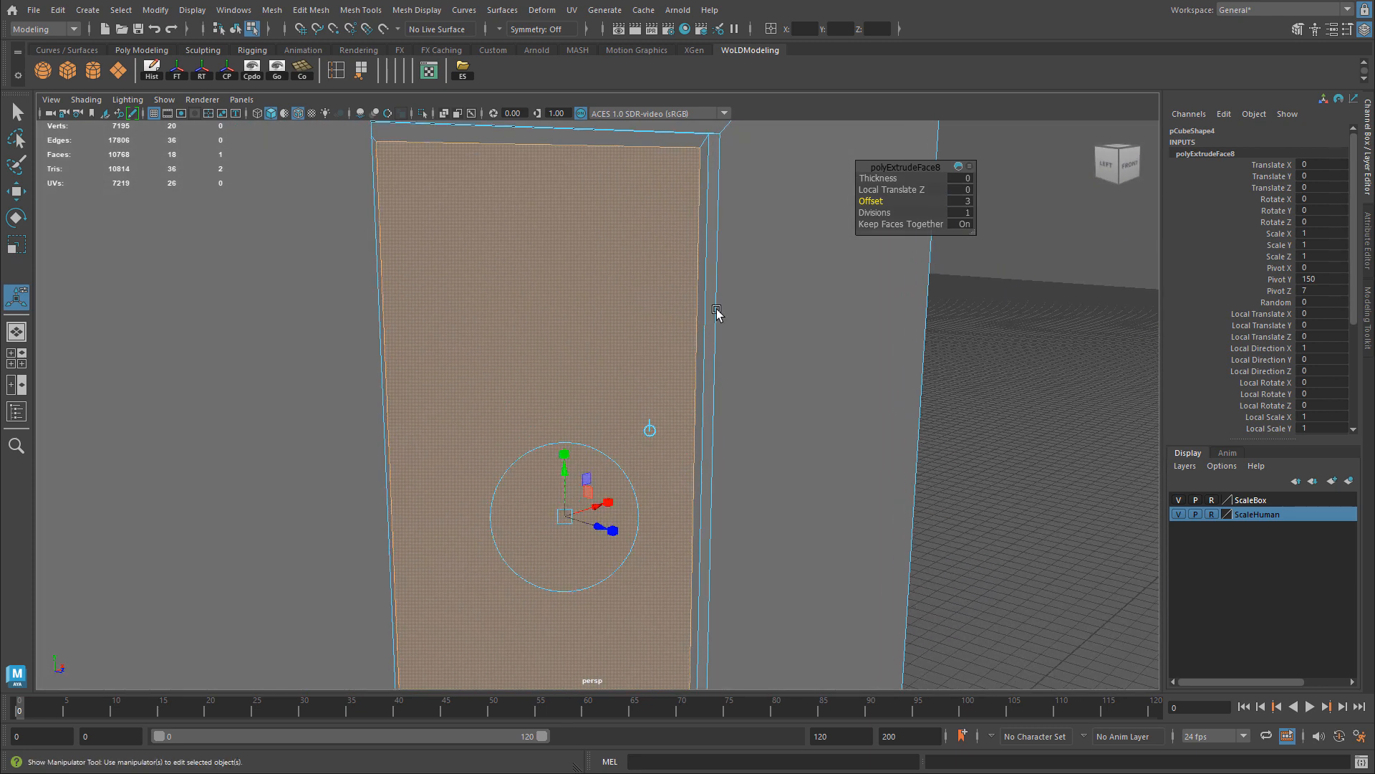
Step: Extrude the inner face farther into the wall as a second recess, then return to object mode and deselect the wall
key(ctrl+e)
drag(889, 177, 870, 184)
alt+drag(716, 237, 666, 222)
click(961, 178)
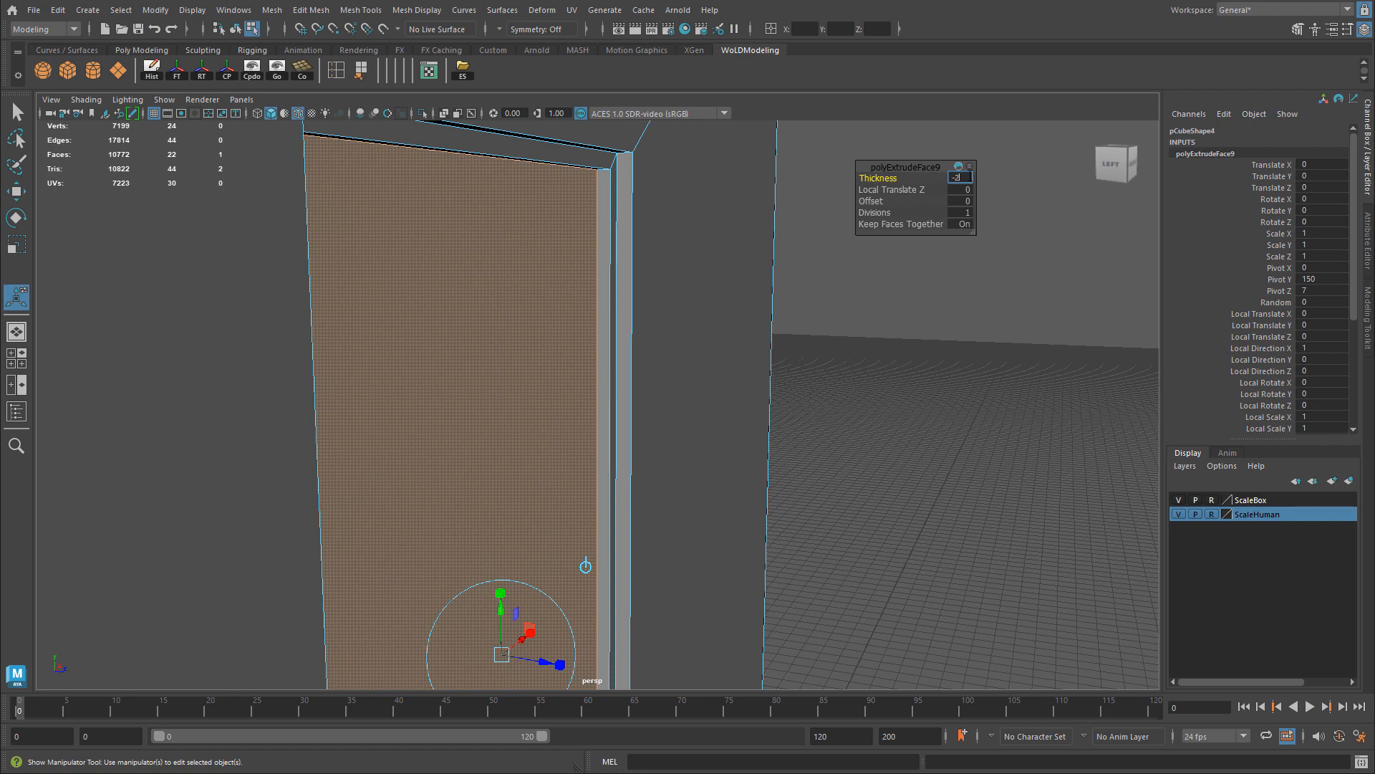
key(Return)
right_drag(608, 284, 673, 264)
click(811, 298)
Step: Examine the stepped window recess and its corners from the front and from the side
alt+drag(791, 332, 523, 308)
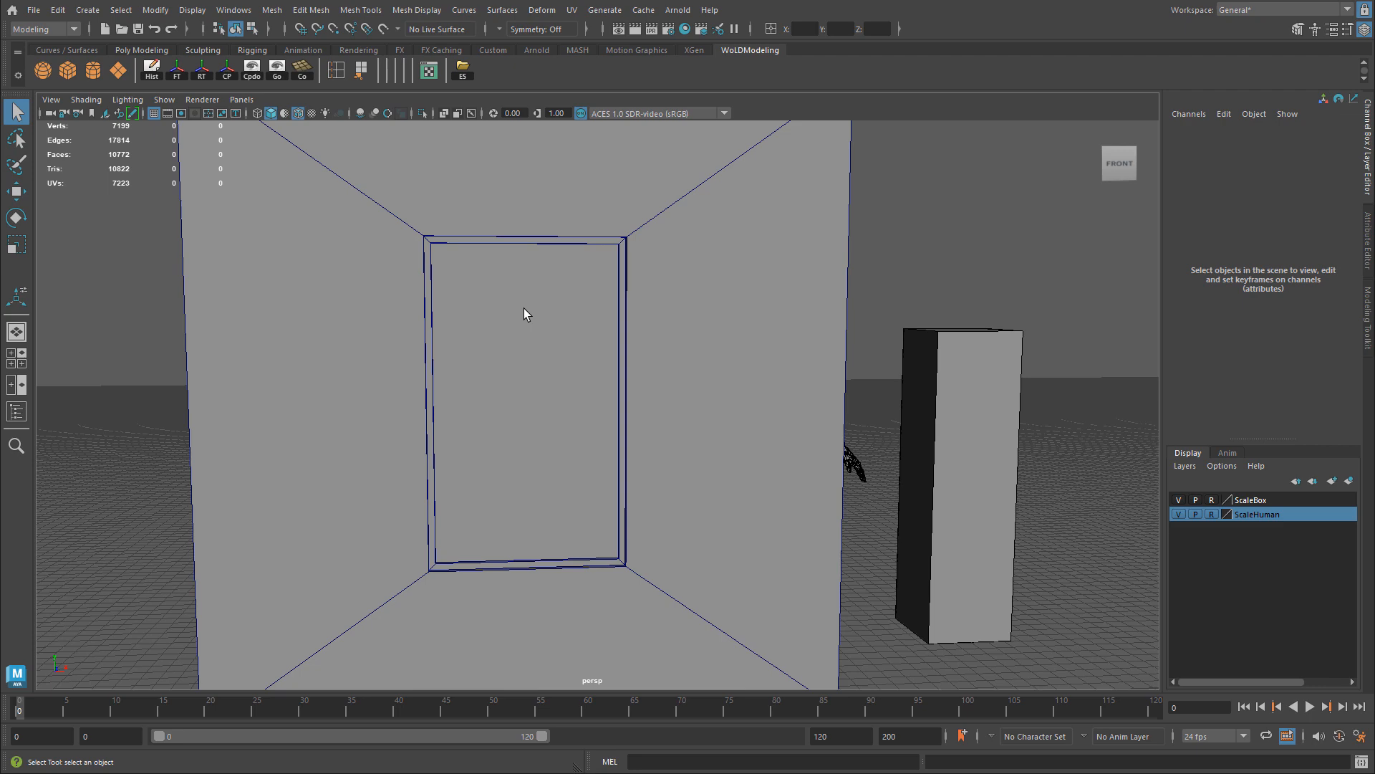
alt+right_drag(523, 308, 667, 304)
alt+drag(668, 304, 636, 209)
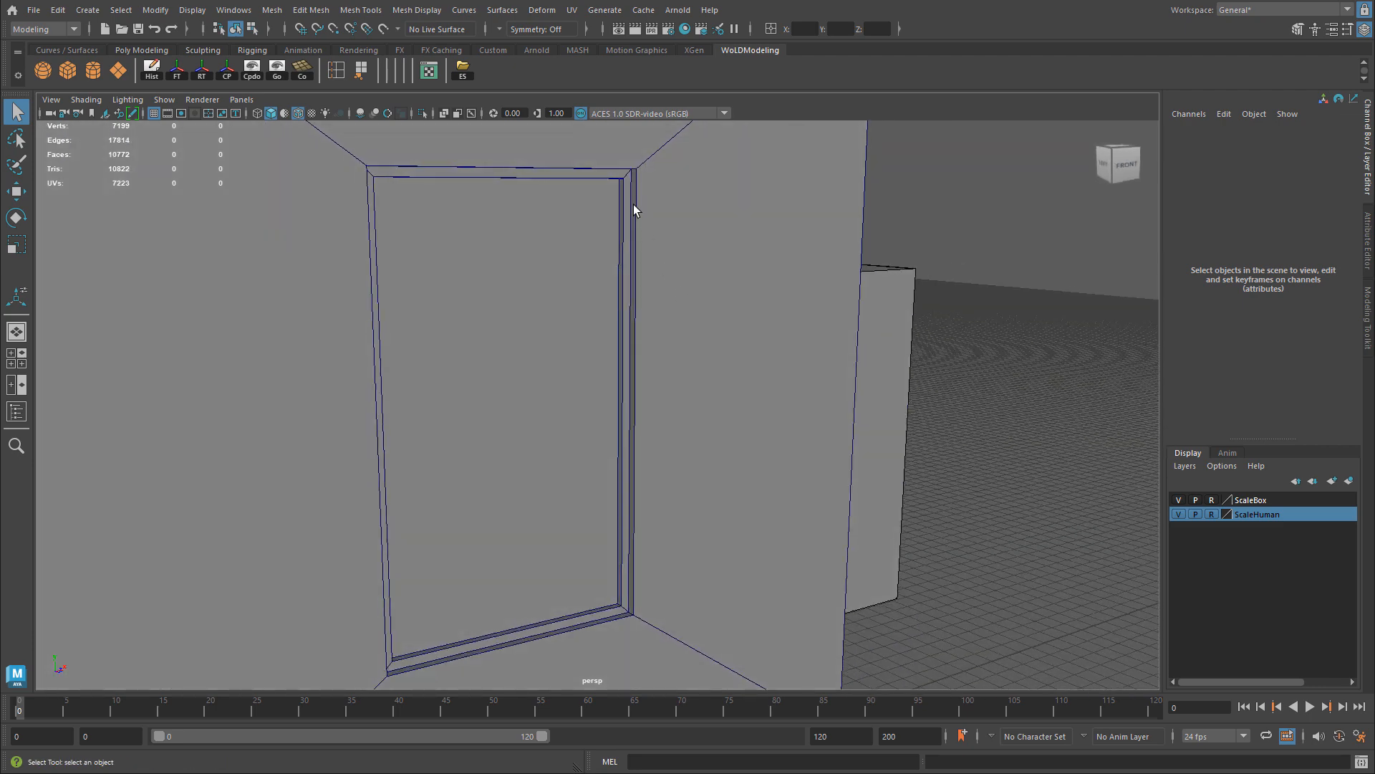
click(629, 192)
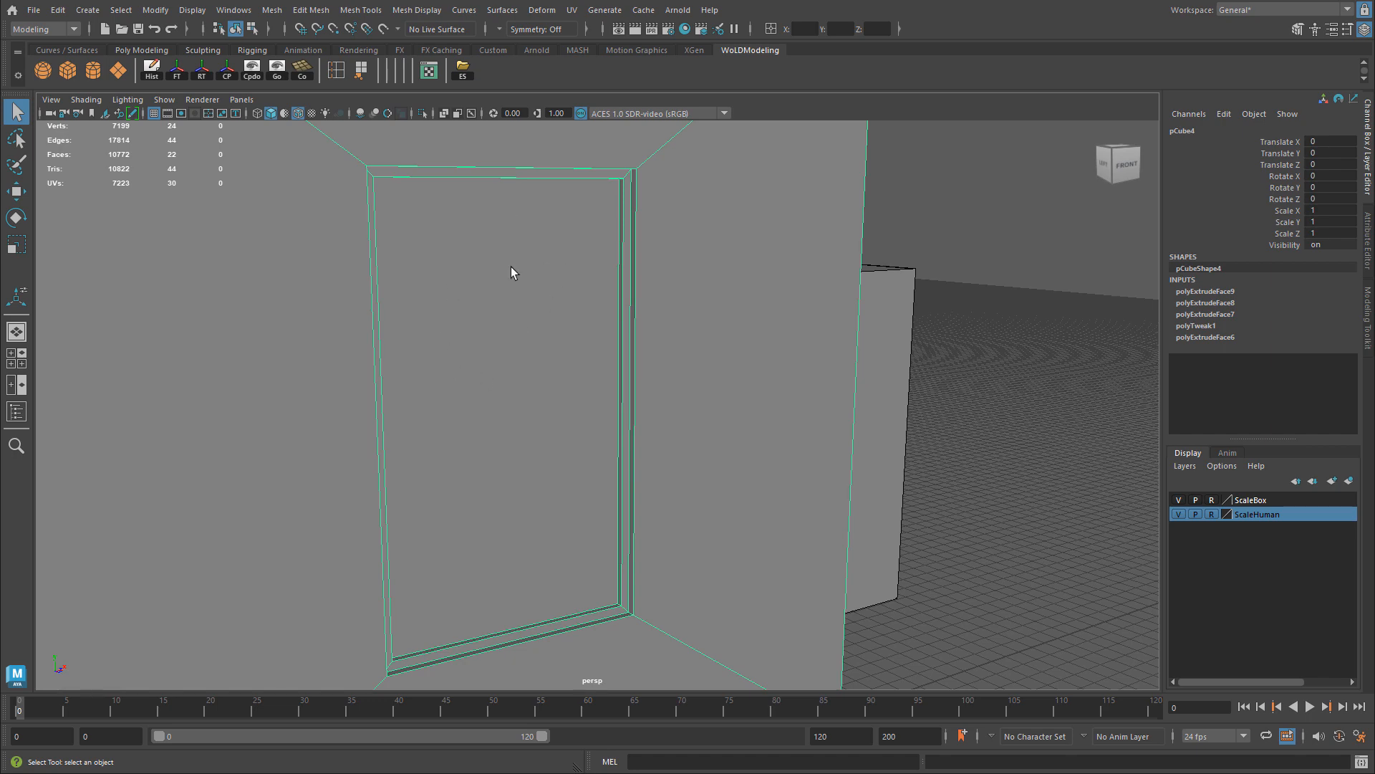
alt+drag(563, 371, 470, 188)
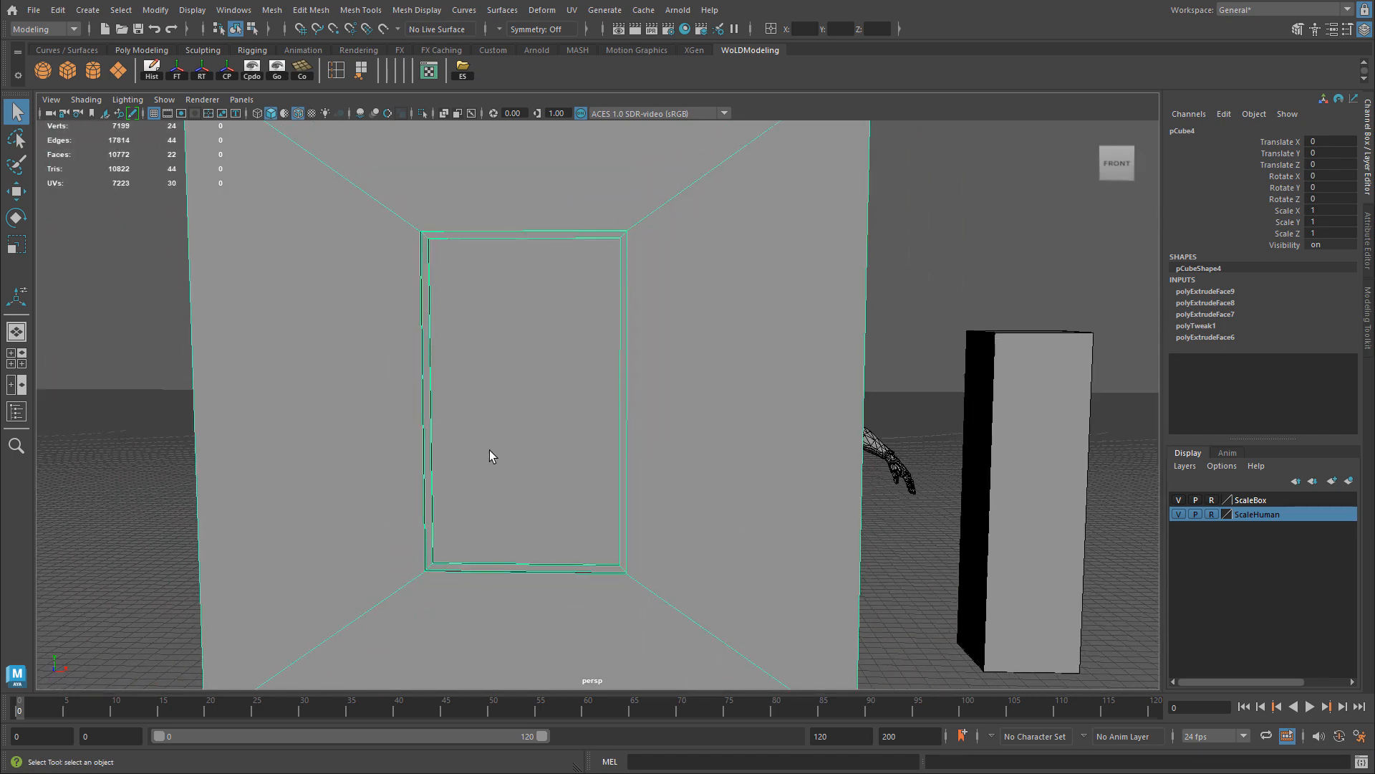
alt+drag(488, 450, 463, 439)
alt+right_drag(463, 439, 578, 387)
alt+drag(578, 387, 742, 445)
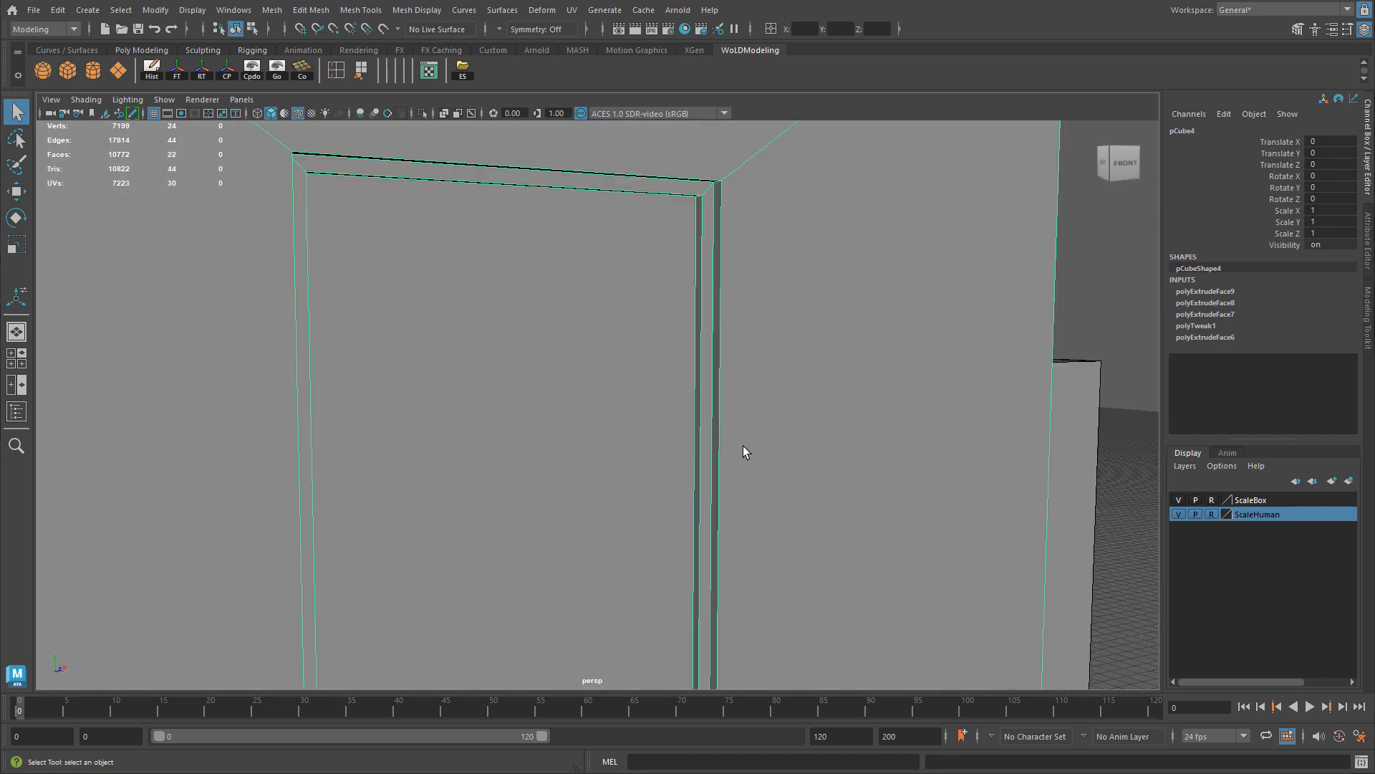
alt+right_drag(762, 440, 691, 444)
alt+drag(690, 445, 745, 446)
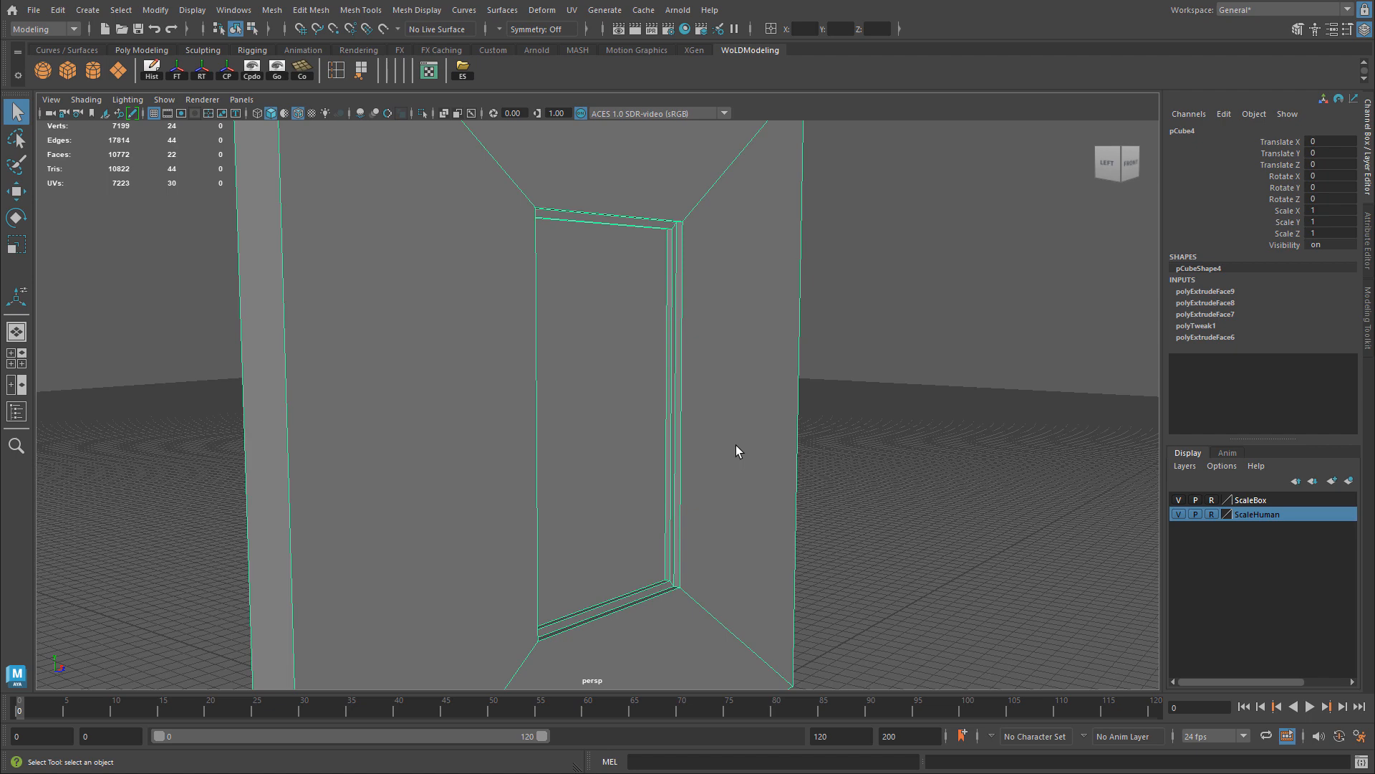
alt+right_drag(535, 356, 712, 445)
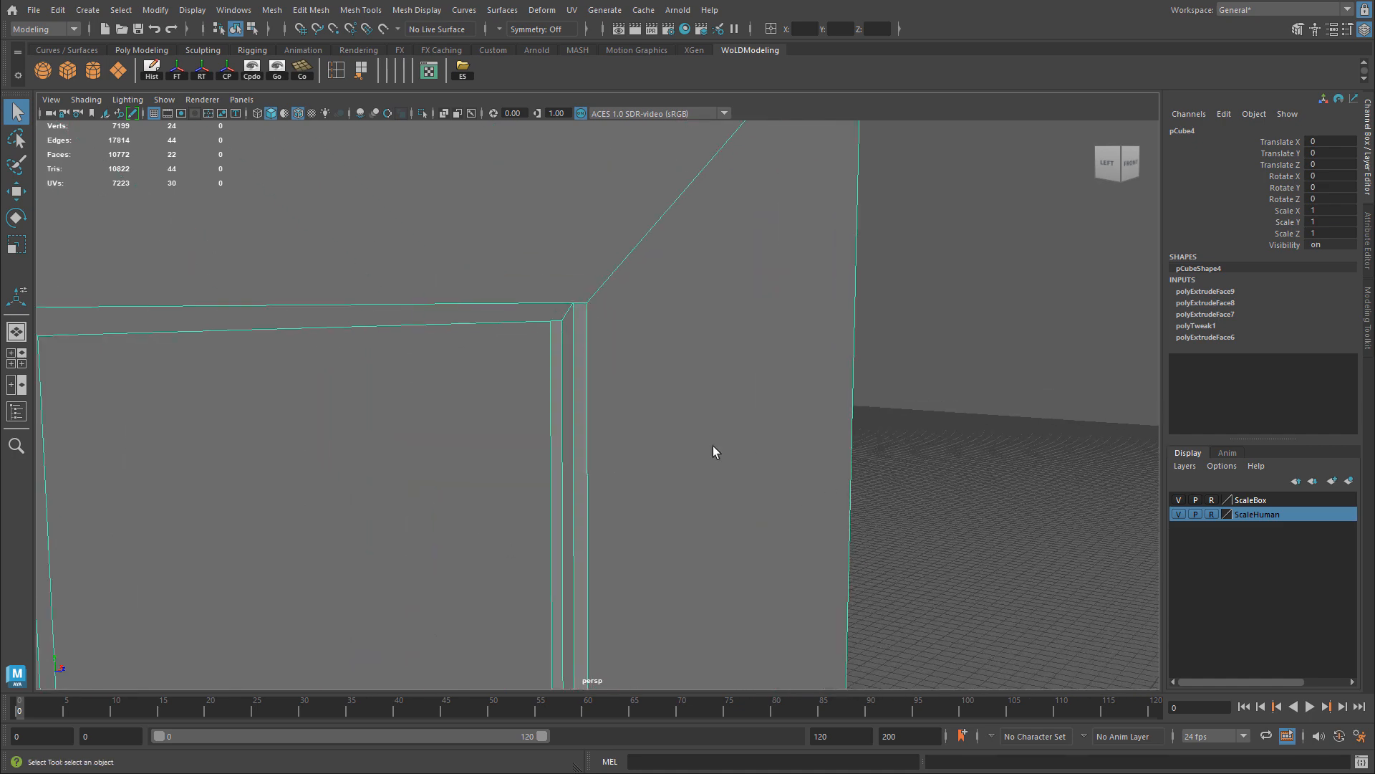
alt+drag(712, 450, 609, 391)
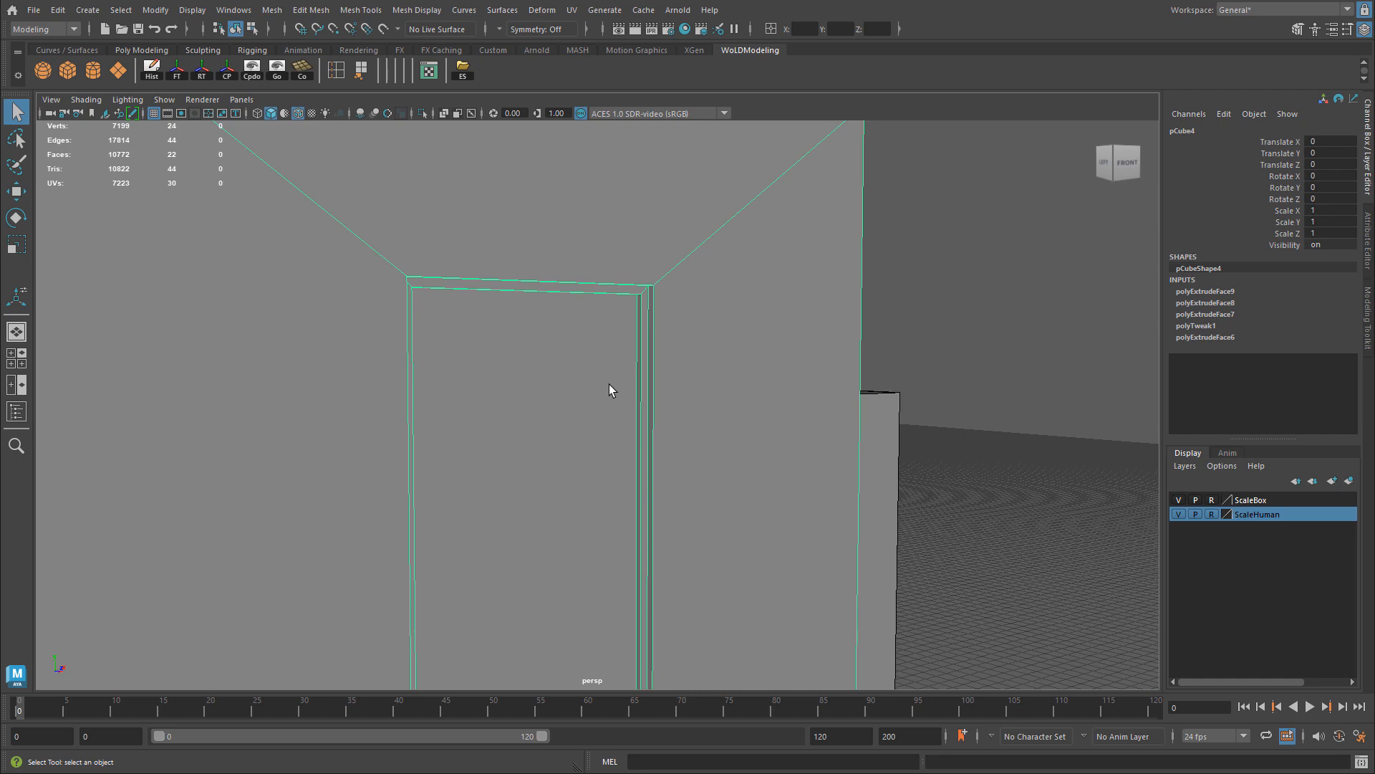
alt+right_drag(609, 391, 574, 383)
alt+drag(574, 383, 574, 358)
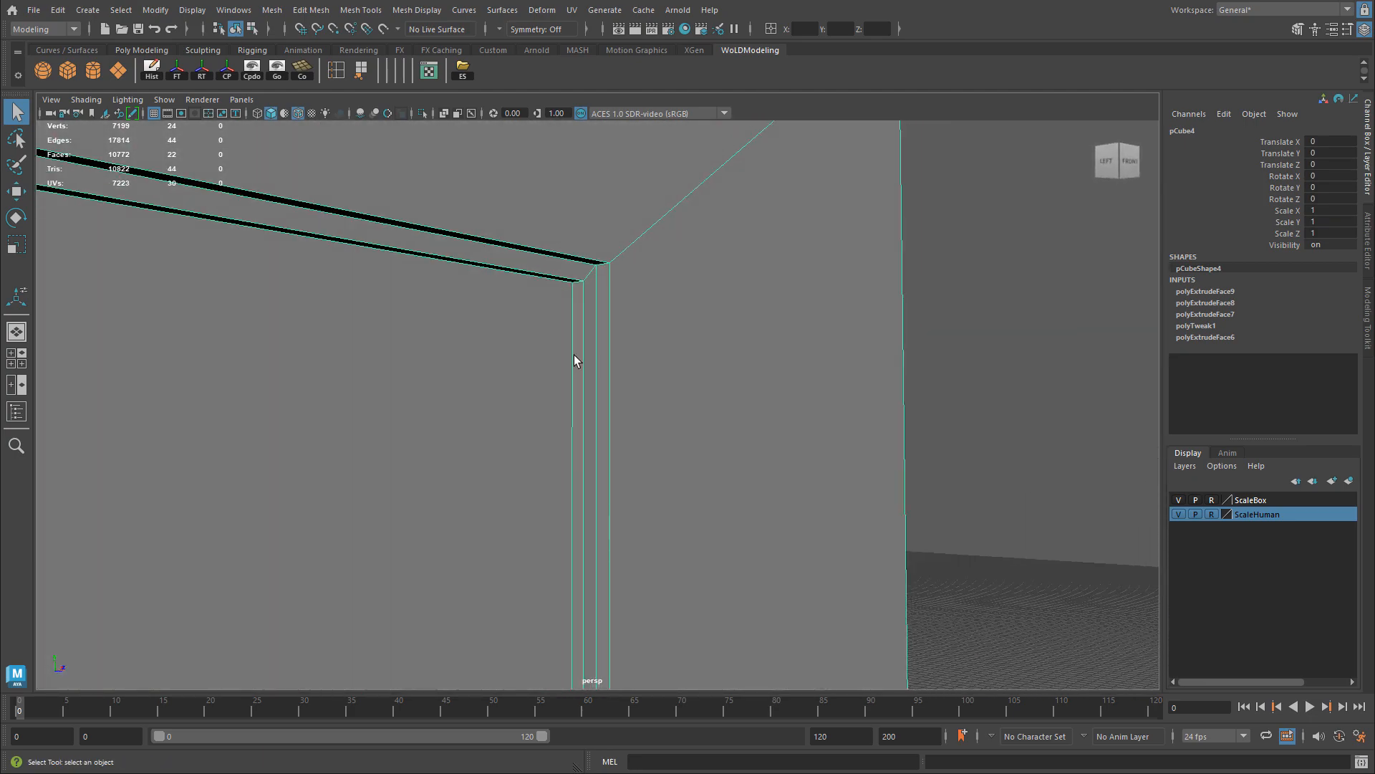
Step: Duplicate the recessed wall and place the copy behind the stored walls, at Translate X -1010 and Z -490
key(w)
alt+right_drag(574, 359, 107, 390)
alt+drag(107, 390, 487, 499)
alt+right_drag(488, 499, 415, 486)
alt+right_drag(566, 519, 371, 530)
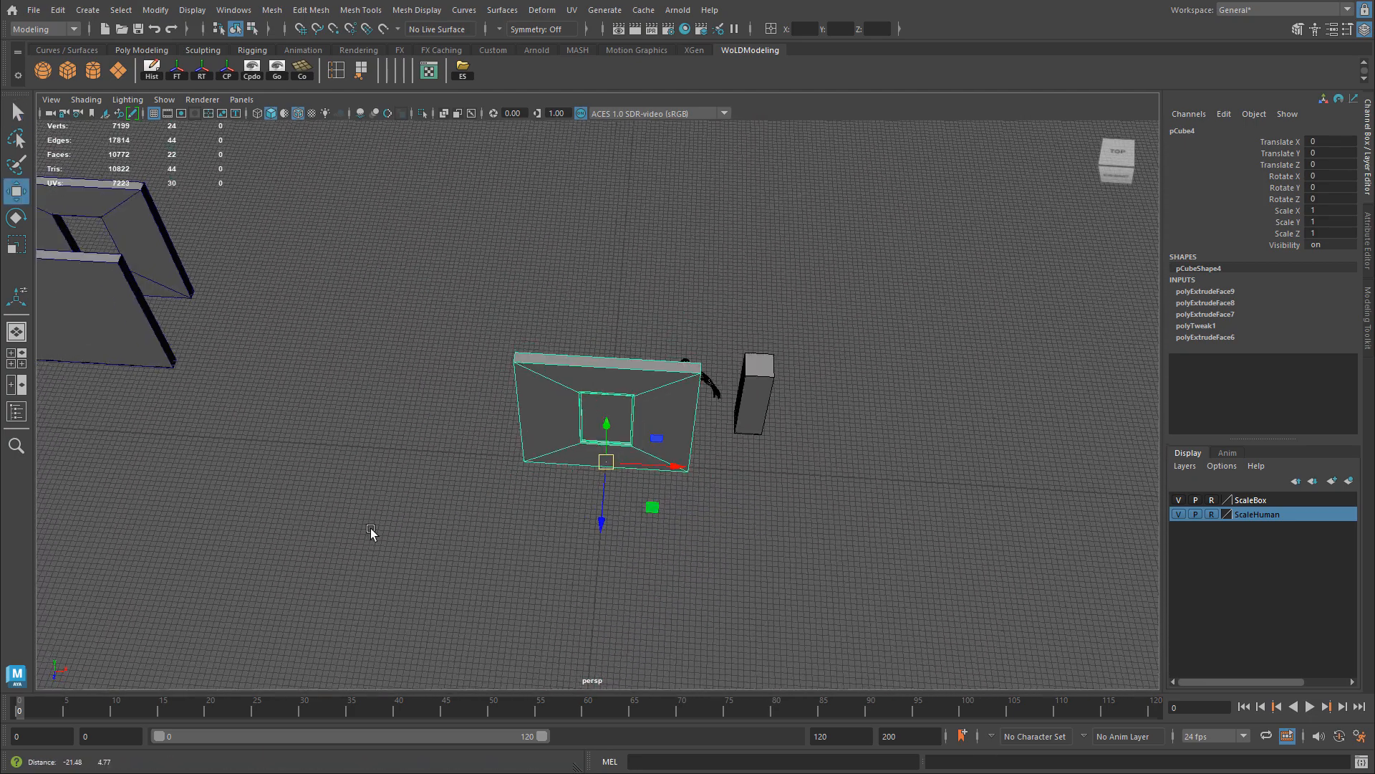
alt+drag(371, 530, 632, 547)
key(ctrl+d)
drag(771, 490, 423, 319)
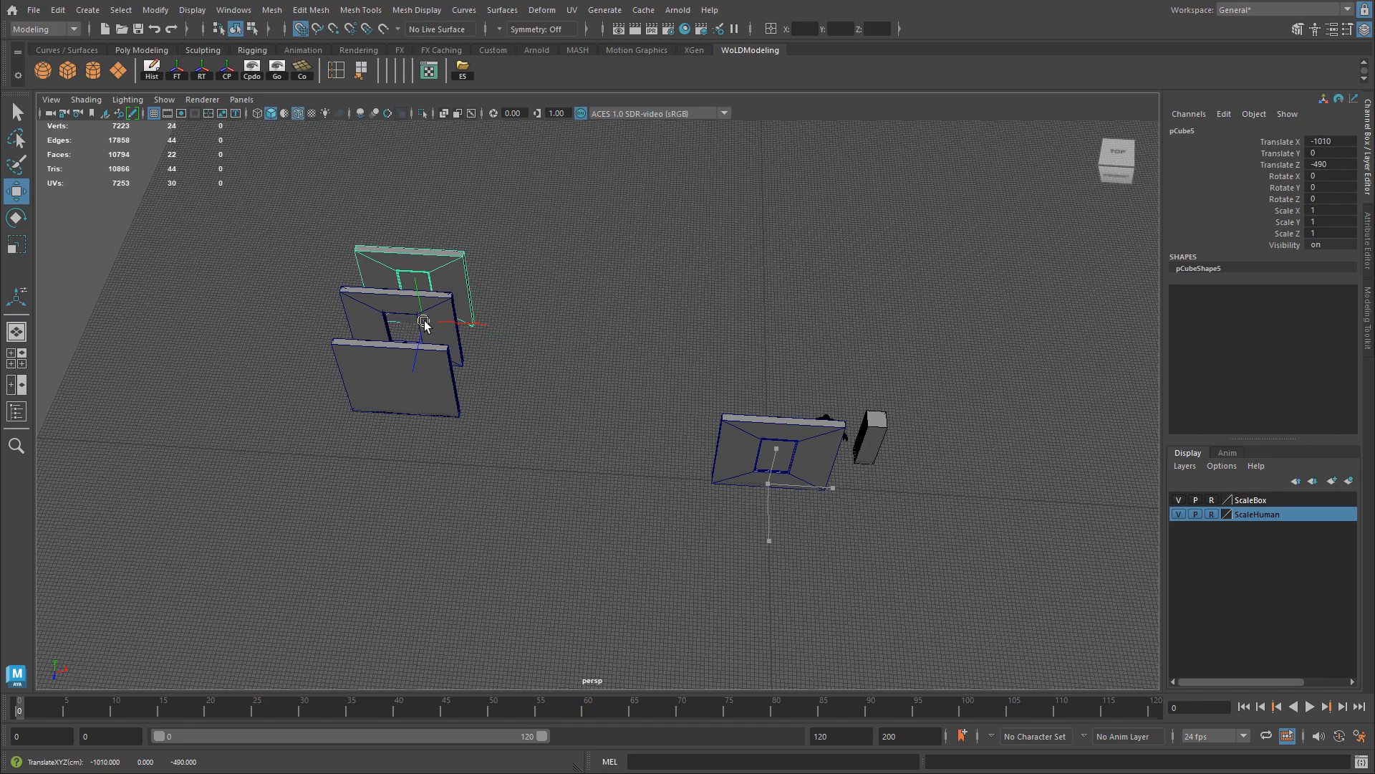
Step: Reselect the original wall at the origin and switch it to edge selection
click(745, 458)
key(f)
alt+drag(643, 495, 649, 419)
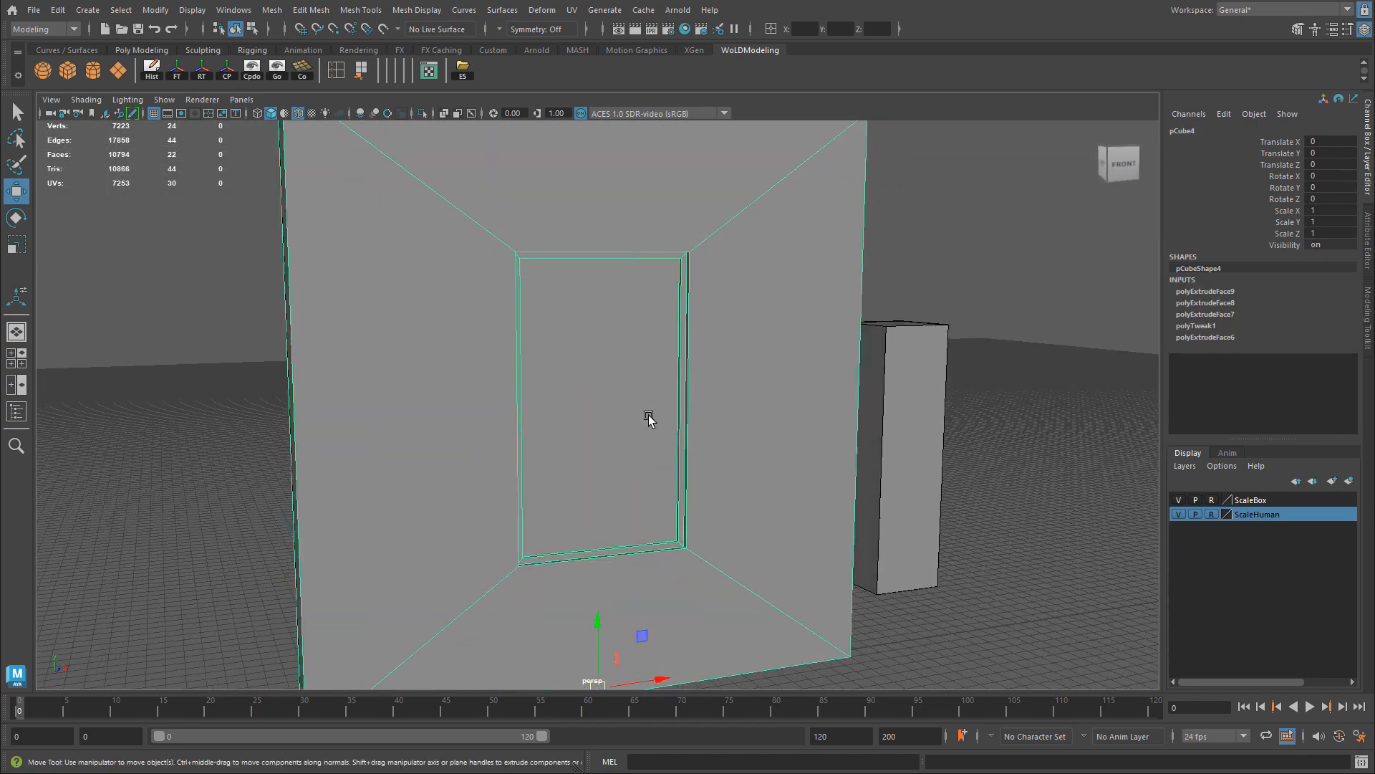
alt+right_drag(823, 407, 547, 433)
alt+drag(547, 432, 530, 501)
alt+right_drag(530, 501, 525, 431)
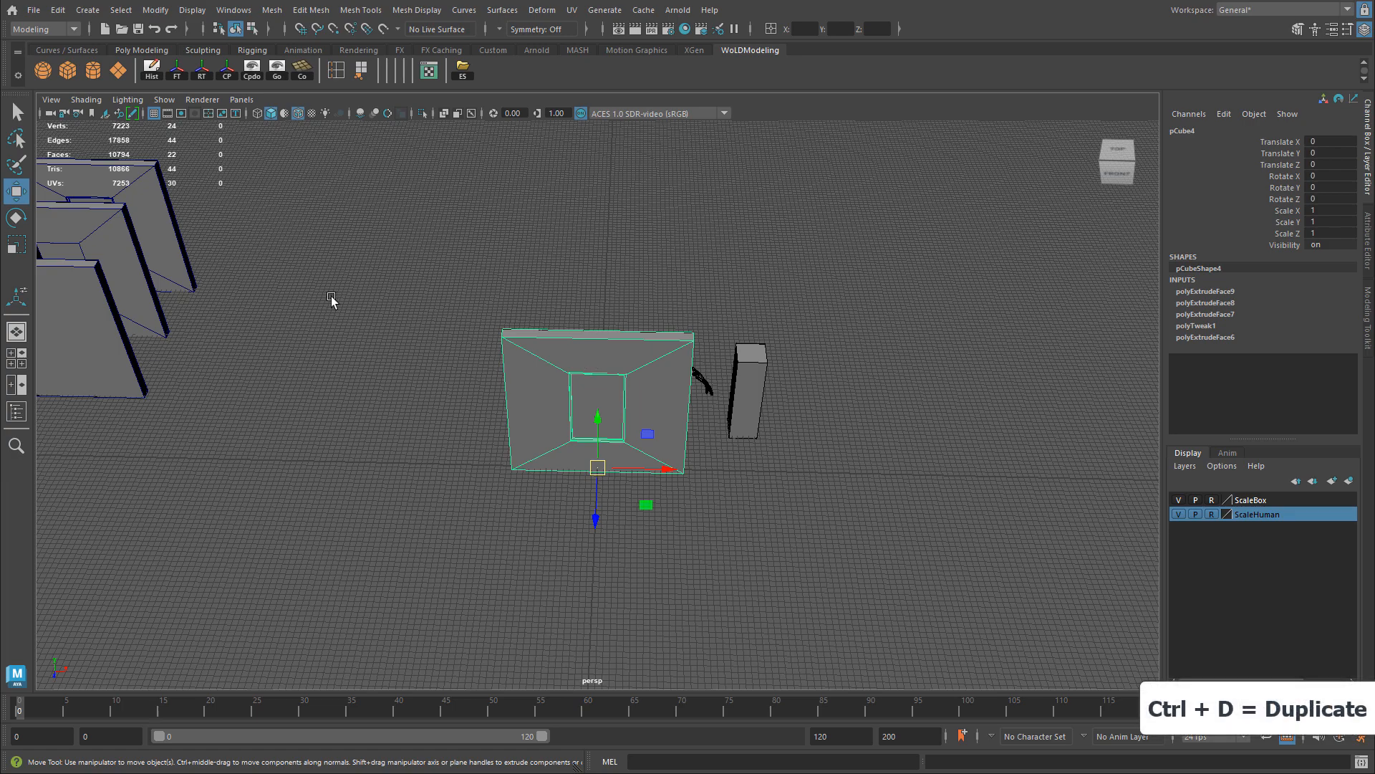
alt+middle_drag(332, 301, 486, 373)
alt+middle_drag(563, 414, 415, 351)
alt+right_drag(611, 420, 781, 422)
alt+drag(545, 436, 563, 390)
alt+right_drag(515, 393, 609, 401)
alt+drag(609, 401, 642, 390)
alt+middle_drag(642, 390, 557, 494)
alt+right_drag(557, 495, 642, 470)
alt+drag(642, 470, 654, 380)
alt+right_drag(654, 380, 750, 298)
alt+middle_drag(749, 298, 746, 376)
right_drag(687, 328, 688, 290)
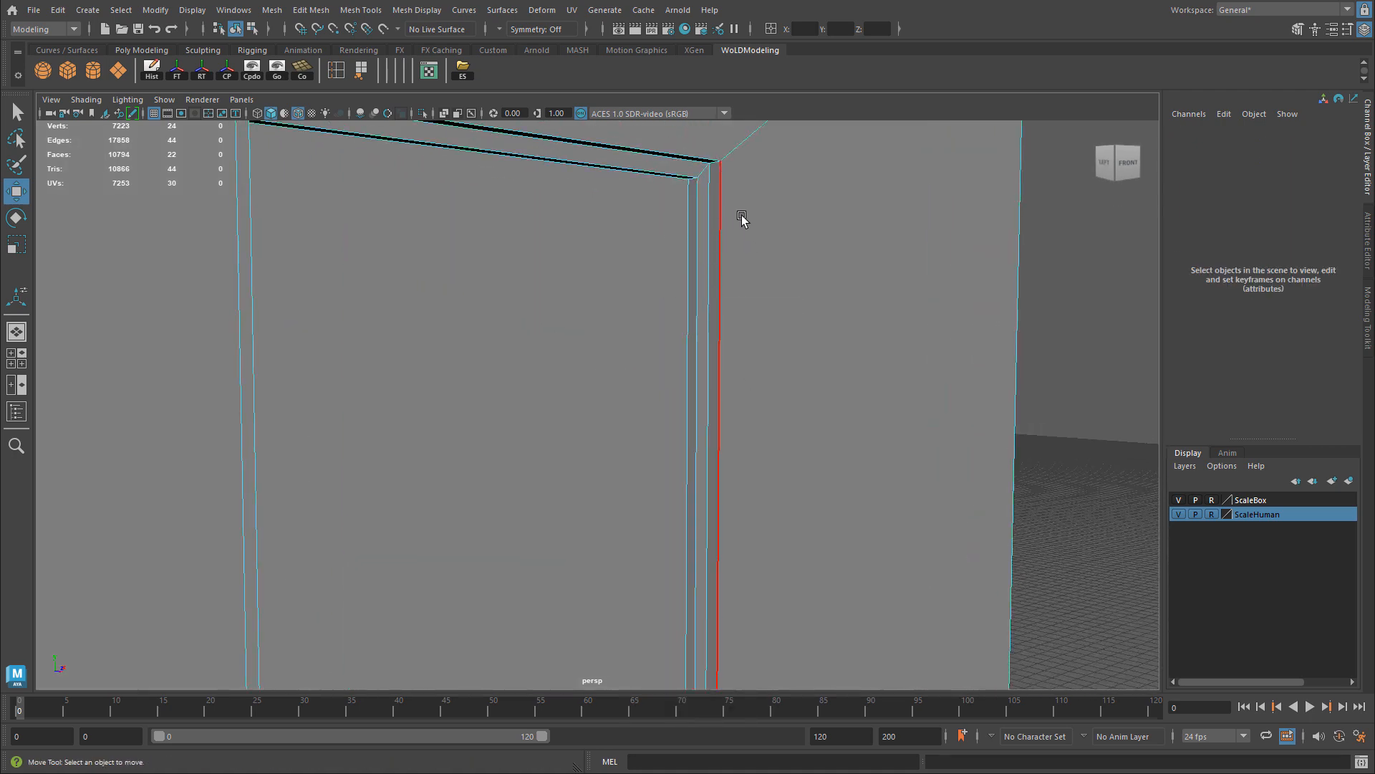
Step: Select all four outer edges around the window recess
alt+middle_drag(741, 218, 712, 326)
alt+drag(712, 325, 369, 379)
click(697, 302)
shift+click(682, 286)
shift+click(387, 388)
alt+middle_drag(525, 434, 517, 264)
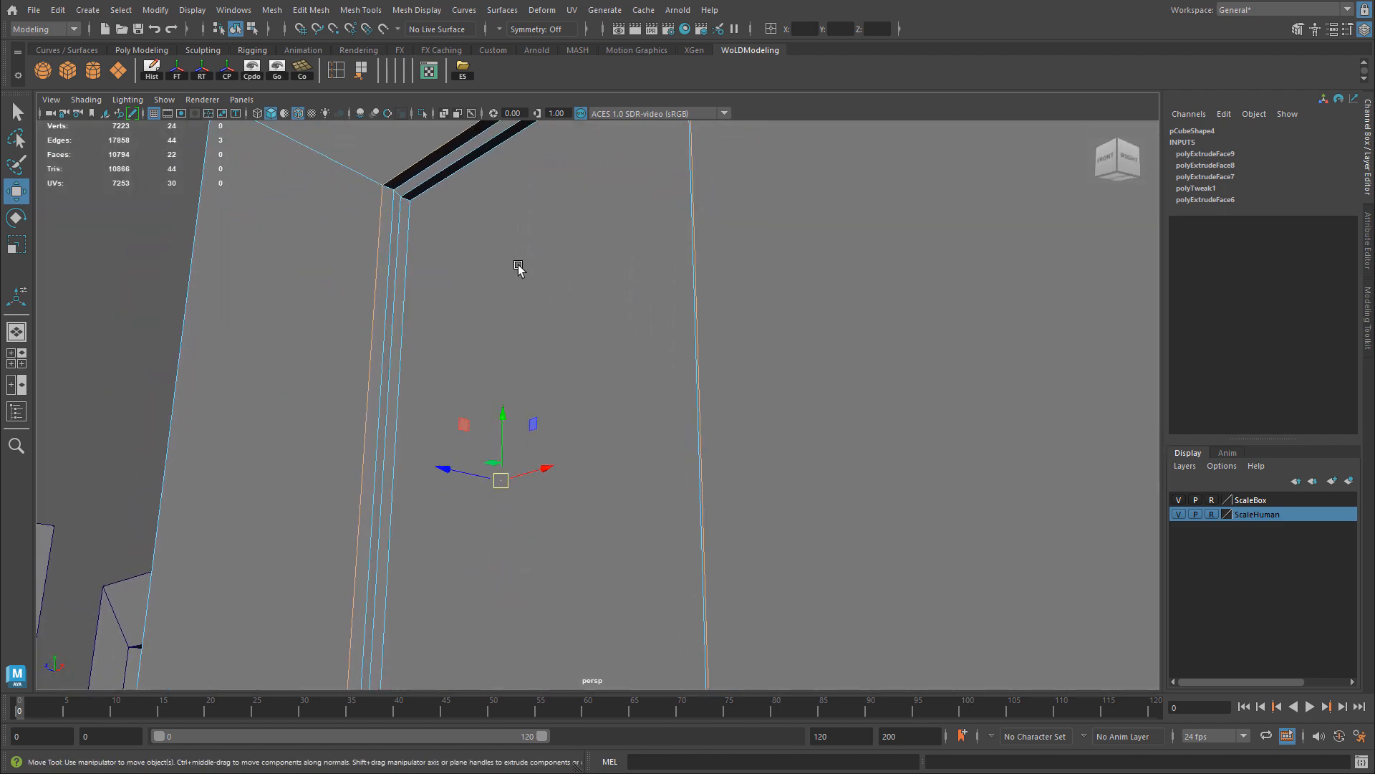
alt+drag(518, 264, 666, 300)
alt+middle_drag(682, 538, 693, 347)
alt+drag(694, 346, 781, 430)
shift+click(718, 630)
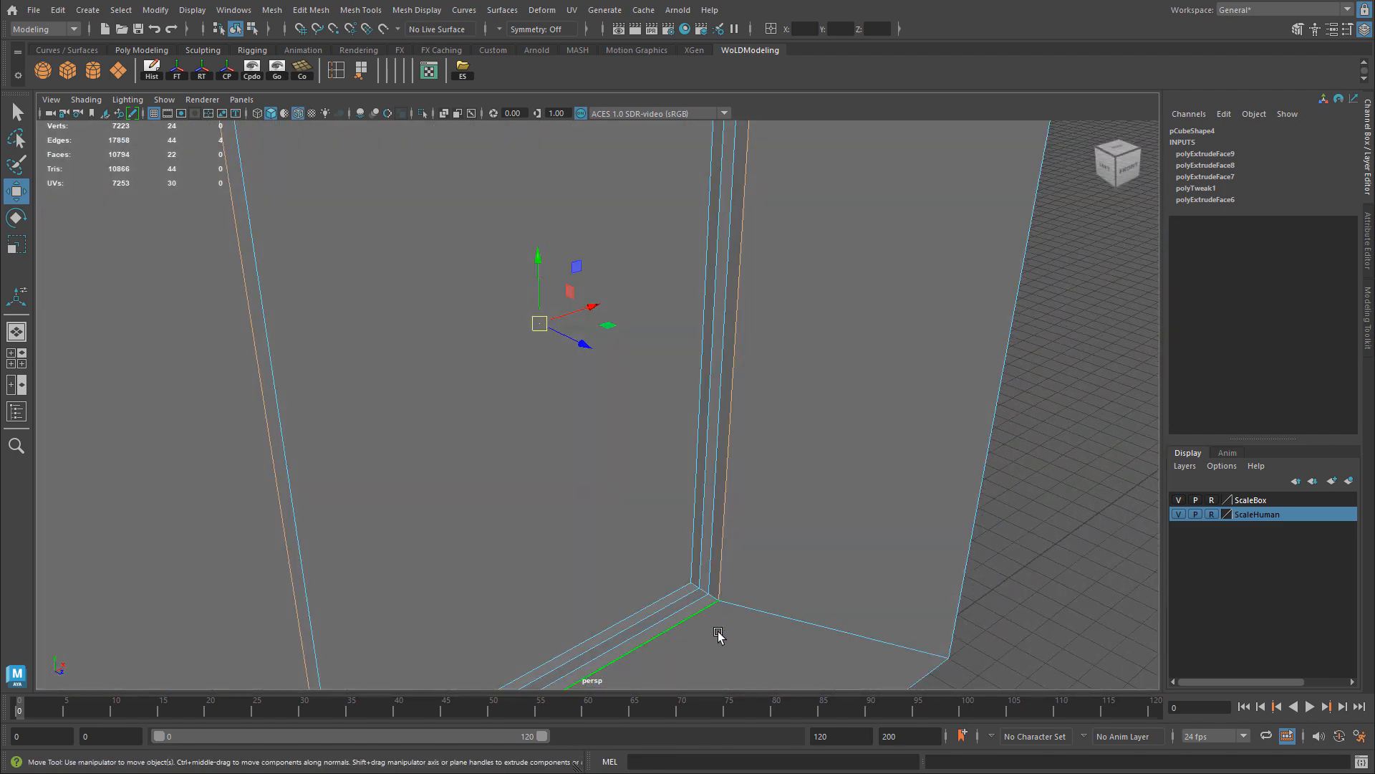
alt+drag(718, 635, 762, 445)
Step: Bevel the four outer edges of the window recess and check the upper corner
key(ctrl+b)
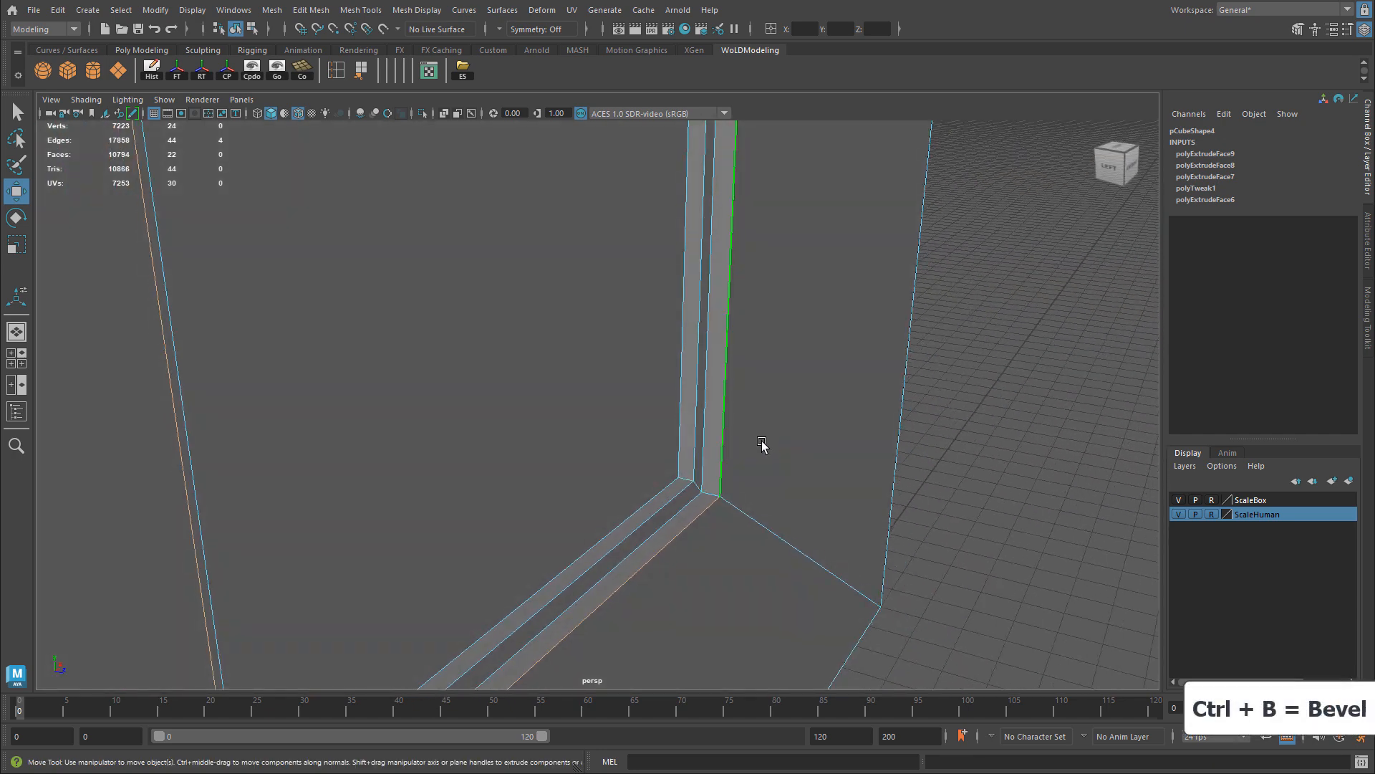
key(ctrl+b)
alt+middle_drag(718, 208, 547, 387)
alt+middle_drag(548, 204, 540, 540)
alt+drag(540, 540, 638, 384)
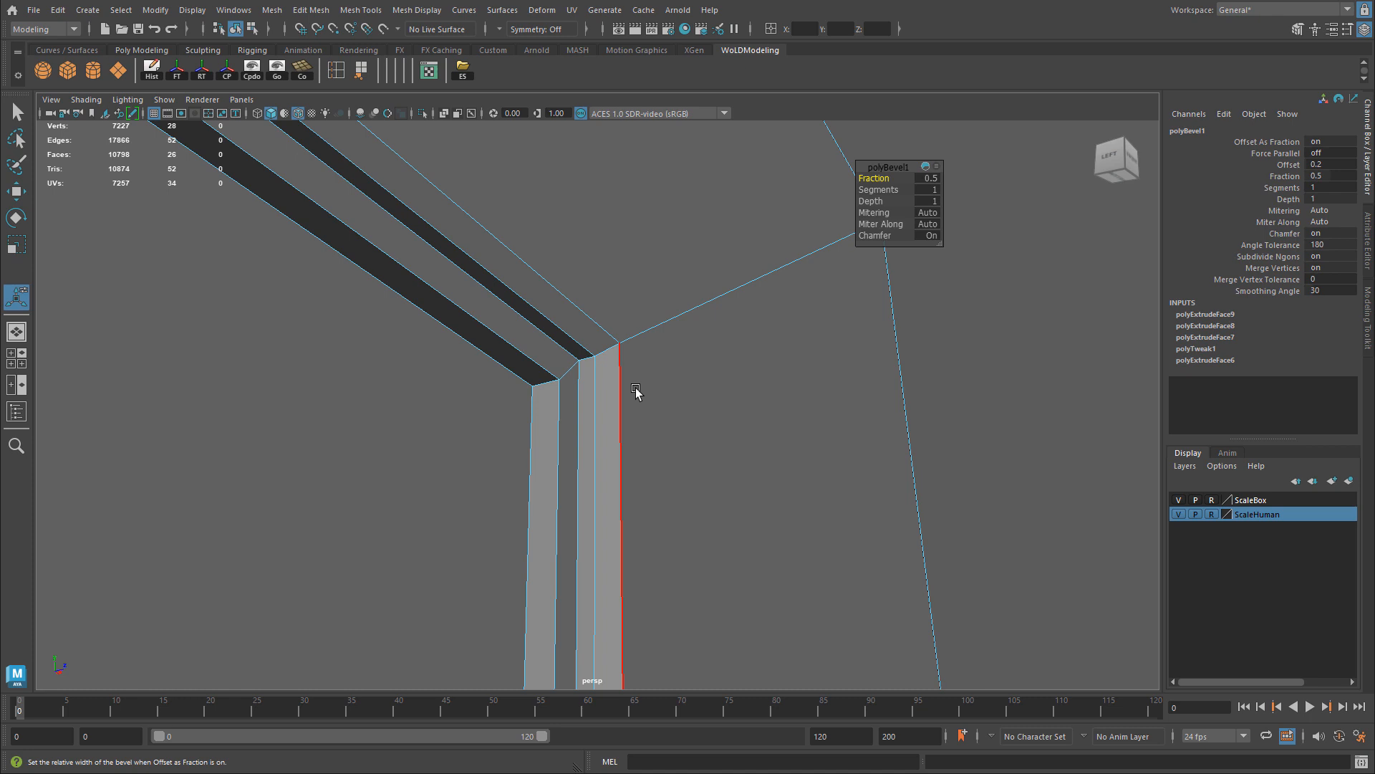
Step: Set the outer recess edge bevel to a fraction of 0.2 with 2 segments
click(929, 177)
text(0.2)
key(Return)
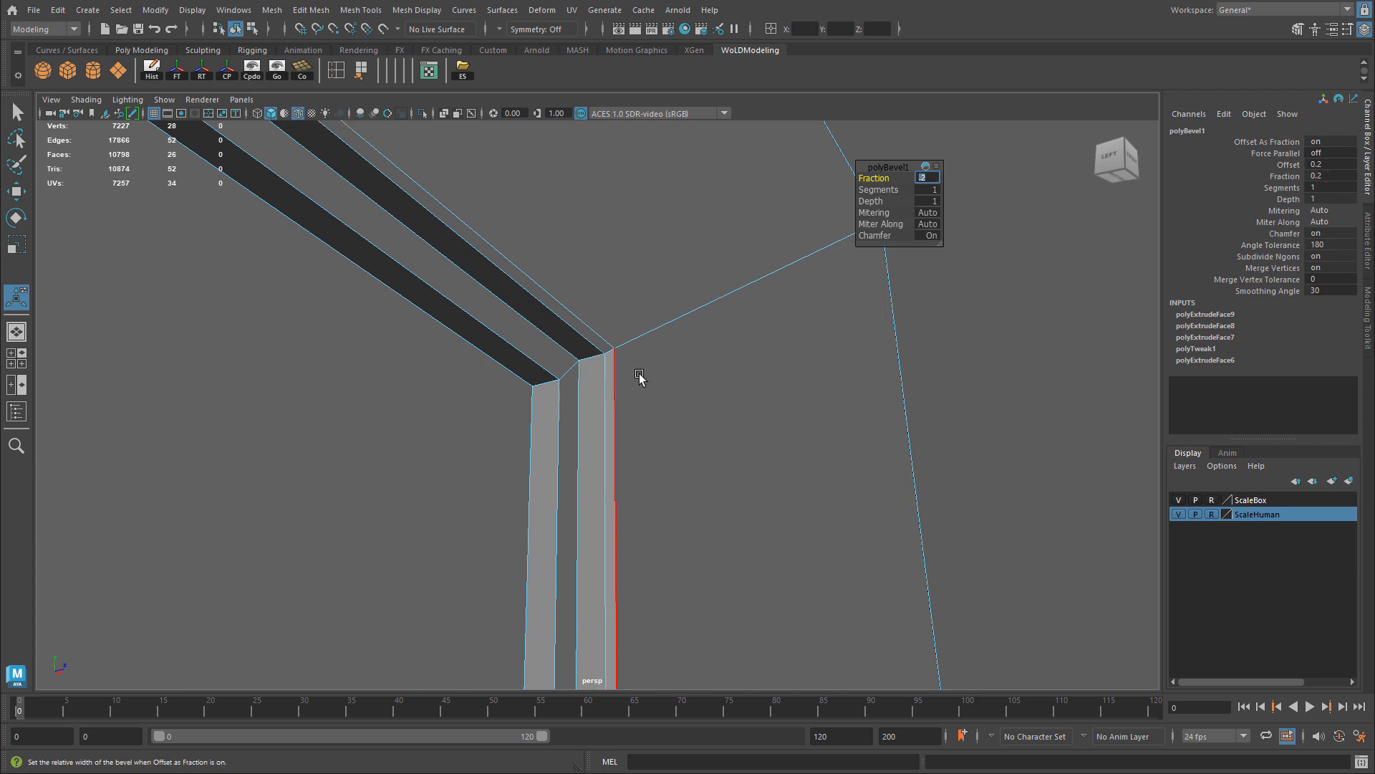
mouse_move(642, 378)
alt+mouse_down()
mouse_move(626, 387)
mouse_move(653, 388)
alt+mouse_up()
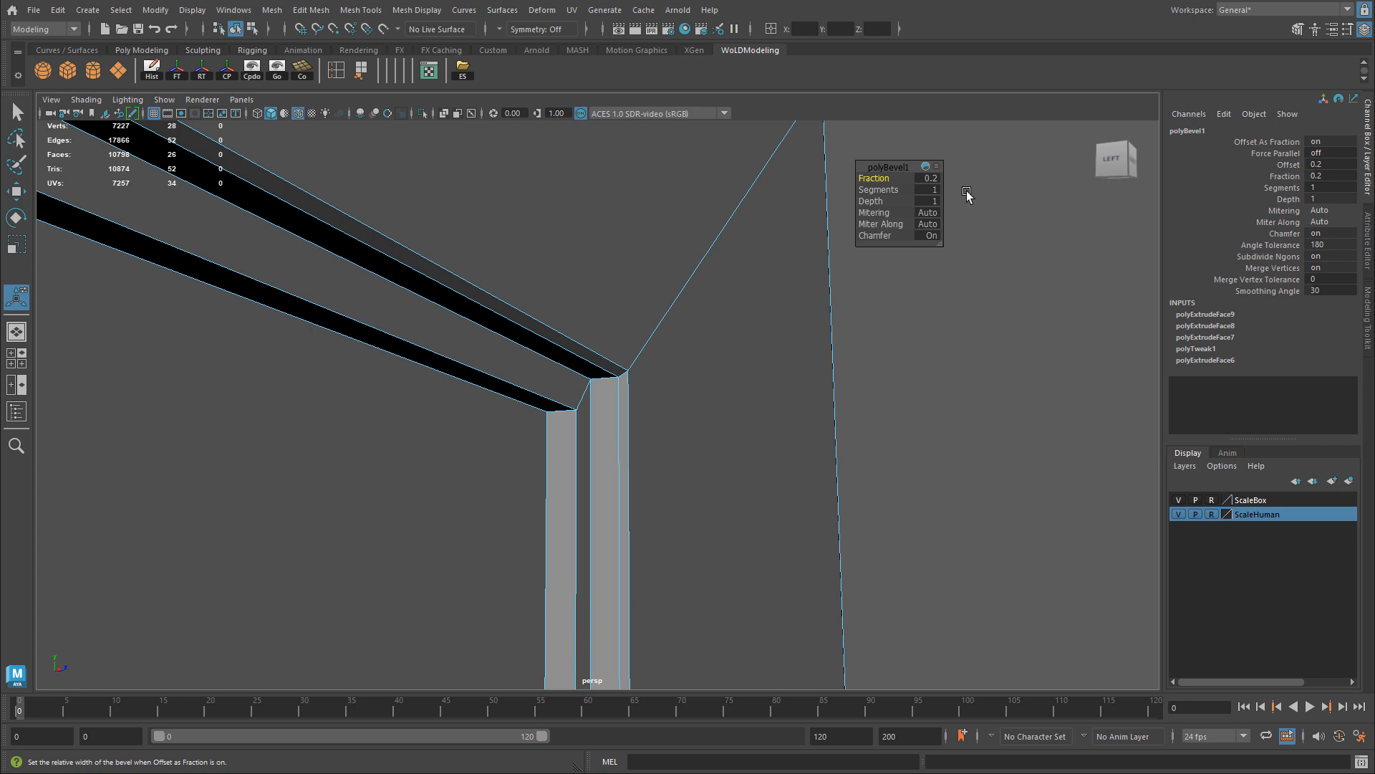
click(934, 190)
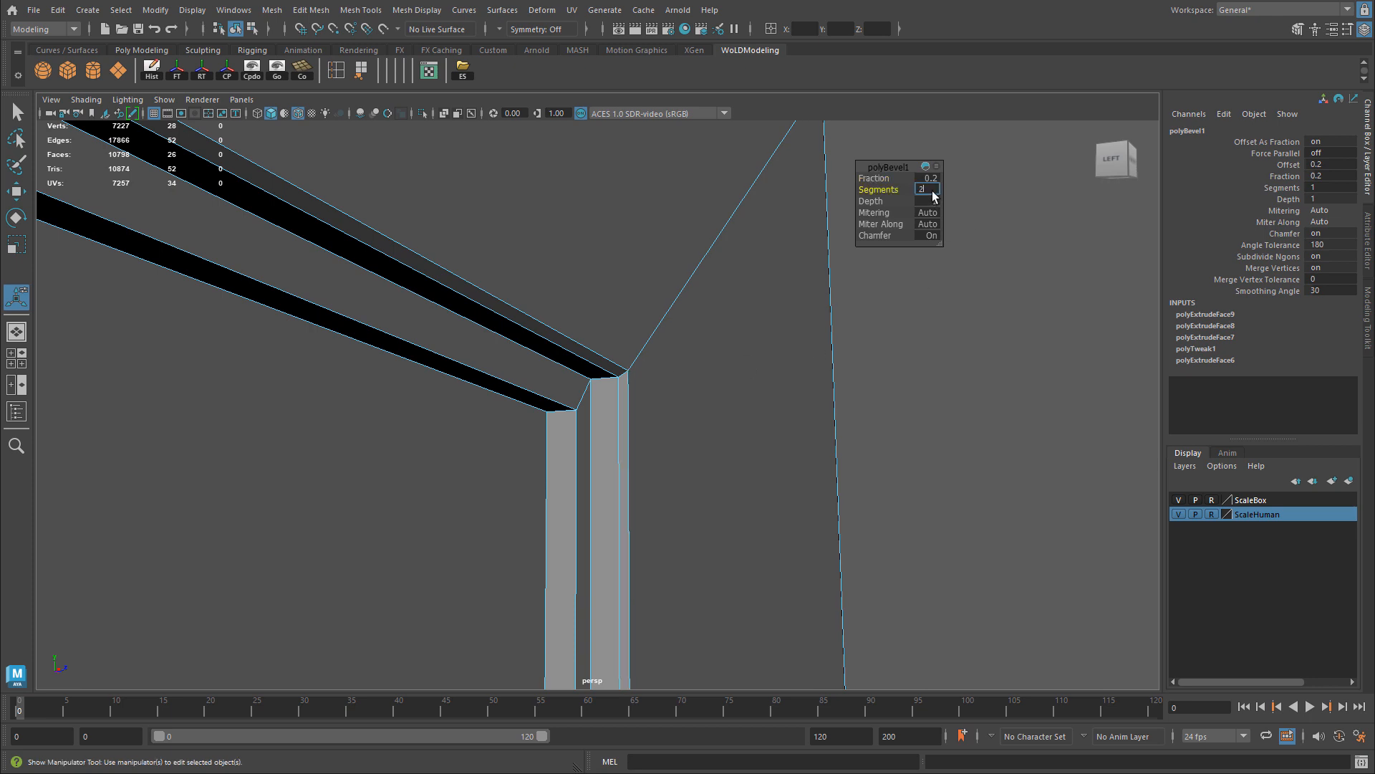
key(Return)
alt+right_drag(579, 347, 664, 320)
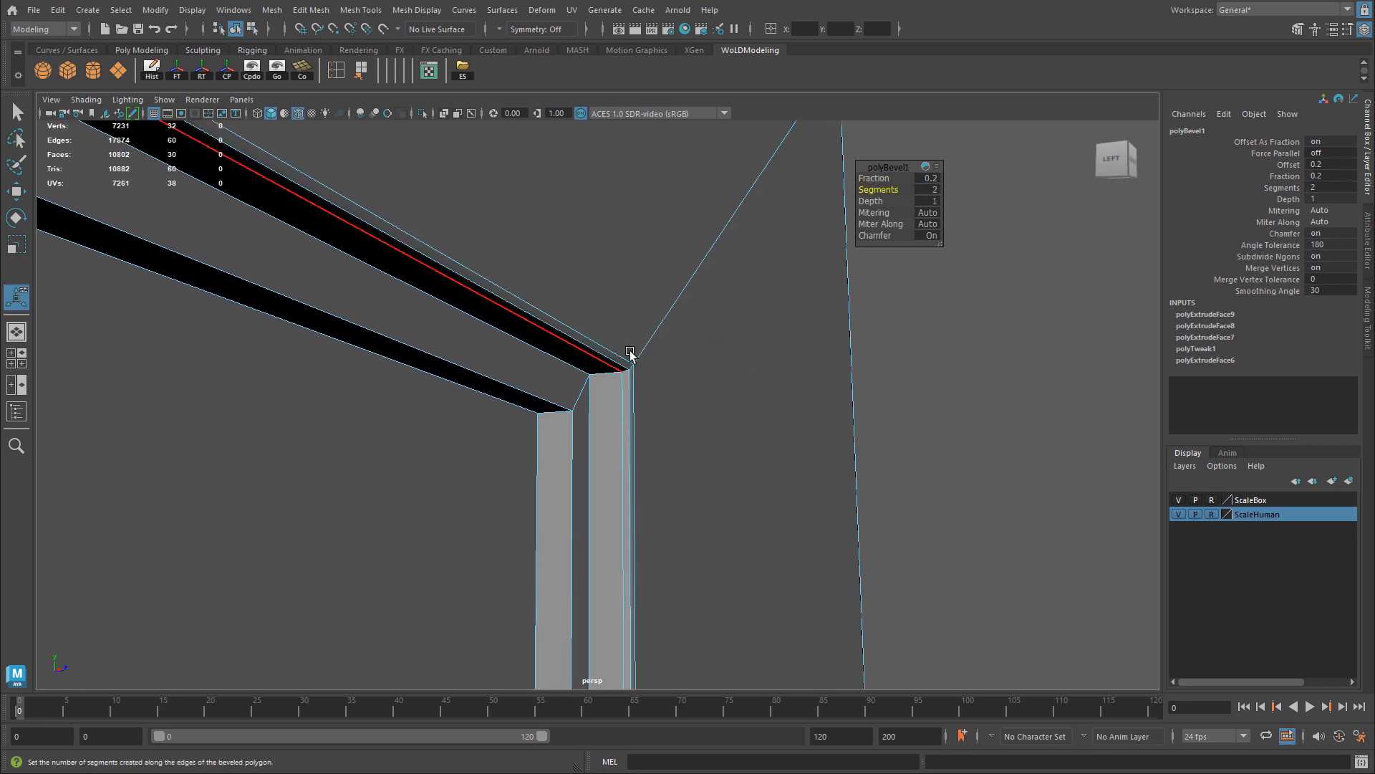
alt+drag(630, 353, 745, 362)
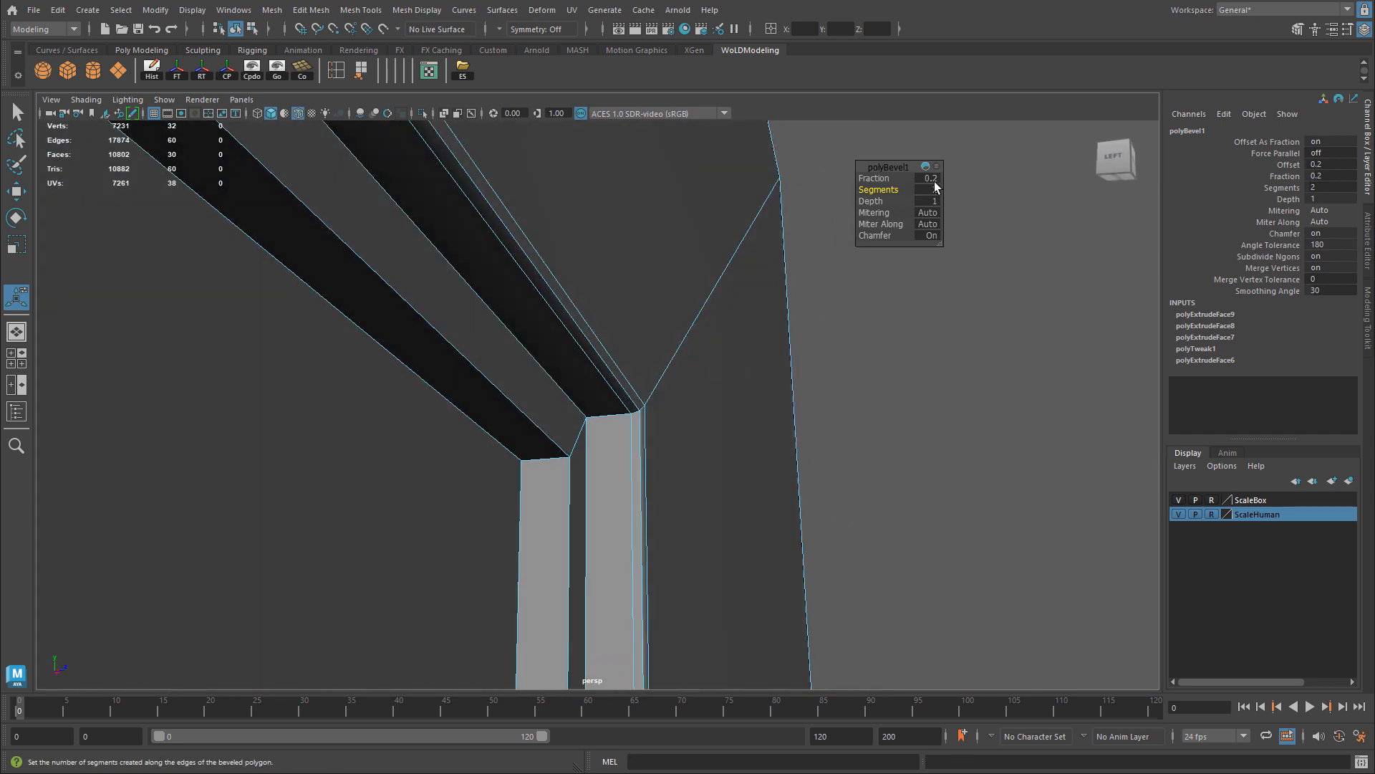
mouse_move(697, 324)
alt+mouse_down()
mouse_move(678, 356)
mouse_move(703, 298)
alt+mouse_up()
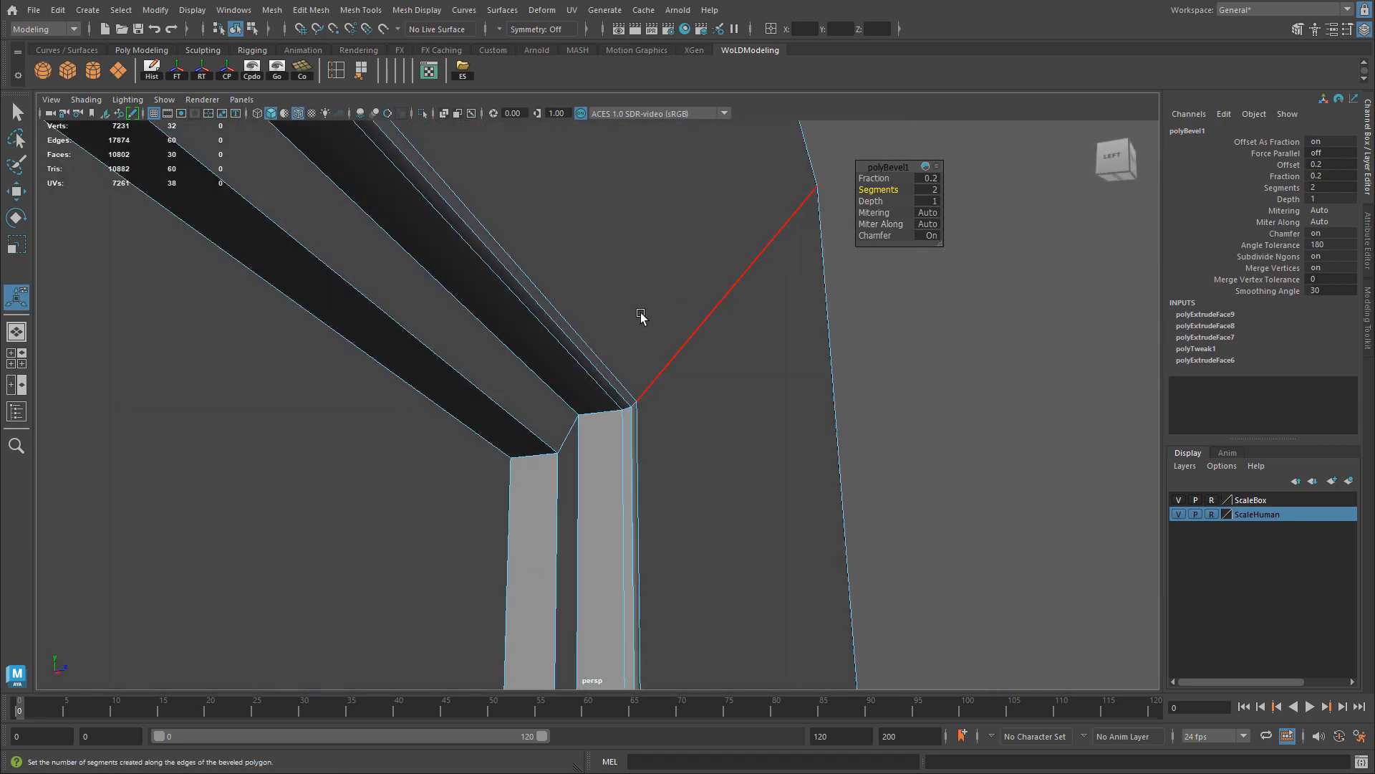
Step: Return to object mode, deselect the wall and hide the wireframe to inspect the beveled recess corner
right_click(706, 316)
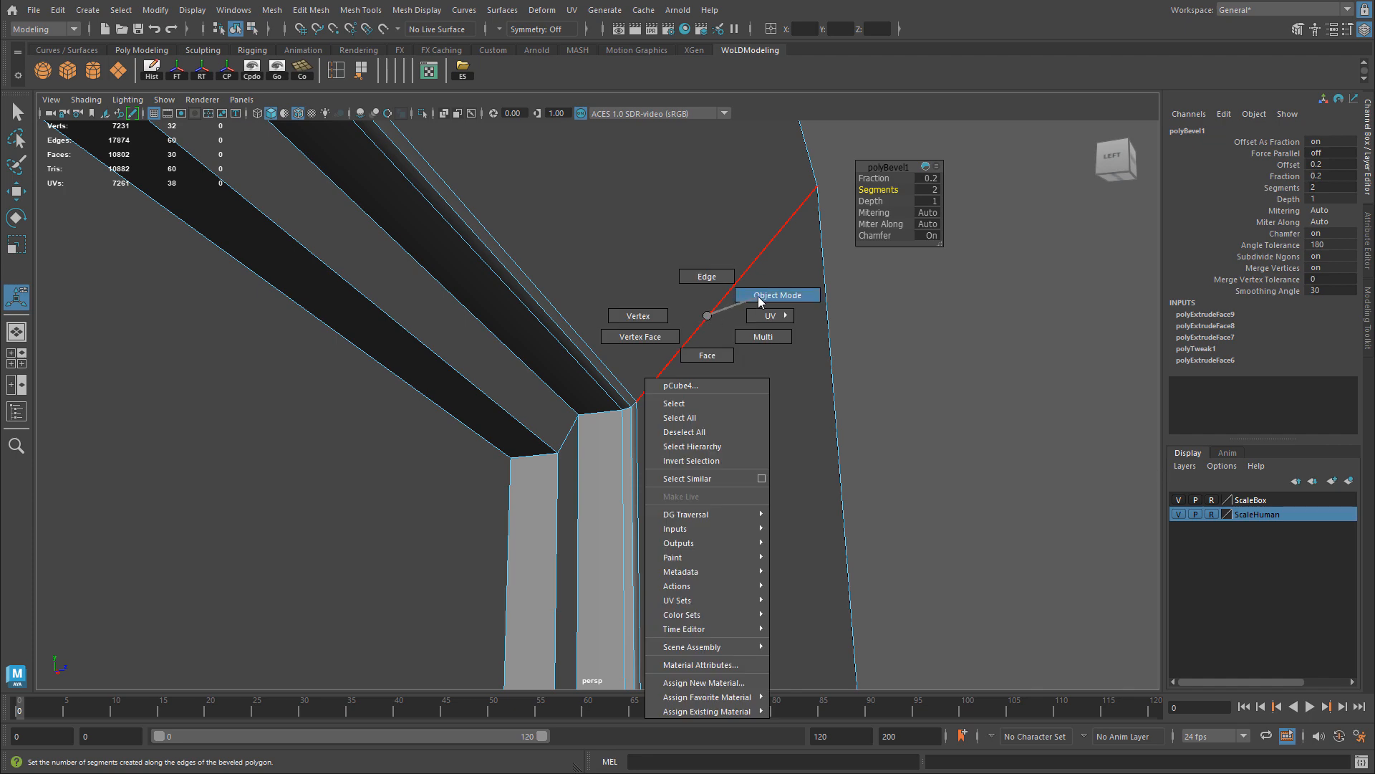
right_drag(758, 295, 761, 295)
click(875, 311)
scroll(725, 414, down, 3)
alt+drag(725, 414, 591, 392)
alt+middle_drag(591, 393, 625, 363)
scroll(634, 364, up, 2)
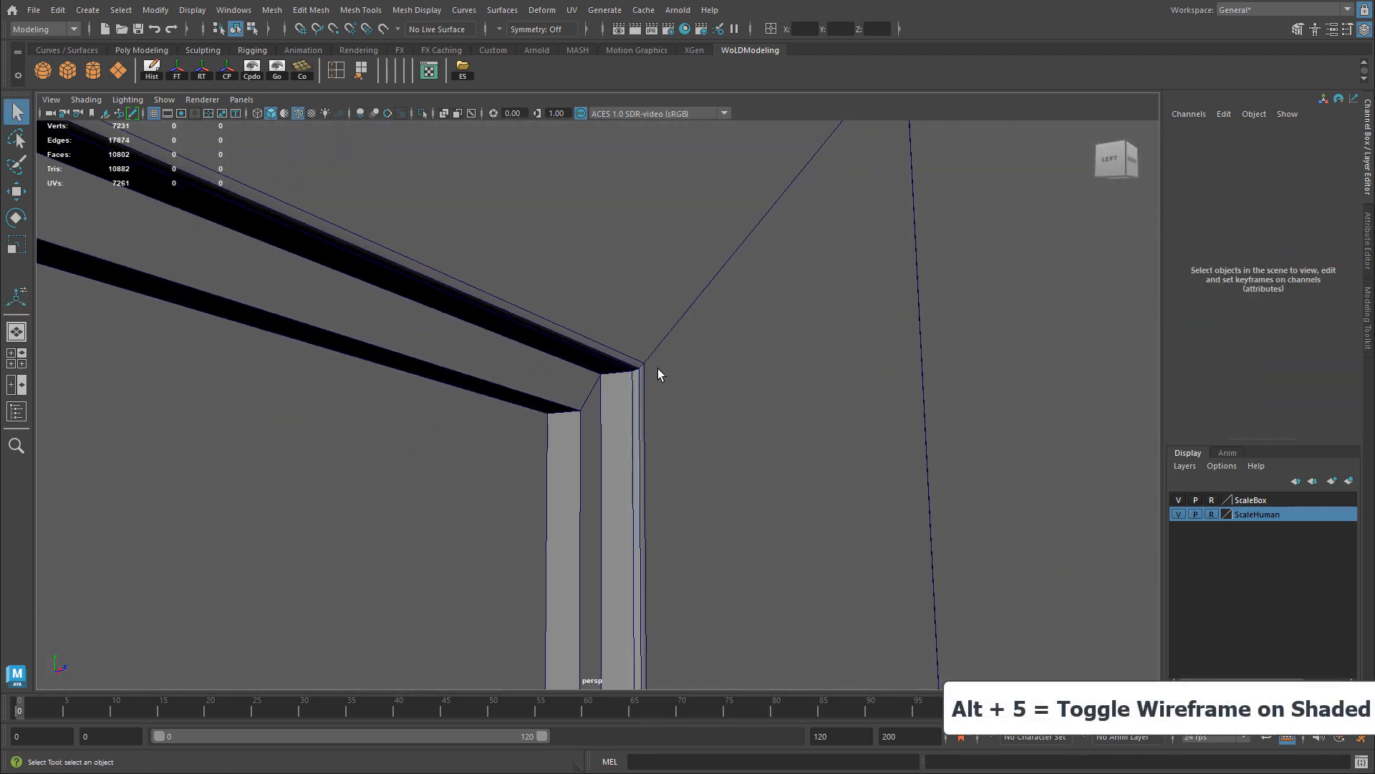
key(alt+5)
mouse_move(658, 369)
alt+mouse_down()
mouse_move(716, 358)
mouse_move(635, 356)
mouse_move(703, 359)
mouse_move(697, 380)
mouse_move(626, 399)
mouse_move(632, 370)
alt+mouse_up()
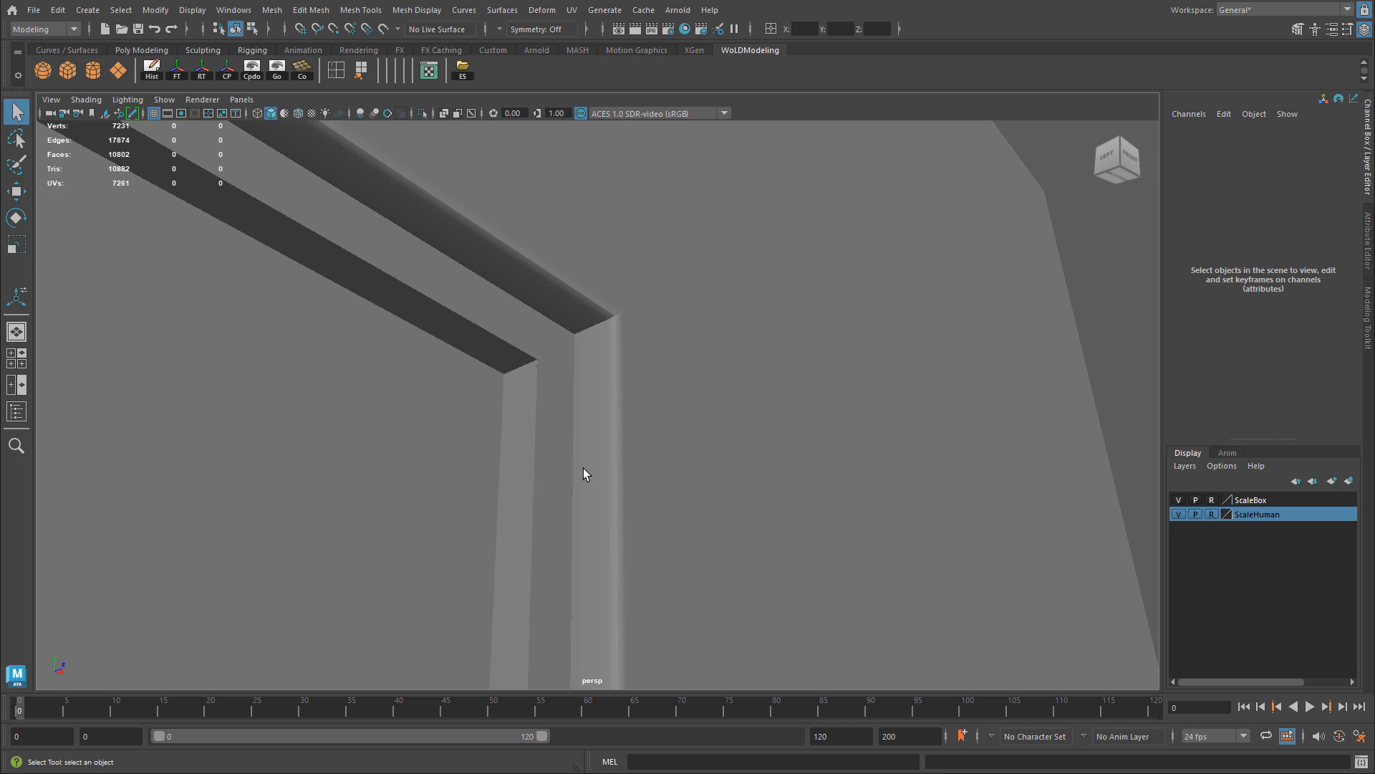
Step: Select the edge loop around the inner step of the window recess
alt+drag(583, 474, 559, 461)
click(556, 451)
right_drag(536, 396, 535, 363)
double_click(543, 398)
alt+drag(559, 415, 520, 445)
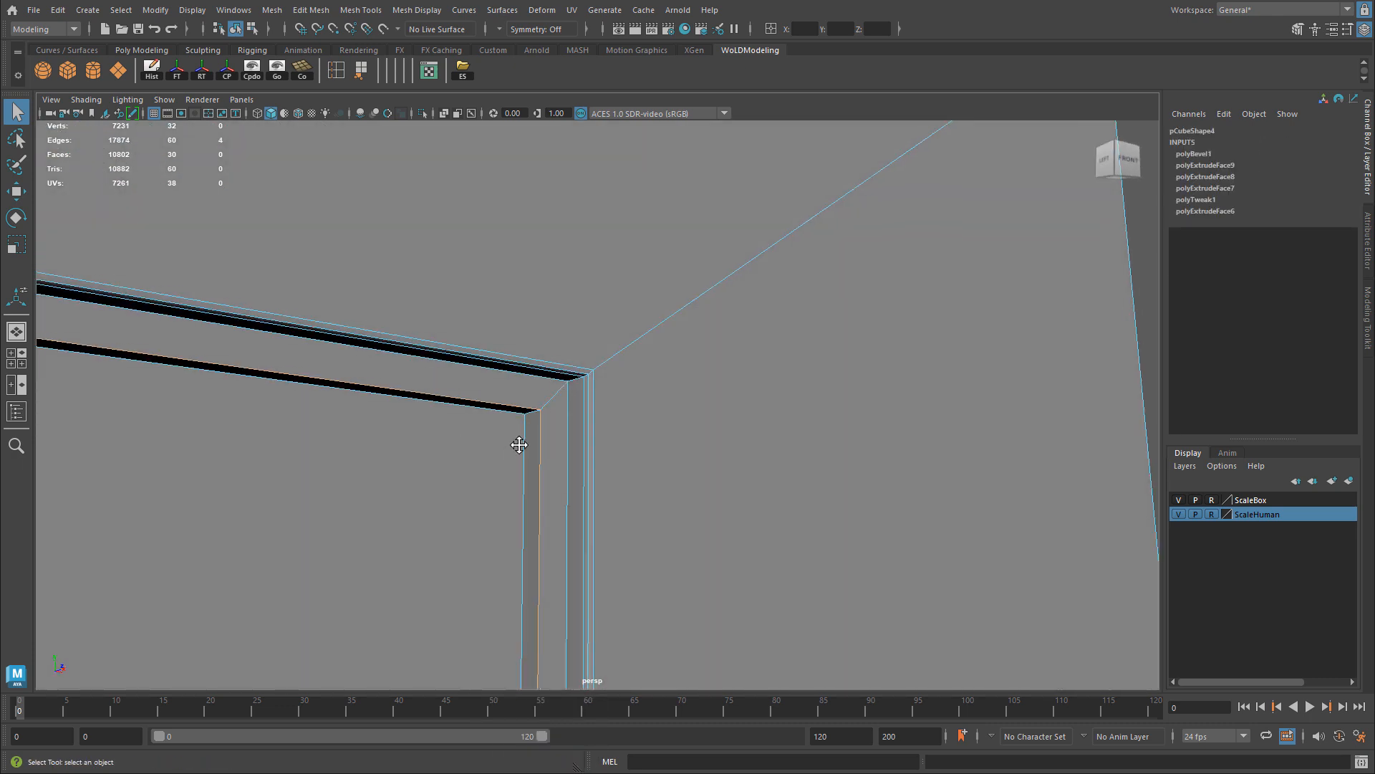
Step: Examine the window recess on all sides to check that the whole inner edge loop is selected
alt+middle_drag(519, 445, 600, 410)
alt+drag(575, 411, 415, 474)
alt+middle_drag(415, 474, 612, 379)
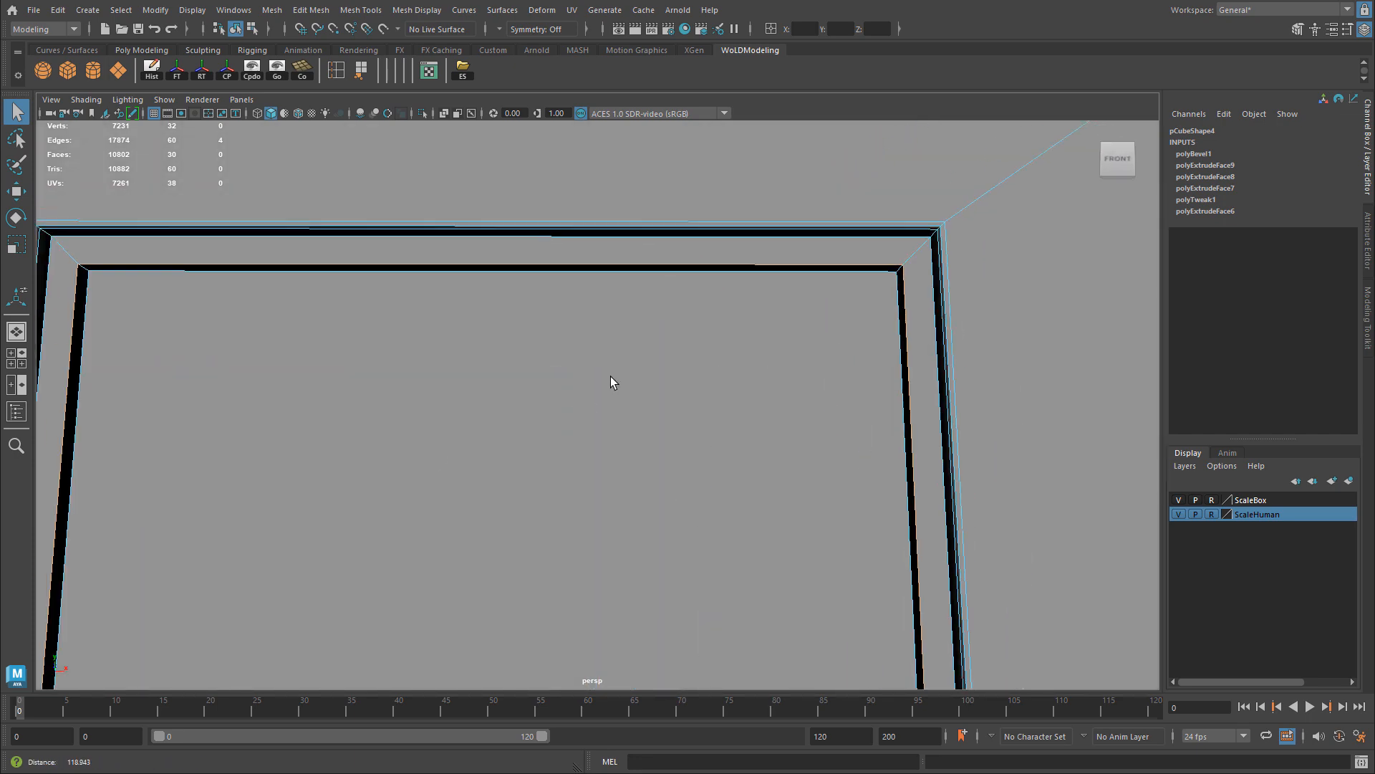
alt+drag(612, 382, 435, 429)
alt+middle_drag(435, 428, 391, 144)
alt+right_drag(530, 212, 451, 286)
alt+middle_drag(452, 286, 431, 315)
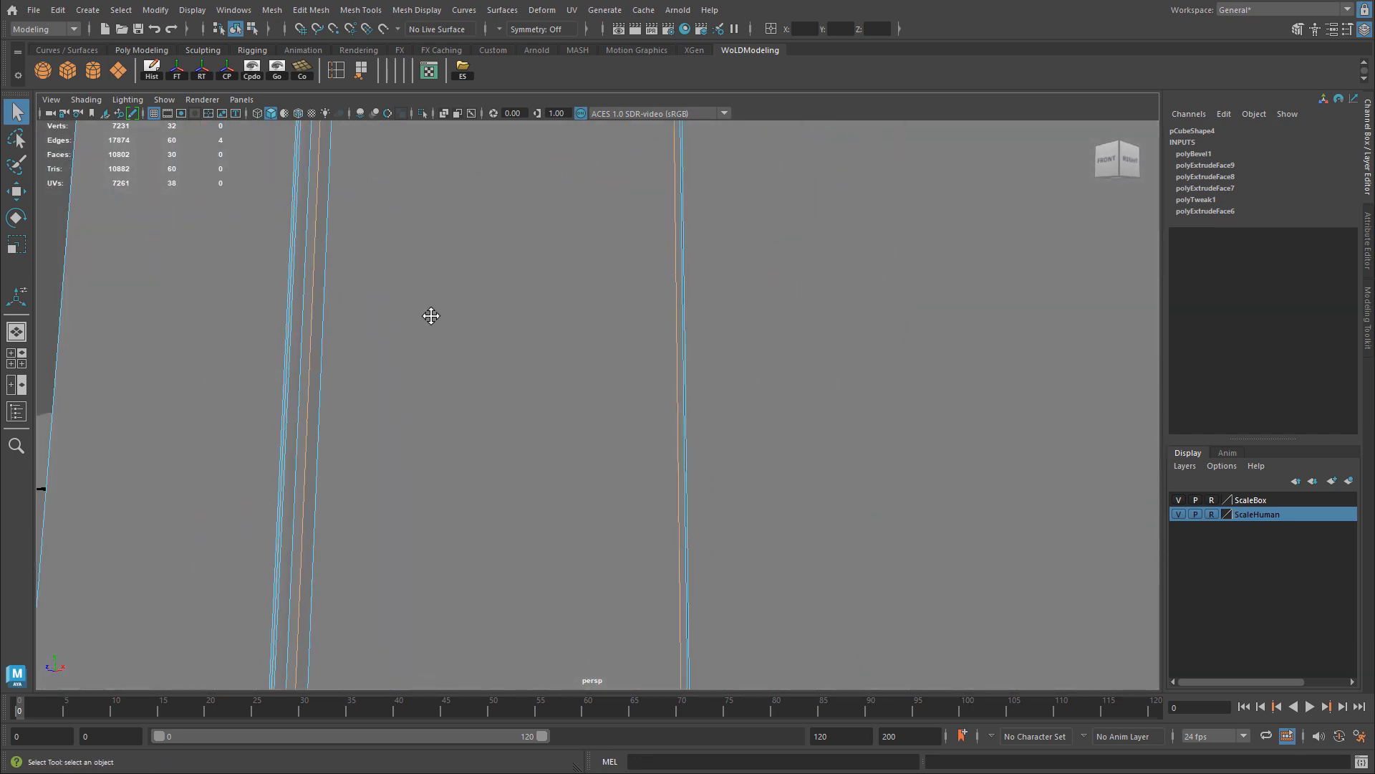
alt+drag(431, 315, 694, 423)
alt+middle_drag(693, 423, 645, 323)
alt+right_drag(667, 344, 767, 374)
alt+drag(768, 375, 666, 265)
alt+middle_drag(666, 265, 430, 333)
alt+right_drag(429, 333, 571, 347)
alt+drag(571, 347, 673, 358)
alt+middle_drag(463, 371, 604, 367)
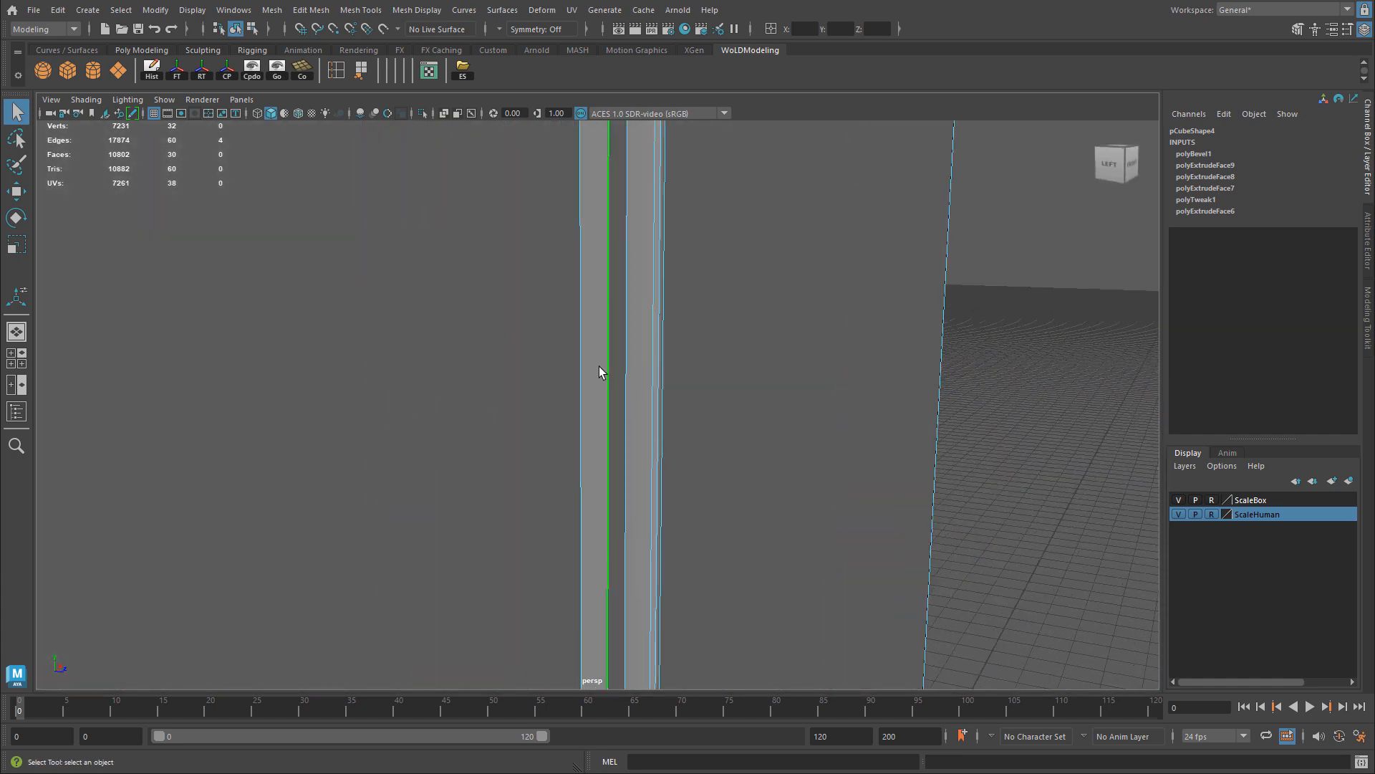
Step: Bevel the selected inner recess edges with 2 segments and a fraction of 0.3
key(ctrl+b)
alt+drag(599, 370, 631, 316)
alt+middle_drag(632, 344, 629, 491)
alt+right_drag(629, 491, 695, 444)
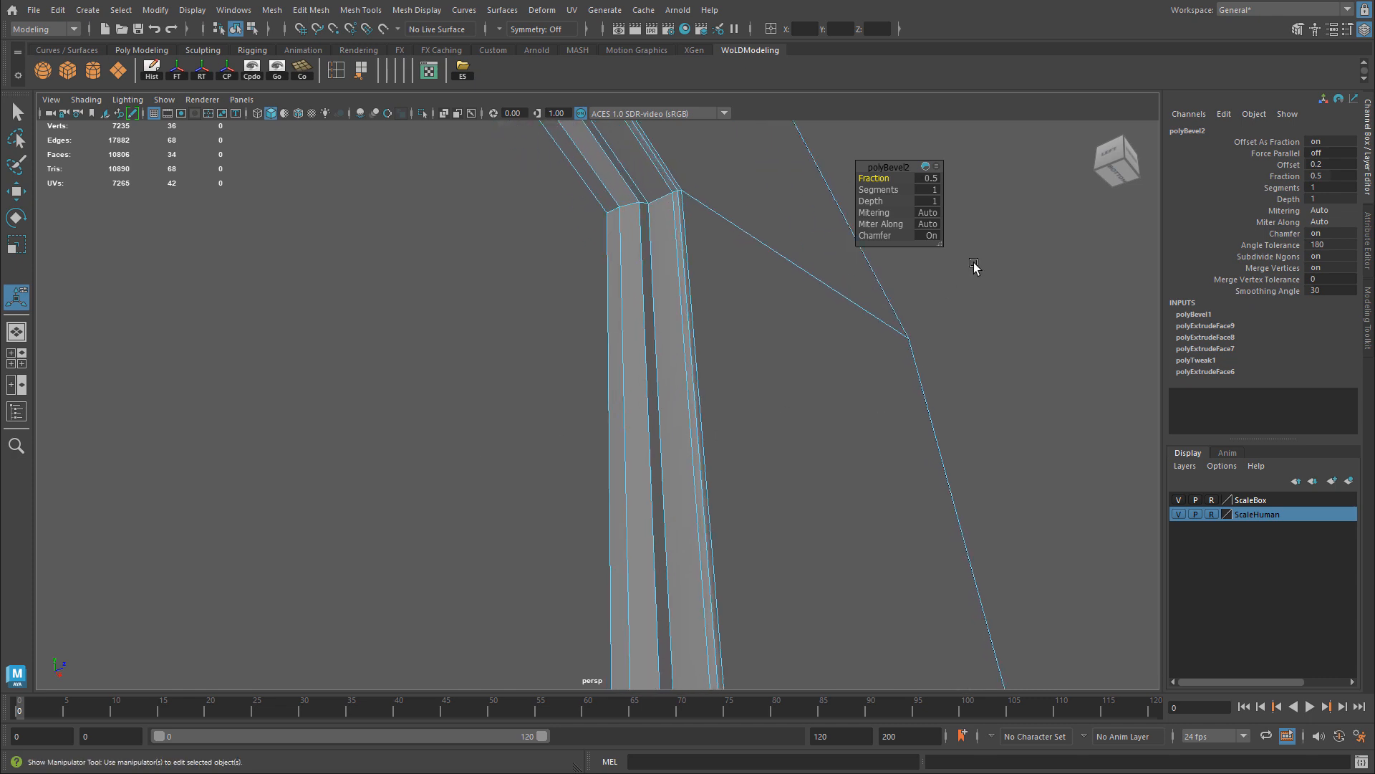
click(934, 190)
text(2)
key(Return)
click(932, 178)
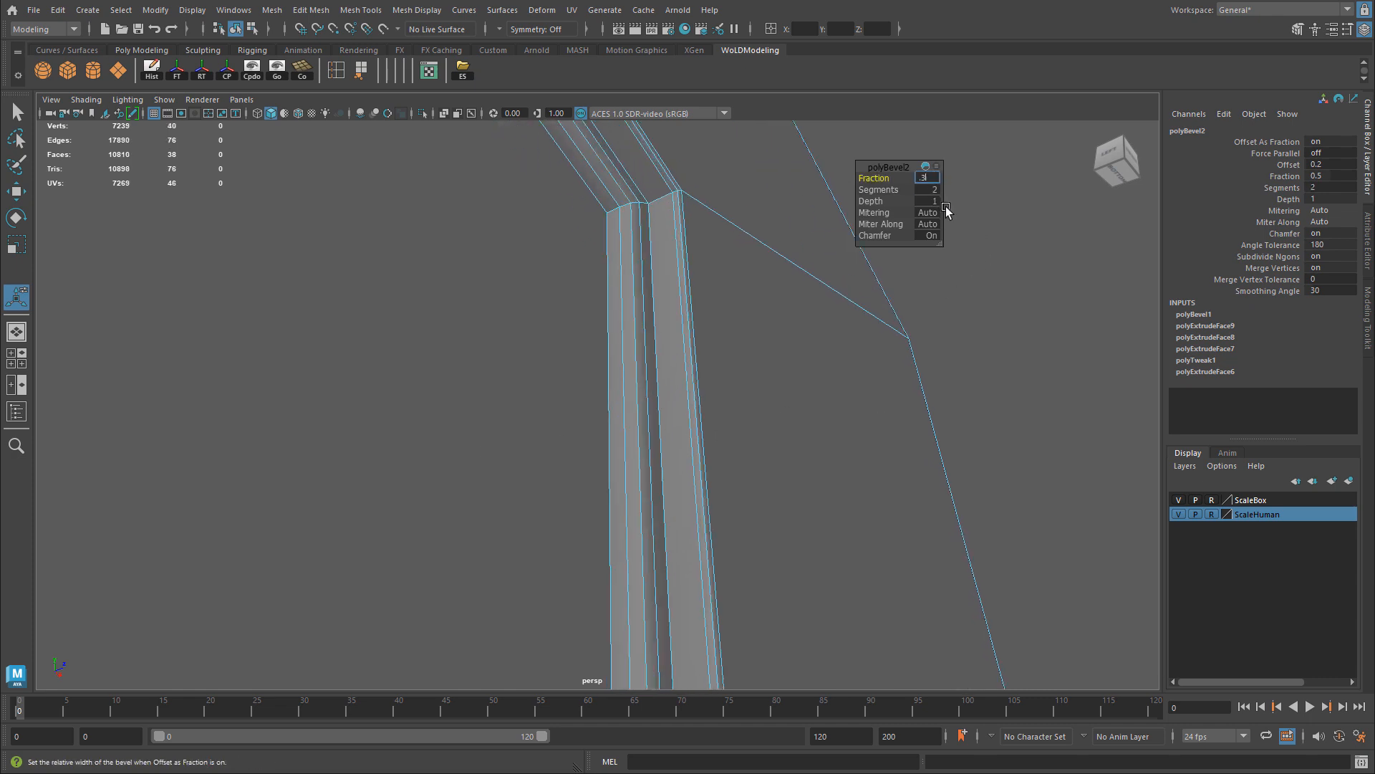
key(Return)
Step: Return to object mode, deselect the wall and inspect both beveled recess edges without the wireframe
right_drag(716, 238, 789, 215)
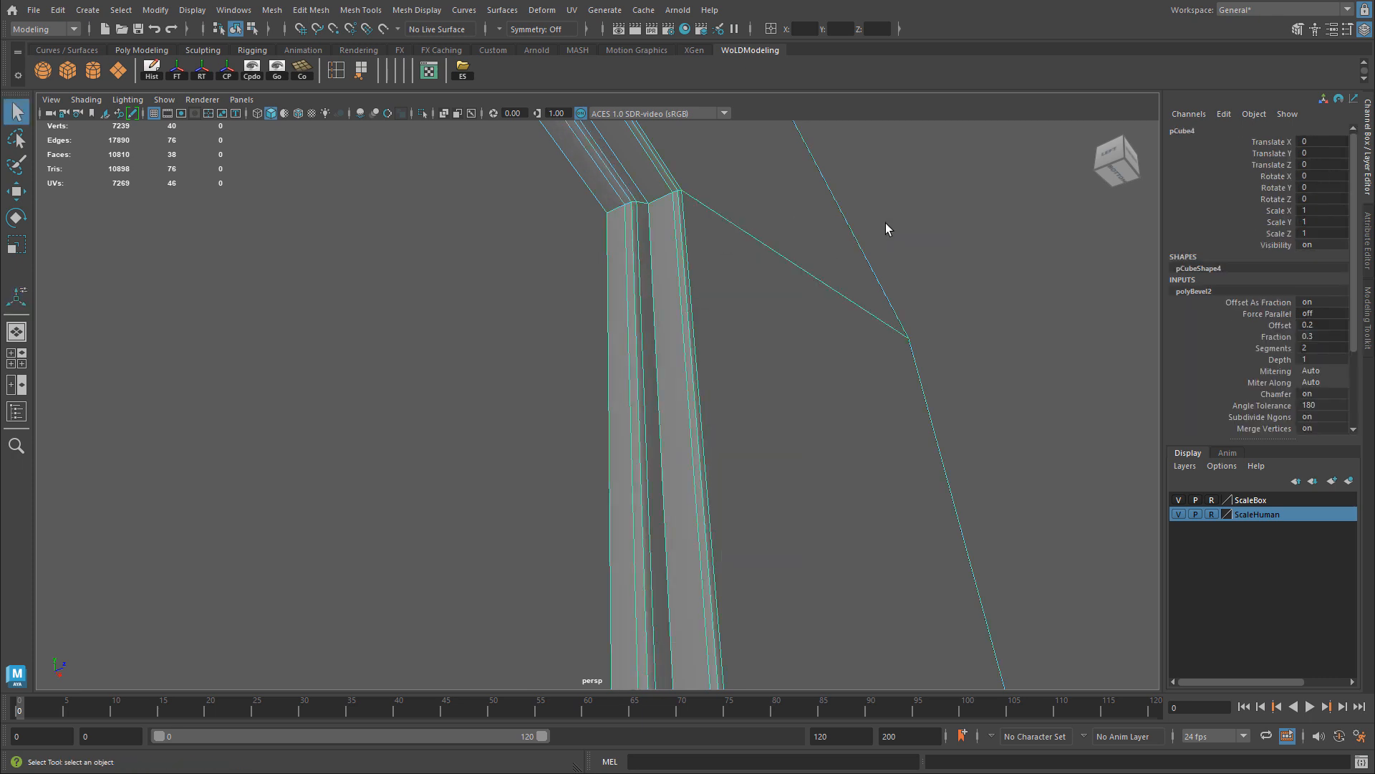
click(911, 228)
key(ctrl+1)
alt+drag(869, 267, 823, 337)
alt+middle_drag(853, 258, 843, 364)
alt+middle_drag(845, 290, 774, 409)
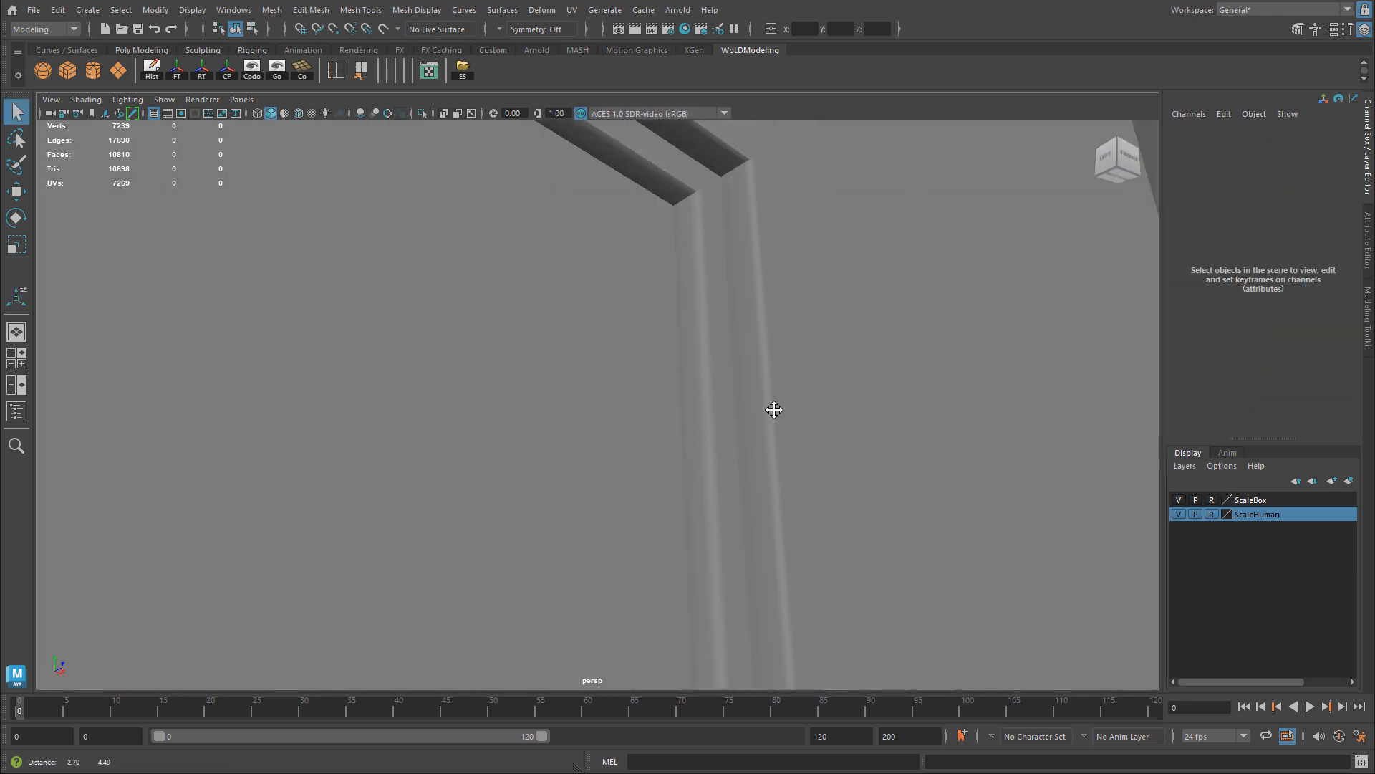
scroll(688, 394, down, 4)
alt+drag(659, 380, 584, 388)
scroll(814, 365, down, 3)
alt+drag(539, 343, 620, 359)
scroll(579, 456, down, 3)
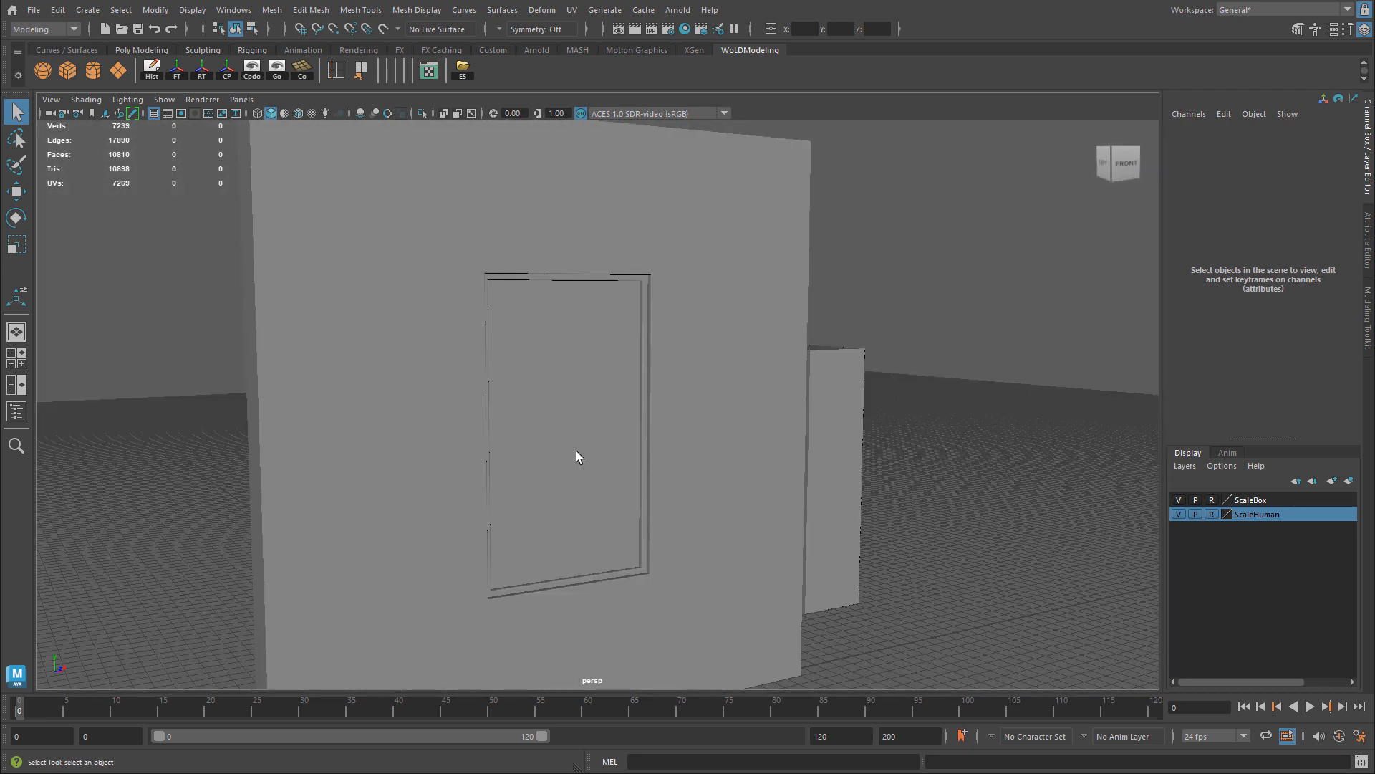
Step: Show the wireframe on the shaded wall again and examine the finished window frame and its surrounding edges
key(alt+5)
alt+drag(653, 438, 613, 436)
scroll(677, 443, down, 1)
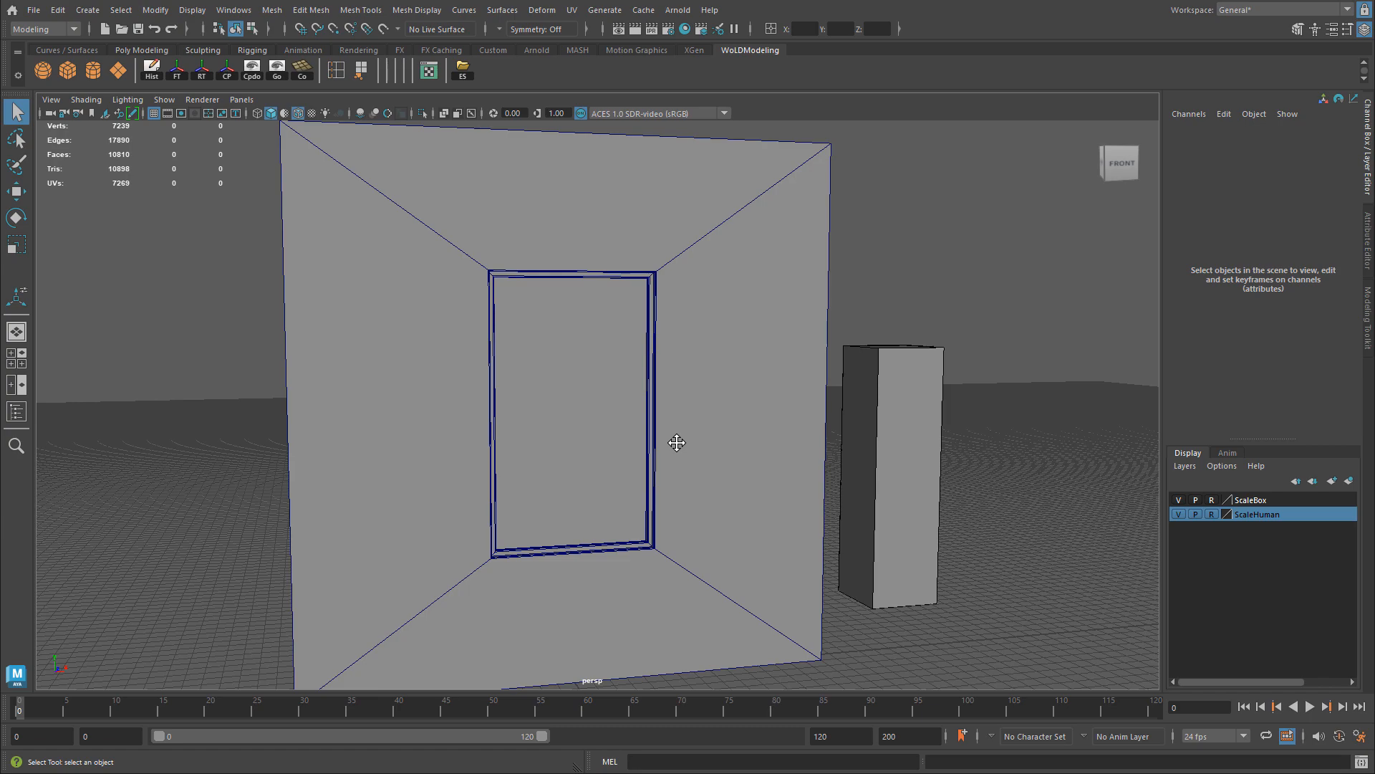
alt+drag(677, 443, 595, 360)
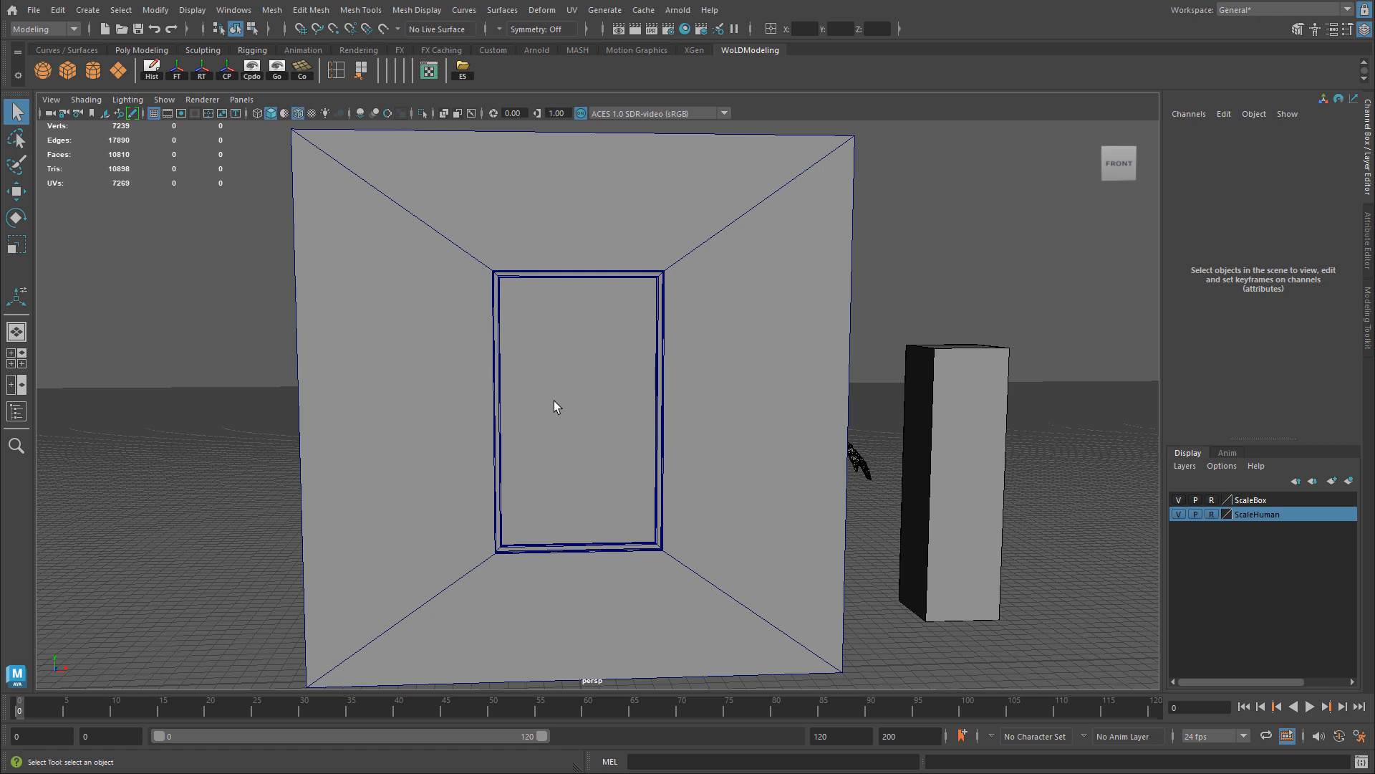
alt+right_drag(433, 358, 621, 376)
alt+drag(621, 376, 666, 344)
alt+right_drag(650, 300, 785, 410)
alt+drag(617, 388, 635, 393)
alt+right_drag(573, 400, 444, 399)
alt+drag(734, 408, 668, 414)
alt+right_drag(668, 414, 497, 321)
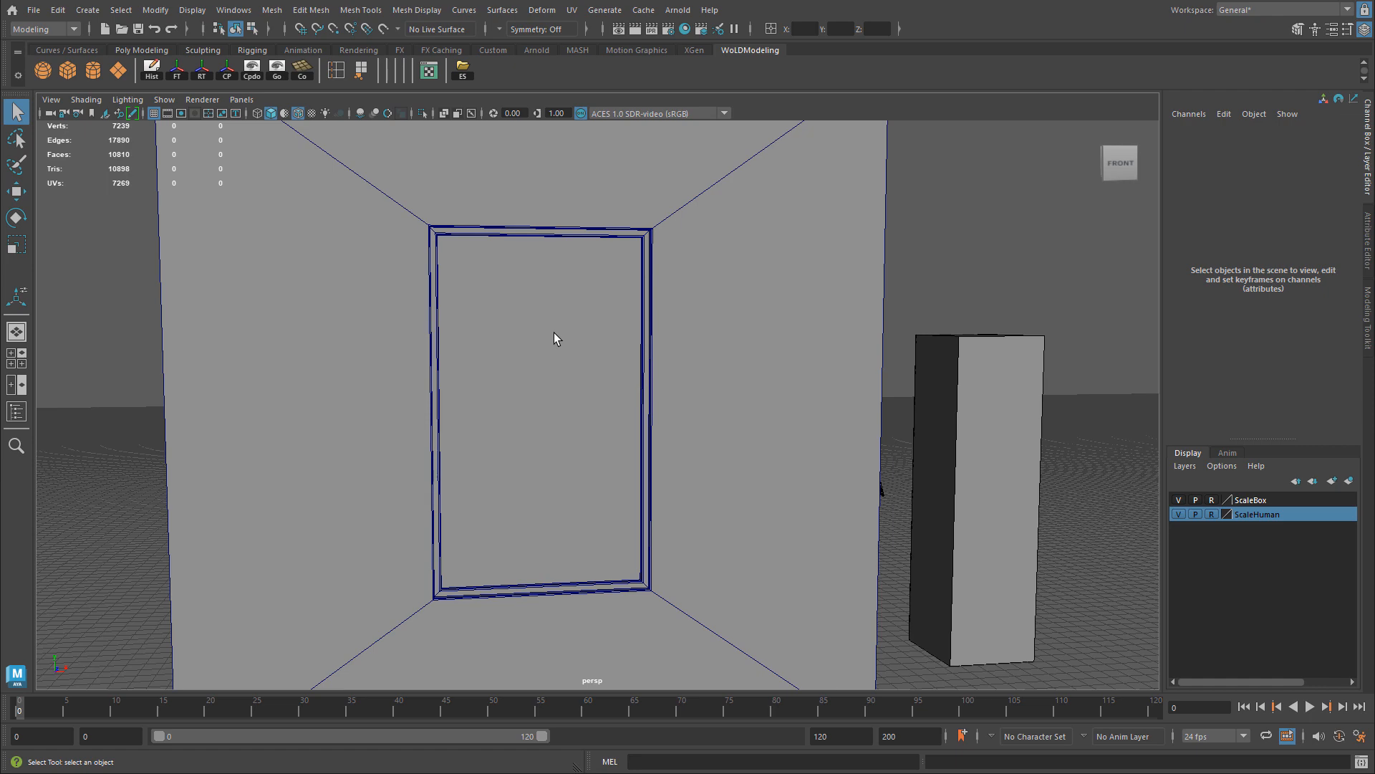
Step: Select all vertices around the window opening and switch to the front view
scroll(466, 315, down, 1)
right_drag(433, 302, 394, 301)
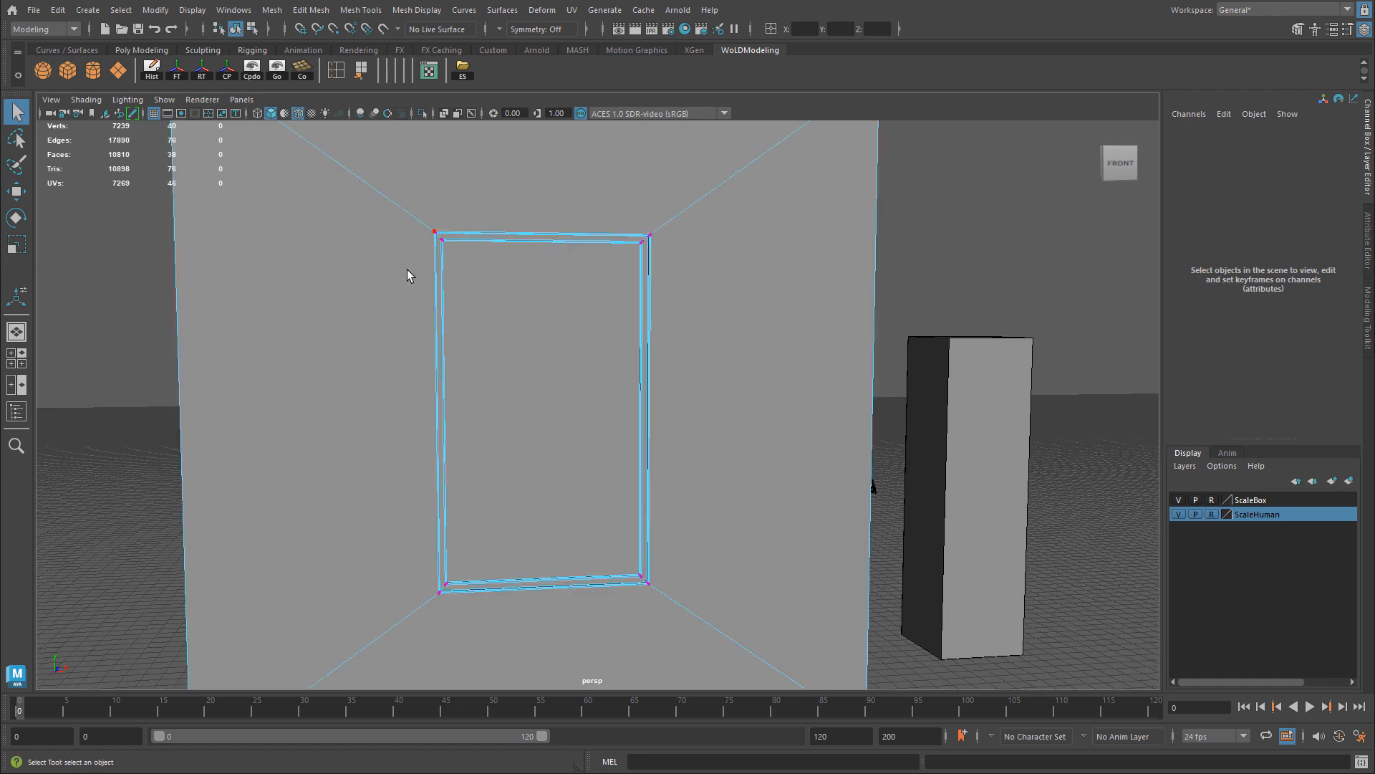
alt+drag(407, 270, 461, 282)
drag(373, 187, 758, 689)
alt+right_drag(706, 622, 583, 533)
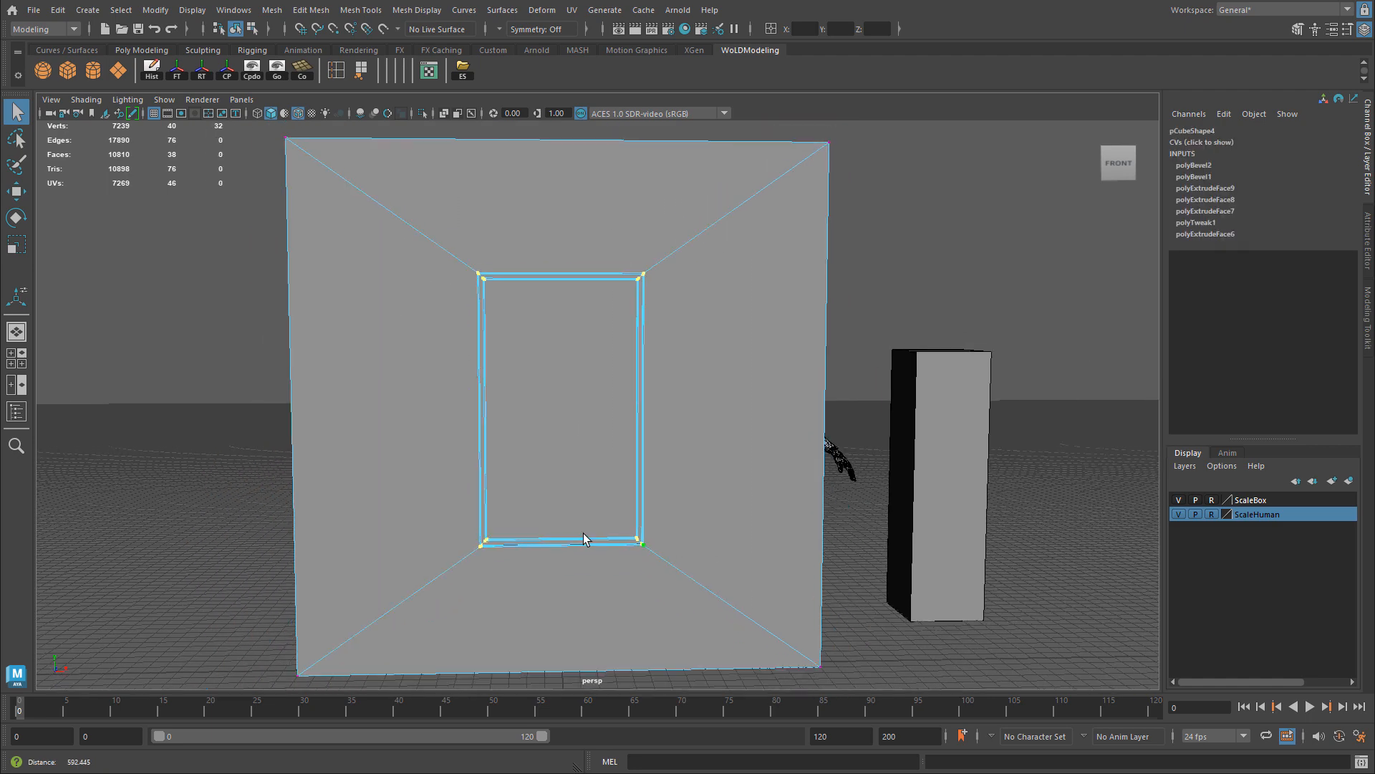
key(space)
key(space)
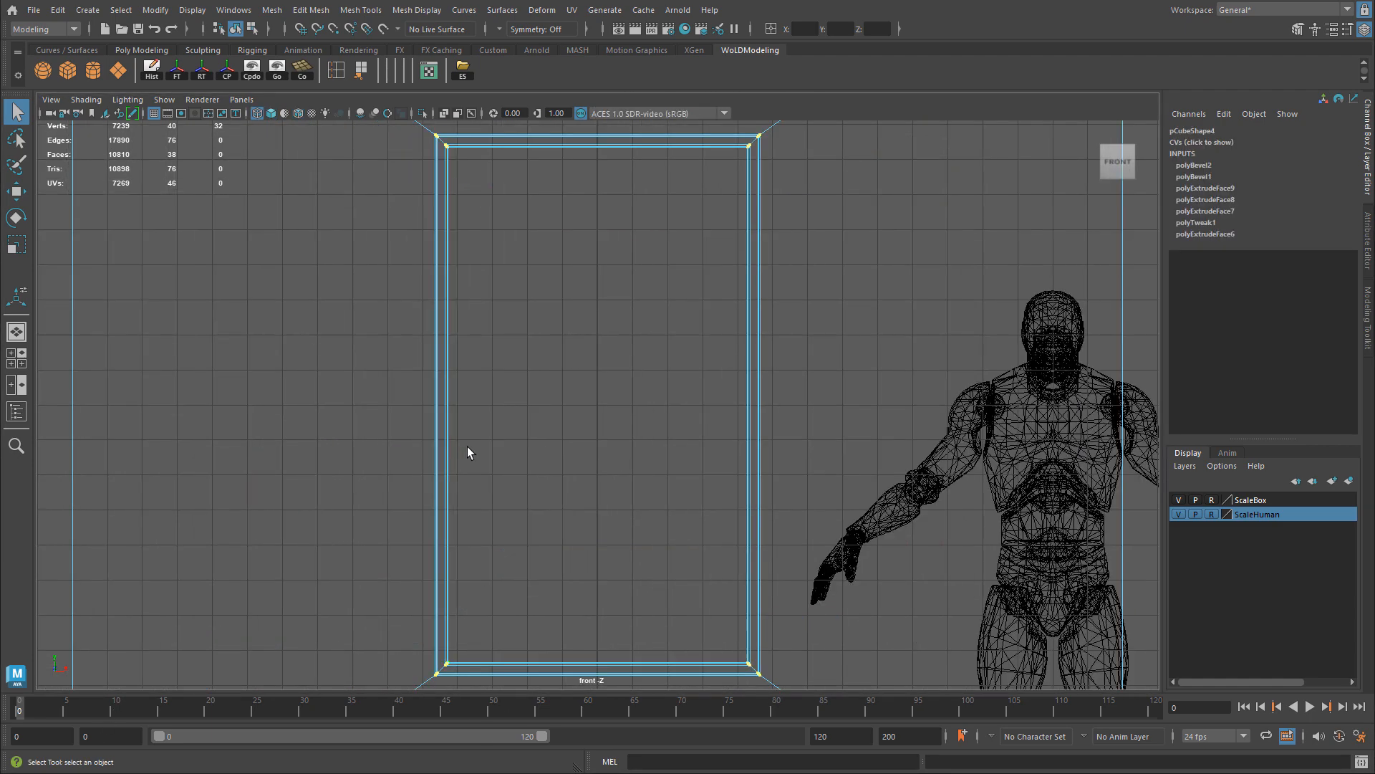
Step: Try scaling the window vertices vertically, inspect the frame corner's bevels and undo the scaling
alt+right_drag(708, 415, 571, 468)
alt+middle_drag(571, 468, 587, 415)
key(r)
alt+right_drag(587, 415, 533, 315)
alt+middle_drag(533, 315, 529, 350)
drag(628, 328, 606, 374)
alt+right_drag(606, 374, 675, 378)
alt+middle_drag(676, 378, 919, 481)
alt+right_drag(249, 412, 884, 432)
alt+middle_drag(885, 432, 616, 410)
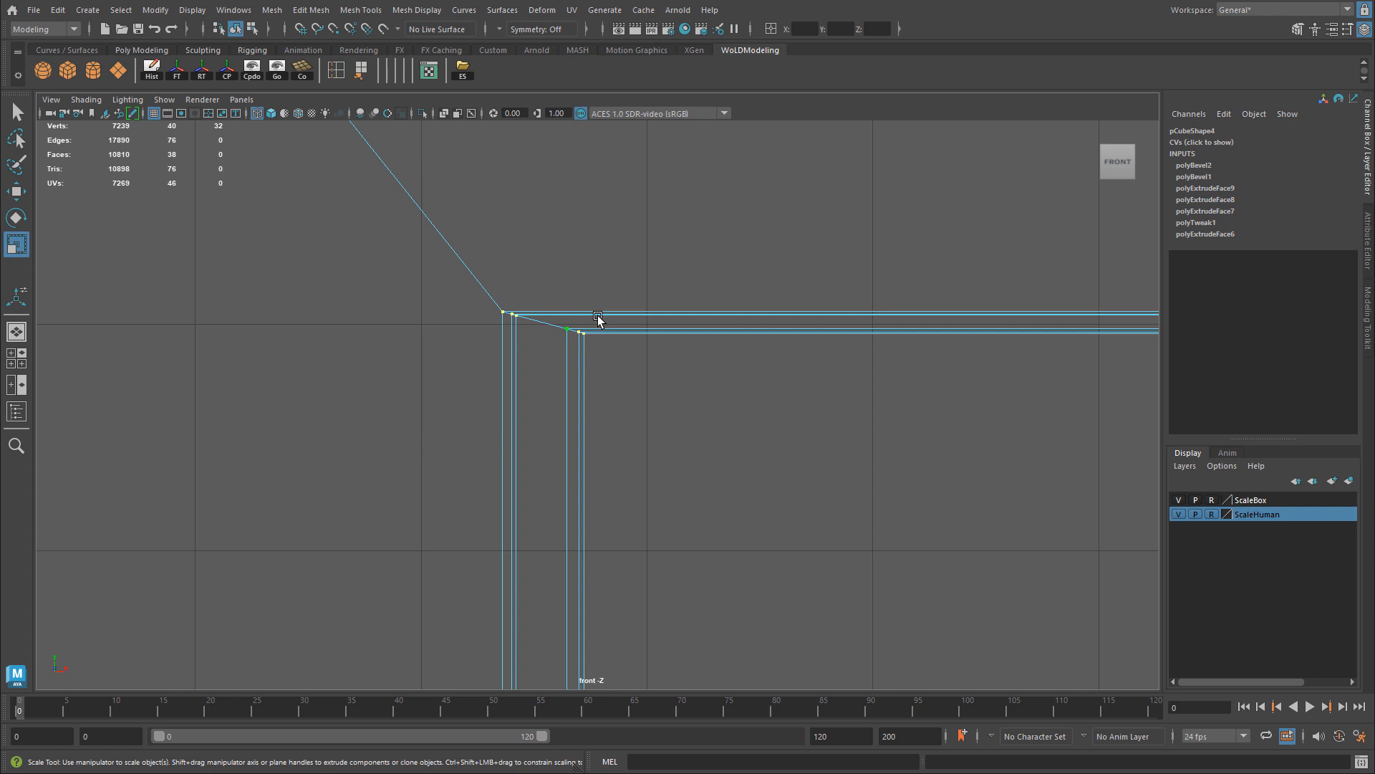
alt+right_drag(746, 337, 3, 378)
key(ctrl+z)
Step: Try resizing the opening by moving the window's lower vertices up and down, undoing the moves
alt+right_drag(1142, 452, 888, 462)
alt+middle_drag(832, 438, 761, 397)
alt+right_drag(909, 417, 776, 430)
alt+middle_drag(631, 446, 609, 394)
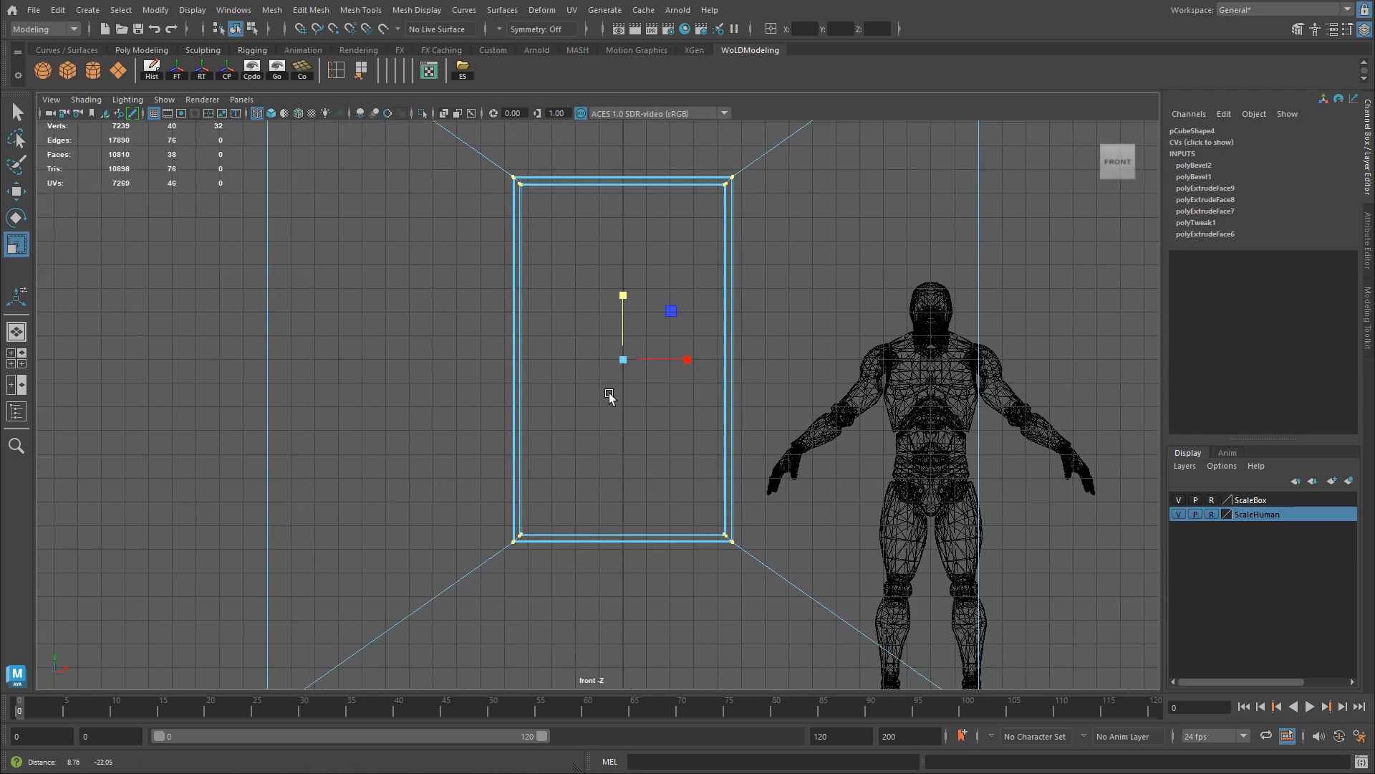
key(w)
drag(621, 475, 620, 308)
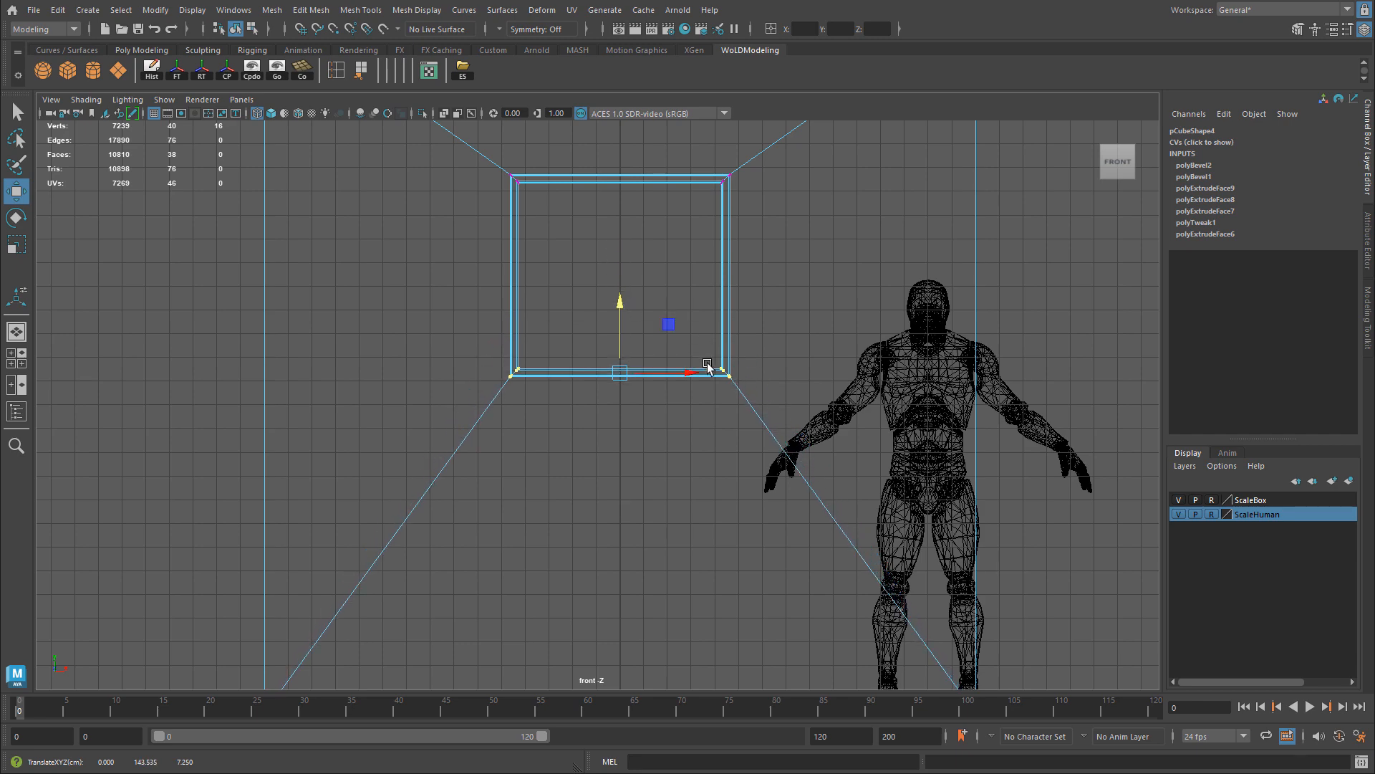
alt+middle_drag(708, 363, 708, 426)
drag(621, 372, 621, 548)
key(ctrl+z)
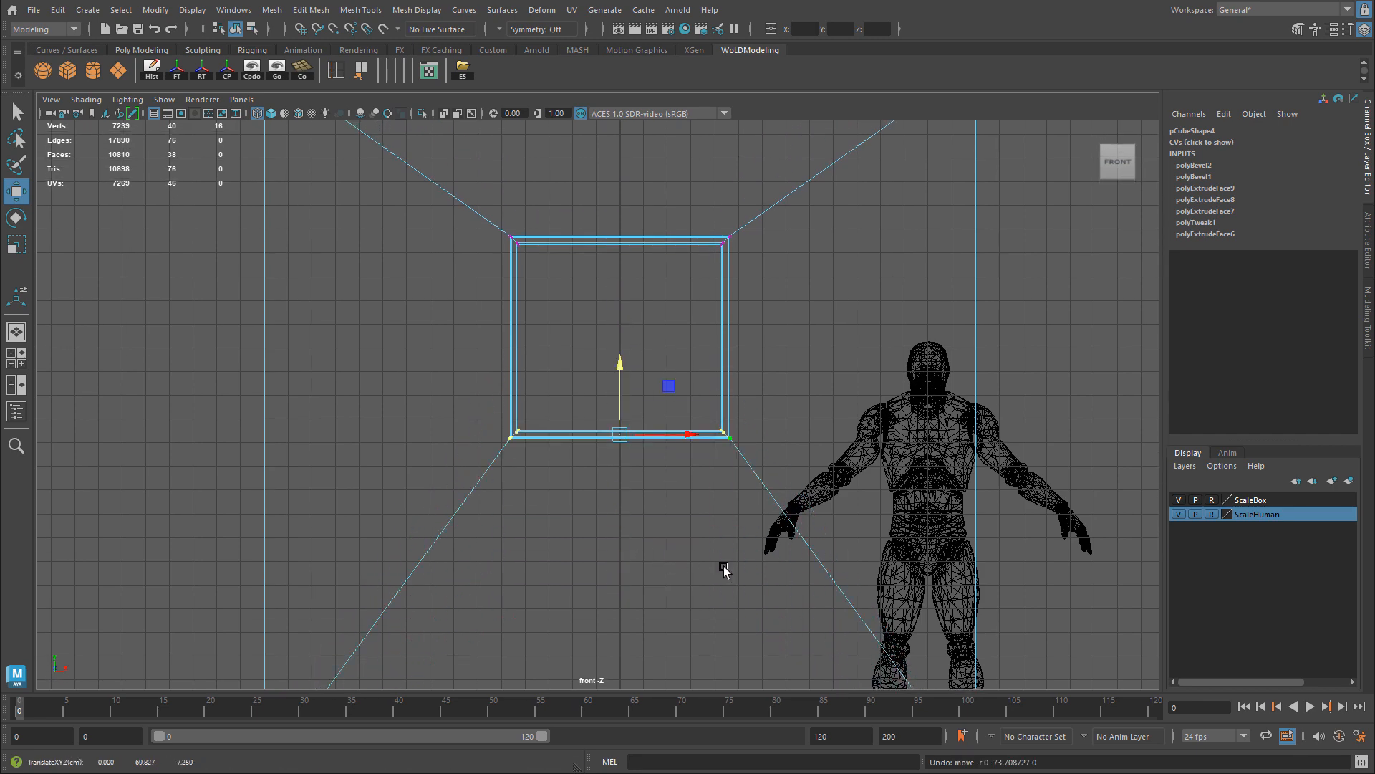
alt+right_drag(723, 566, 545, 511)
alt+middle_drag(545, 510, 556, 477)
key(ctrl+z)
drag(628, 467, 633, 281)
key(ctrl+z)
Step: Return to object mode in the perspective view, duplicate the wall and move the copy to about Translate X 327
alt+right_drag(872, 430, 752, 372)
right_drag(694, 308, 728, 295)
key(space)
key(space)
alt+right_drag(967, 445, 571, 455)
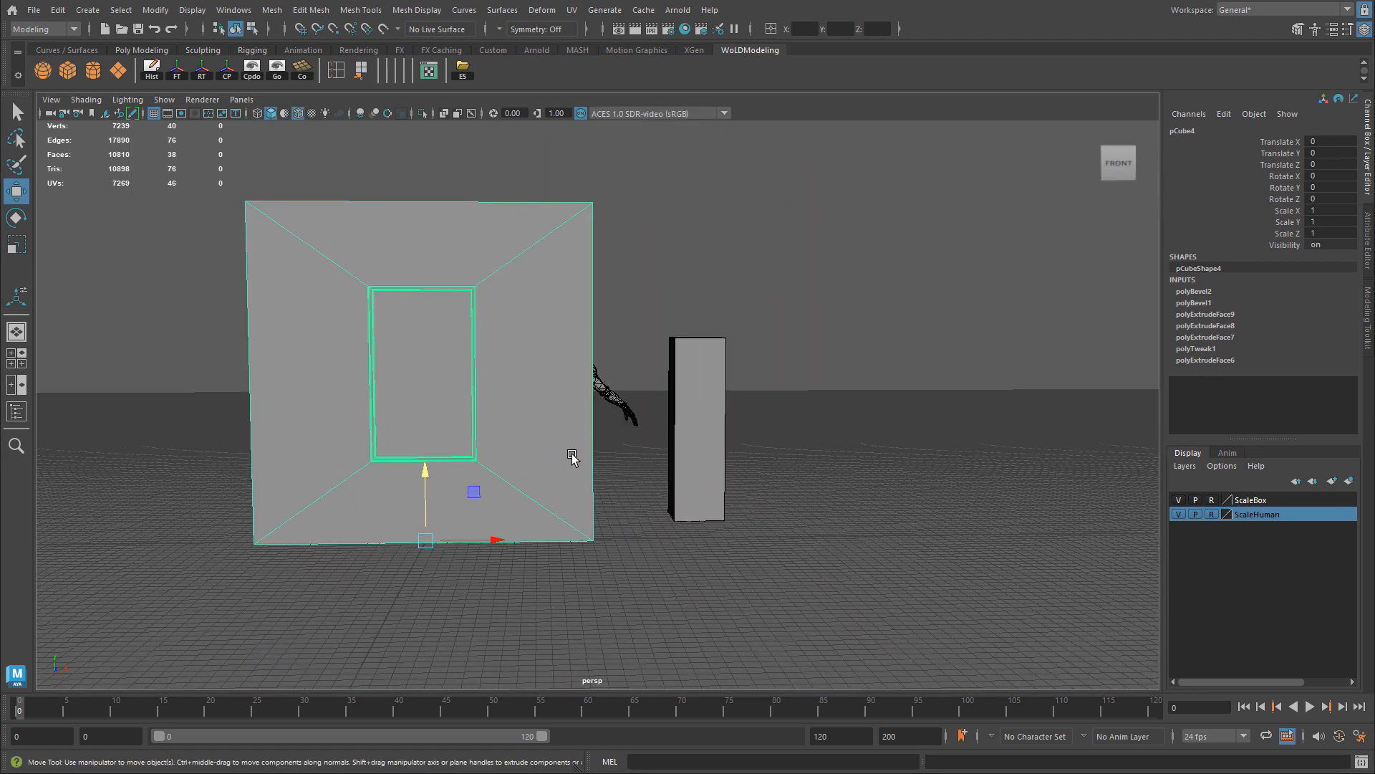
key(ctrl+d)
drag(498, 541, 857, 537)
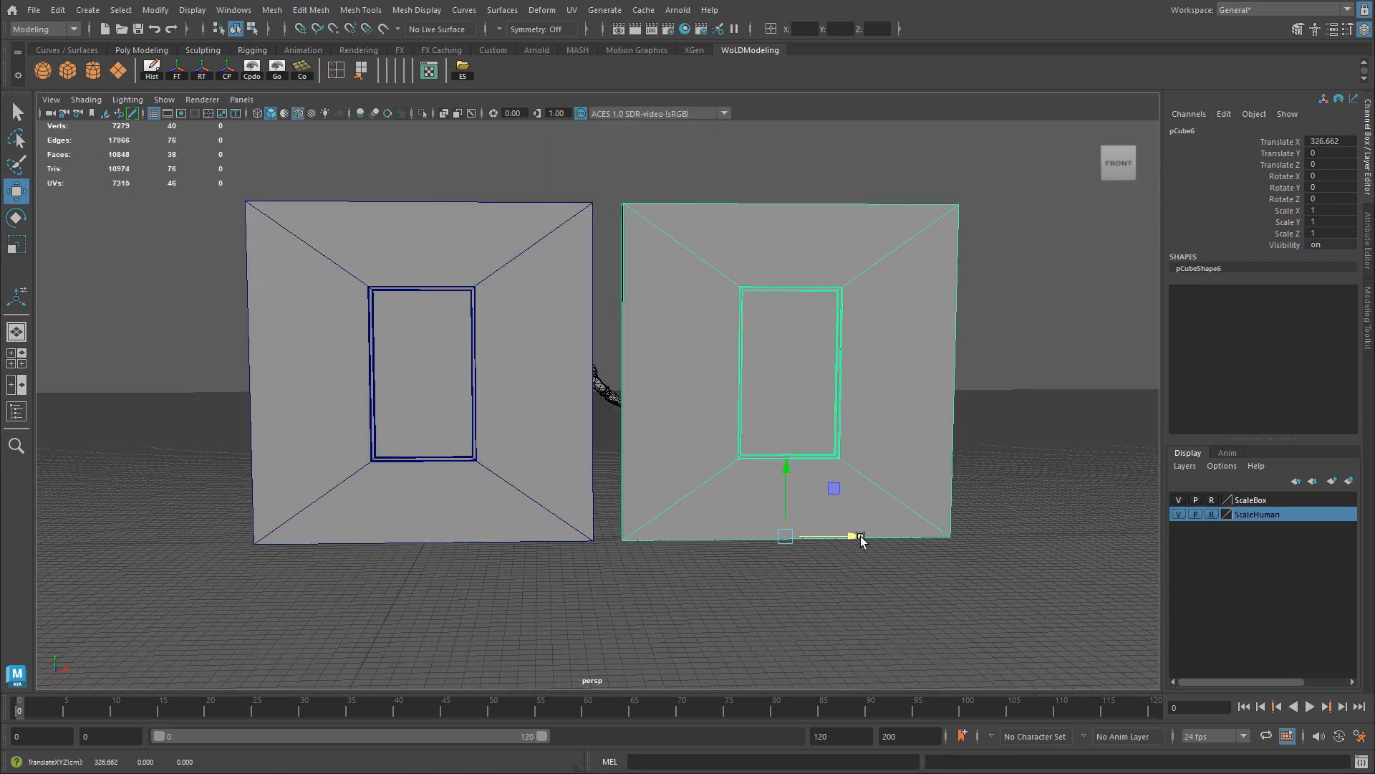
Step: Raise the lower window vertices of the copied wall to shorten its opening, and return to object mode
alt+middle_drag(857, 537, 679, 444)
right_drag(672, 429, 556, 402)
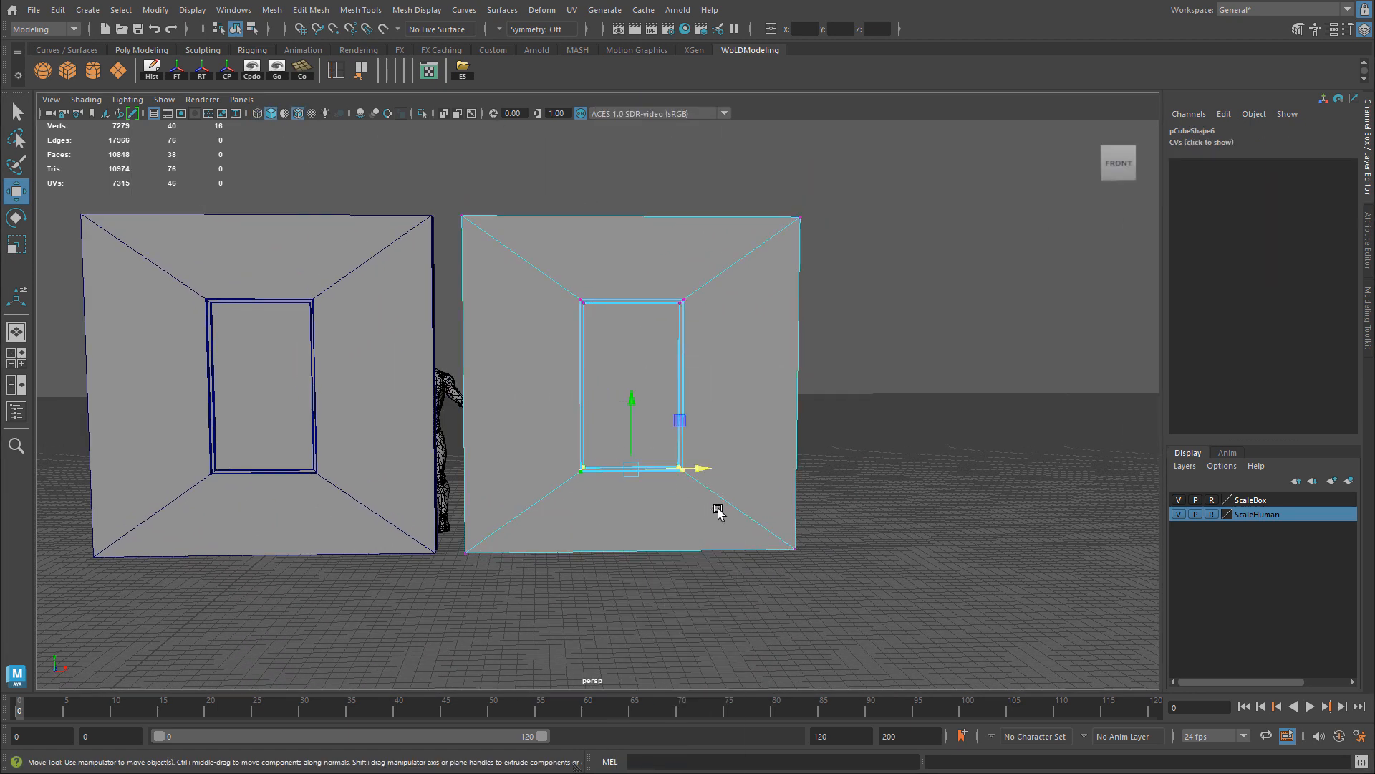
alt+drag(718, 508, 697, 488)
drag(636, 400, 636, 285)
right_drag(669, 316, 751, 294)
Step: Move the copied wall with the shortened window behind the original wall
alt+drag(685, 454, 481, 462)
click(702, 428)
drag(689, 494, 476, 440)
Step: Select both window walls and move them behind the stored walls, to about Translate X -1010 and Z -608
alt+drag(477, 440, 662, 639)
shift+click(717, 446)
alt+middle_drag(731, 459, 913, 550)
drag(884, 533, 341, 534)
drag(265, 560, 331, 288)
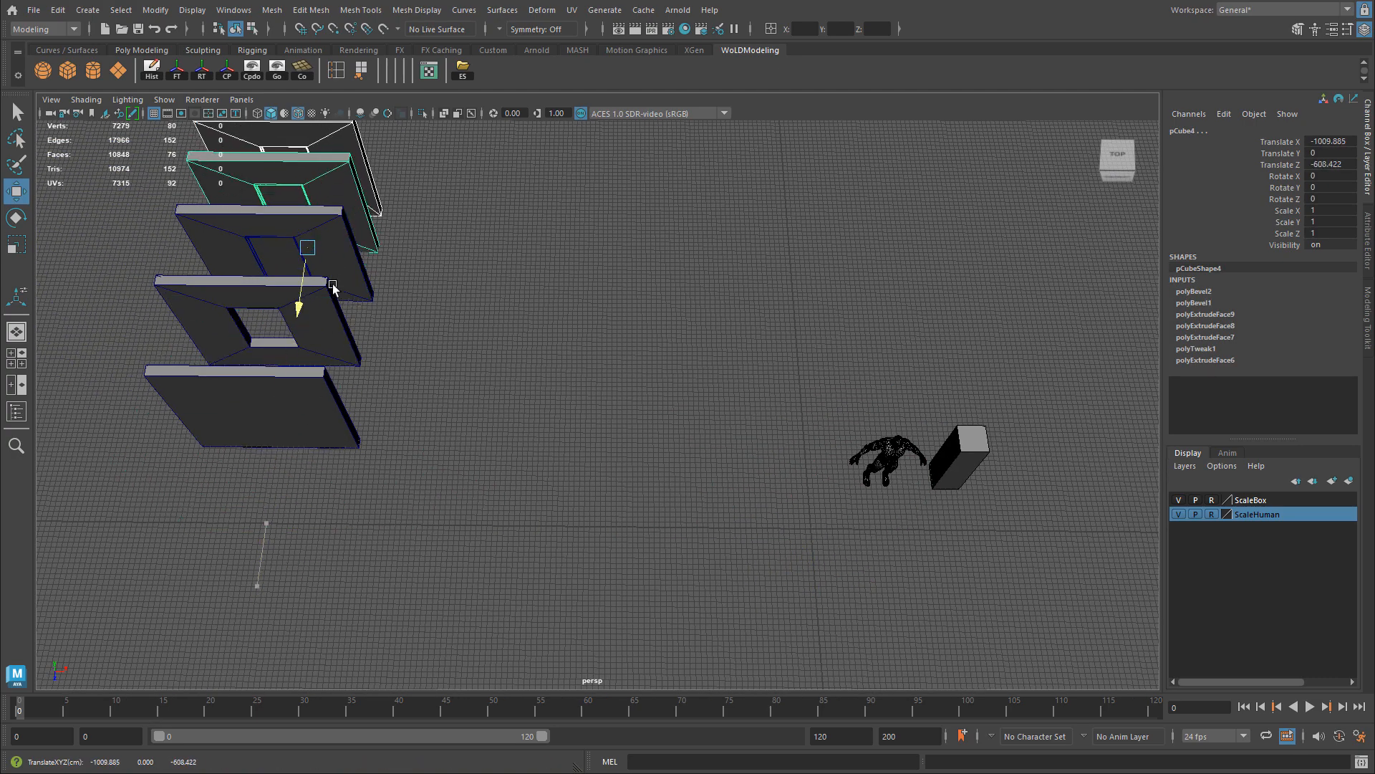
Step: Duplicate the plain stored wall and set the copy's Translate X, Y and Z to 0
alt+middle_drag(332, 288, 391, 418)
click(361, 532)
alt+drag(481, 595, 484, 535)
key(ctrl+d)
alt+middle_drag(451, 647, 331, 524)
alt+drag(332, 524, 434, 459)
drag(1331, 141, 1331, 165)
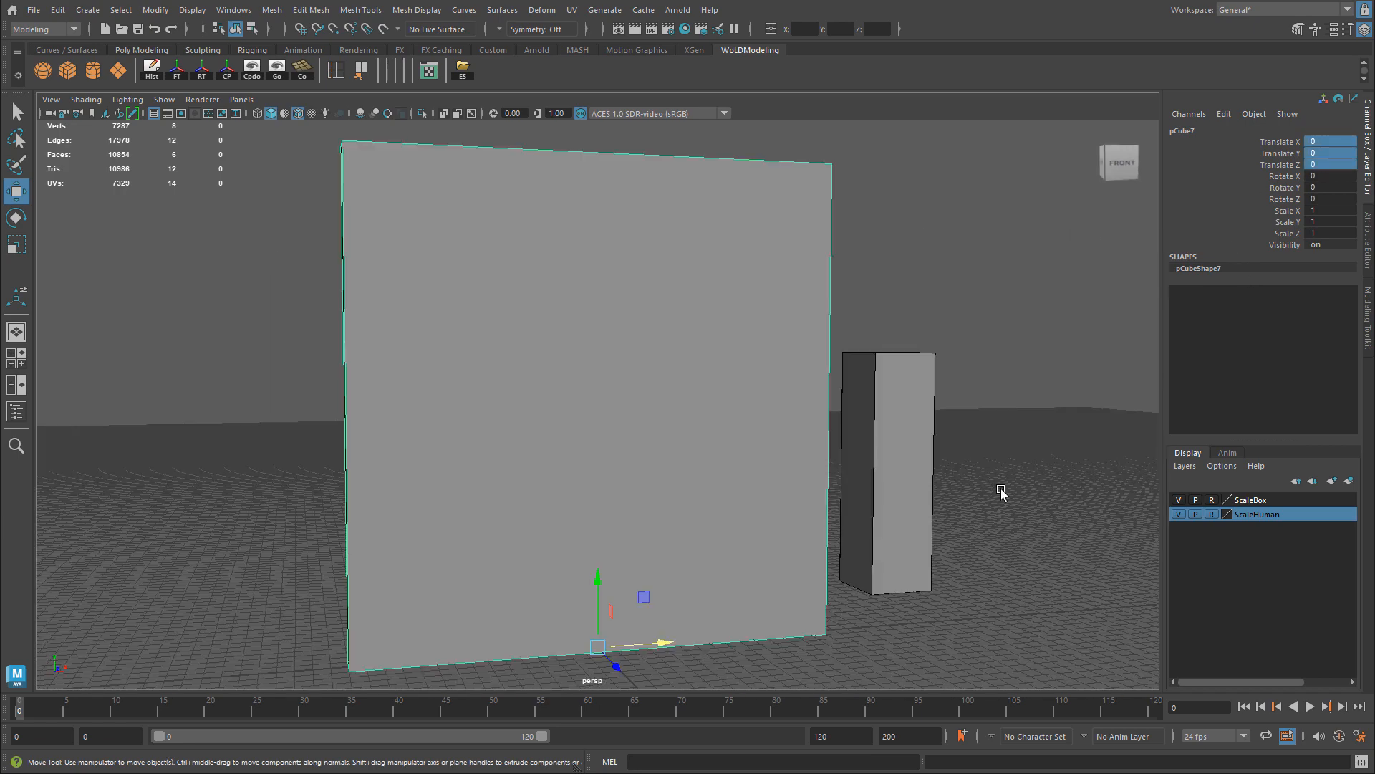
Step: Deselect and reselect the plain wall at the origin, seen from the front
alt+right_drag(1001, 492, 1030, 456)
click(1030, 454)
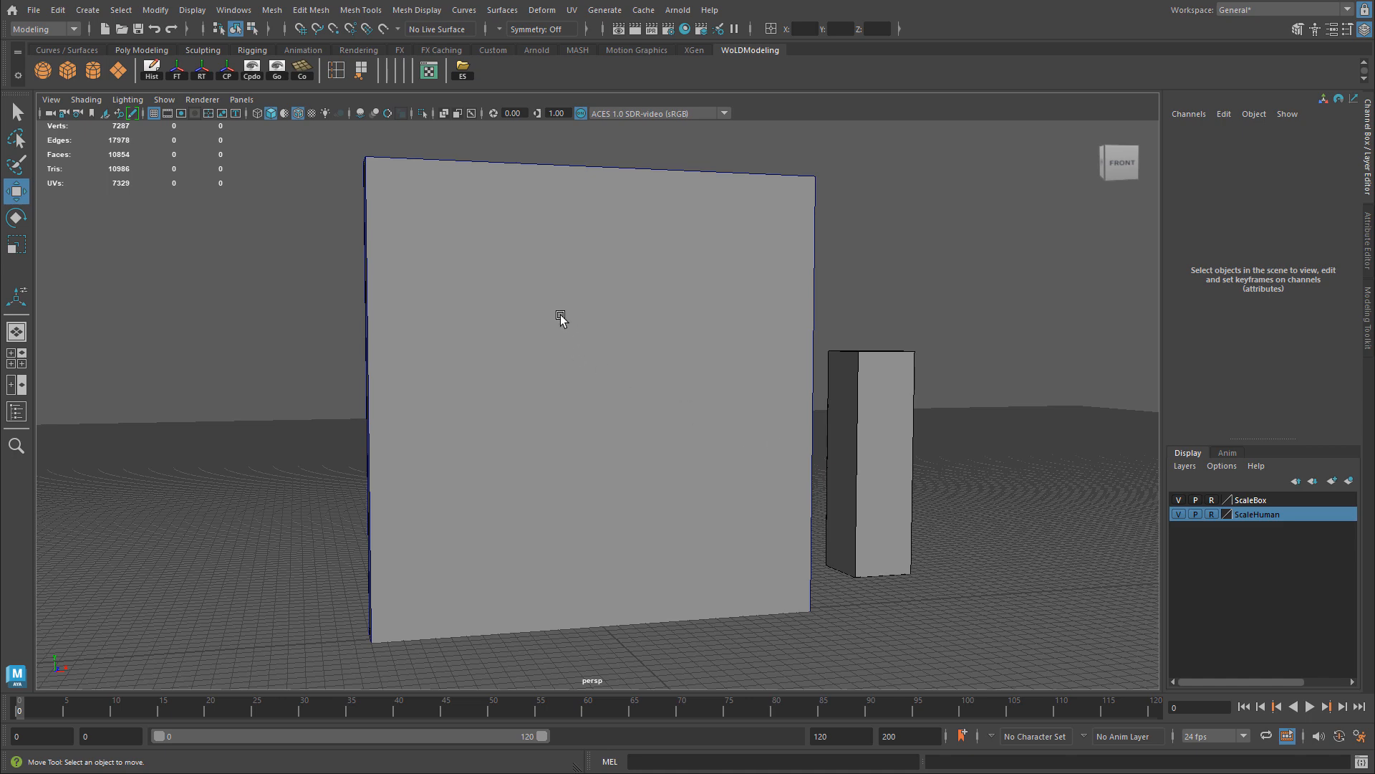
alt+drag(598, 303, 559, 285)
click(537, 253)
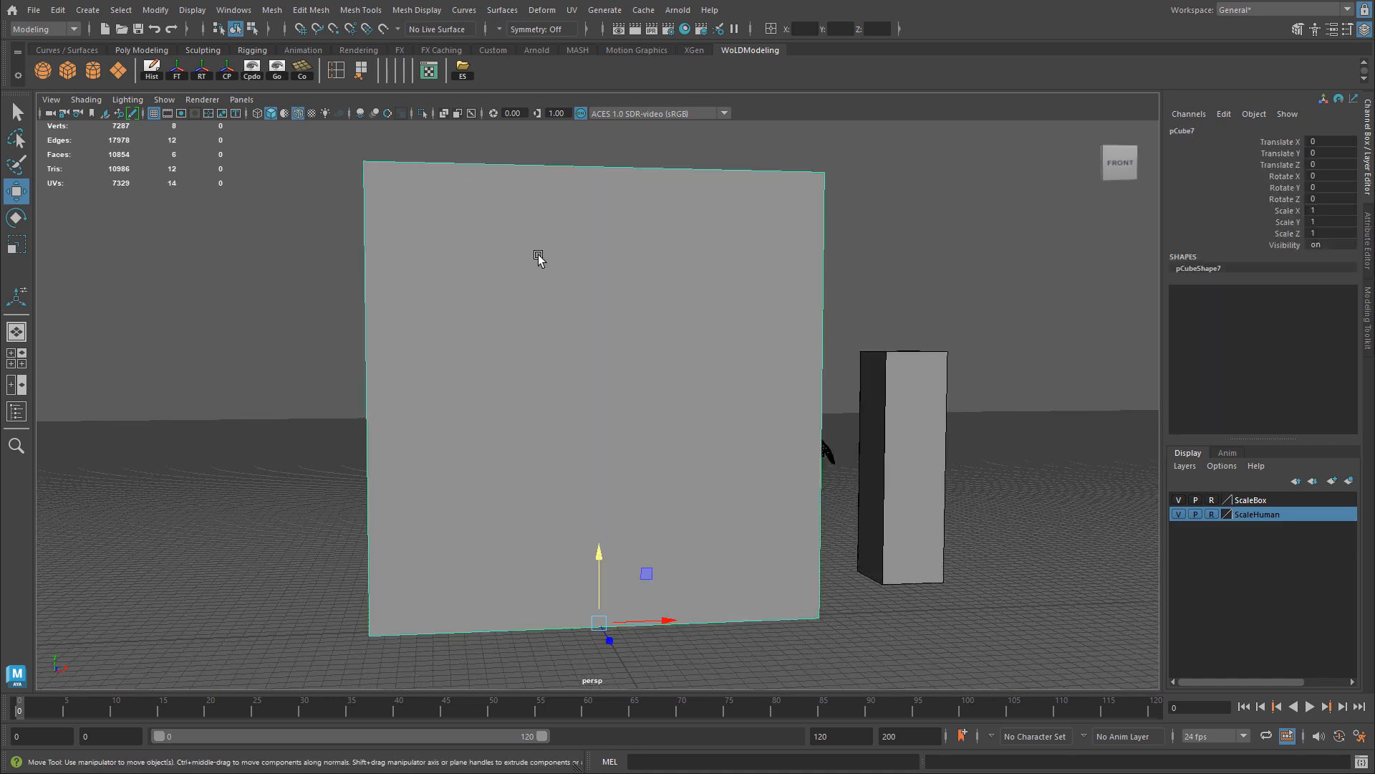
Step: Extrude the plain wall's front and back faces with an offset of 66.7
right_drag(583, 325, 583, 372)
drag(538, 283, 638, 447)
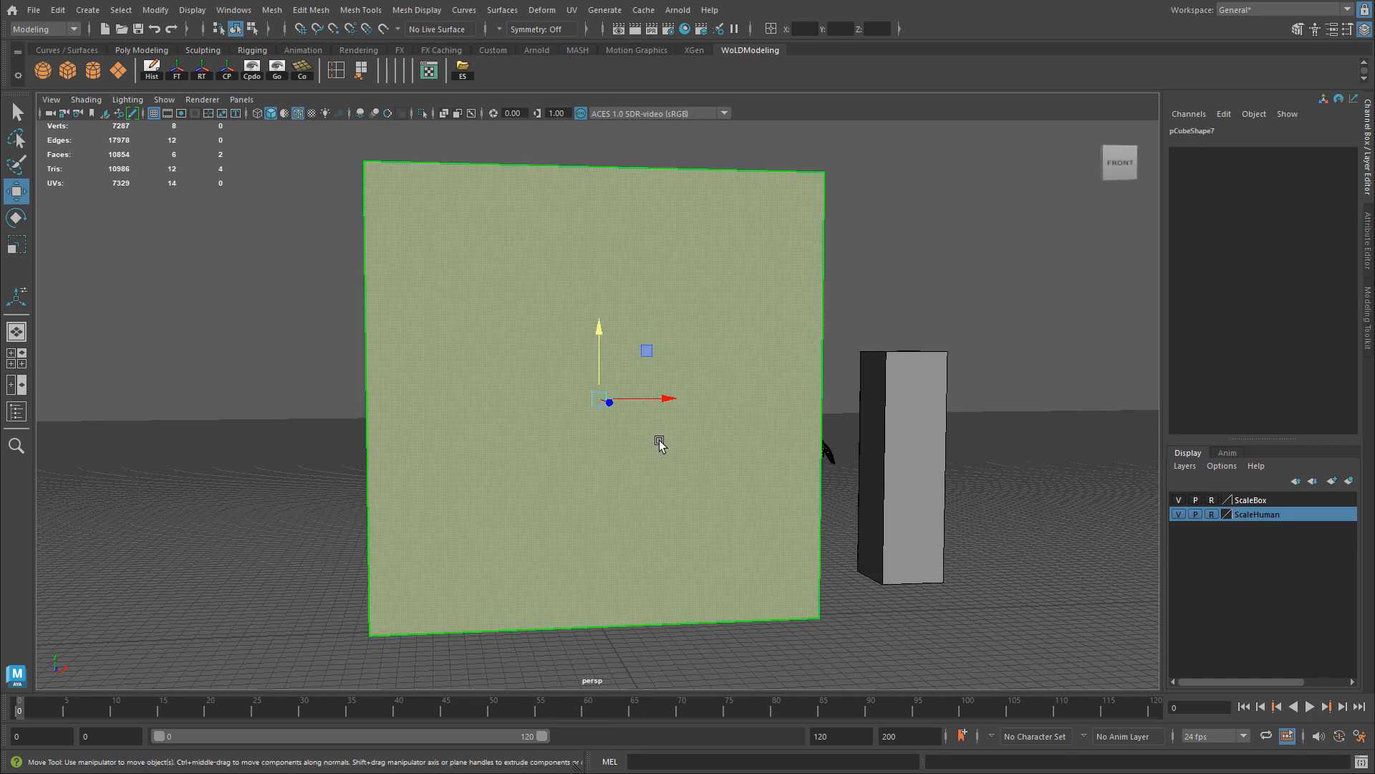
key(ctrl+e)
drag(871, 200, 1342, 218)
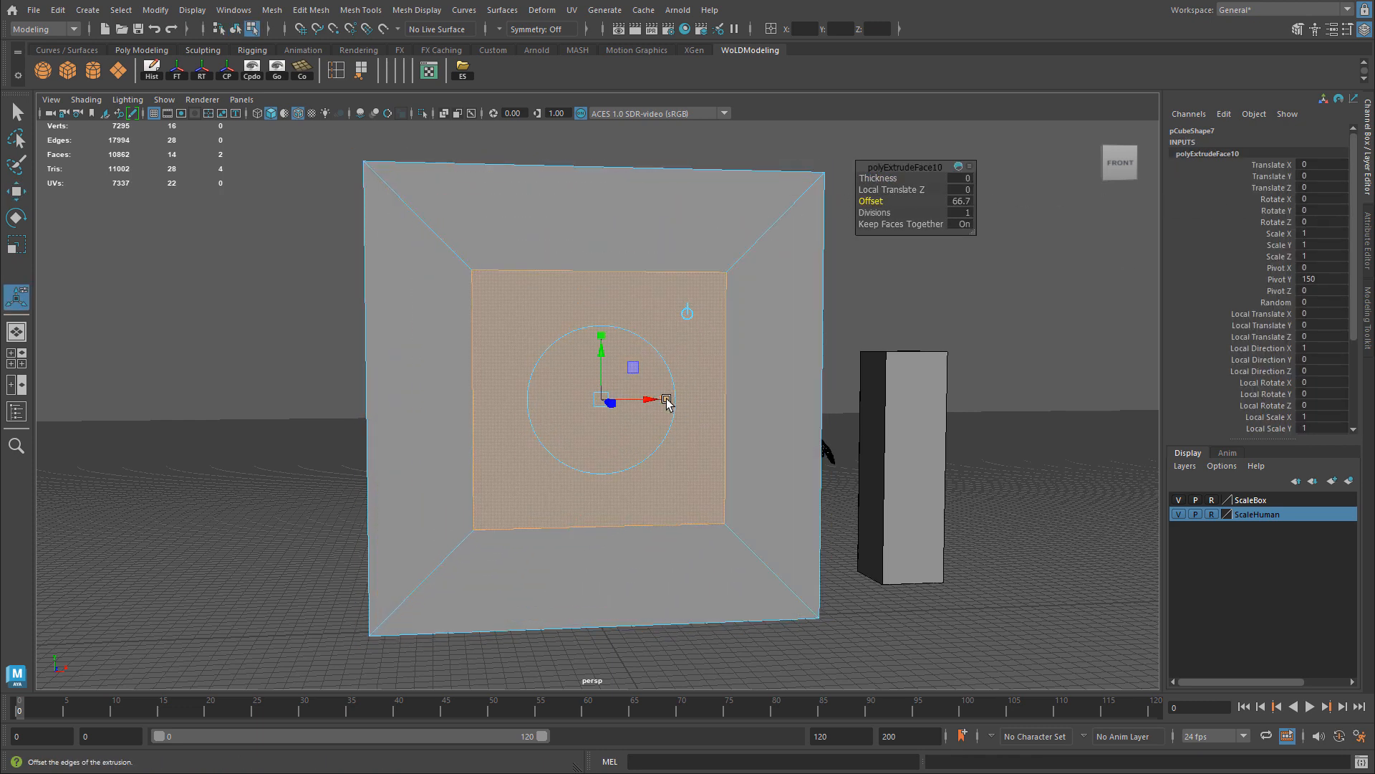
Step: Scale the inset wall faces to Local Scale X 0.856 and Local Scale Y 0.957
drag(665, 399, 652, 399)
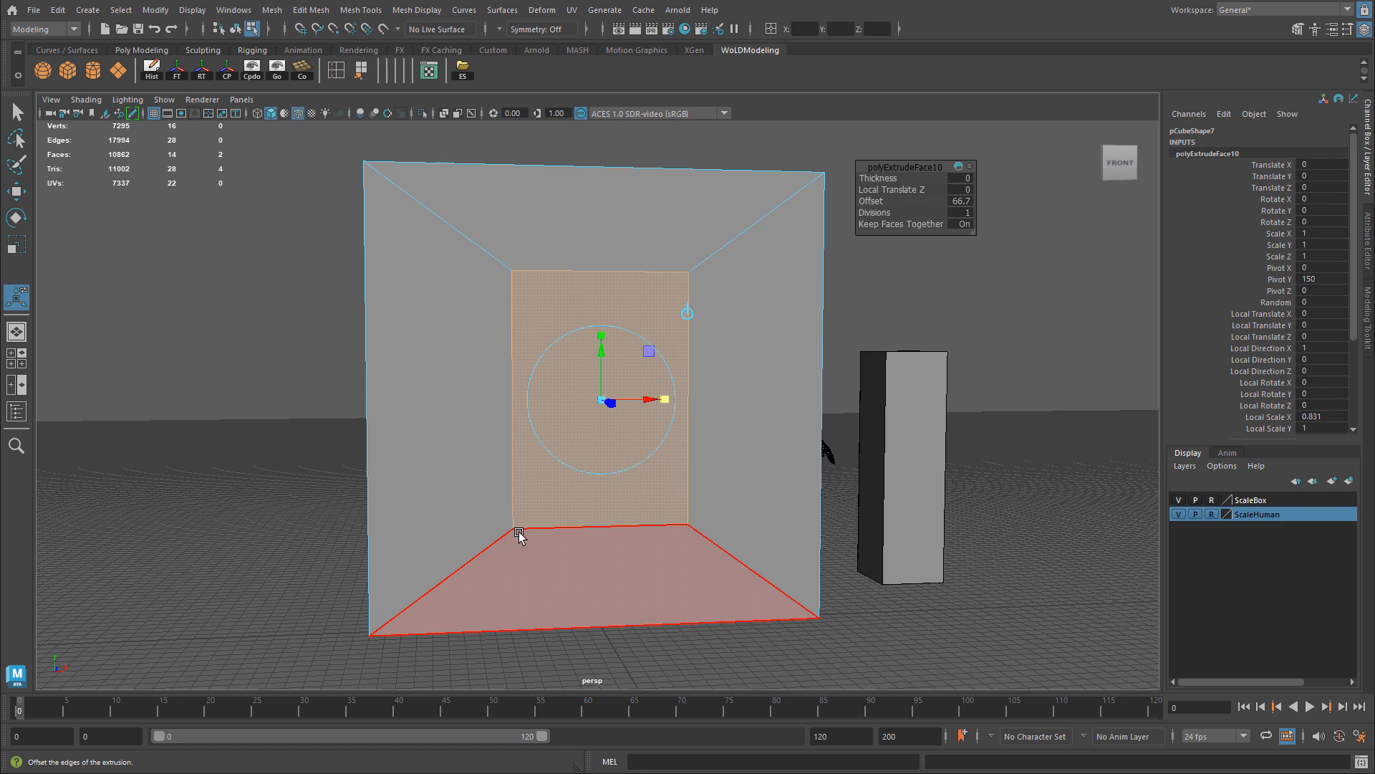
alt+right_drag(601, 507, 607, 483)
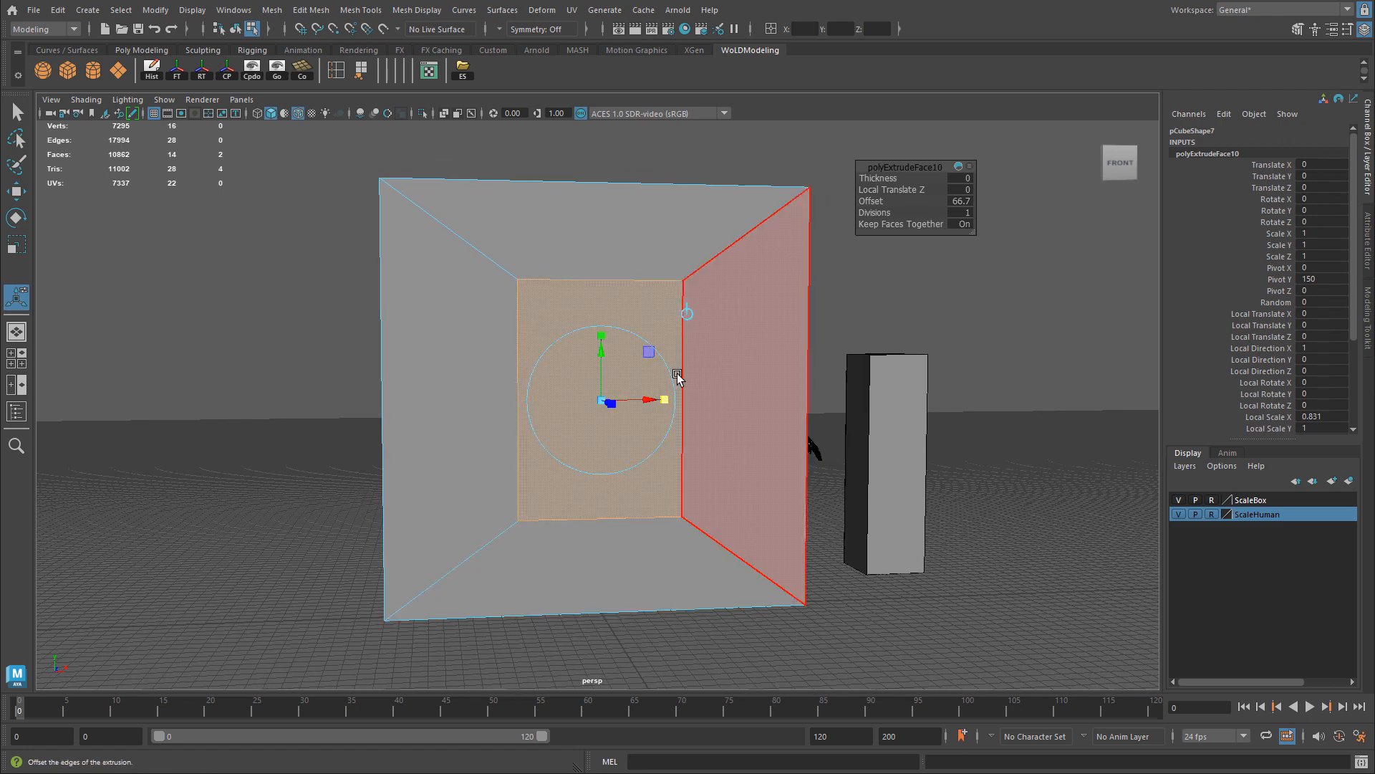
drag(667, 402, 674, 399)
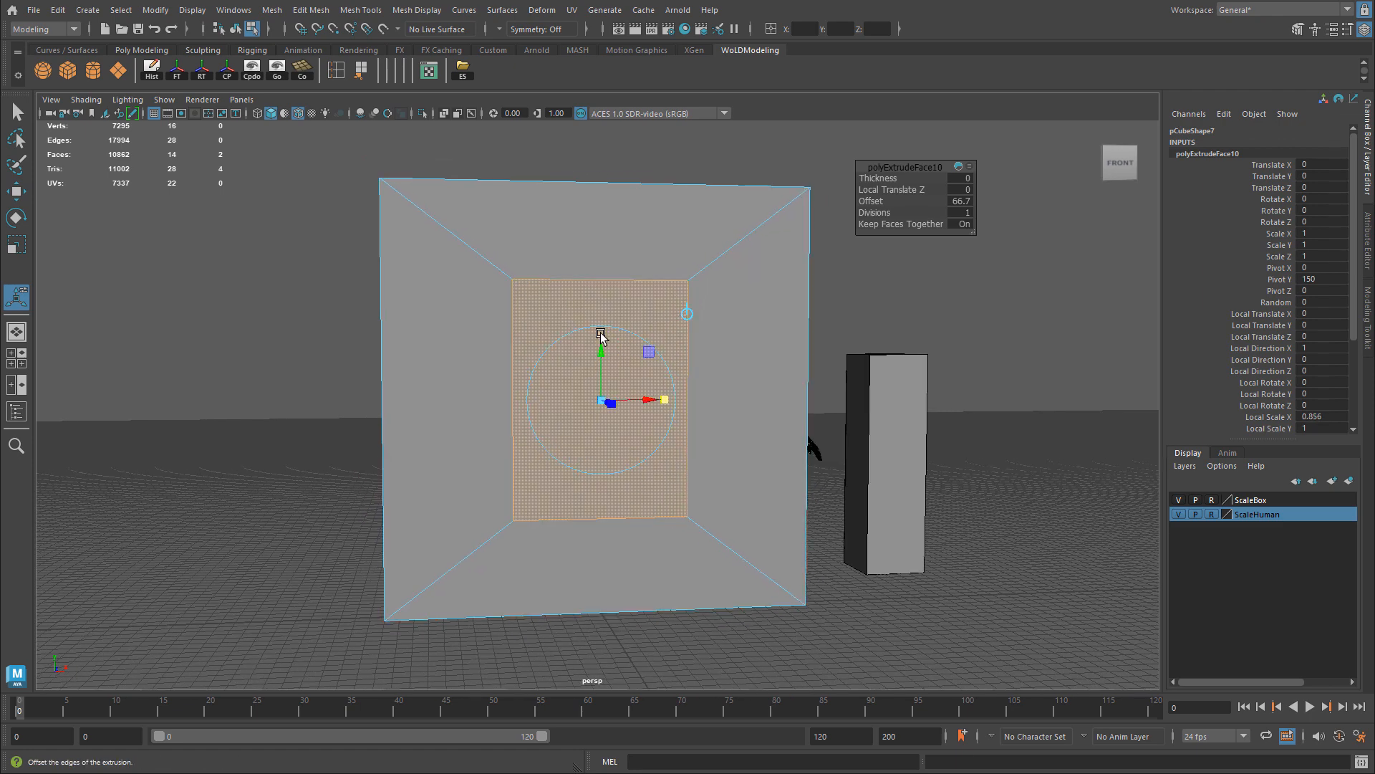
drag(601, 333, 577, 378)
Step: Examine how the inset opening's edges line up with the grid in the front view
key(space)
key(space)
alt+right_drag(295, 492, 691, 466)
alt+middle_drag(691, 466, 698, 493)
alt+right_drag(698, 494, 682, 322)
alt+middle_drag(645, 308, 638, 323)
alt+right_drag(638, 323, 850, 268)
alt+middle_drag(850, 267, 895, 336)
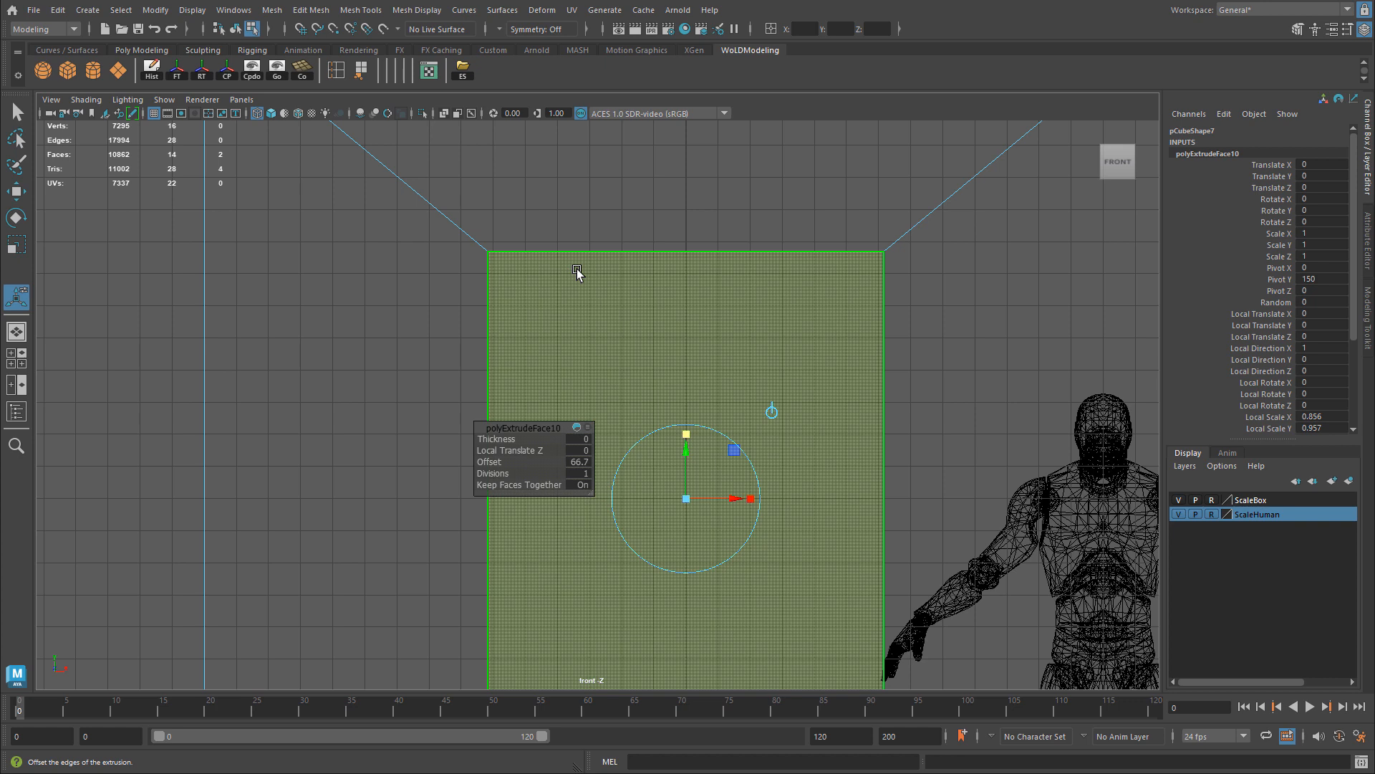
alt+right_drag(547, 253, 673, 251)
alt+middle_drag(571, 263, 652, 321)
alt+right_drag(652, 321, 724, 301)
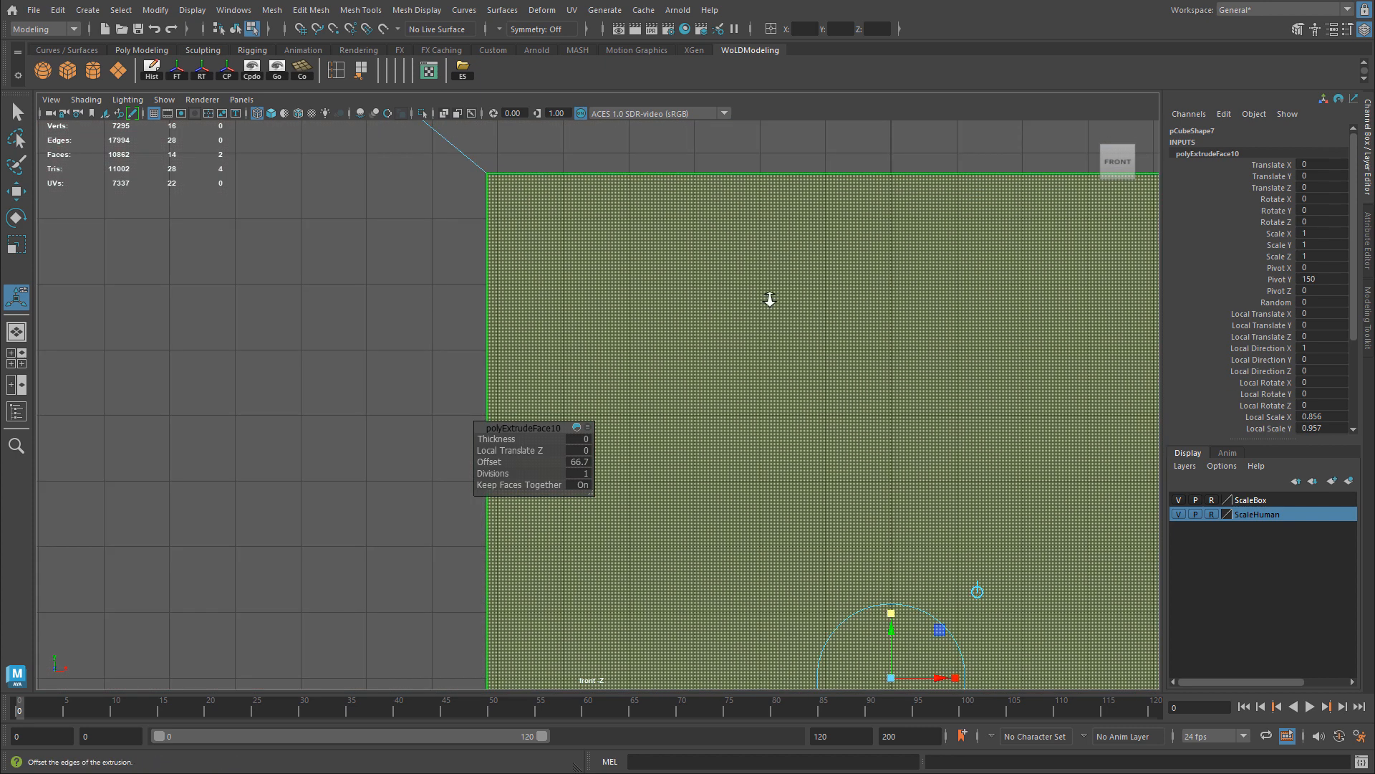
alt+middle_drag(766, 295, 823, 152)
alt+right_drag(823, 152, 866, 238)
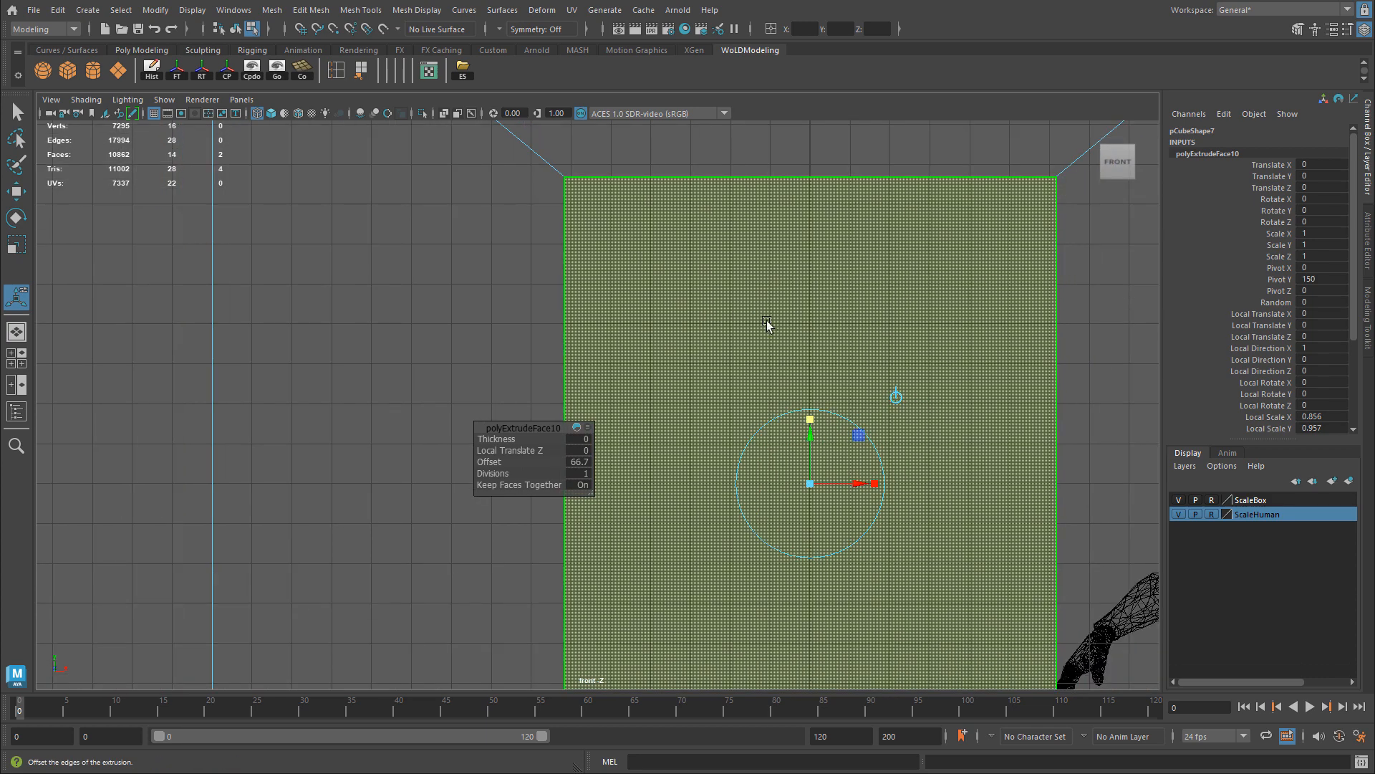
Step: Undo the inset extrusion and its scaling, and return the plain wall to object selection in perspective view
key(space)
key(space)
alt+drag(801, 288, 806, 293)
key(ctrl+z)
key(ctrl+z)
key(ctrl+z)
key(ctrl+z)
key(ctrl+z)
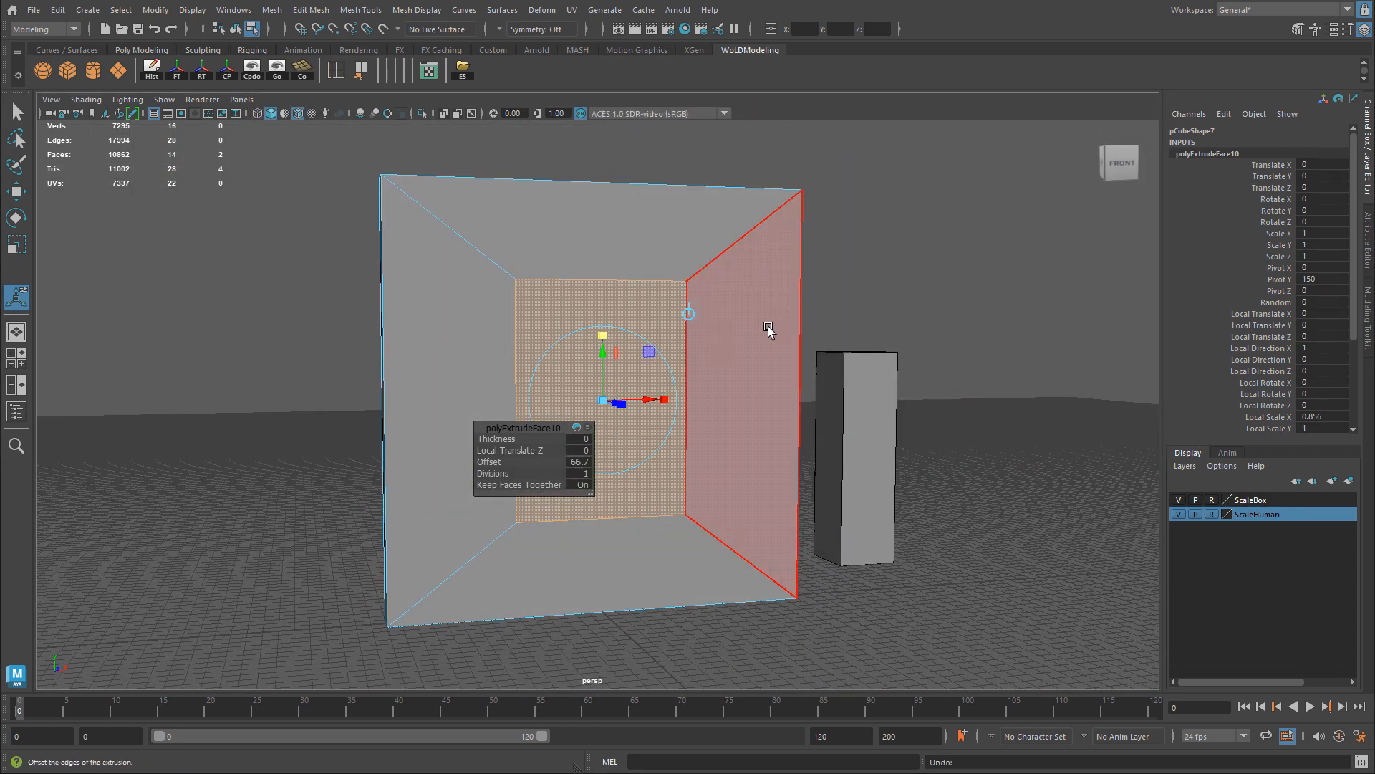
key(ctrl+z)
right_drag(700, 257, 767, 238)
alt+drag(826, 237, 835, 239)
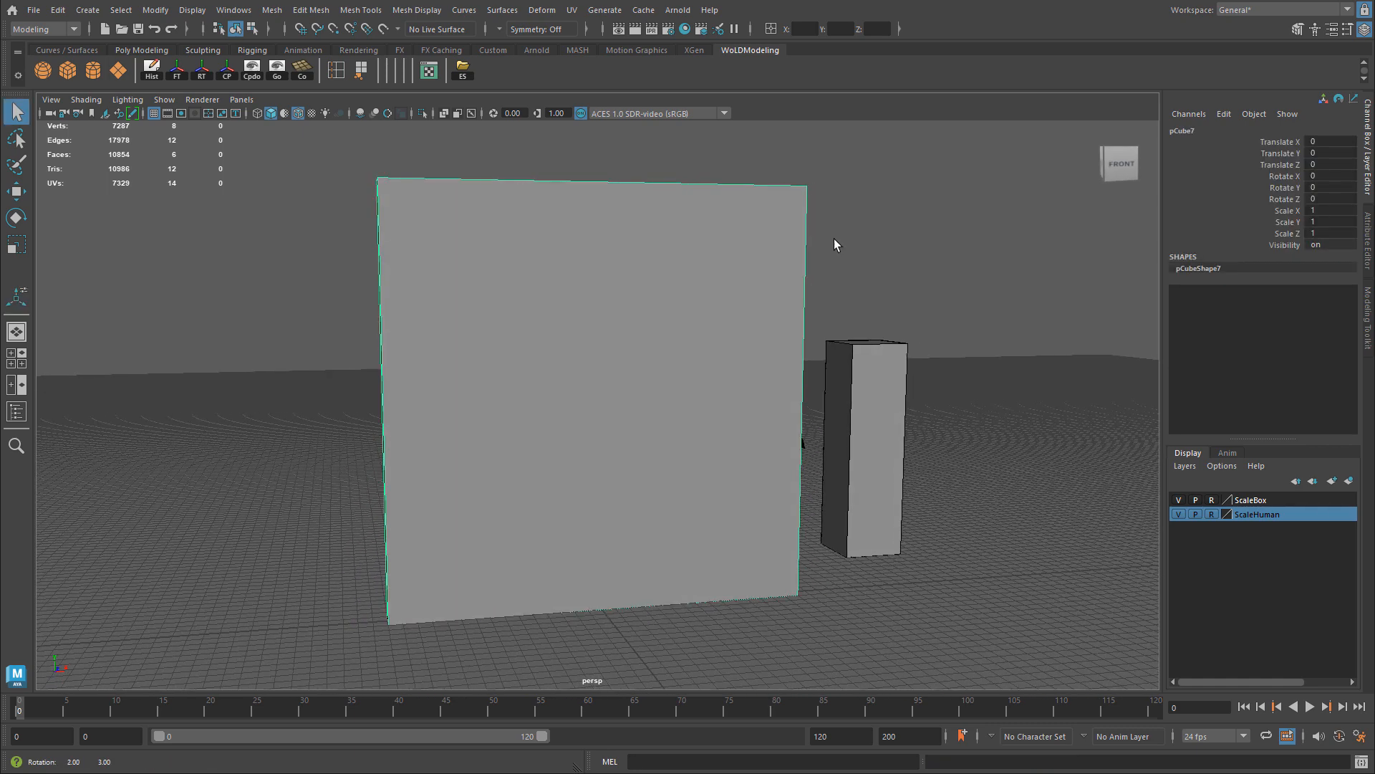
Step: Insert two vertical and two horizontal edge loops around the wall with Multi-Cut to outline a central window
click(1369, 302)
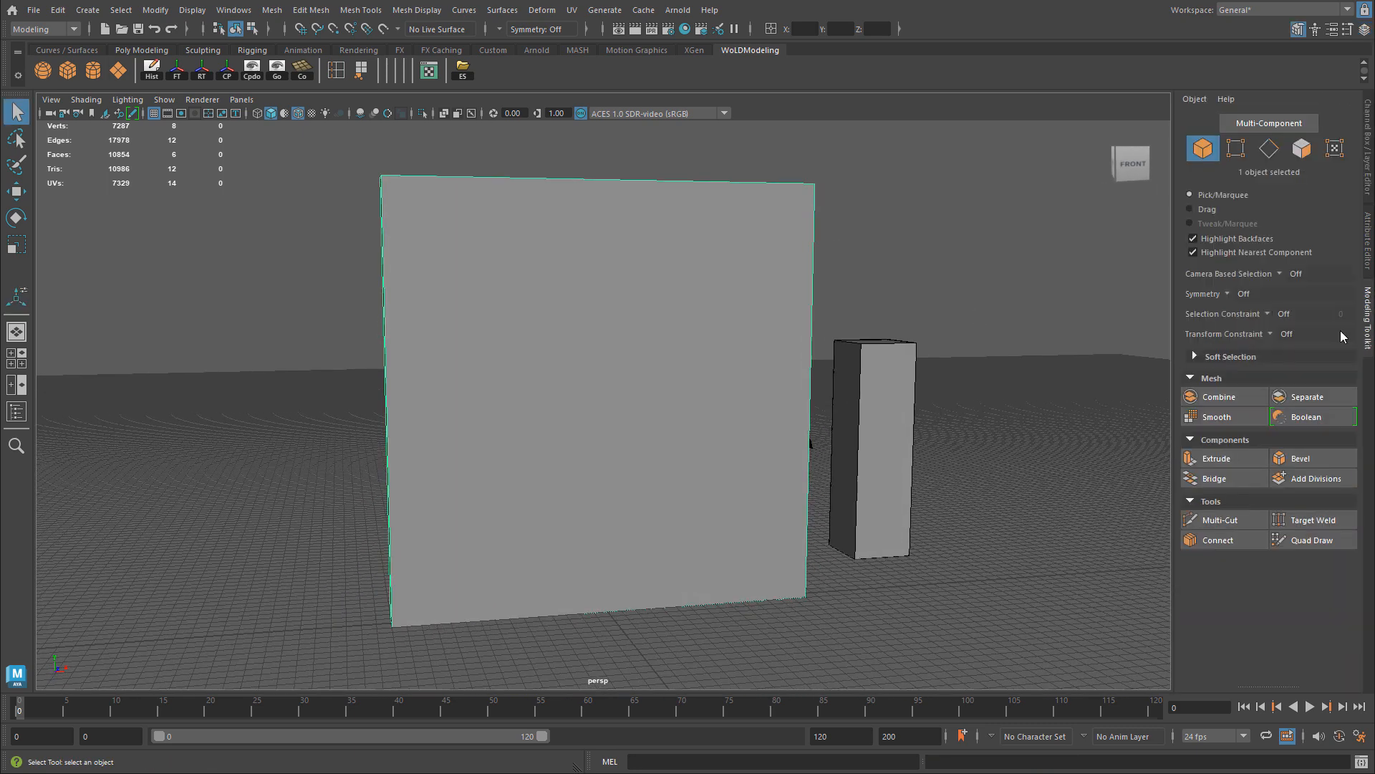
click(1243, 520)
alt+drag(917, 534, 783, 448)
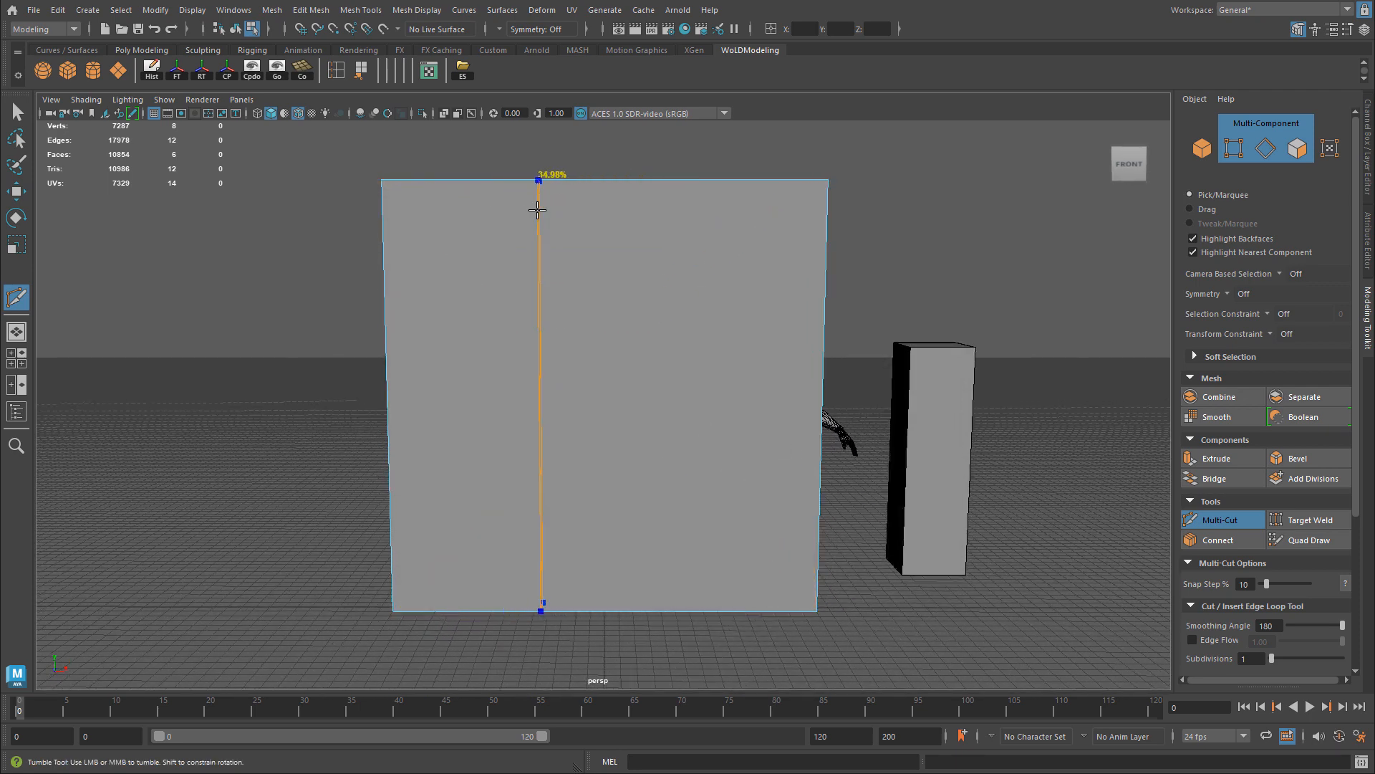
ctrl+click(531, 210)
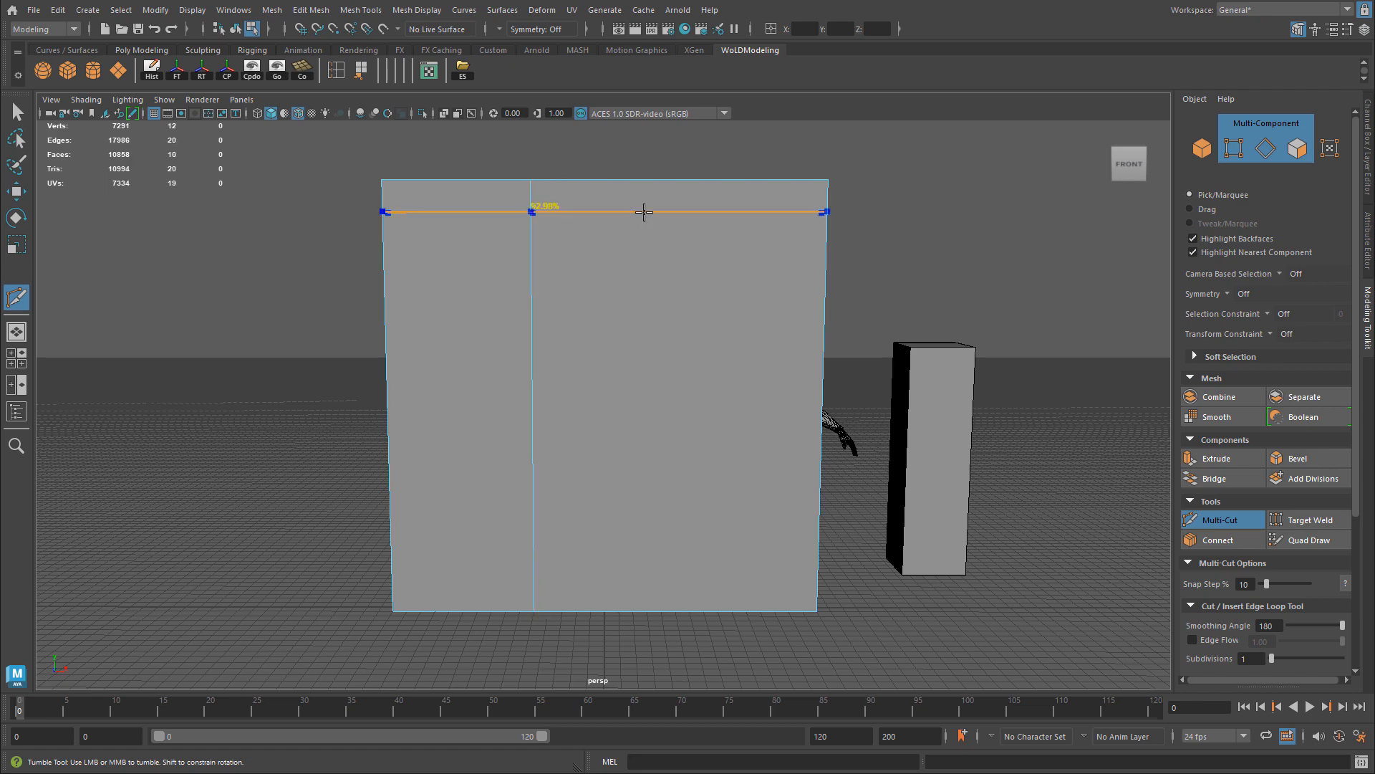
ctrl+click(698, 211)
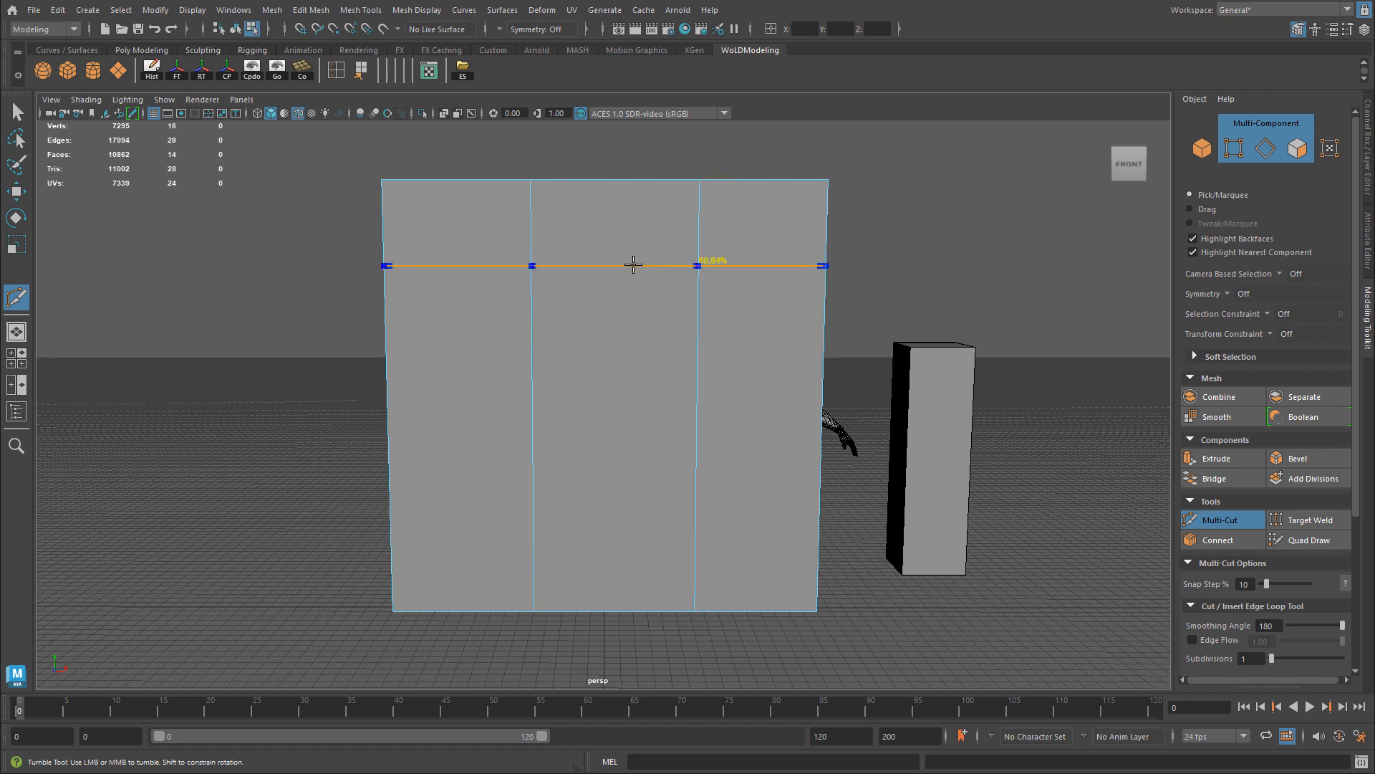
ctrl+click(635, 265)
ctrl+click(633, 485)
Step: Leave Multi-Cut and examine the new edge loops against the grid lines in the front view
key(space)
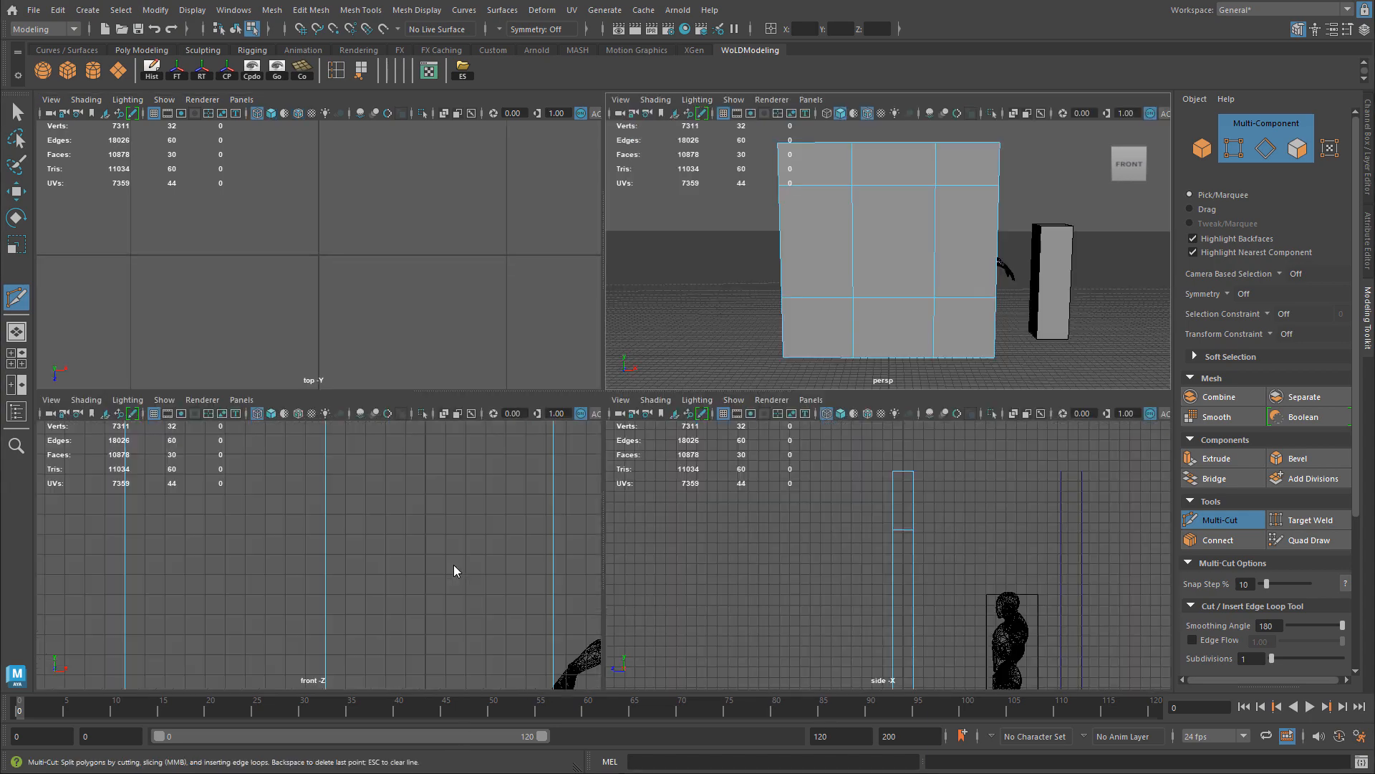
key(space)
alt+right_drag(653, 488, 539, 469)
alt+middle_drag(674, 447, 591, 447)
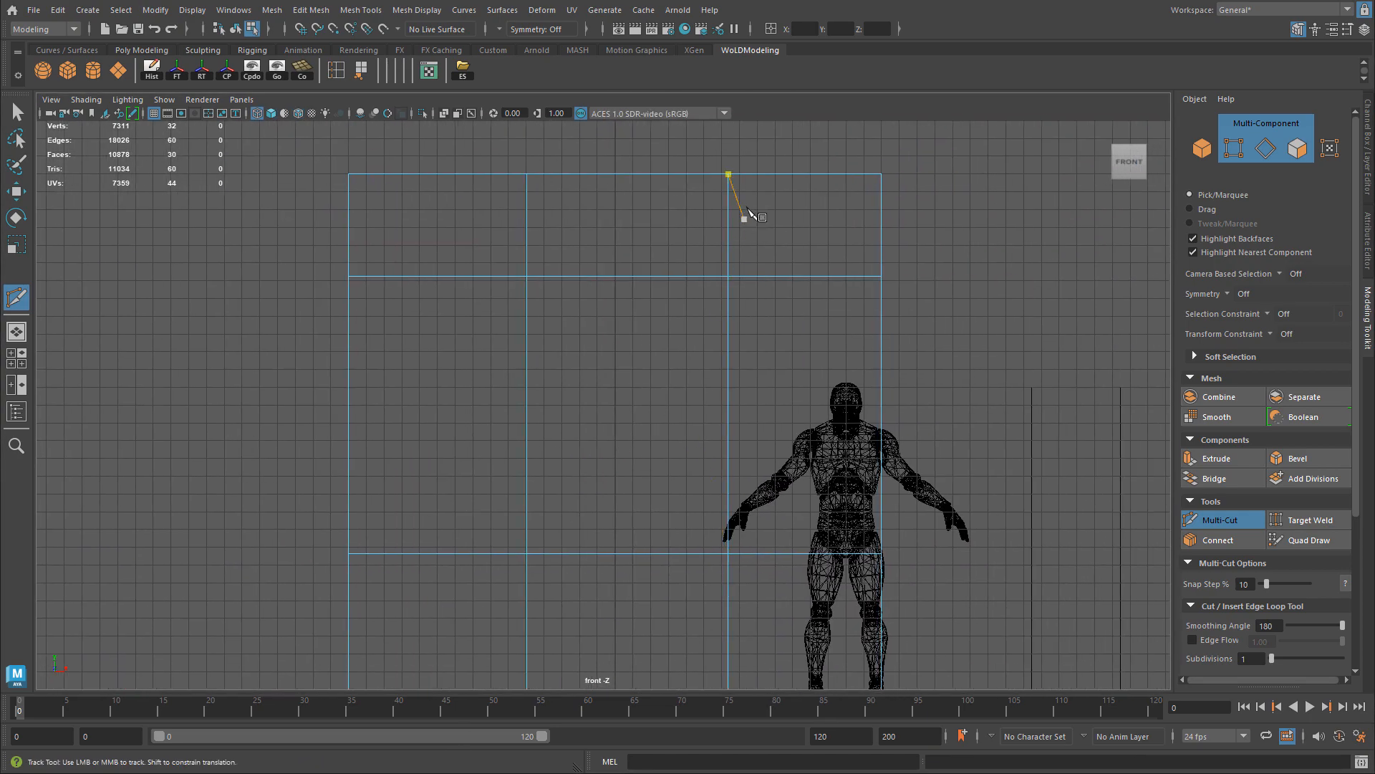
key(w)
alt+middle_drag(681, 303, 583, 292)
alt+right_drag(583, 292, 678, 329)
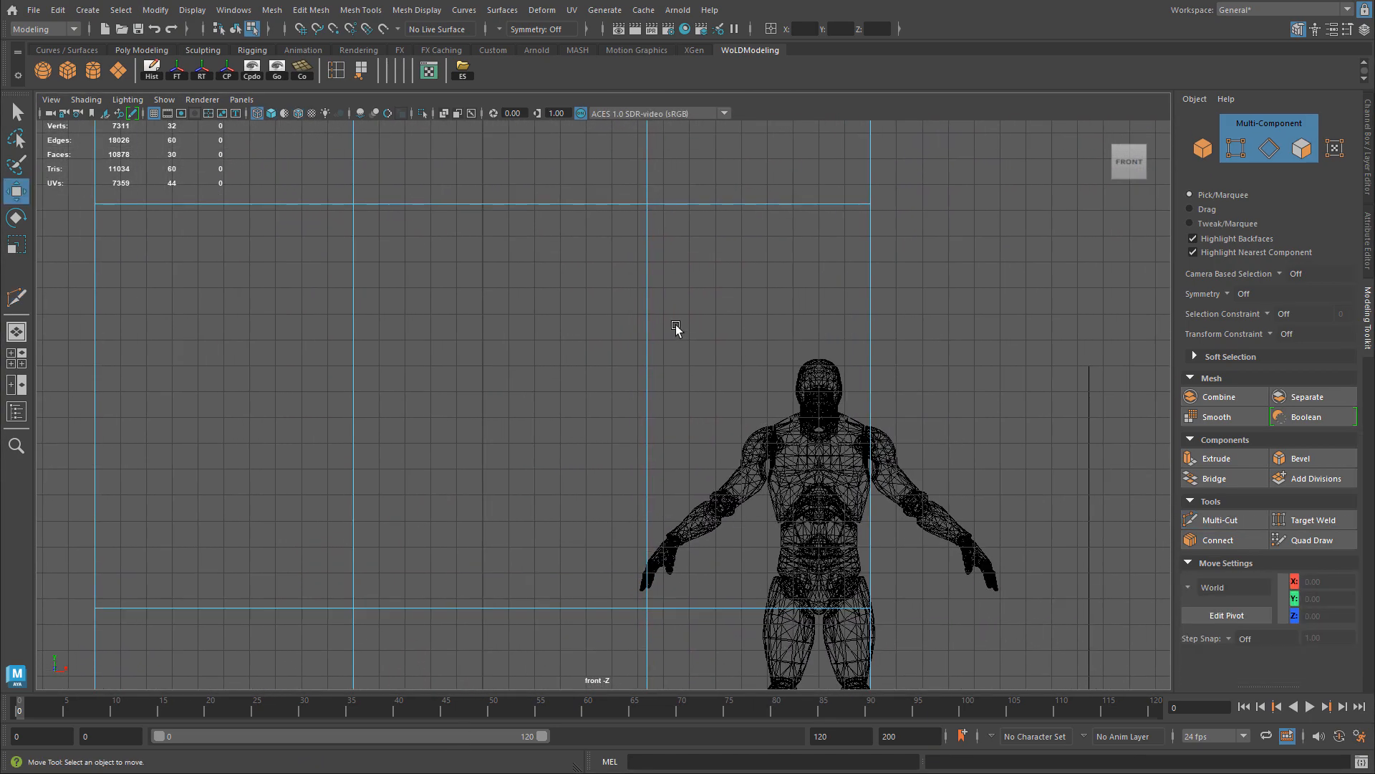
alt+middle_drag(678, 329, 759, 427)
alt+right_drag(759, 427, 830, 456)
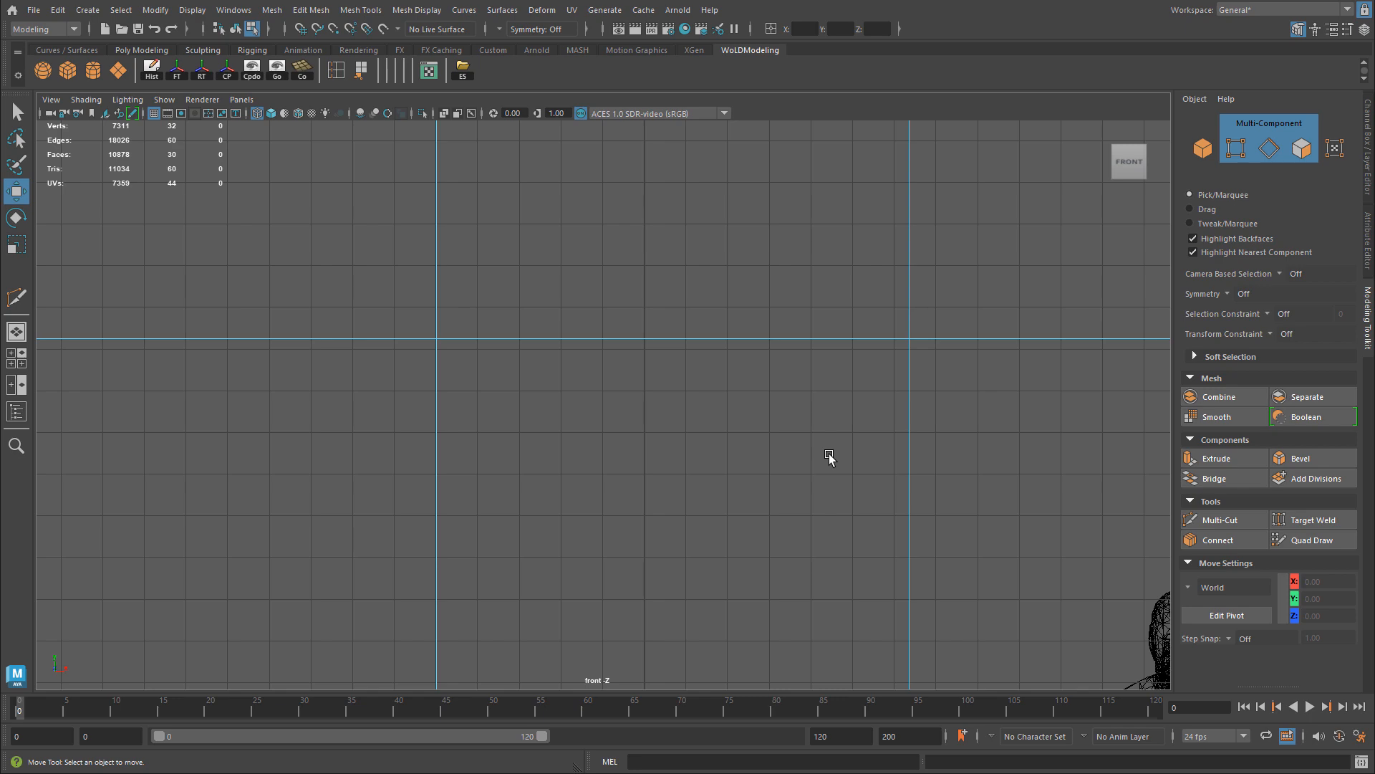
alt+right_drag(900, 429, 444, 408)
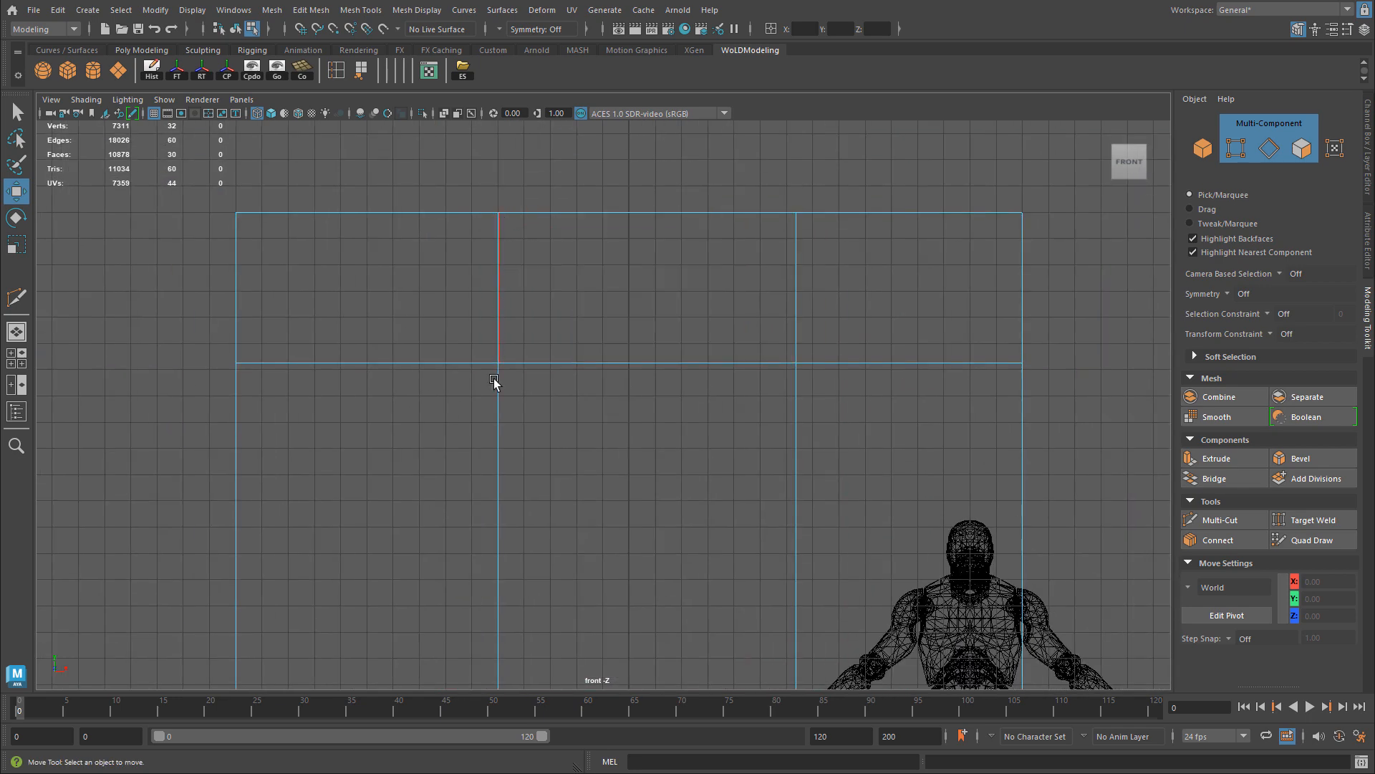
alt+middle_drag(556, 522, 476, 307)
alt+right_drag(476, 308, 580, 333)
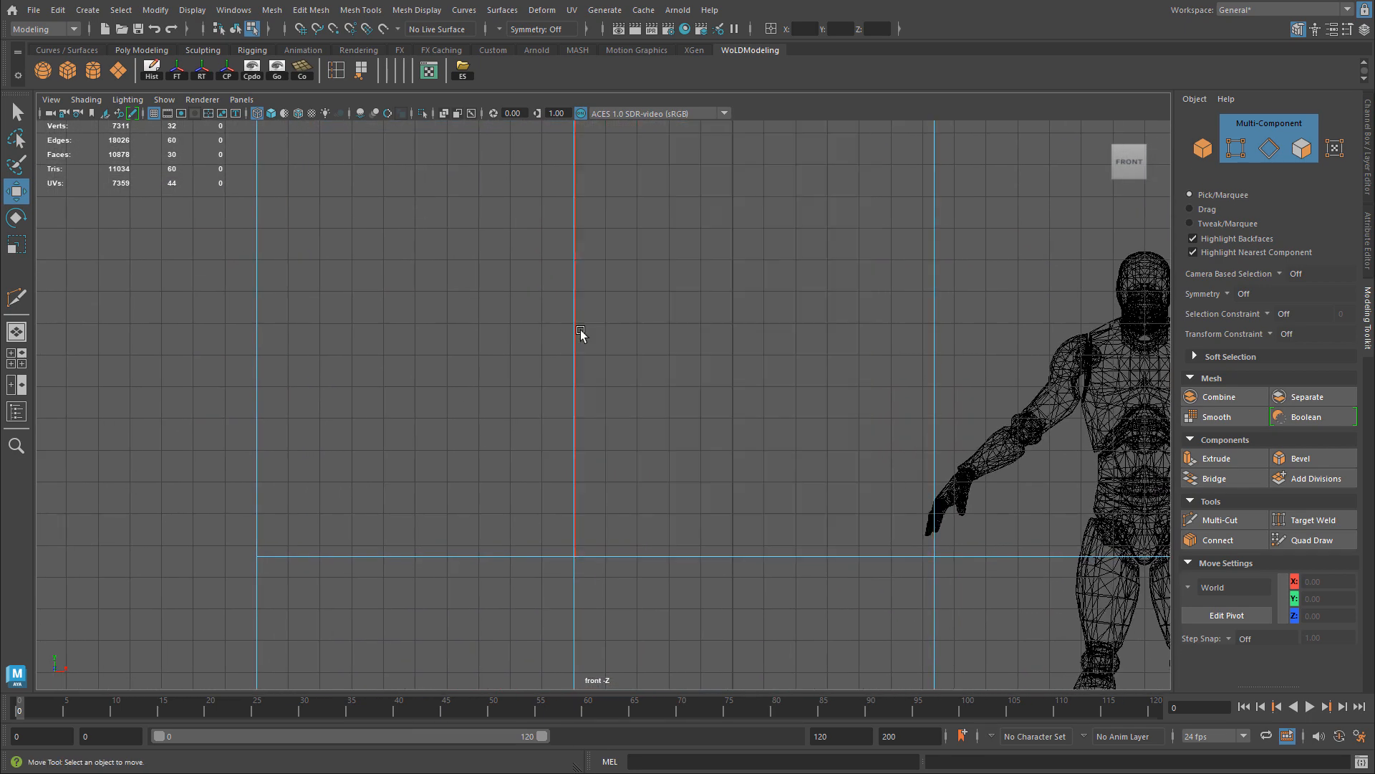
alt+middle_drag(769, 326, 775, 433)
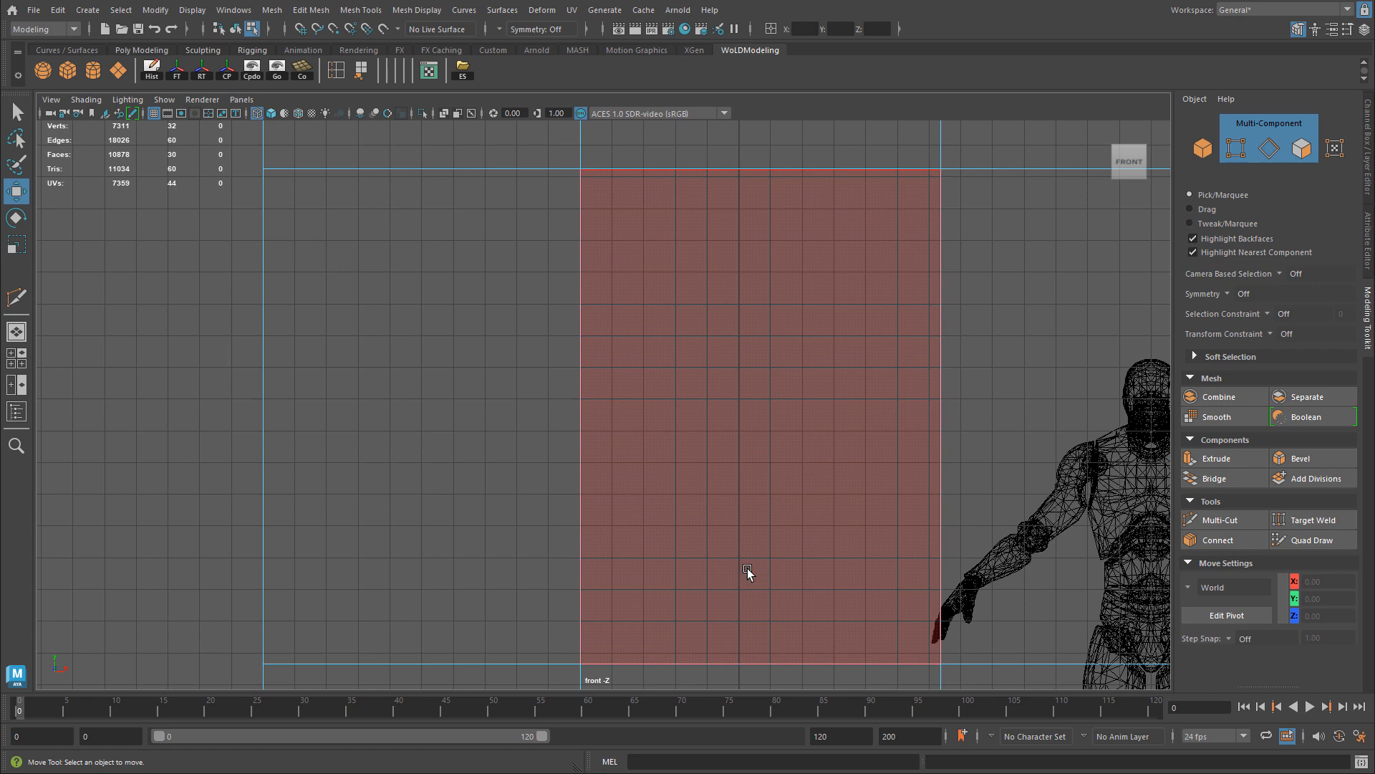
scroll(798, 466, down, 2)
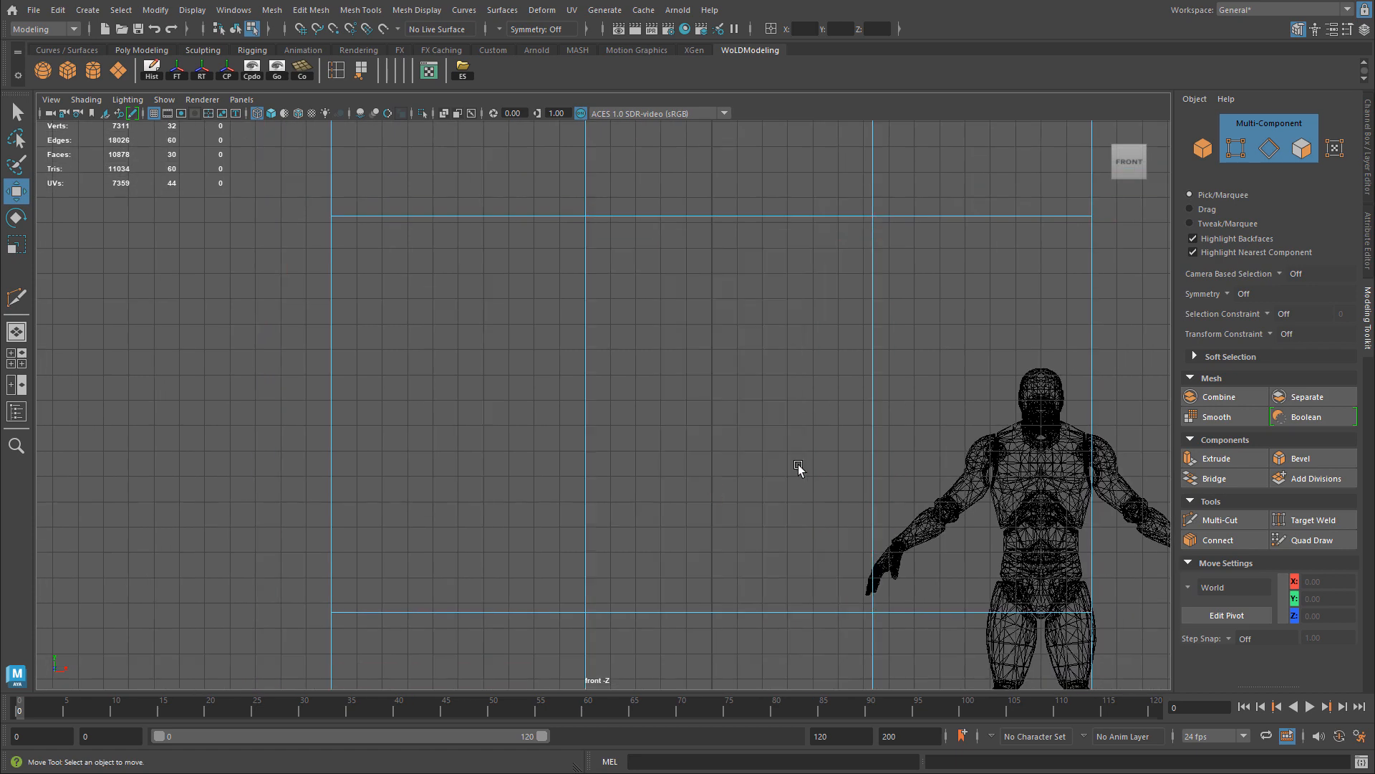
Step: Check the grid's length and width, line spacing and subdivisions in the Grid Options
right_drag(983, 332, 1012, 324)
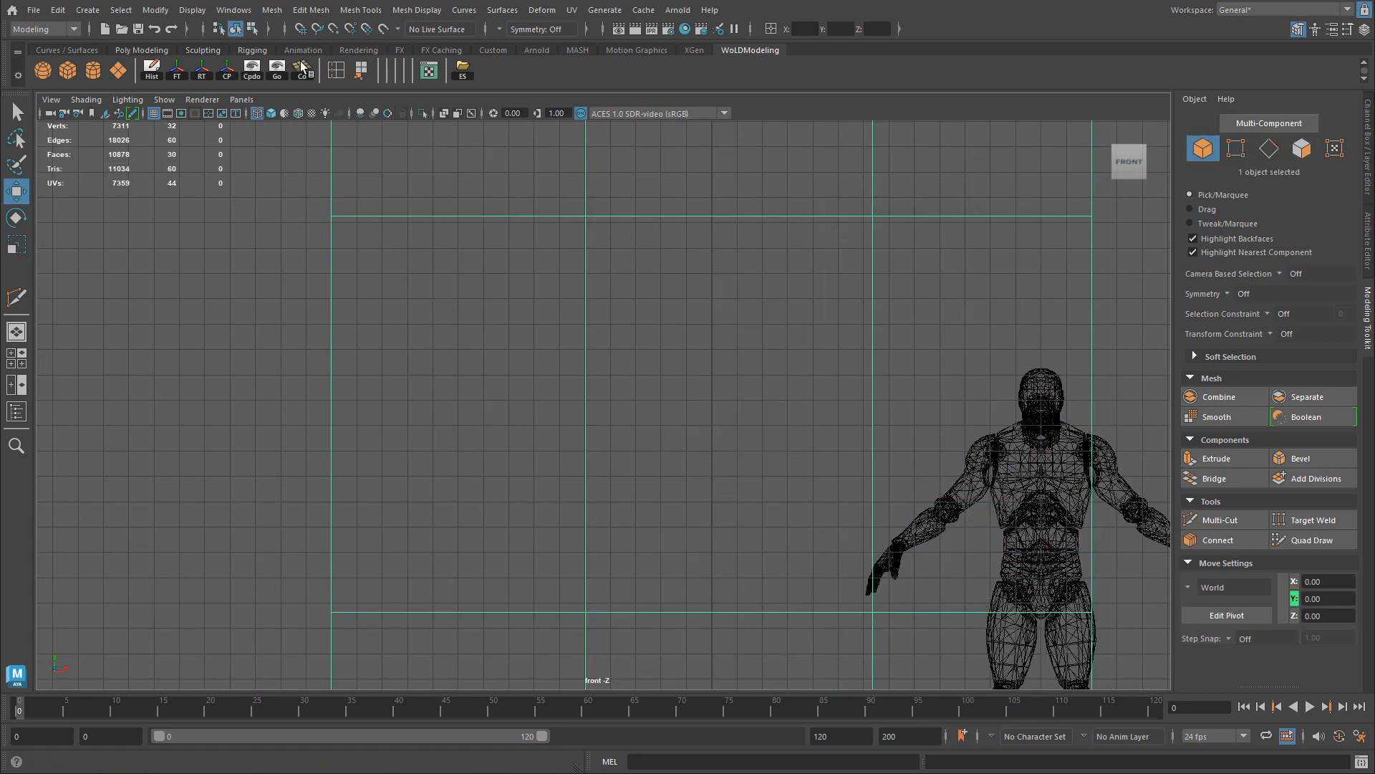
click(192, 10)
click(445, 38)
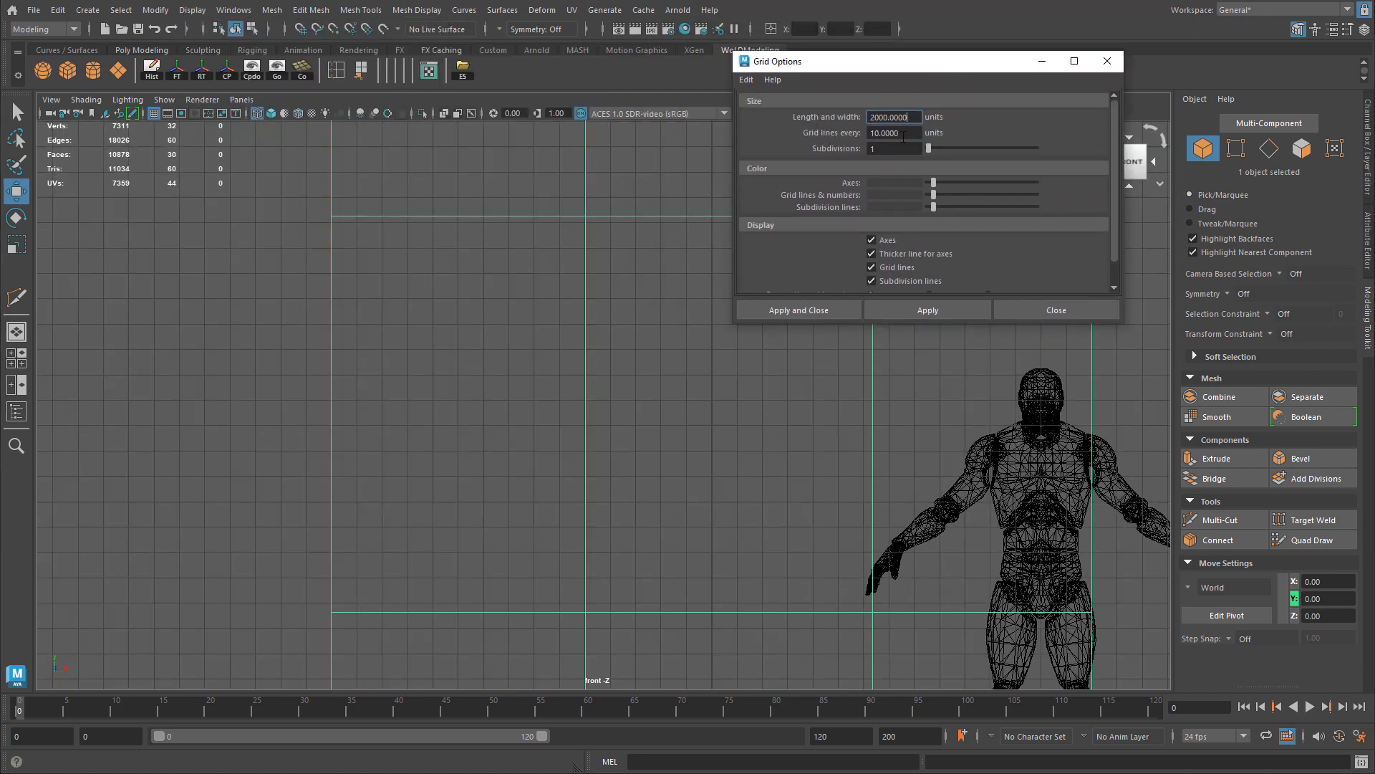
double_click(888, 149)
double_click(914, 132)
scroll(577, 261, up, 3)
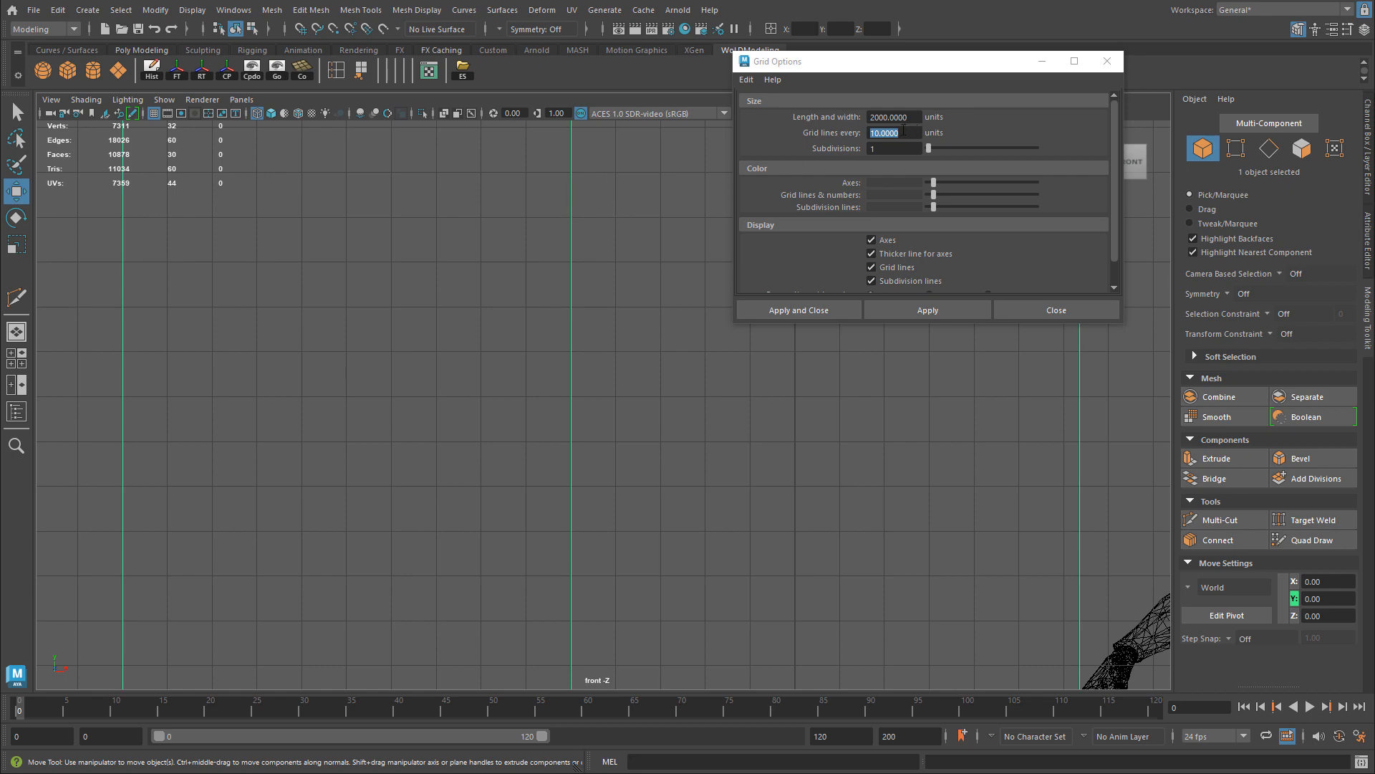
scroll(525, 199, down, 2)
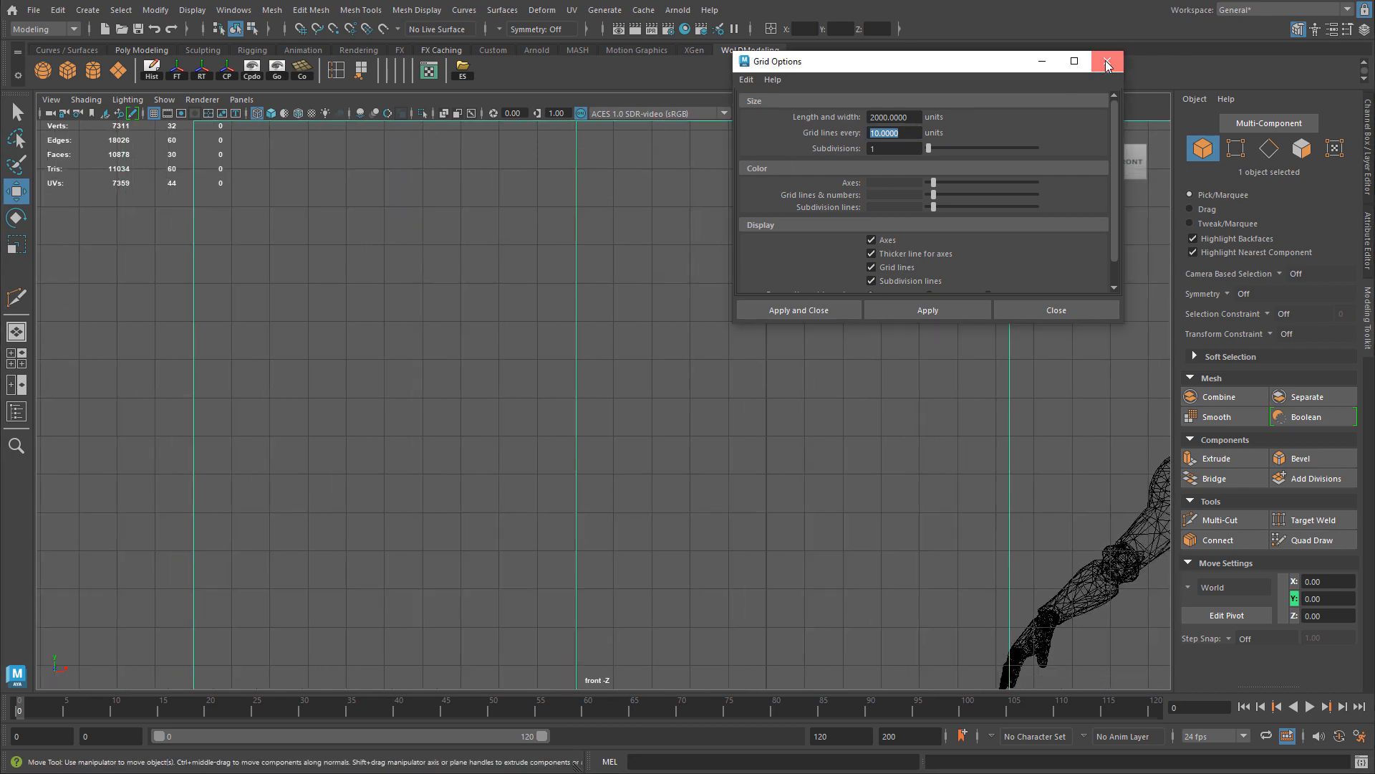
click(1107, 64)
scroll(644, 301, down, 6)
Step: Select the wall's left vertical edge loop in the front view and move it onto the grid line at X -50
right_drag(704, 335, 704, 302)
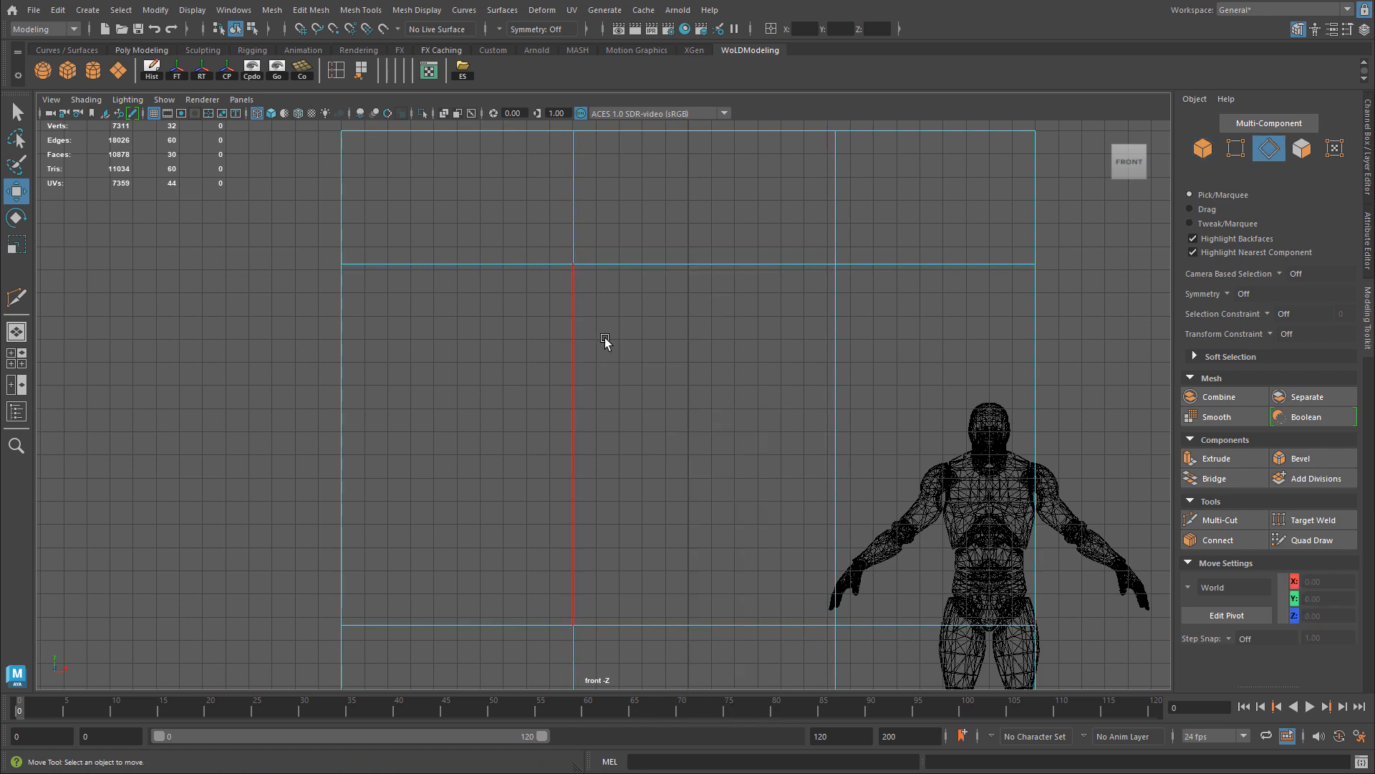
double_click(569, 324)
scroll(684, 360, down, 2)
alt+middle_drag(682, 364, 718, 303)
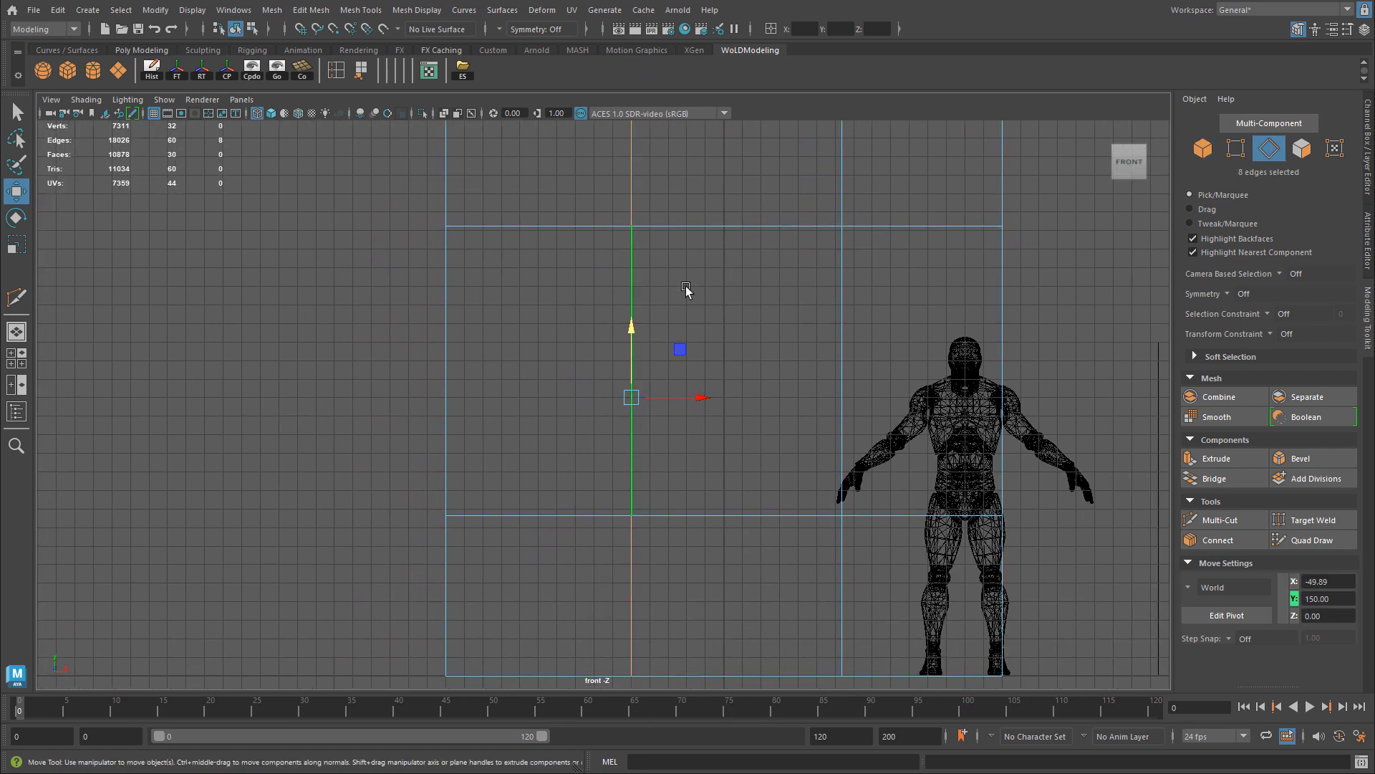
key(space)
key(space)
alt+drag(911, 223, 788, 301)
key(space)
key(space)
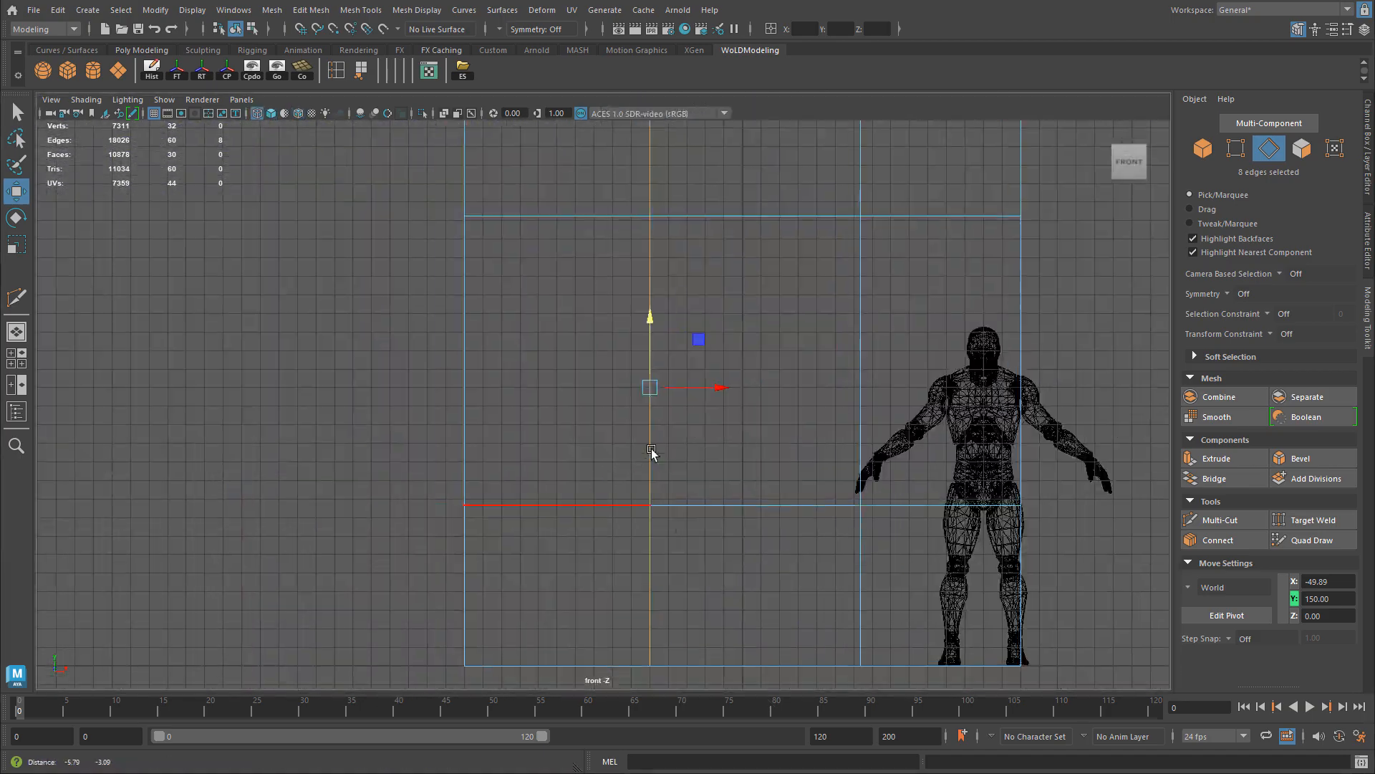
alt+middle_drag(652, 450, 738, 413)
alt+right_drag(738, 413, 707, 399)
alt+middle_drag(706, 399, 633, 513)
alt+middle_drag(676, 368, 656, 278)
alt+right_drag(656, 278, 715, 358)
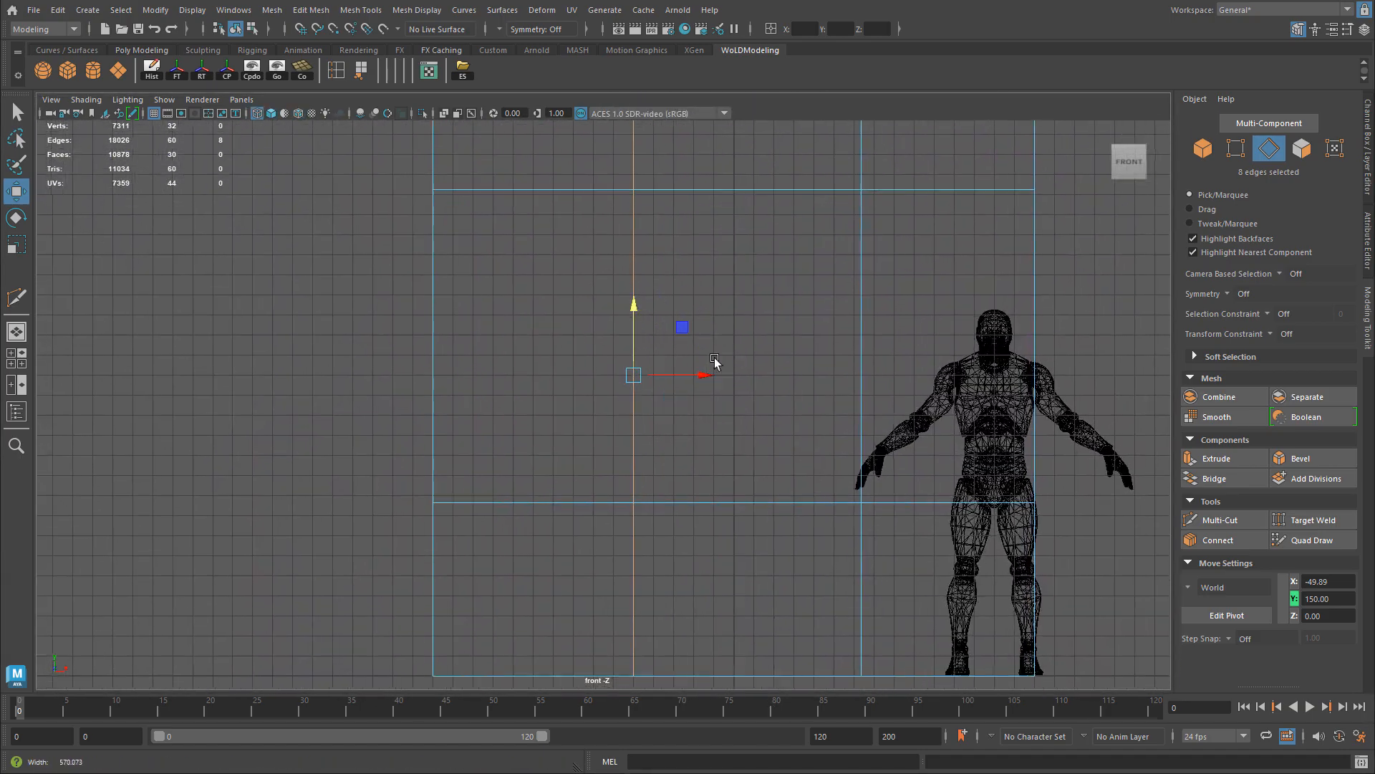
alt+middle_drag(715, 362, 719, 404)
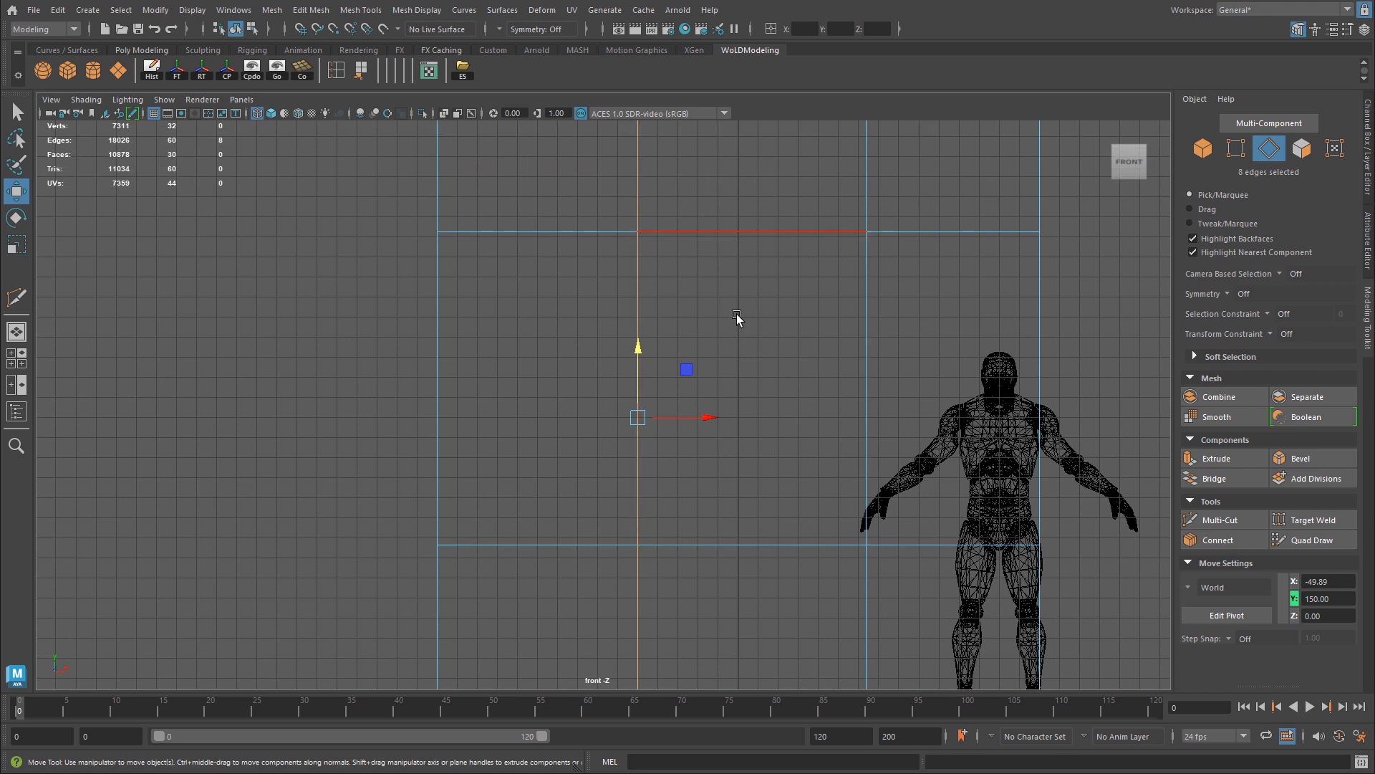
alt+middle_drag(737, 317, 741, 325)
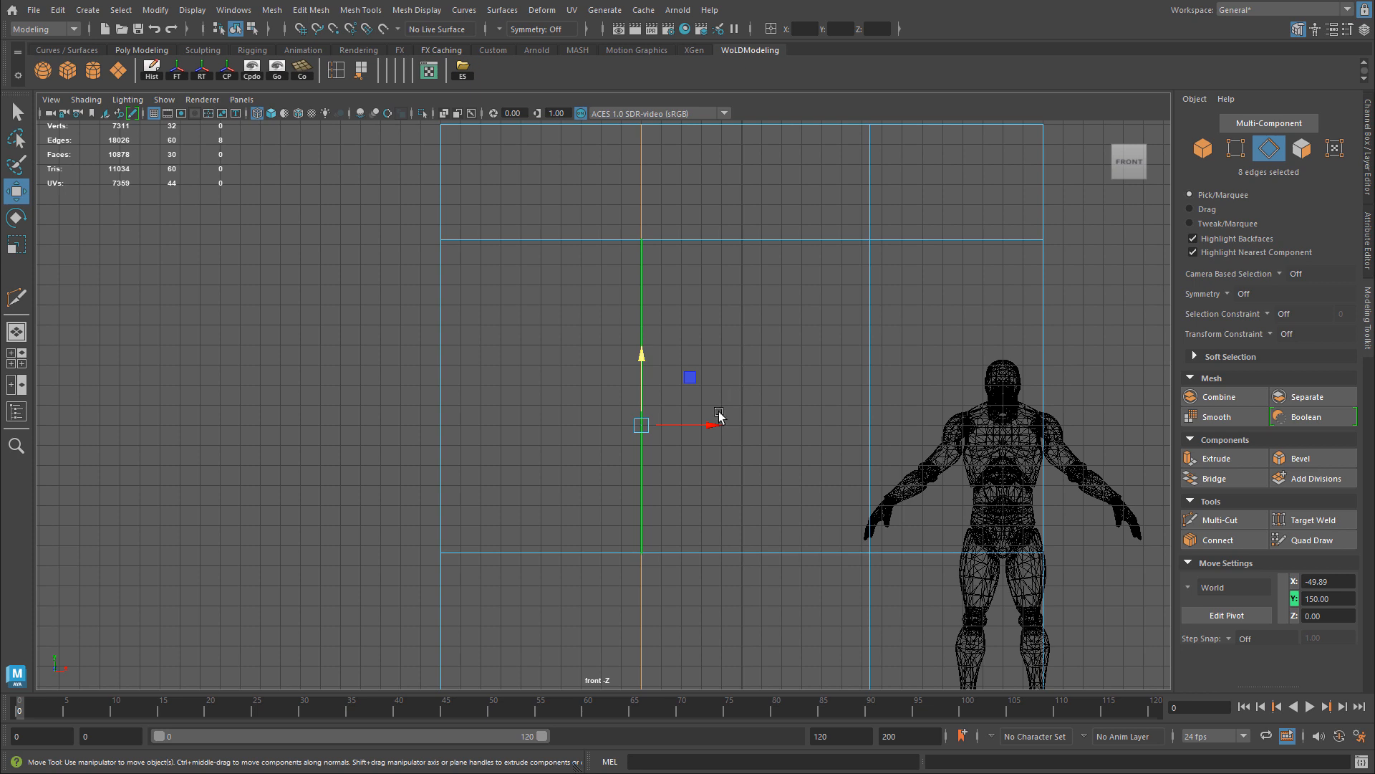
drag(706, 424, 635, 428)
Step: Select the wall's right vertical edge loop and snap it to the grid line at X 50
alt+right_drag(960, 436, 823, 436)
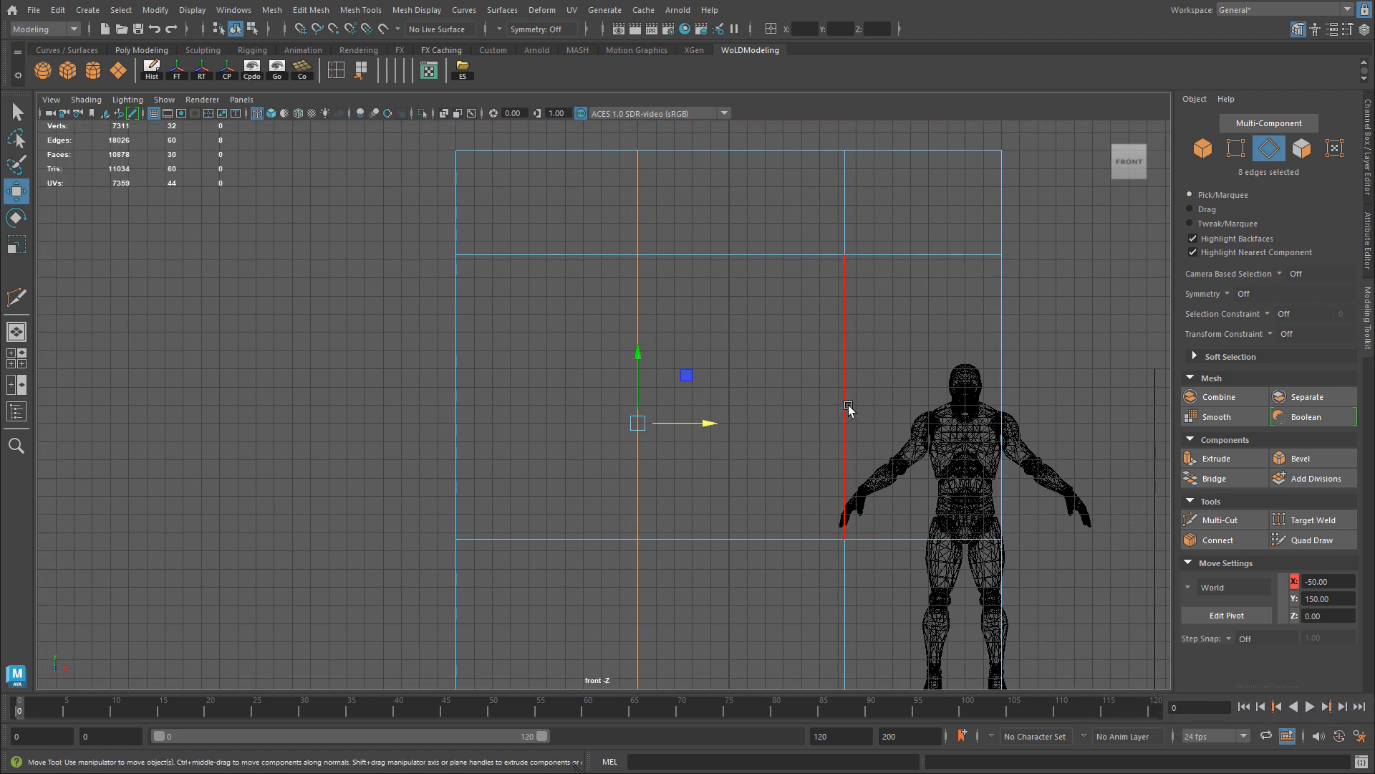
double_click(848, 408)
key(x)
drag(927, 432, 819, 426)
scroll(805, 430, down, 3)
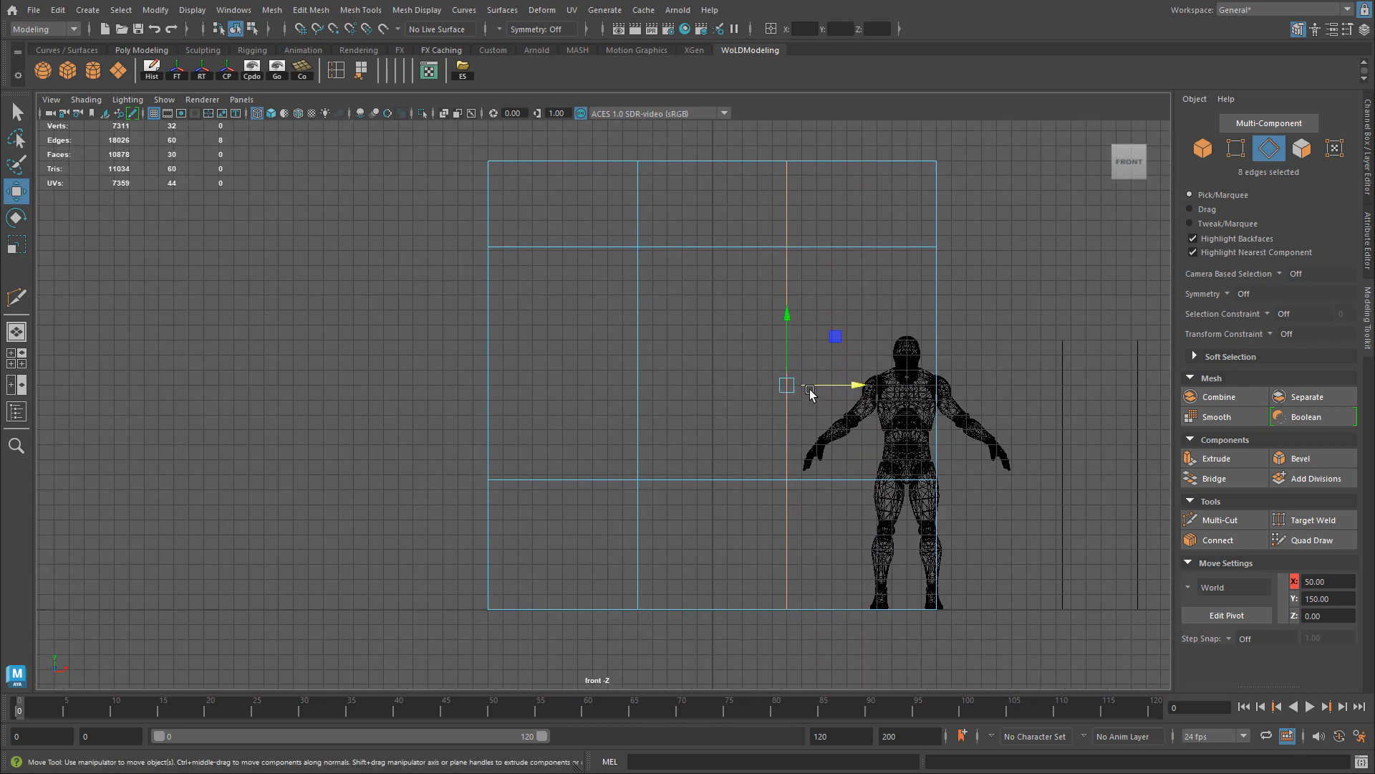
alt+middle_drag(805, 385, 804, 399)
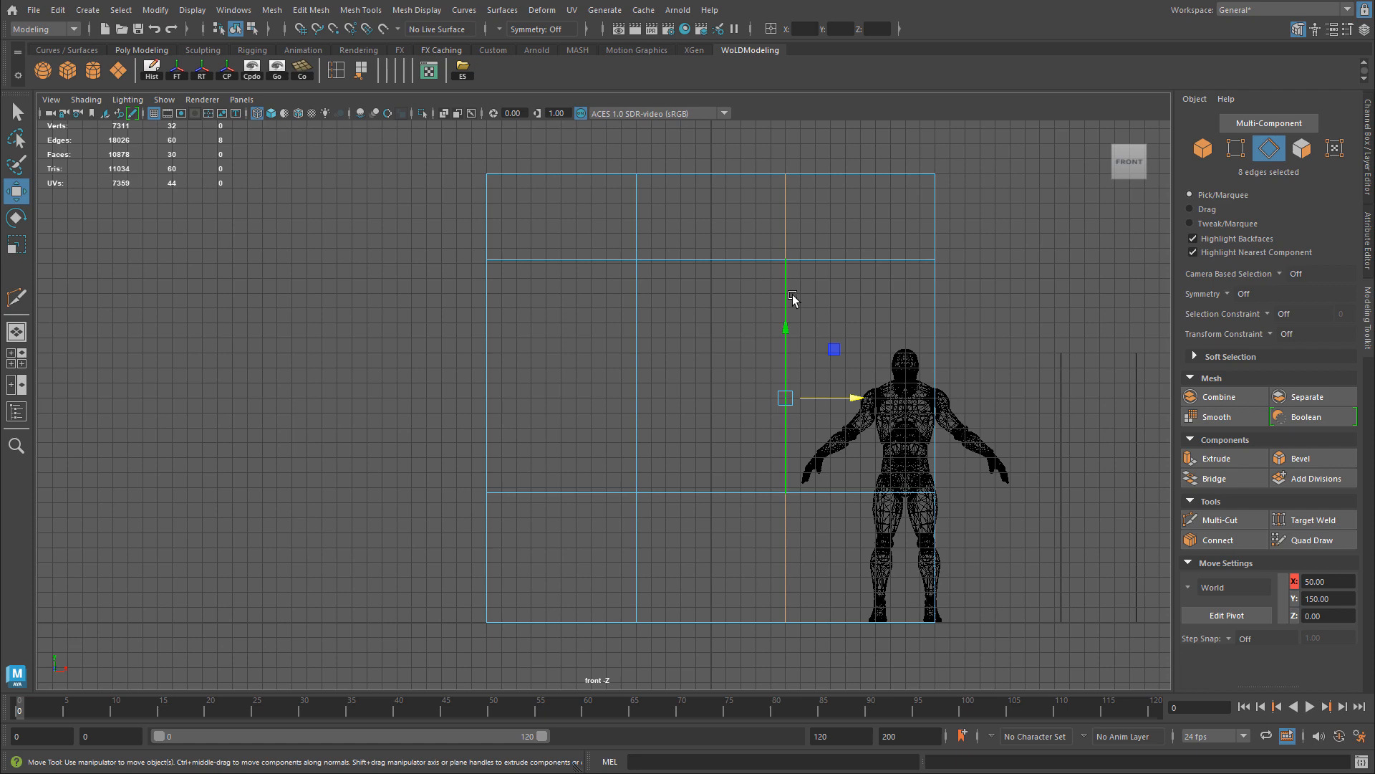
Step: Select the wall's upper horizontal edge loop in the front view and move it down onto the nearest grid line
scroll(792, 298, up, 3)
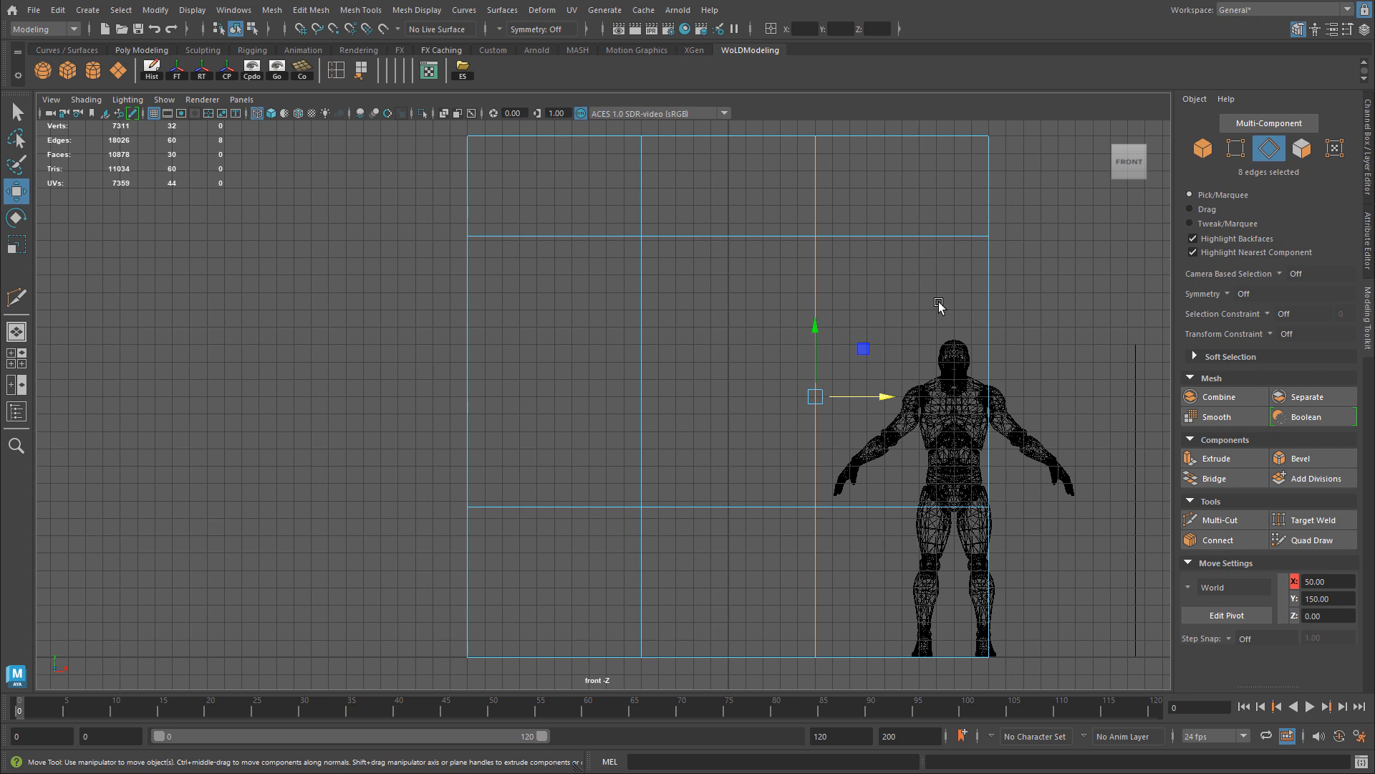
scroll(980, 304, up, 1)
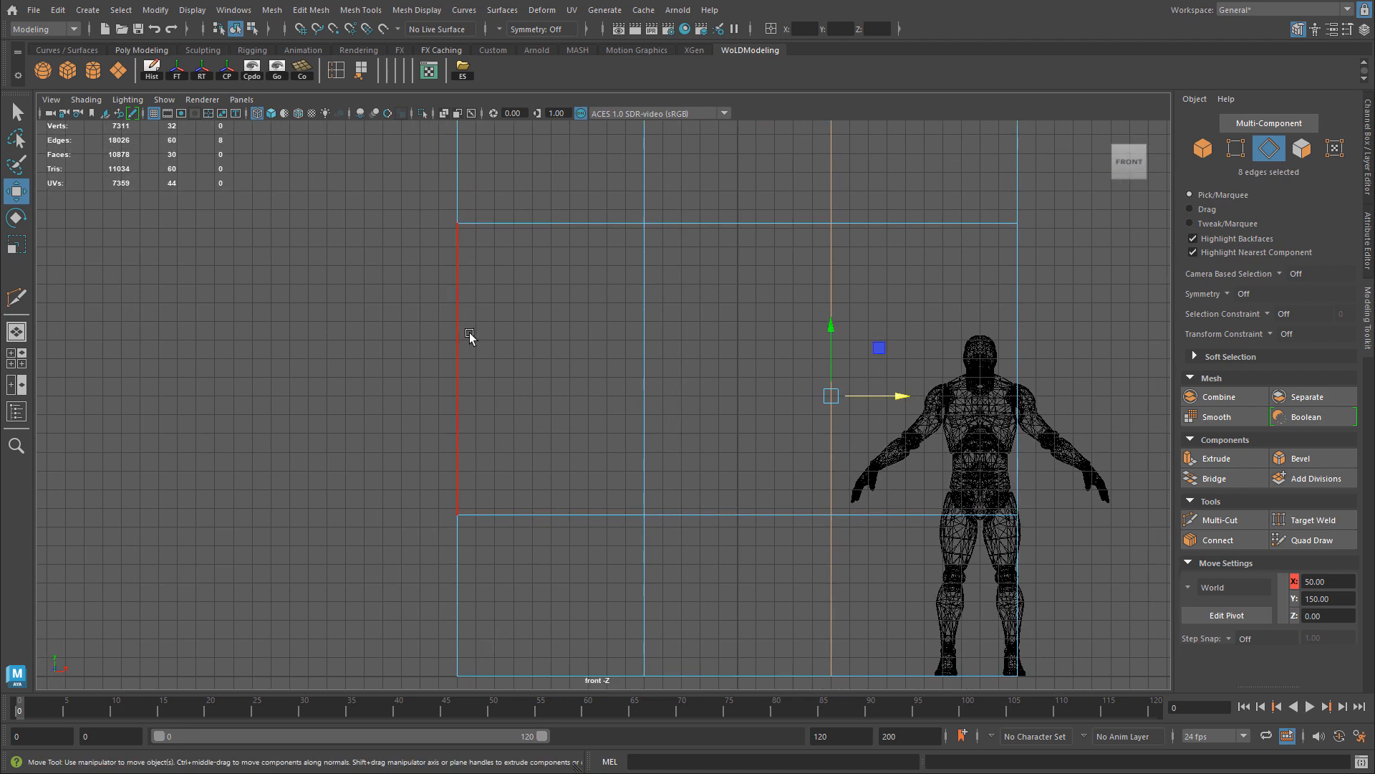
alt+middle_drag(862, 339, 846, 363)
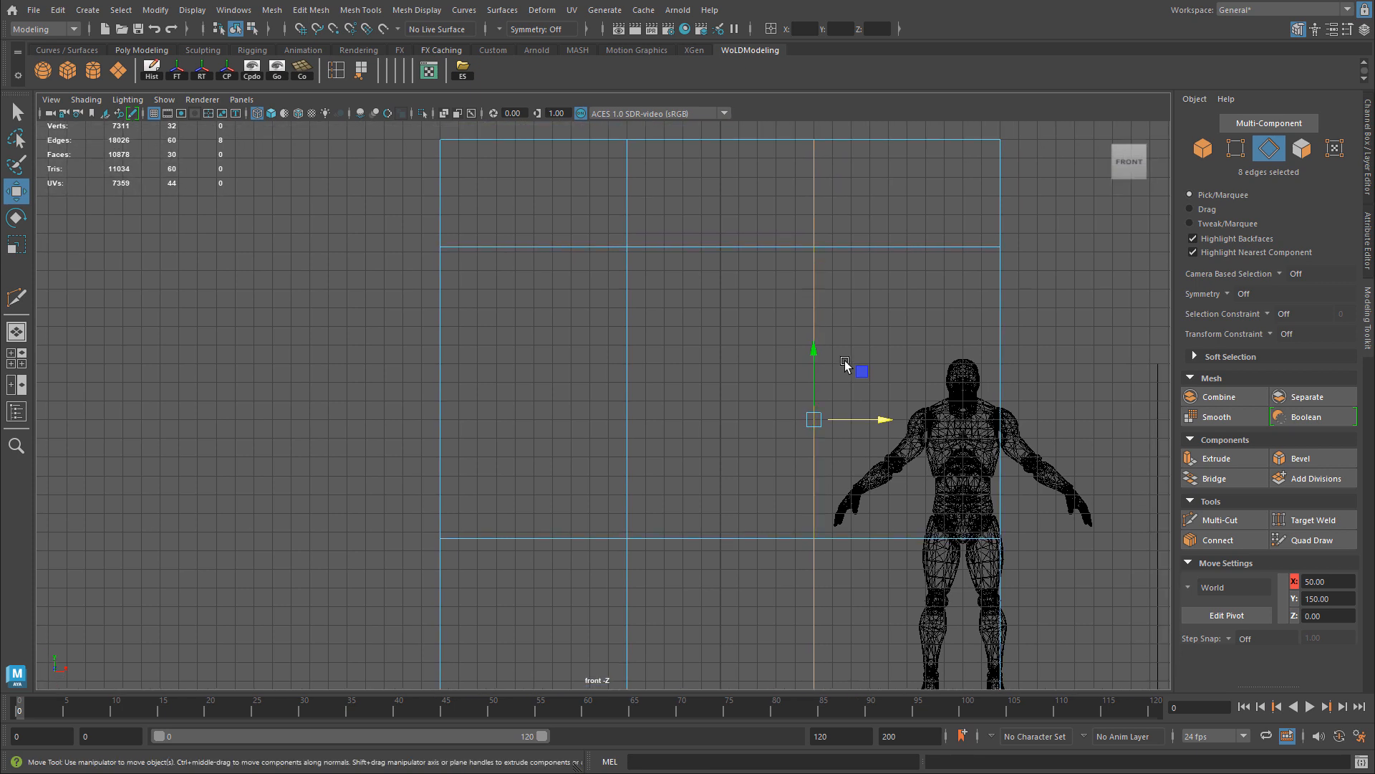
double_click(784, 248)
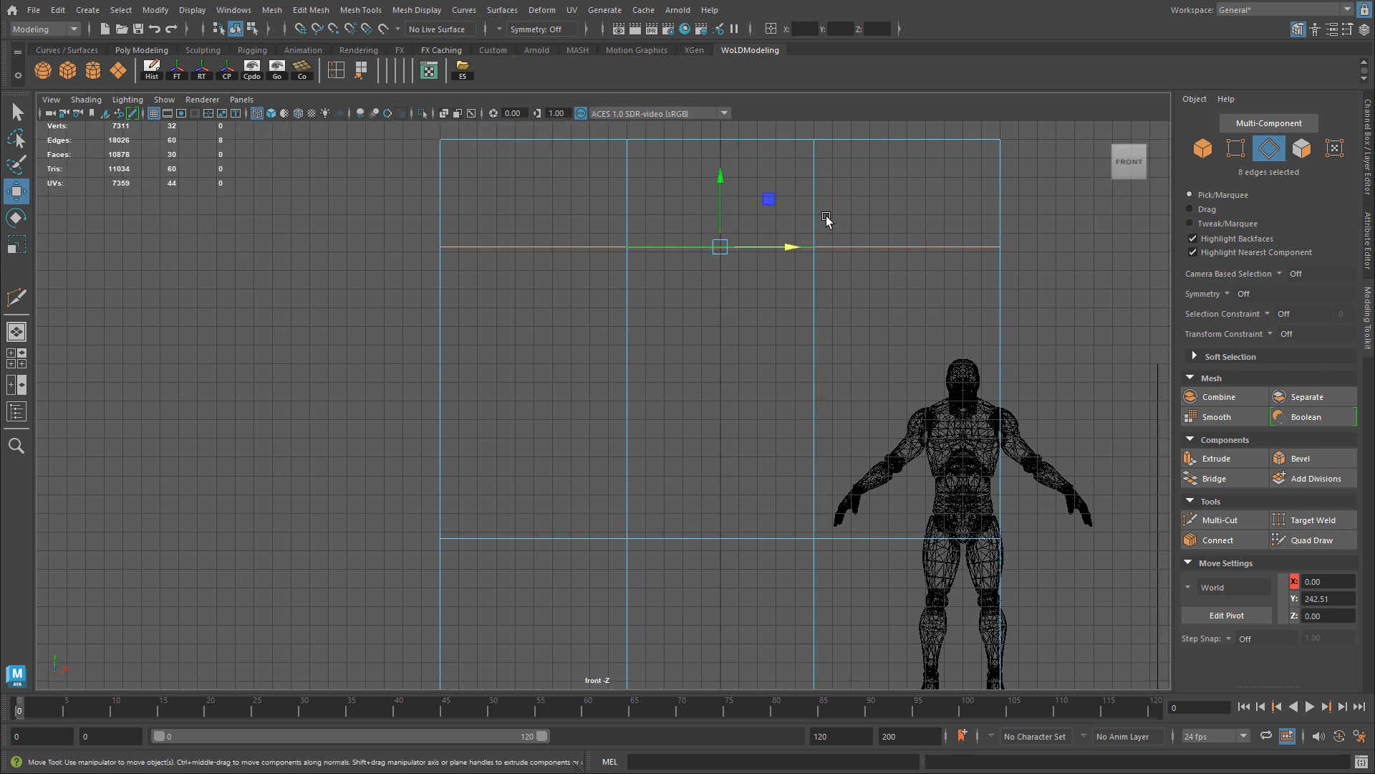
mouse_move(721, 245)
mouse_down()
mouse_move(724, 182)
mouse_move(724, 255)
mouse_up()
Step: Select the wall's lower horizontal edge loop and snap it down to the grid line at Y 80
double_click(791, 538)
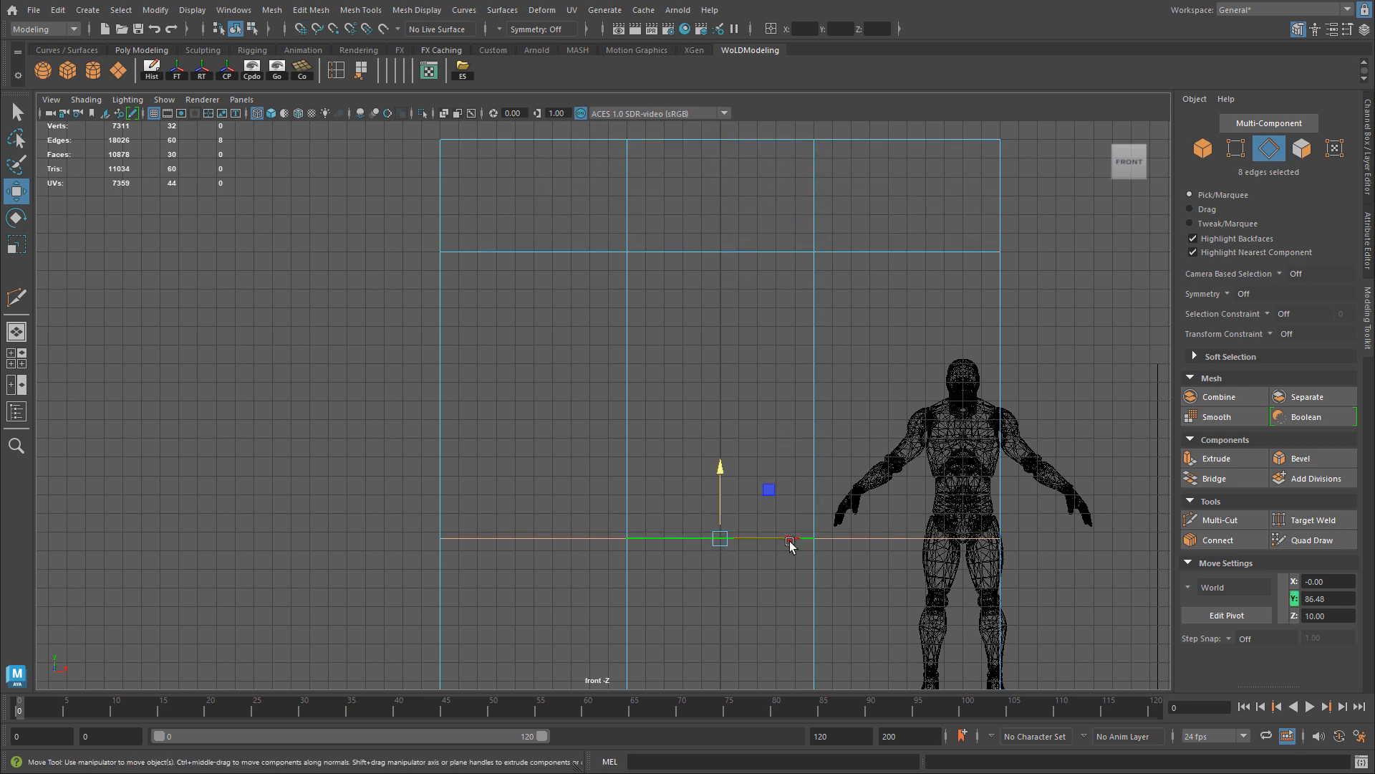
drag(724, 476, 732, 550)
alt+middle_drag(770, 414, 824, 355)
alt+middle_drag(818, 417, 731, 454)
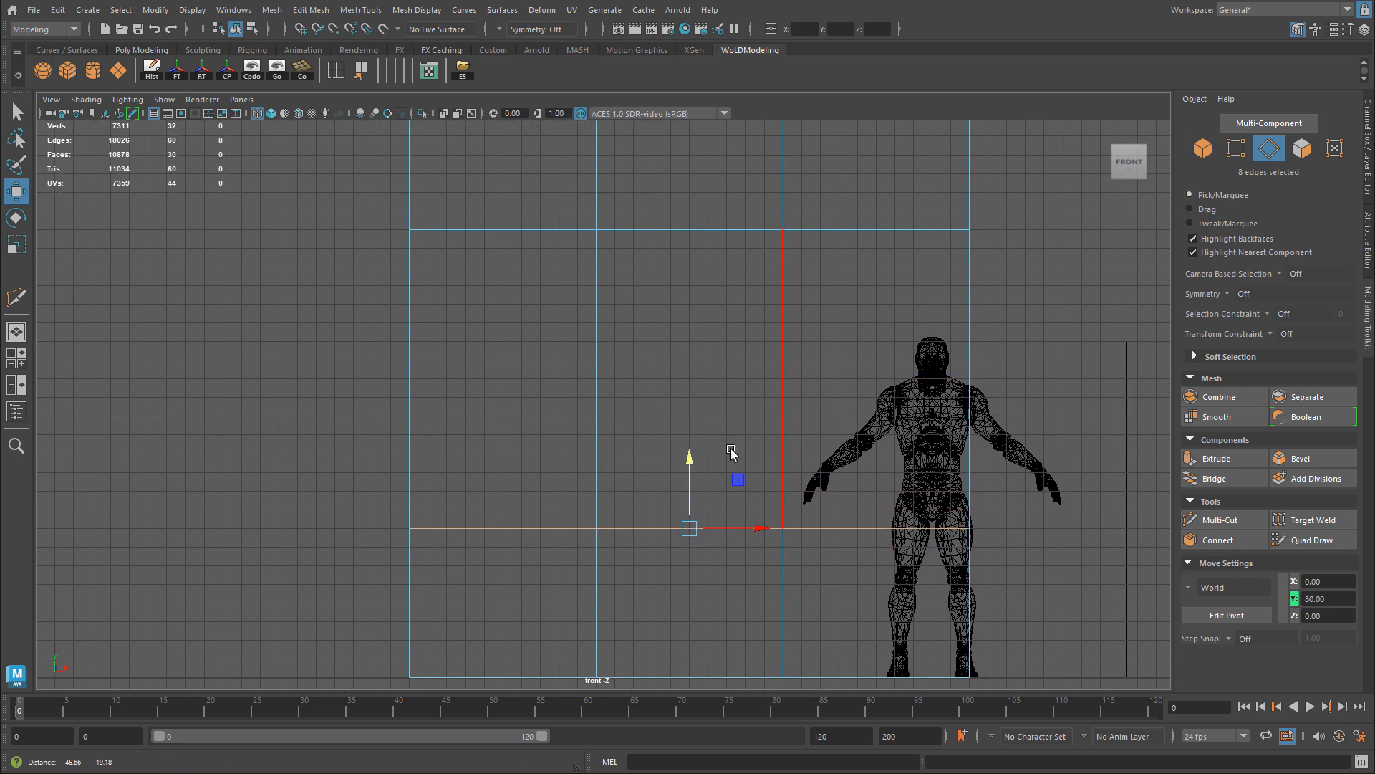
alt+middle_drag(936, 411, 844, 413)
alt+right_drag(651, 353, 836, 306)
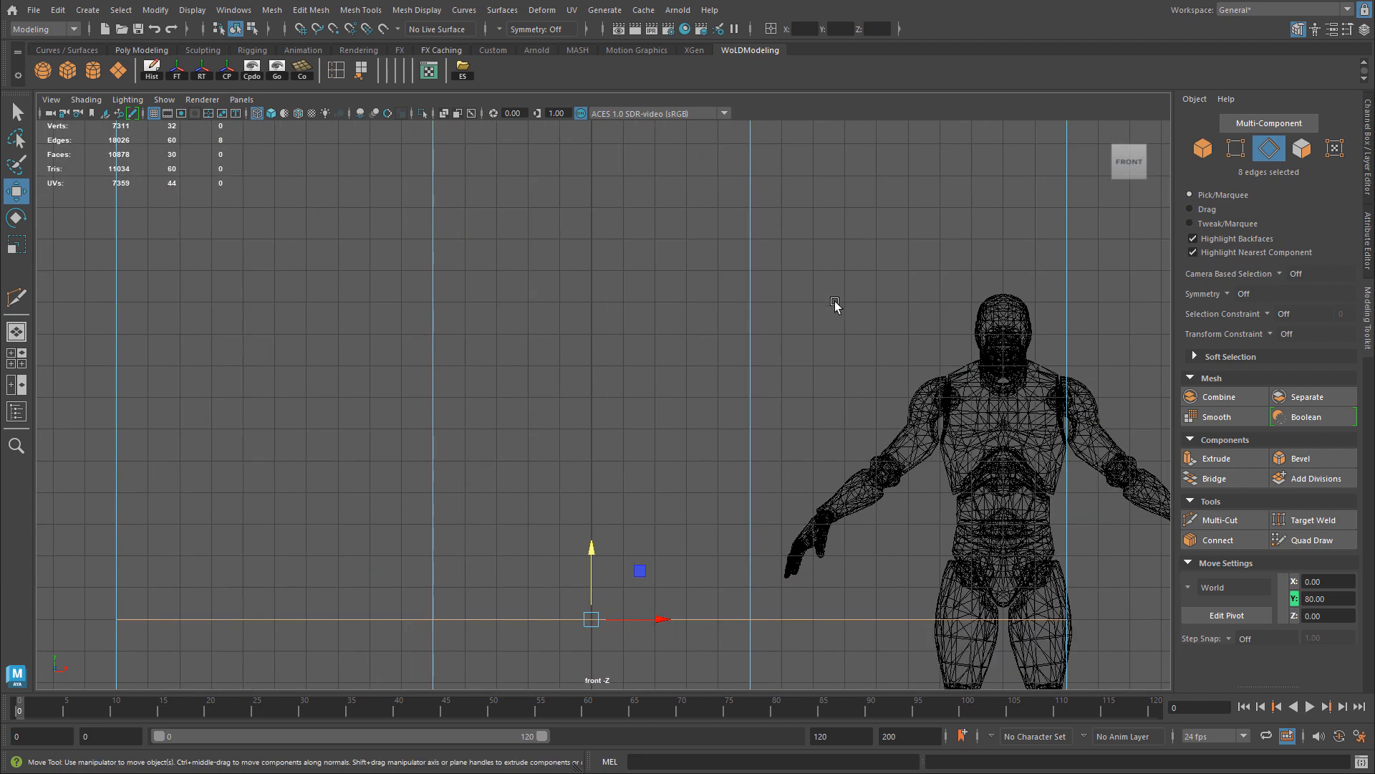
alt+middle_drag(836, 305, 884, 407)
Step: Select the front and back faces of the wall's central window panel and start an Extrude on them
right_drag(629, 358, 604, 329)
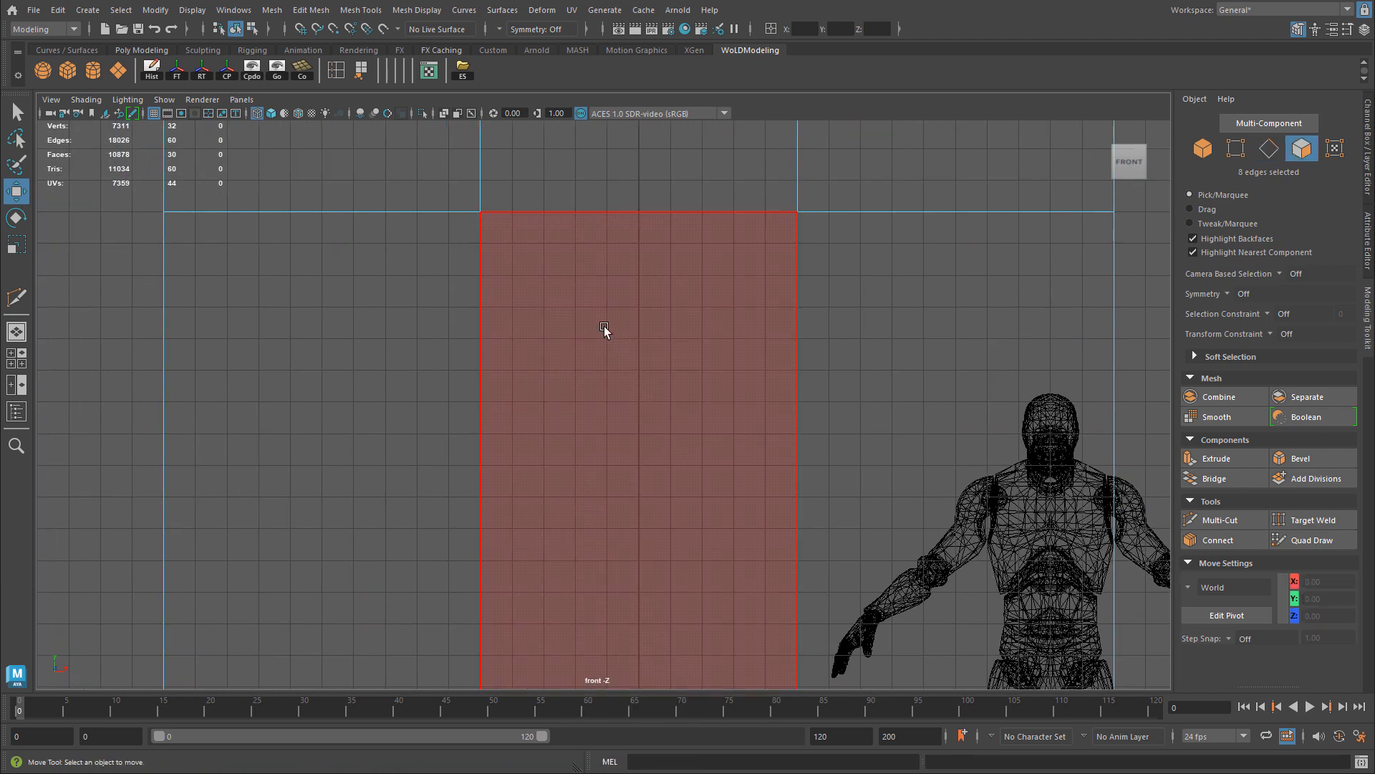
click(604, 329)
alt+middle_drag(685, 372, 729, 304)
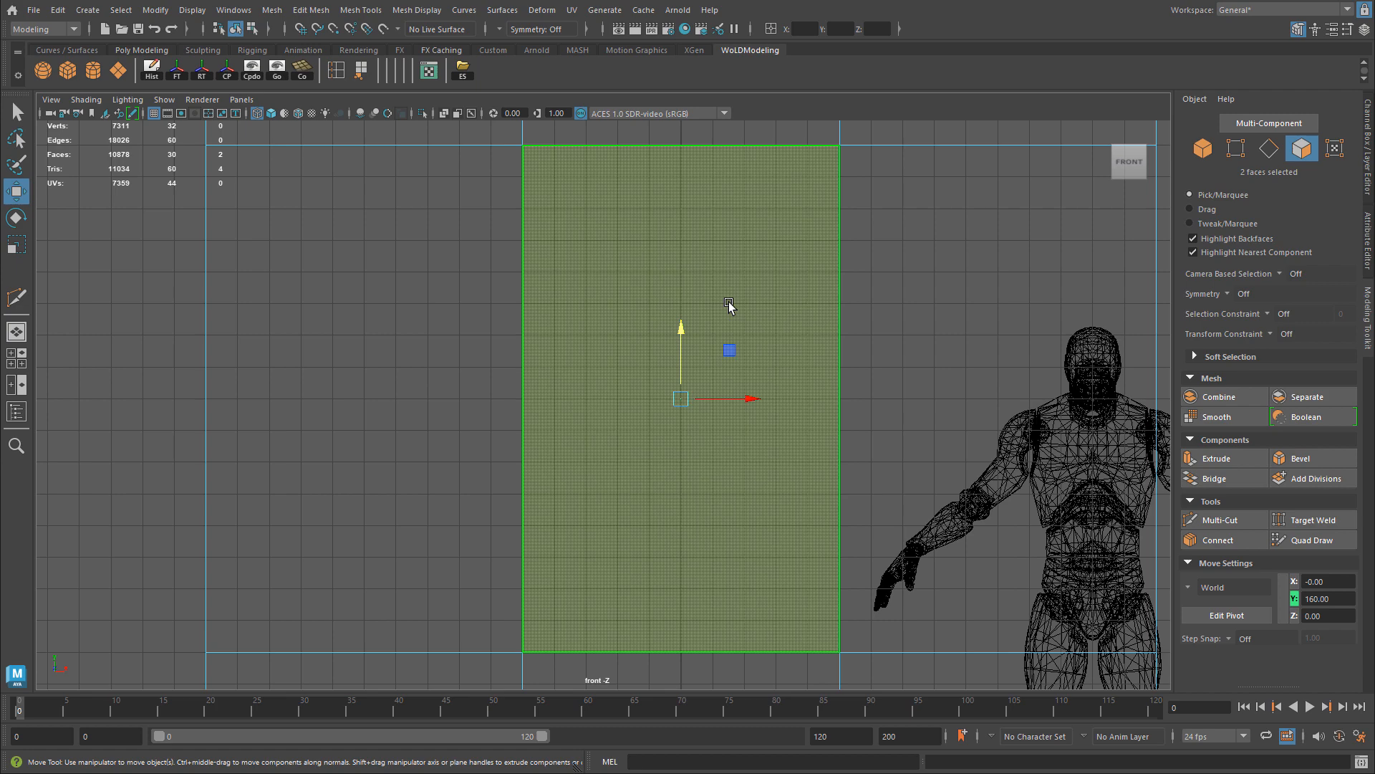
key(space)
key(space)
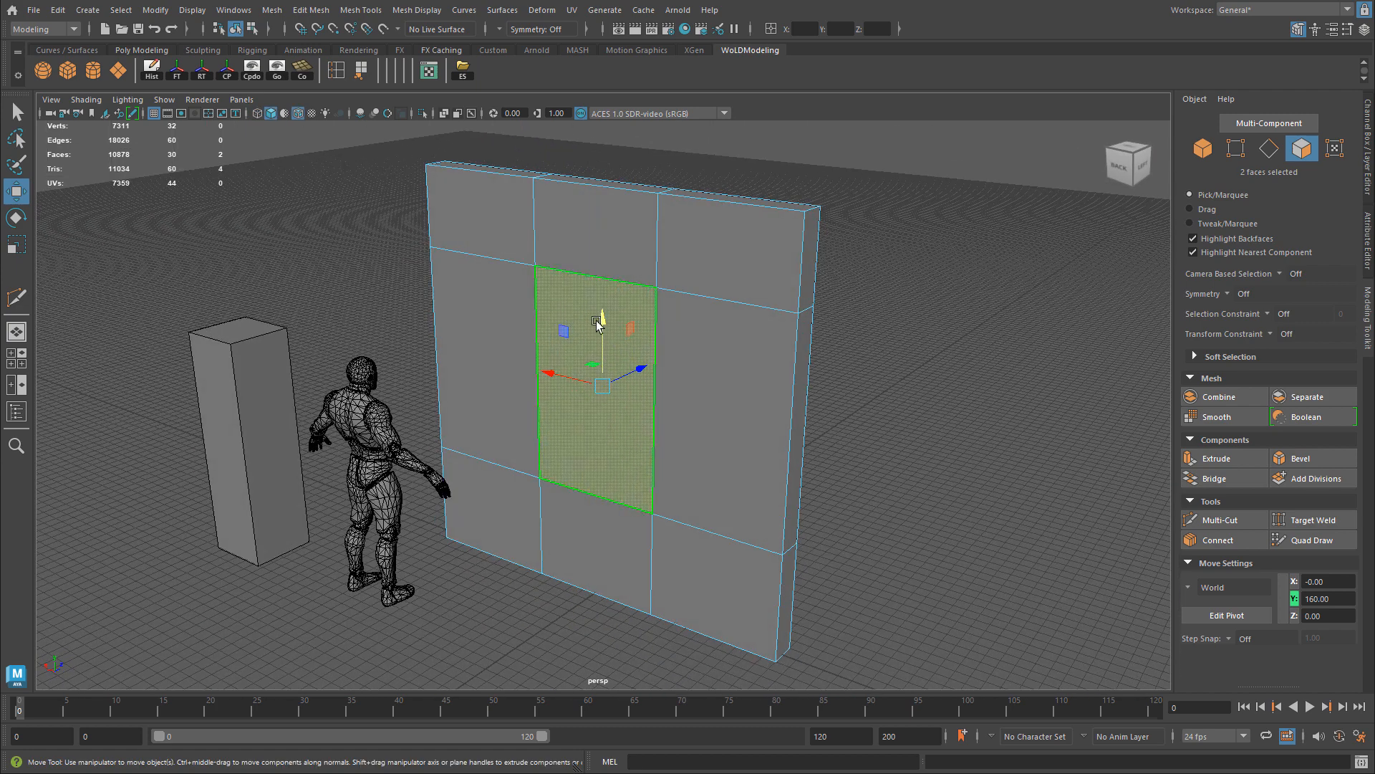
alt+drag(913, 322, 687, 314)
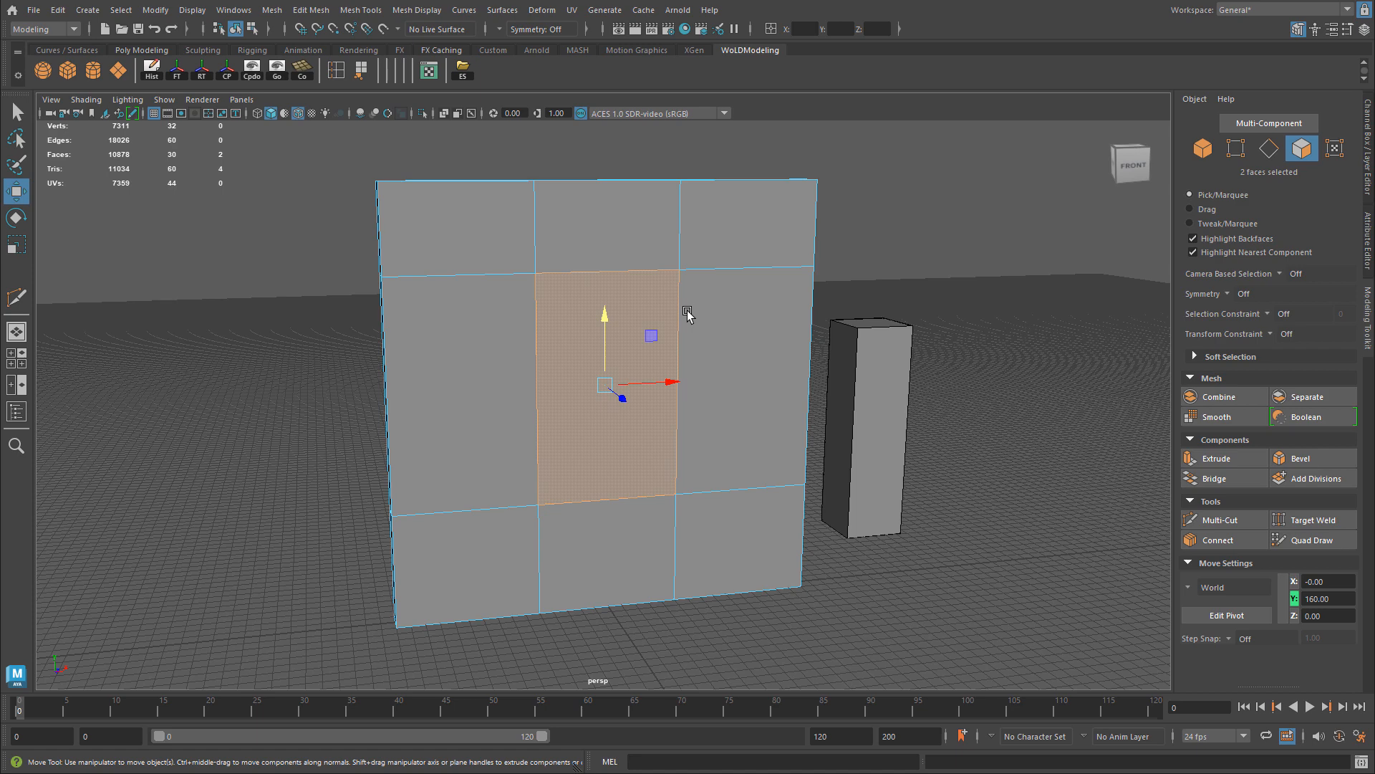
alt+drag(692, 299, 561, 270)
alt+drag(789, 301, 558, 300)
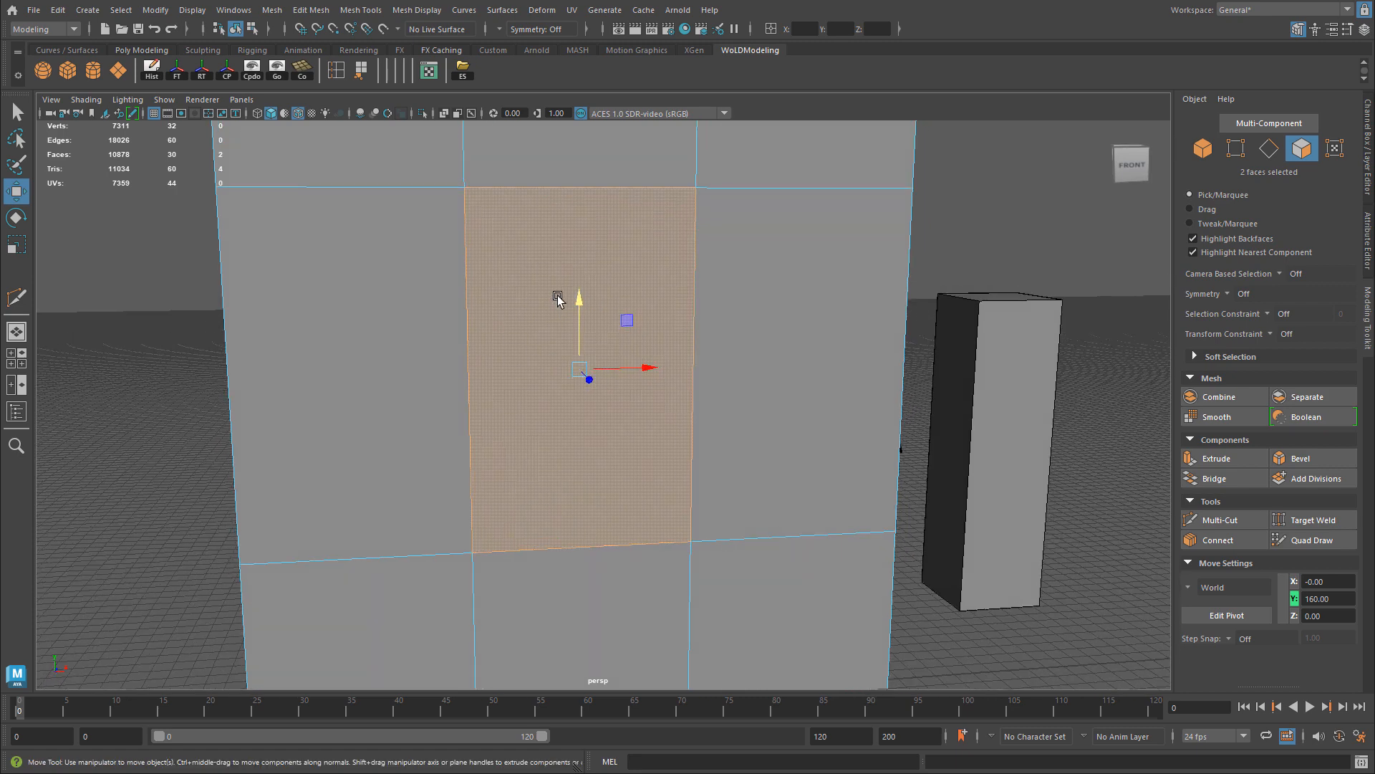
key(ctrl+e)
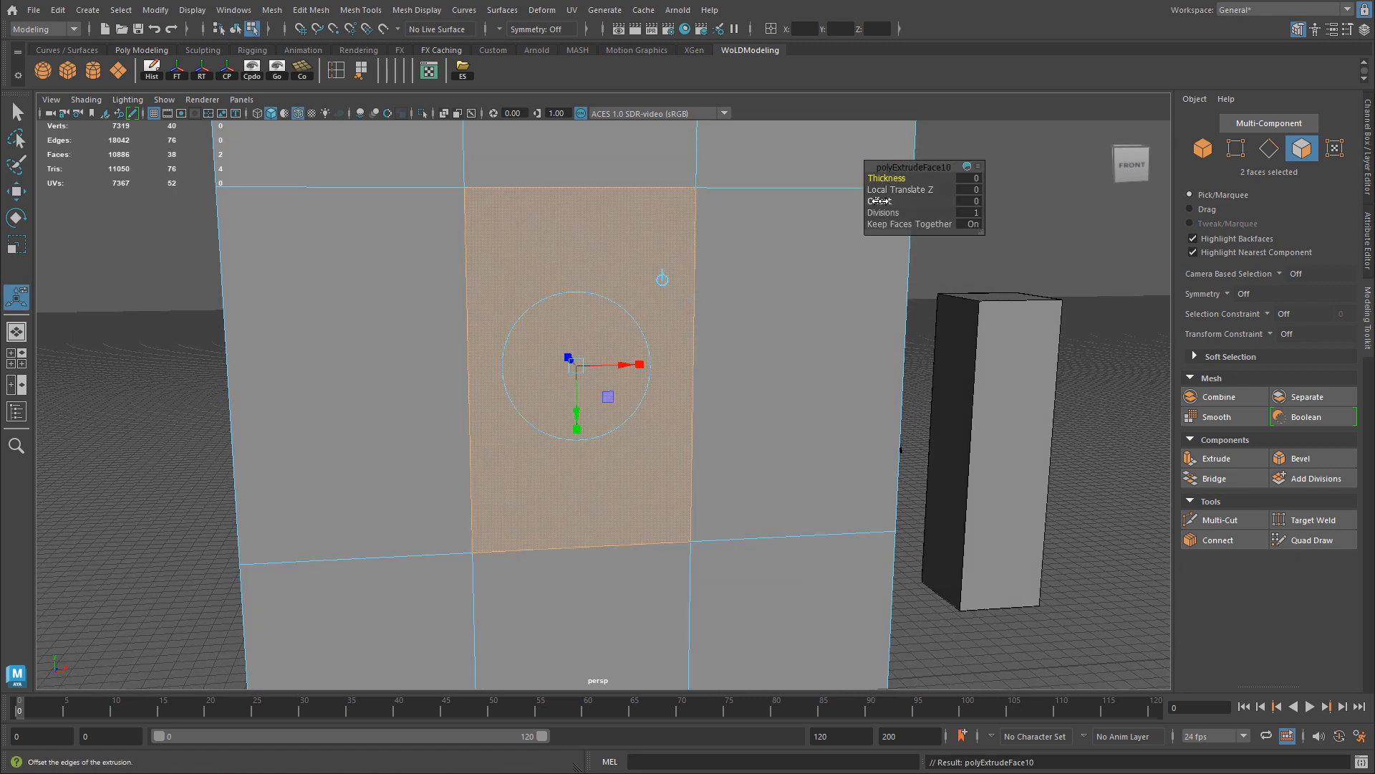
drag(882, 201, 918, 202)
alt+drag(645, 176, 576, 178)
key(ctrl+z)
drag(887, 179, 807, 189)
key(ctrl+z)
Step: Set the window extrusion's thickness to -4, checking the recess depth in the side view
key(space)
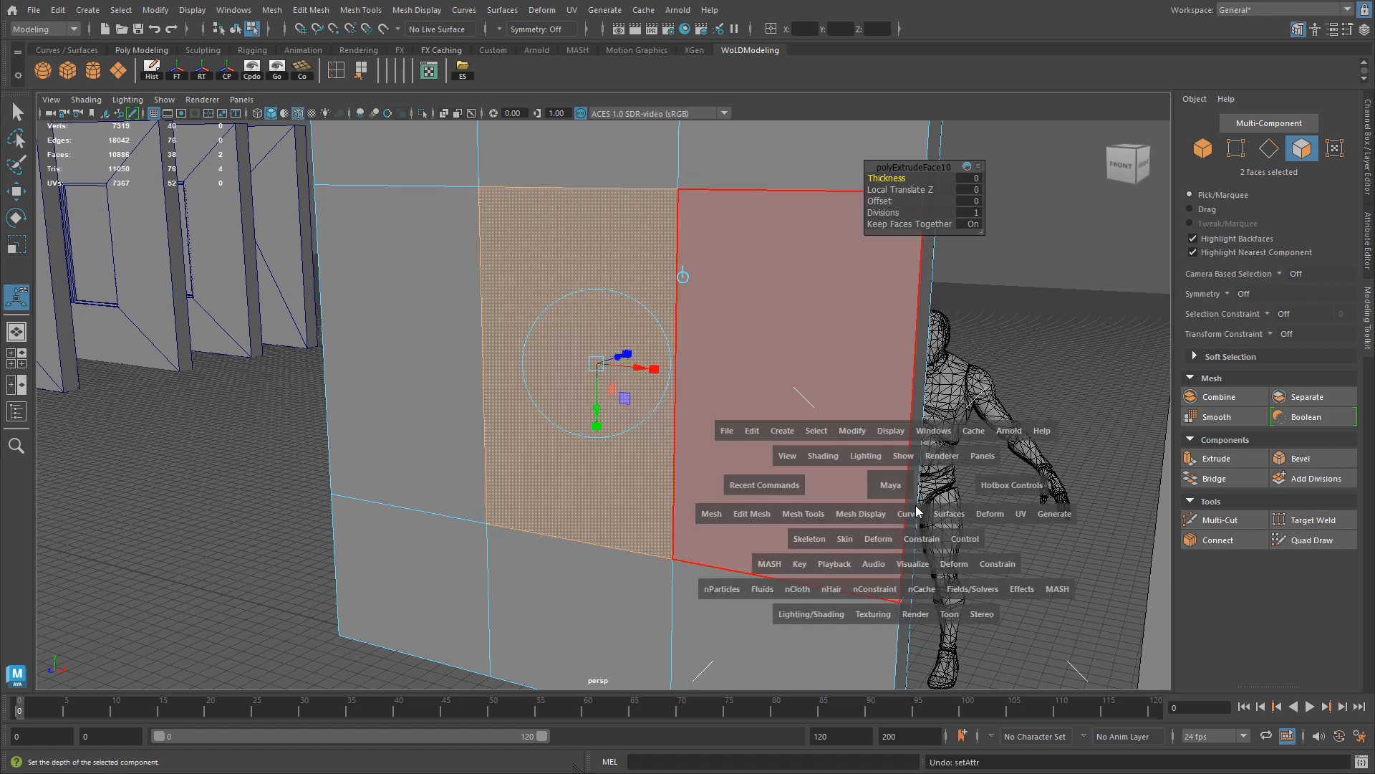
key(space)
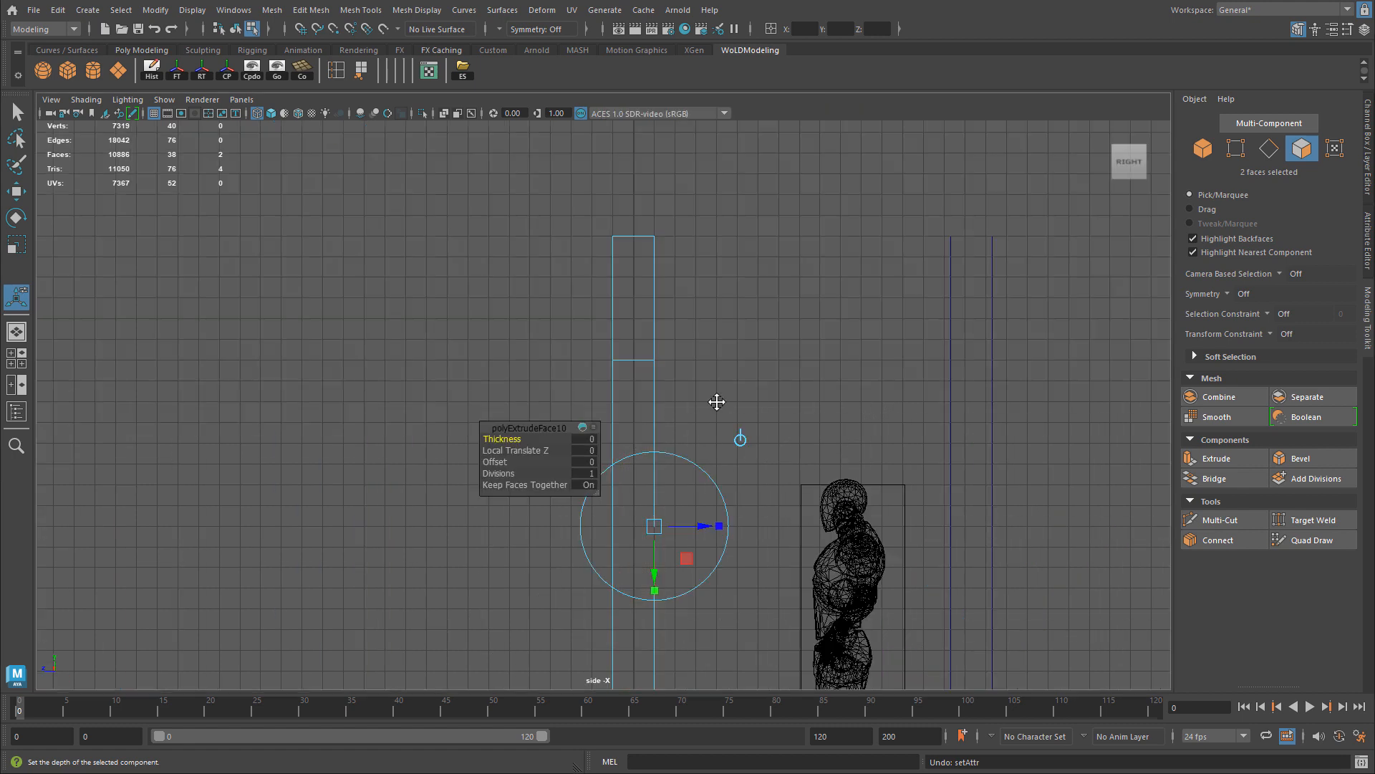
alt+middle_drag(717, 401, 751, 213)
drag(504, 438, 462, 439)
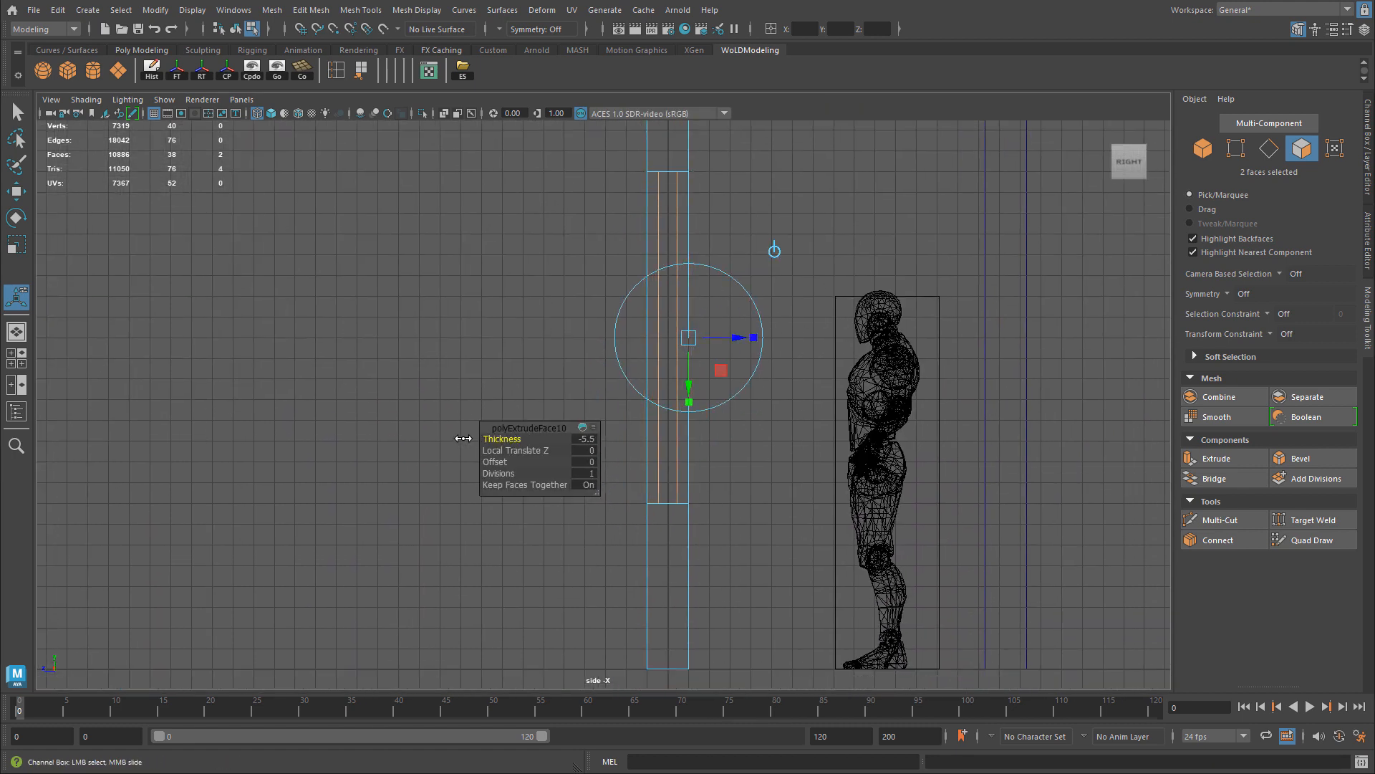
alt+middle_drag(568, 444, 594, 438)
alt+right_drag(594, 438, 654, 444)
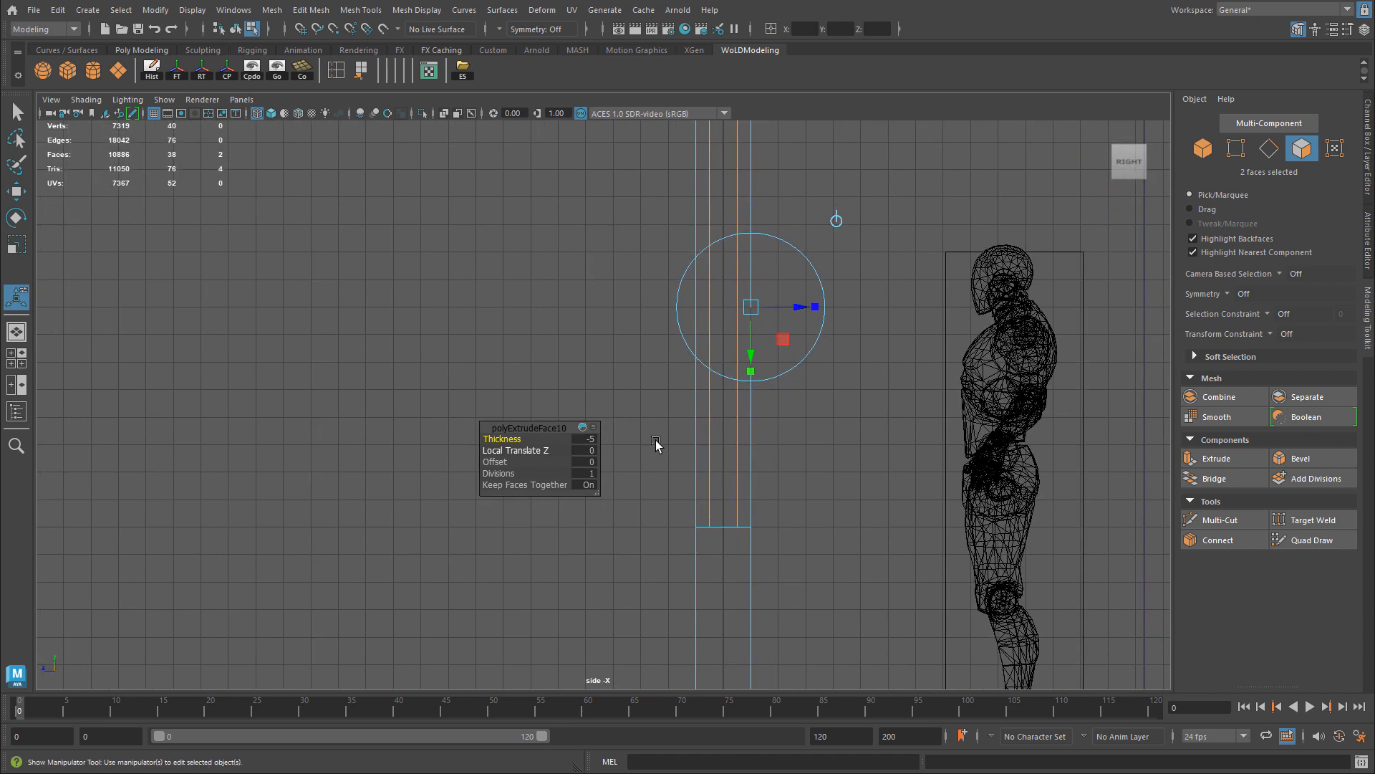
click(592, 439)
text(-4)
key(Return)
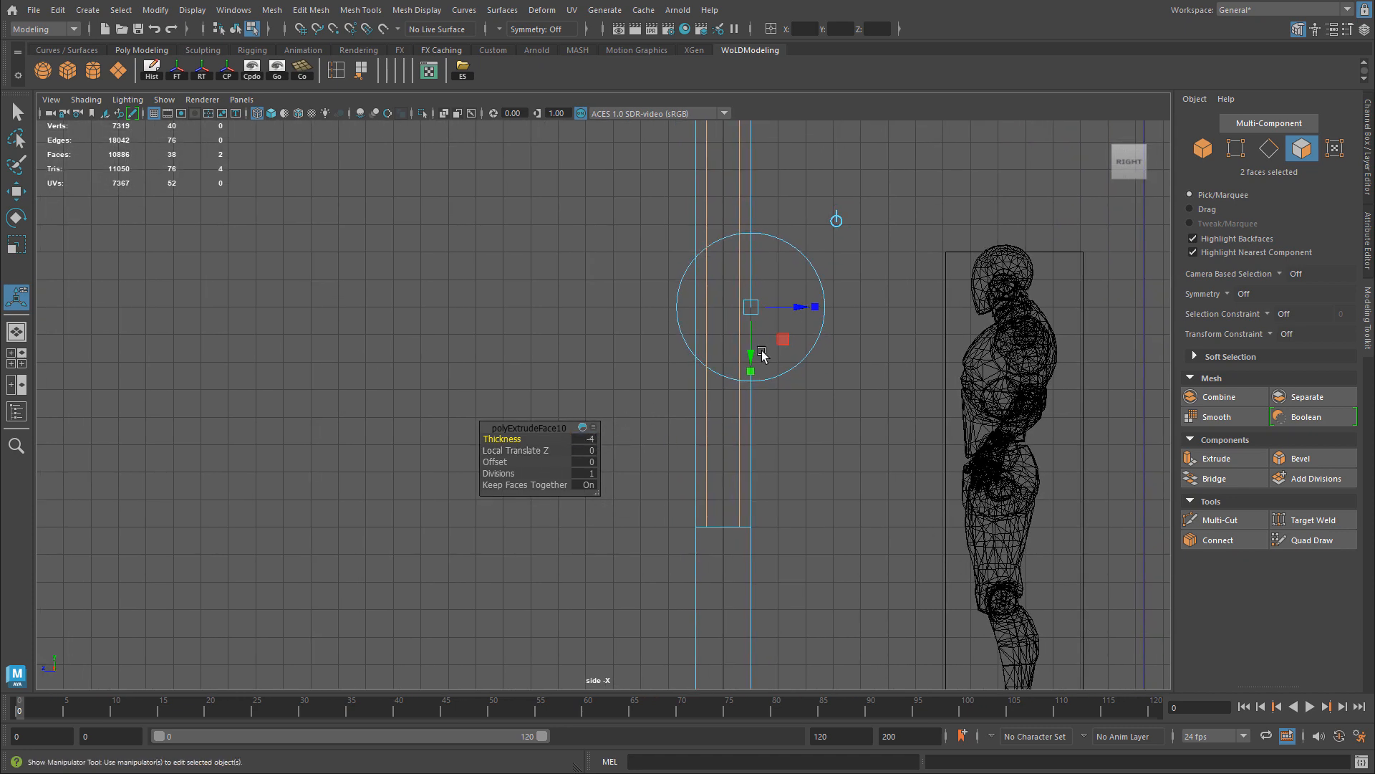
alt+middle_drag(763, 141, 771, 316)
key(space)
key(space)
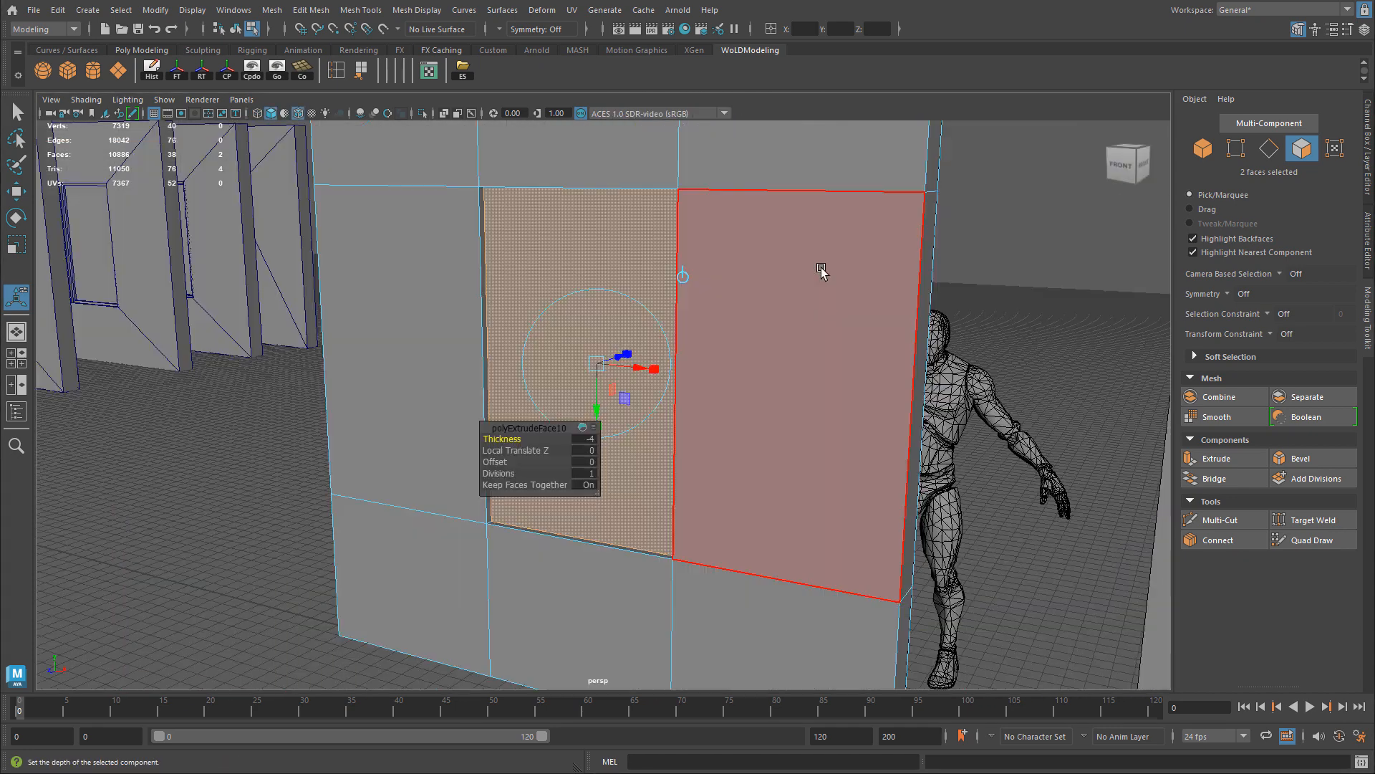
Step: Extrude the recessed window faces again with an offset of 4 to inset a frame border
alt+right_drag(661, 242, 780, 239)
alt+drag(780, 239, 974, 219)
alt+middle_drag(670, 211, 662, 304)
alt+drag(661, 305, 835, 295)
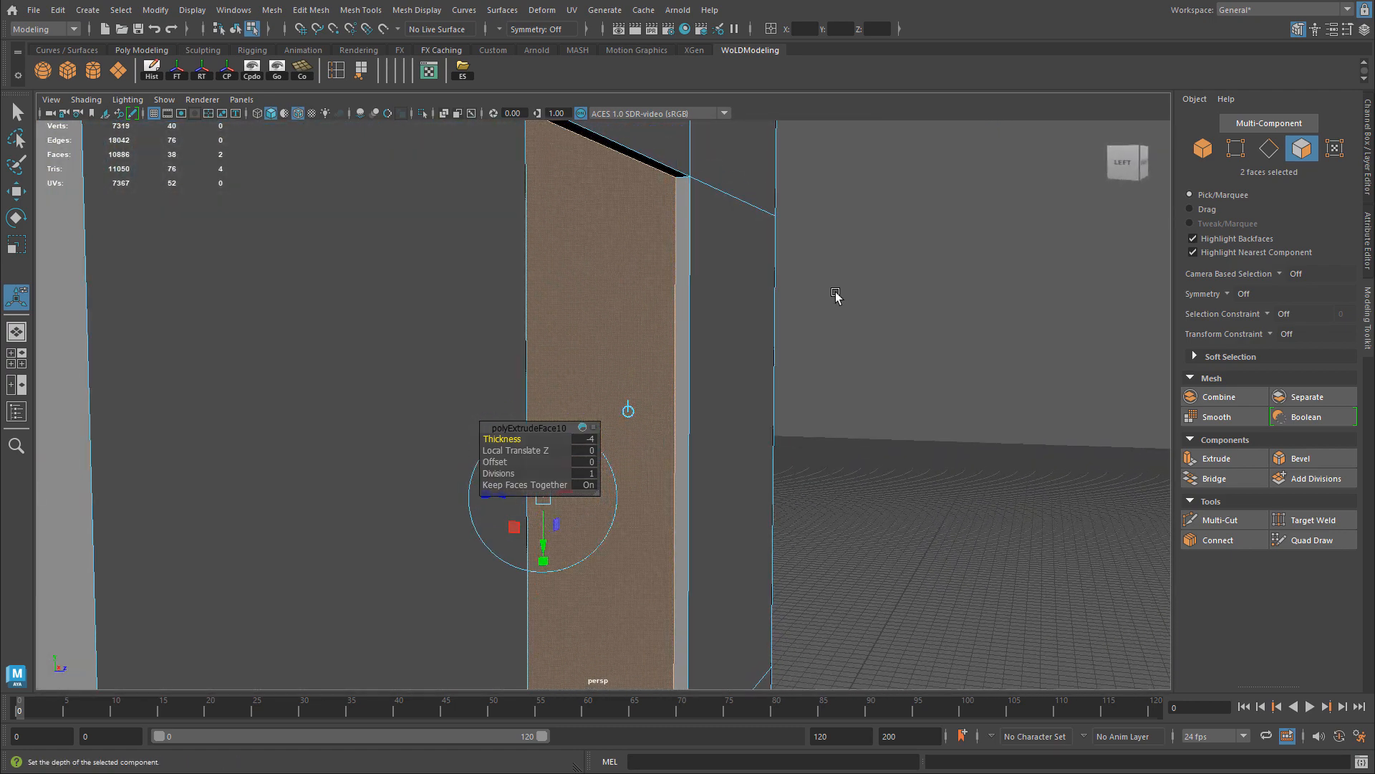
key(ctrl+e)
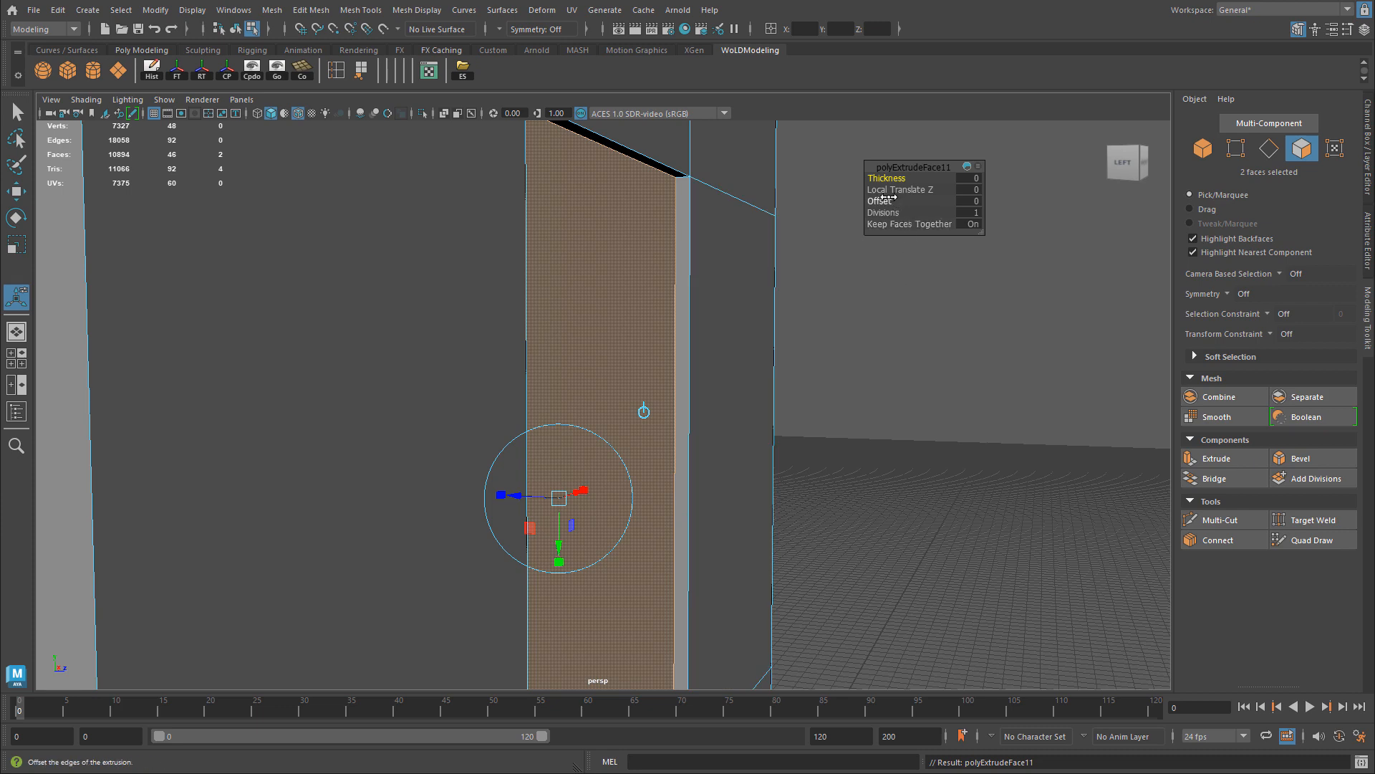
click(879, 201)
middle_drag(888, 201, 913, 202)
alt+drag(724, 266, 534, 284)
click(973, 202)
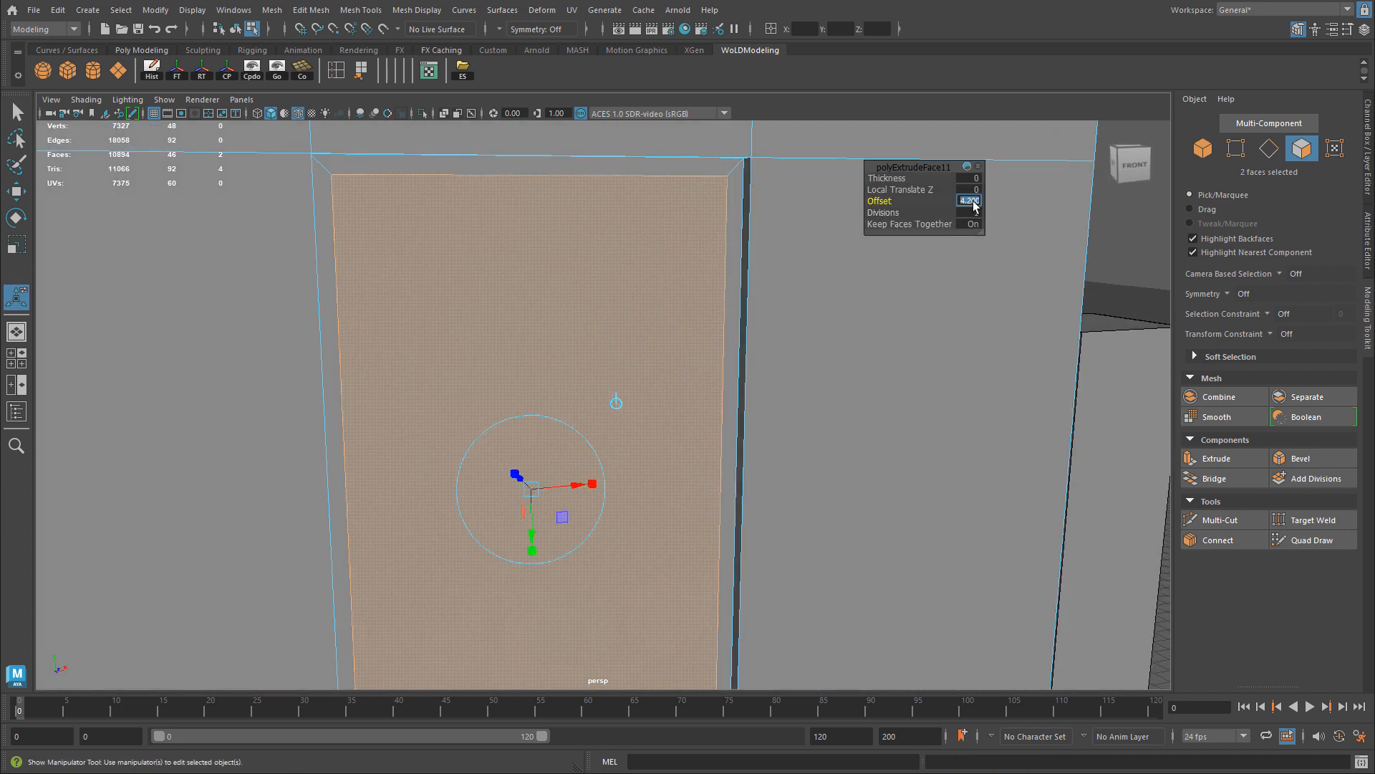
key(Return)
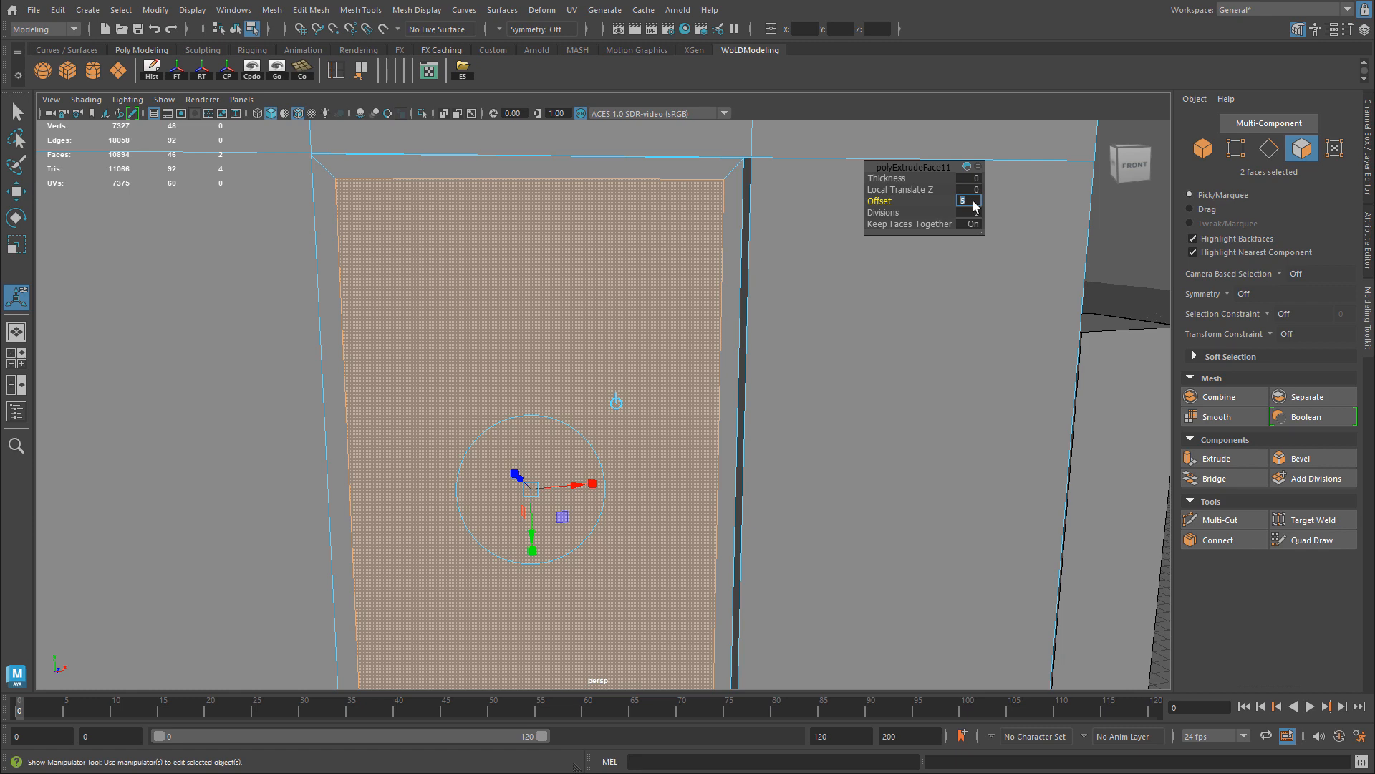
text(4)
key(Return)
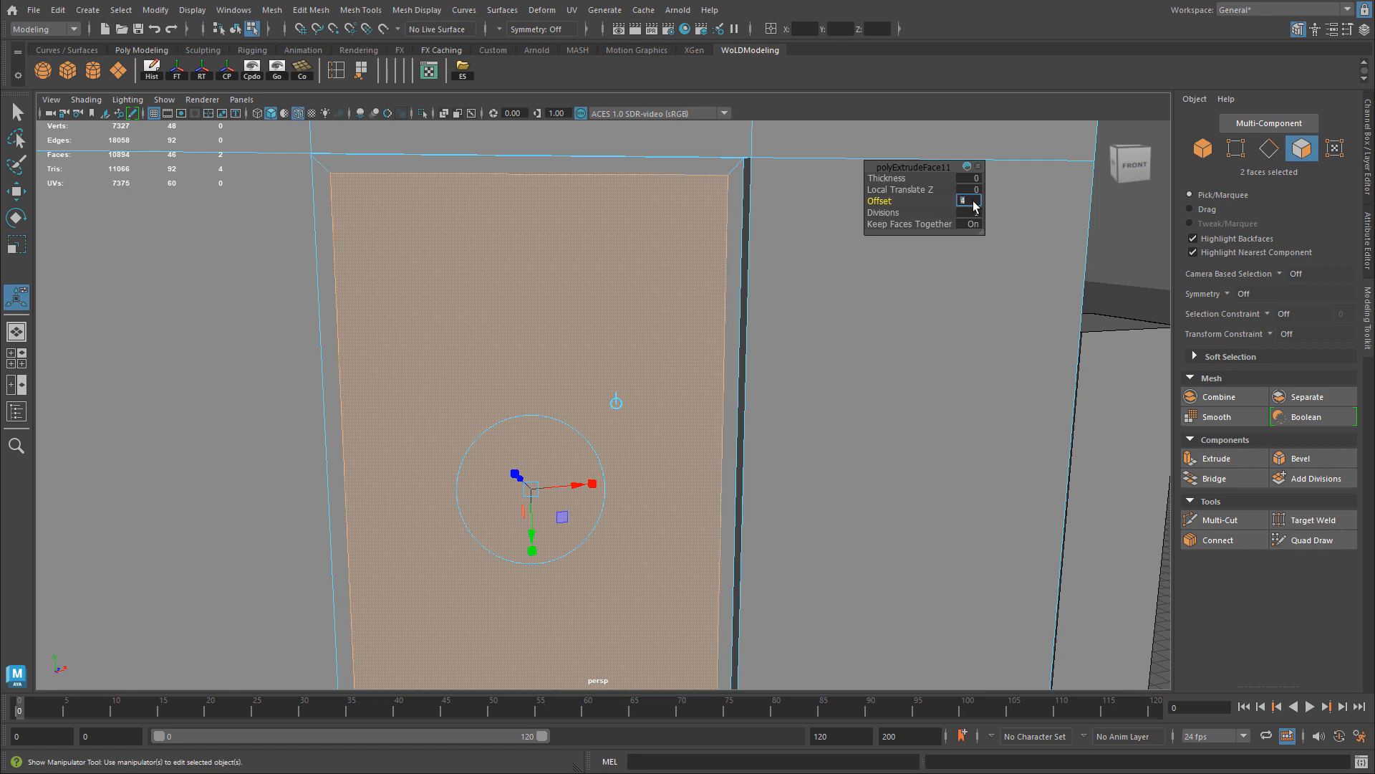
Step: Extrude the inset window faces inward with a thickness of -5
alt+drag(713, 413, 590, 390)
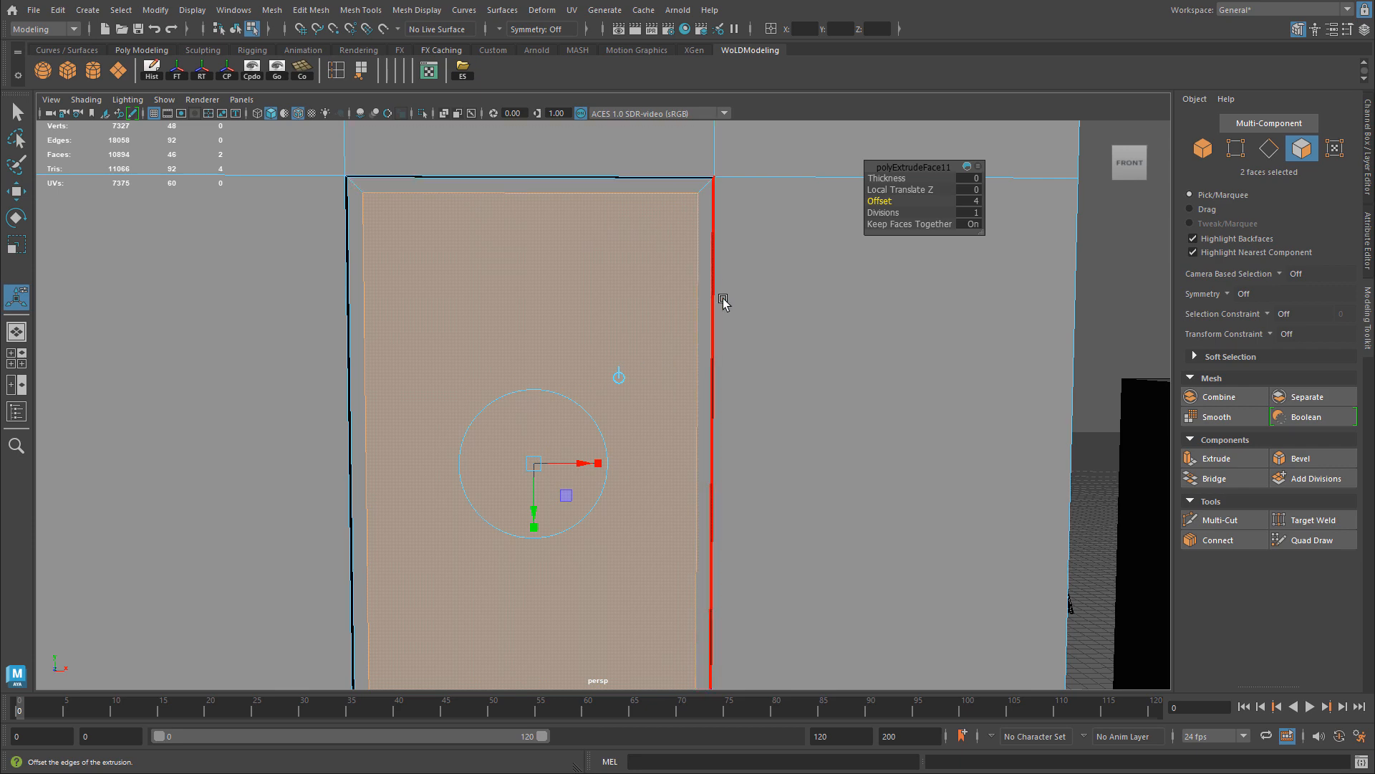
alt+middle_drag(724, 298, 674, 302)
alt+drag(674, 303, 728, 308)
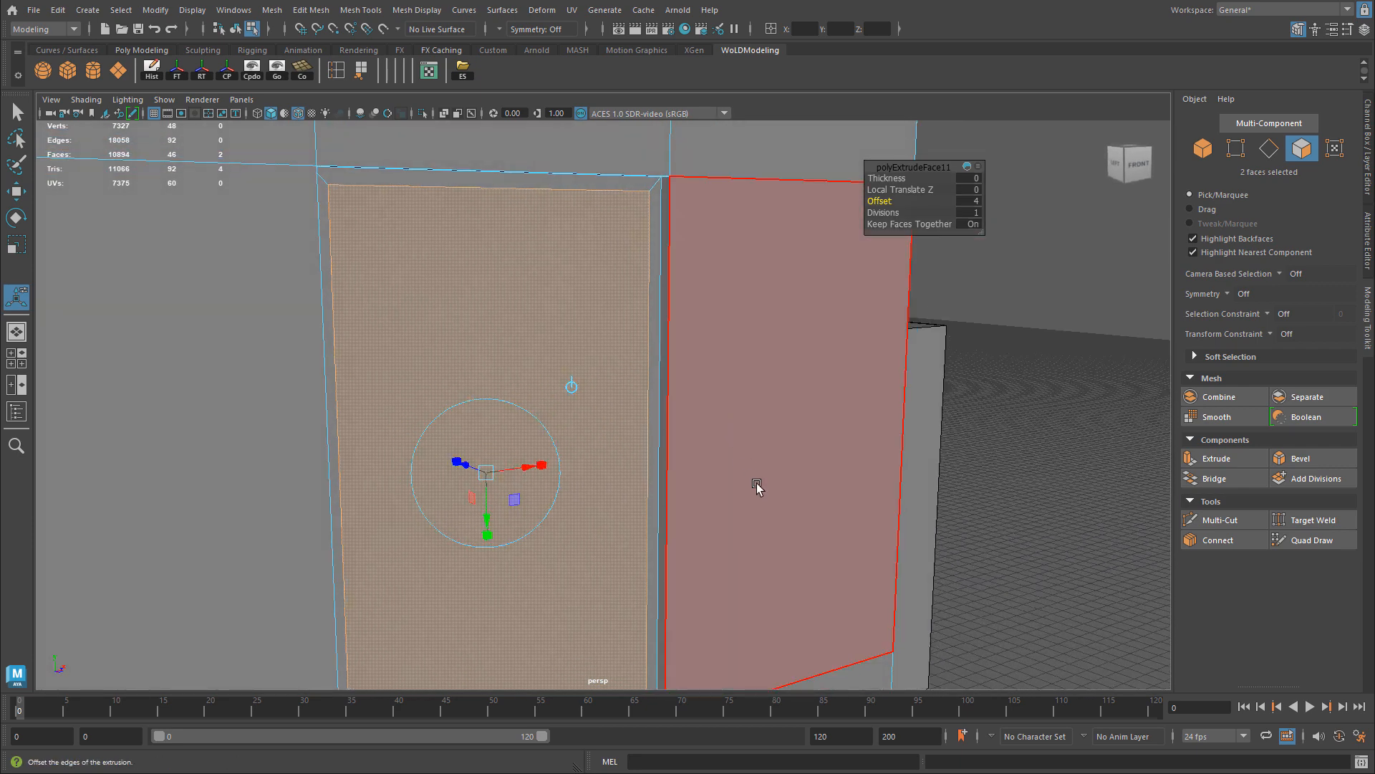
alt+middle_drag(756, 347, 766, 329)
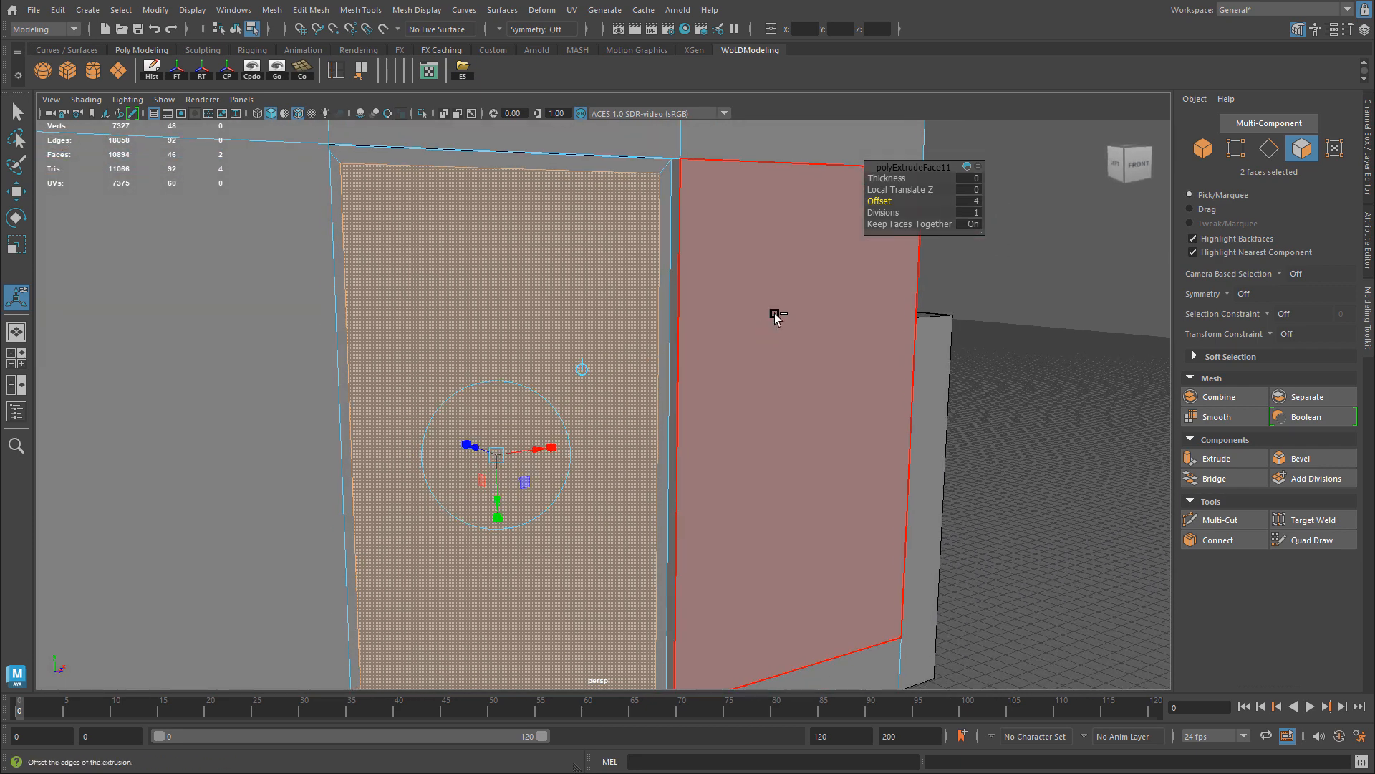
key(ctrl+e)
drag(889, 185, 854, 197)
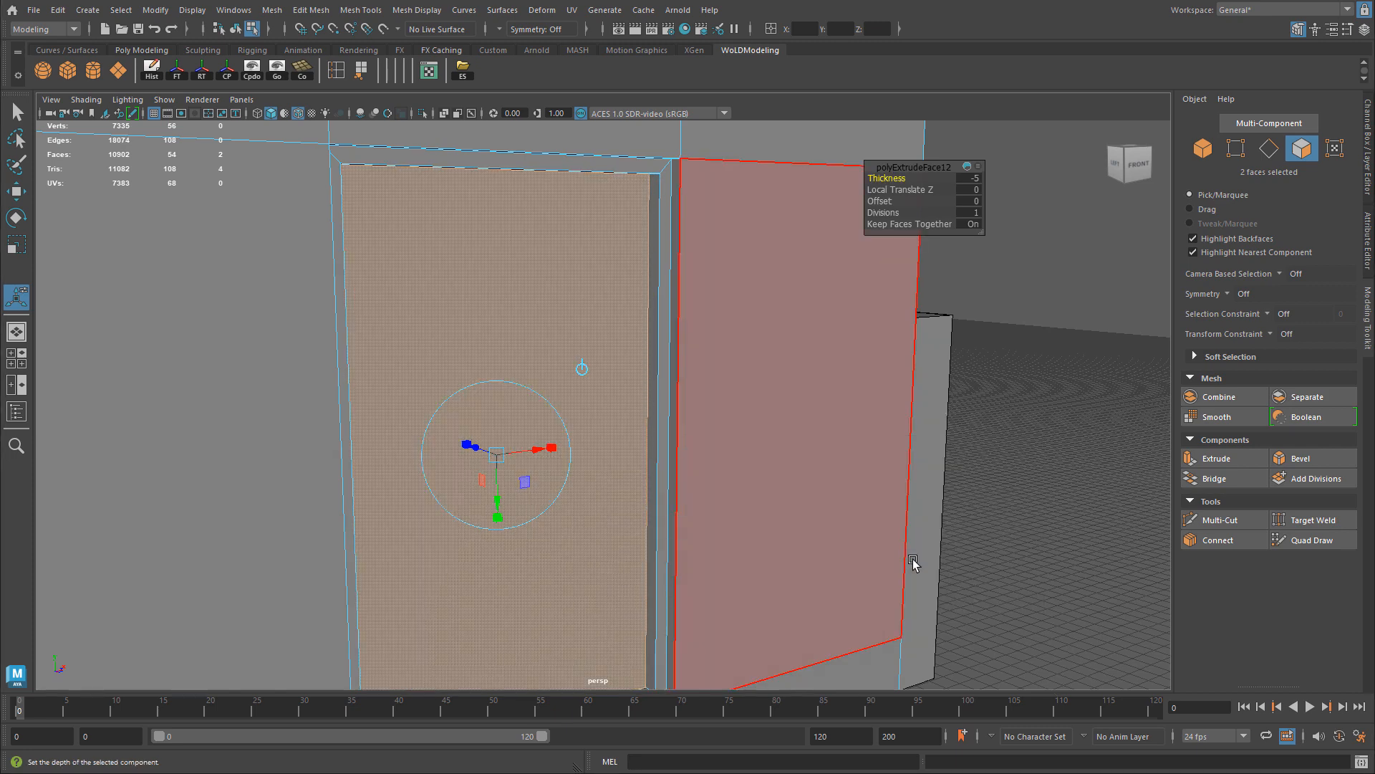
Step: Refine the inner window extrusion's thickness to -5.5 in the side view, leaving a thin pane at the wall's centre
key(space)
key(space)
alt+right_drag(690, 475, 934, 411)
alt+middle_drag(934, 411, 873, 353)
alt+right_drag(873, 353, 883, 341)
alt+middle_drag(883, 341, 897, 503)
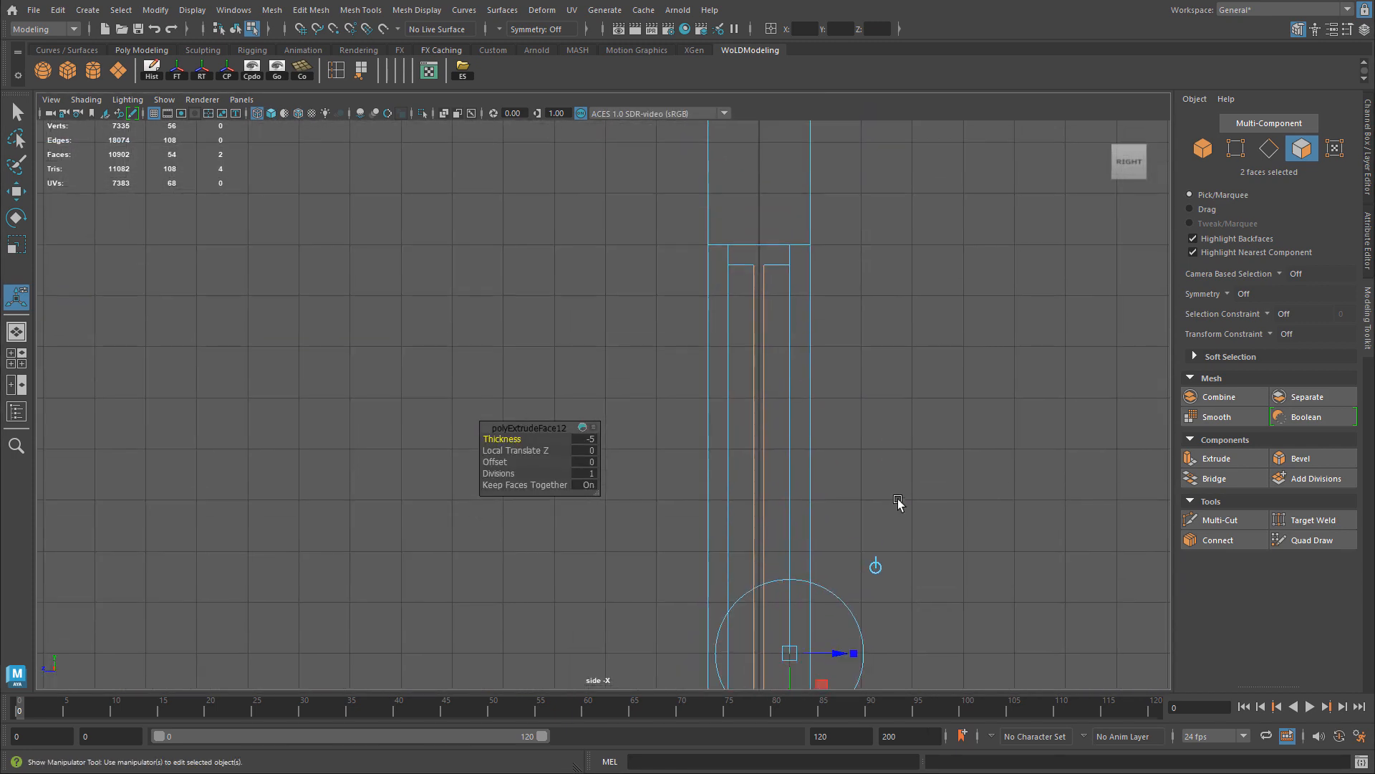
drag(504, 438, 496, 438)
scroll(806, 222, up, 2)
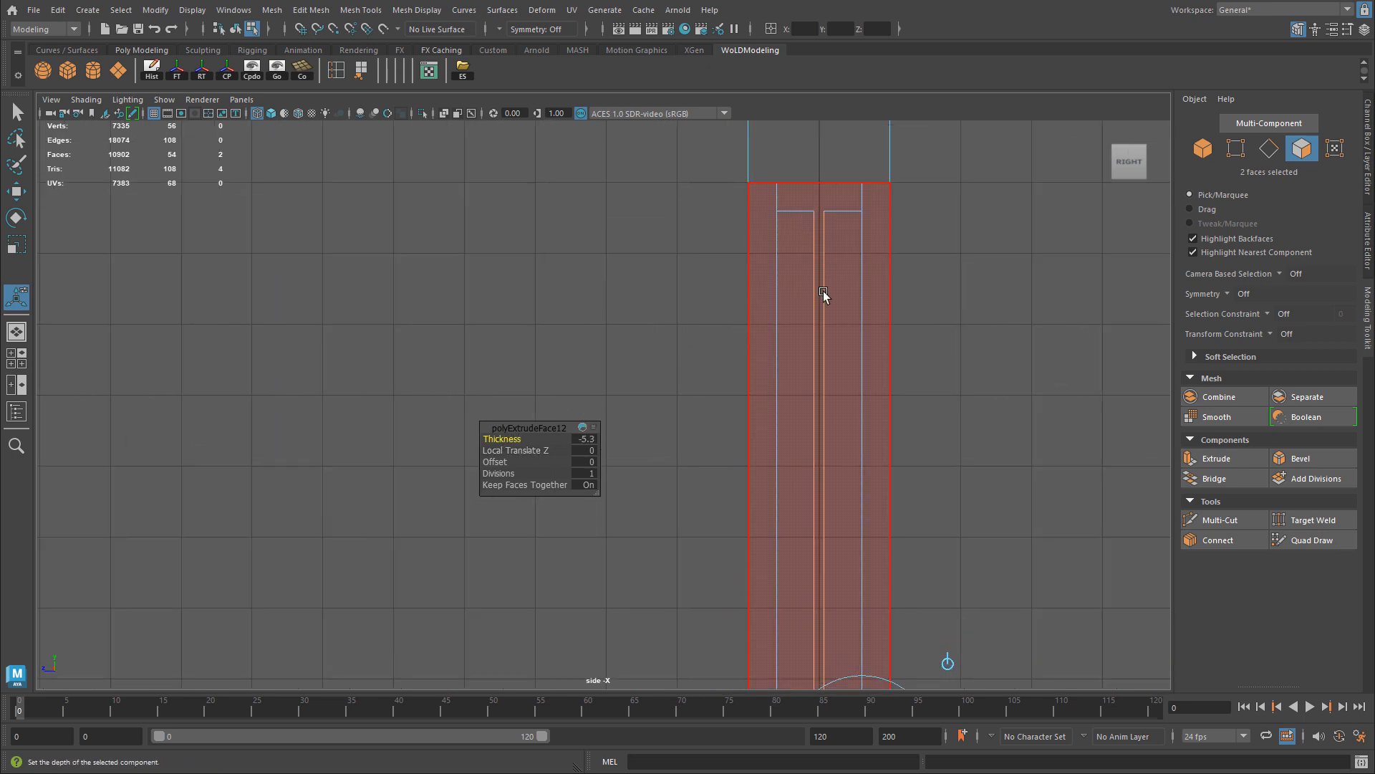
scroll(822, 295, up, 2)
drag(520, 439, 517, 438)
scroll(814, 341, down, 1)
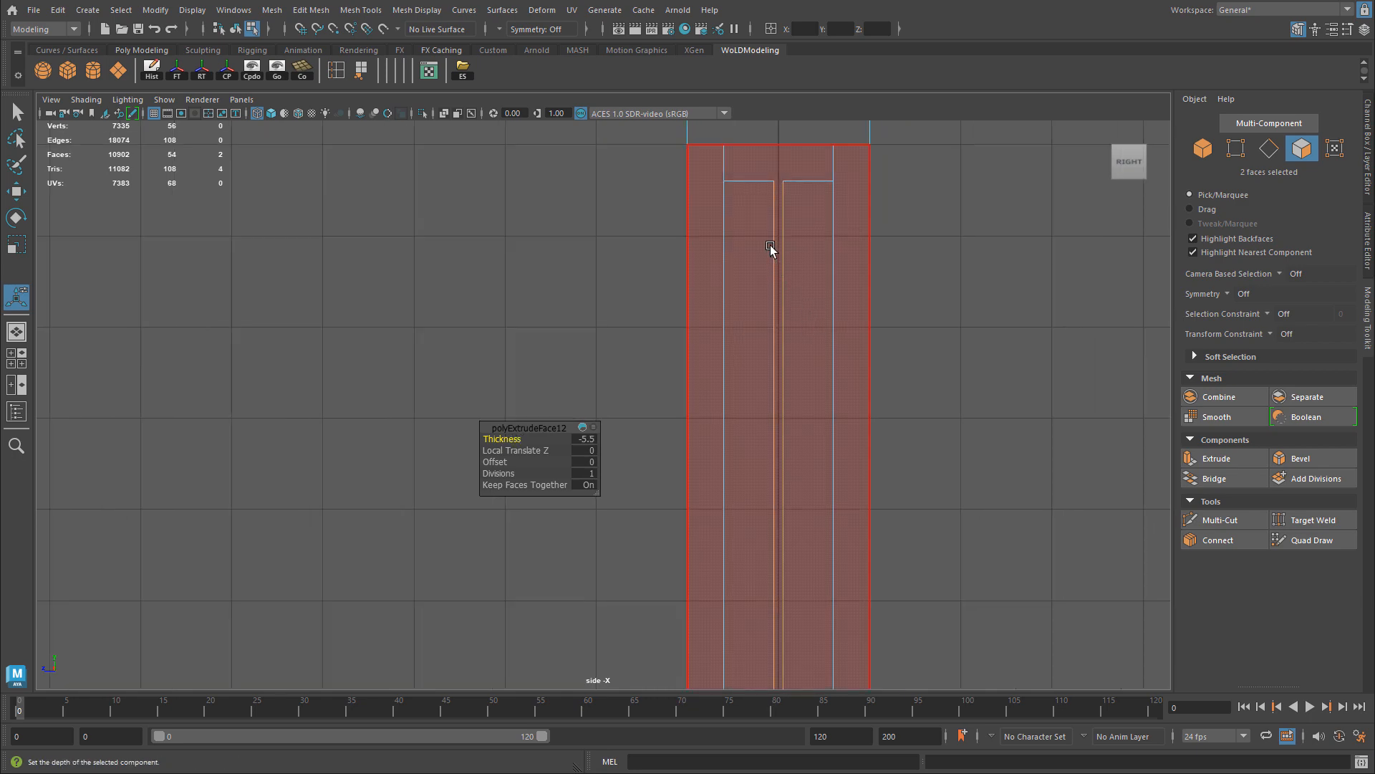
key(space)
drag(947, 197, 944, 159)
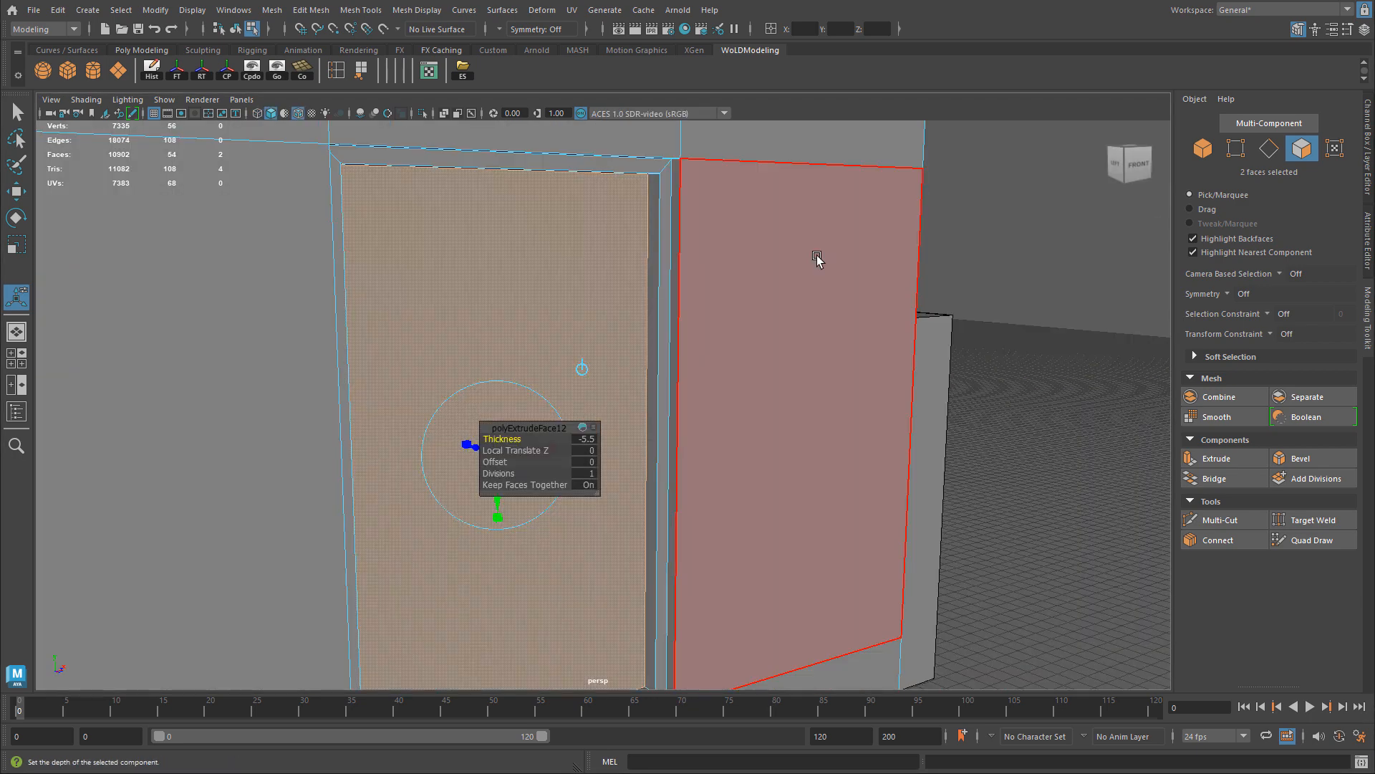
Step: Return to object mode and examine the recessed window frame from both sides of the wall
alt+drag(821, 256, 703, 267)
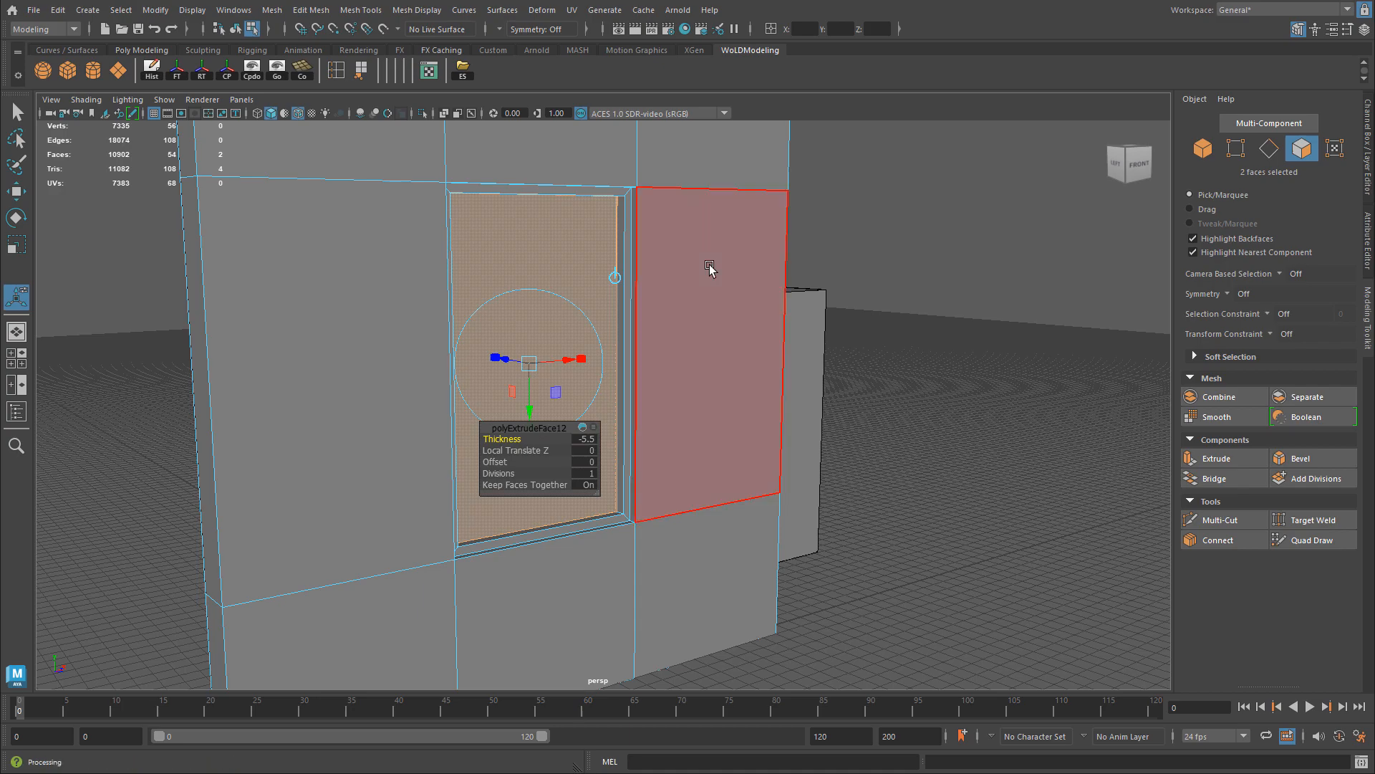
alt+right_drag(709, 270, 916, 294)
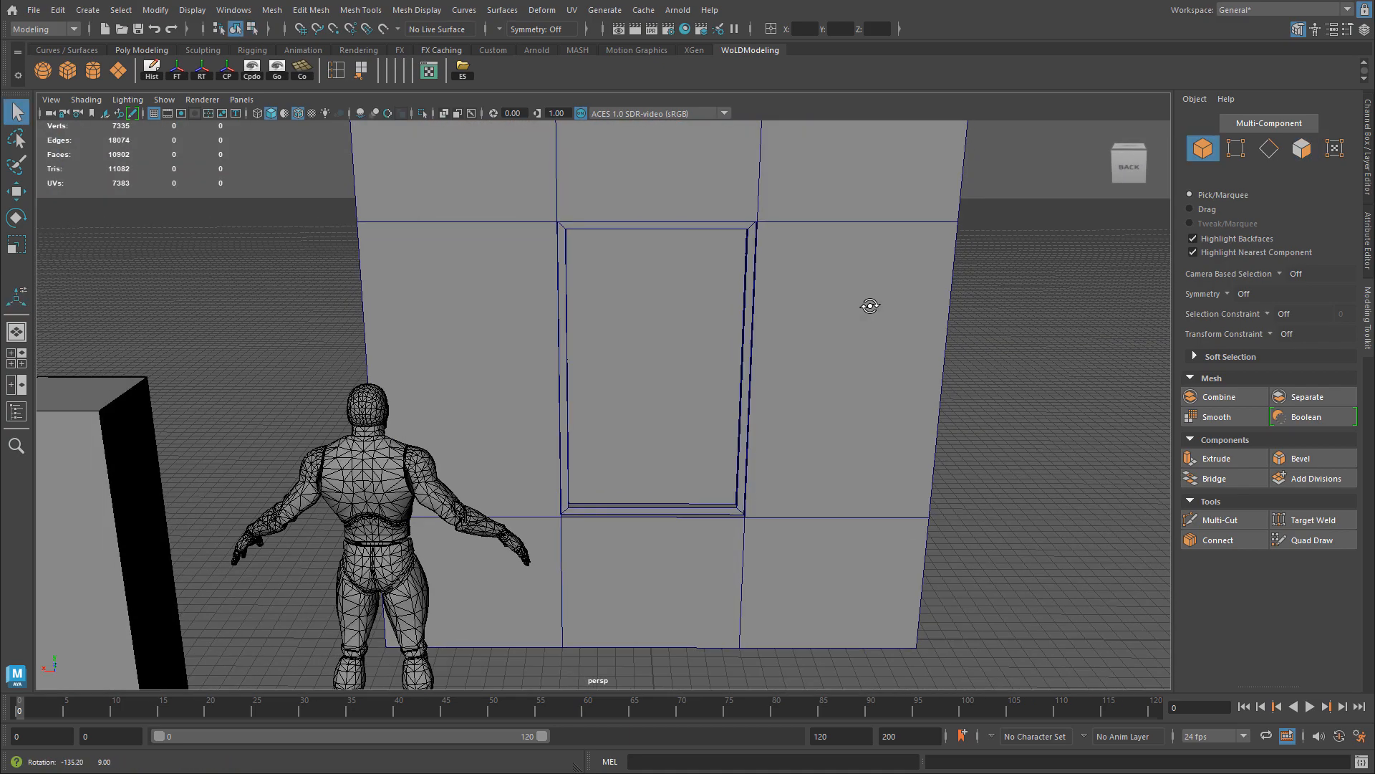
alt+drag(870, 306, 578, 295)
alt+right_drag(577, 296, 664, 276)
alt+middle_drag(638, 276, 684, 334)
alt+drag(684, 334, 655, 325)
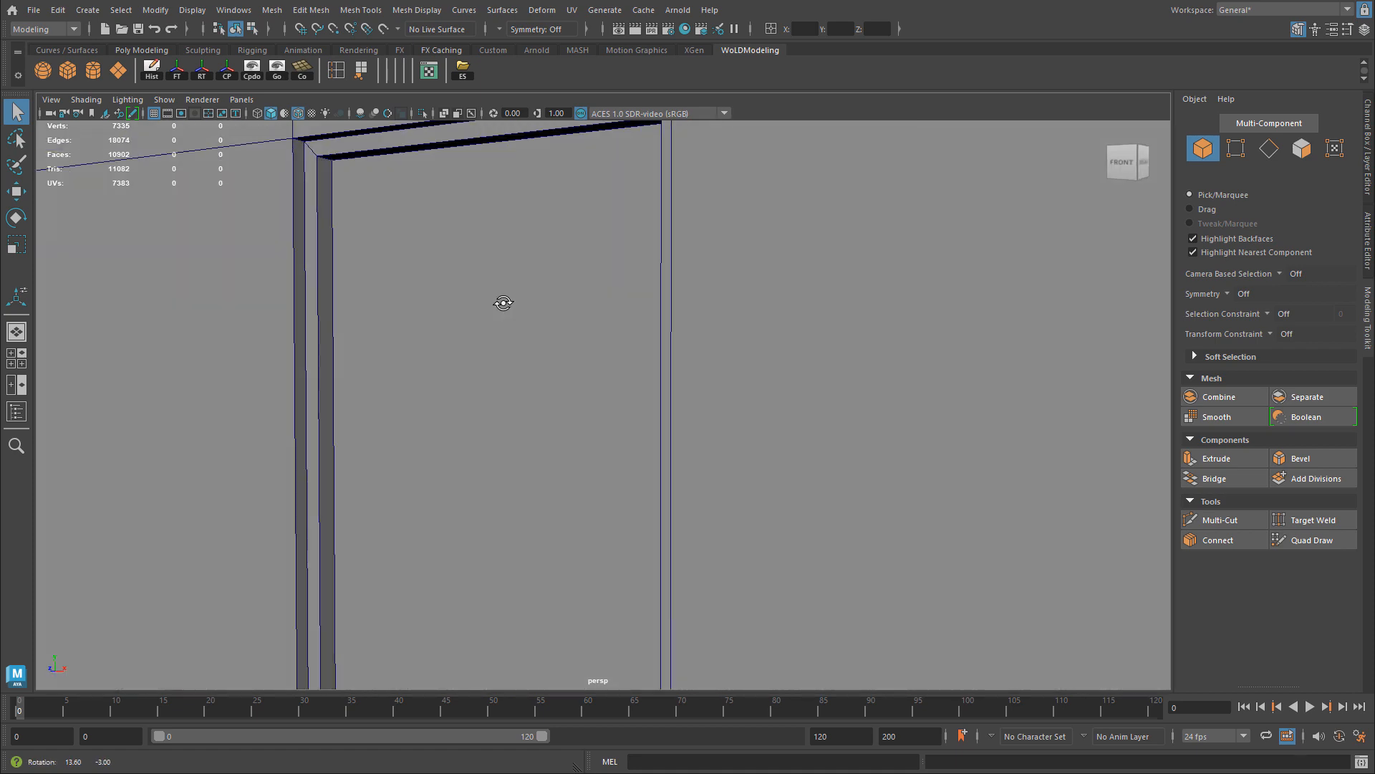
Step: In edge mode, select the four outer edges of the window opening on one side of the wall
alt+drag(504, 303, 624, 315)
right_drag(625, 315, 628, 265)
click(745, 247)
shift+click(724, 215)
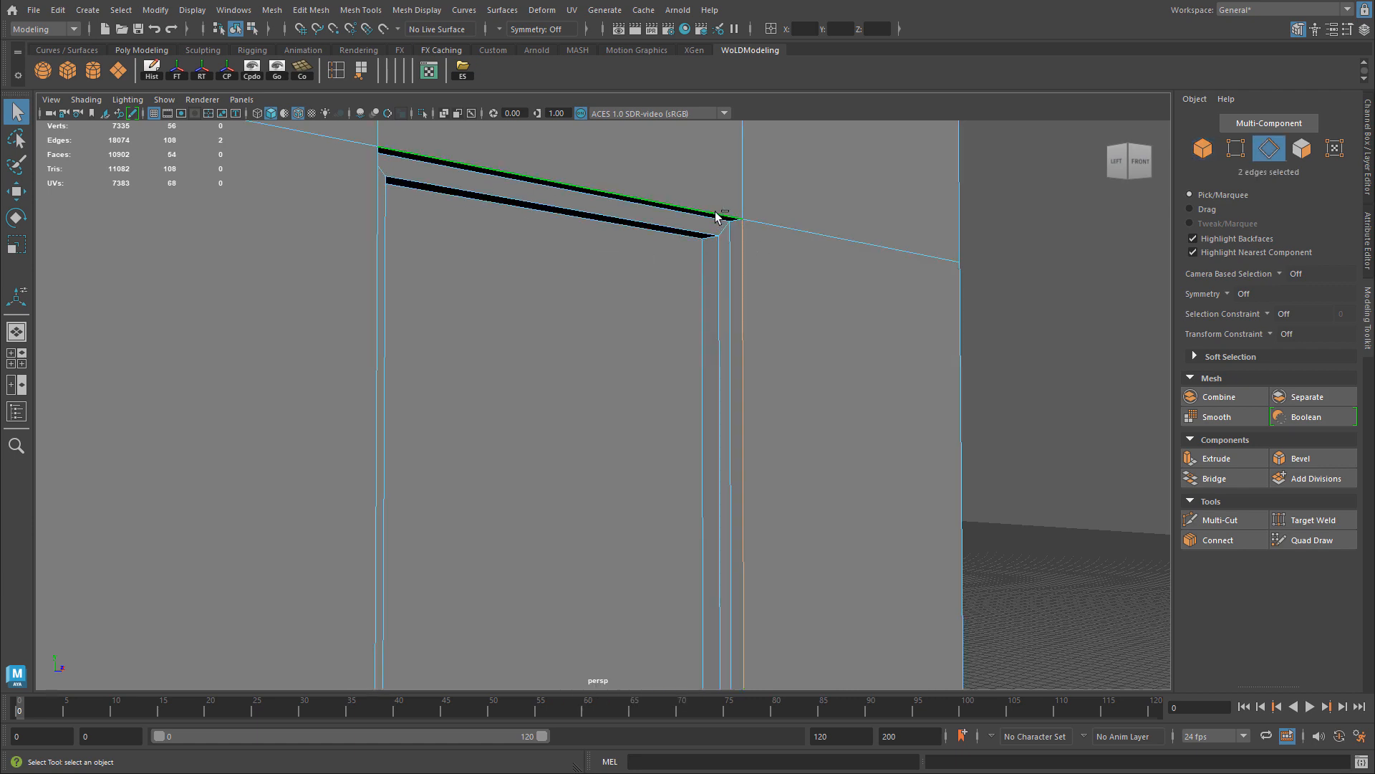
alt+drag(725, 215, 605, 280)
shift+click(313, 298)
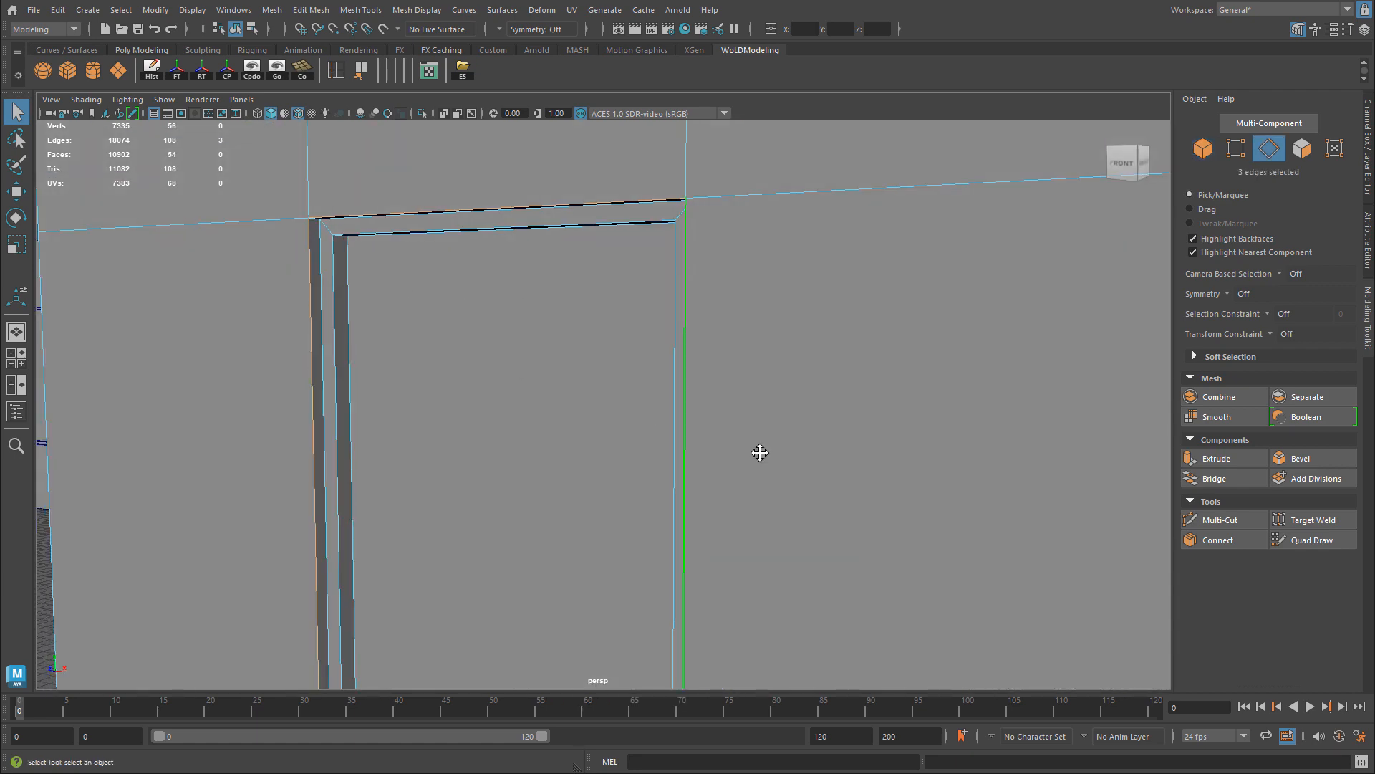
alt+middle_drag(759, 451, 770, 208)
alt+drag(770, 208, 815, 300)
shift+click(721, 639)
Step: Add the four matching outer opening edges on the wall's opposite side and bevel all eight edges
alt+drag(632, 598, 881, 573)
shift+click(573, 647)
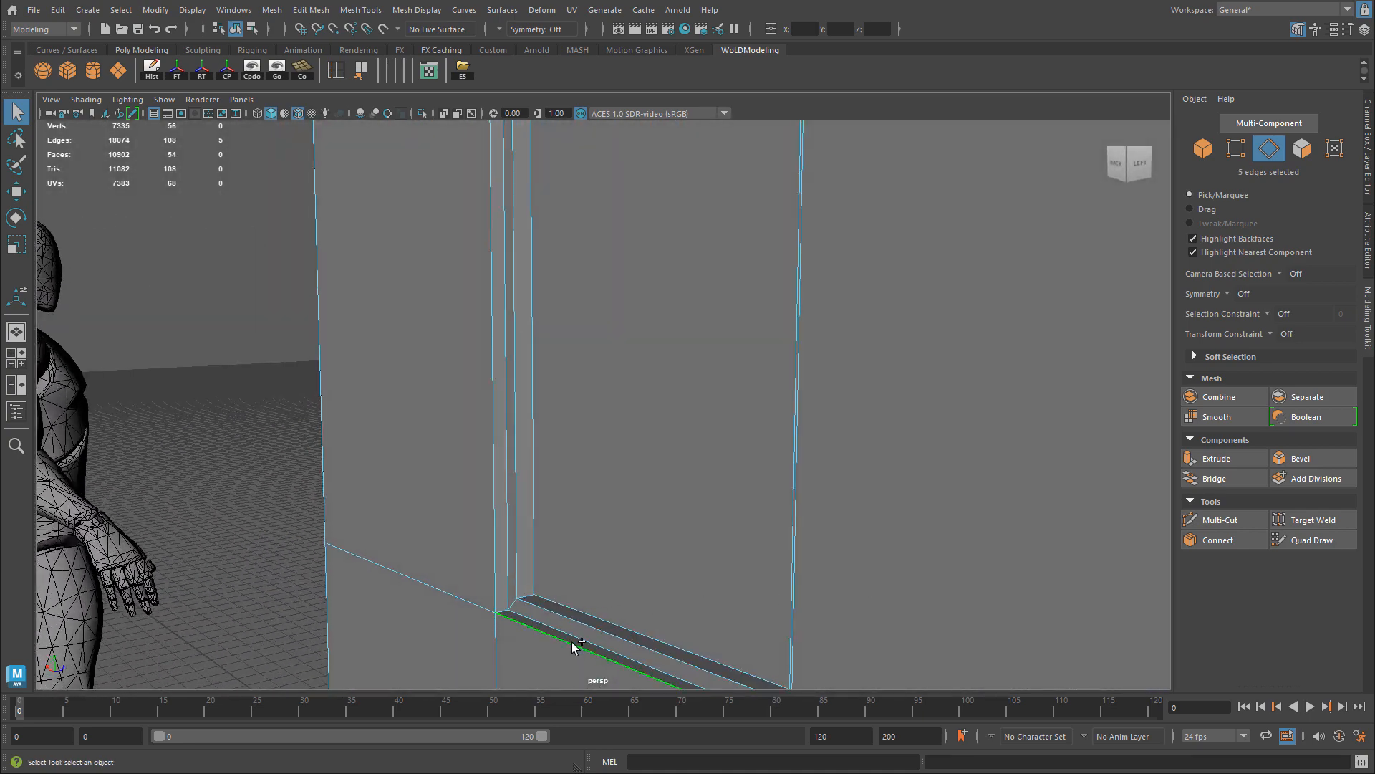
shift+click(491, 513)
alt+drag(642, 329, 620, 209)
shift+click(620, 210)
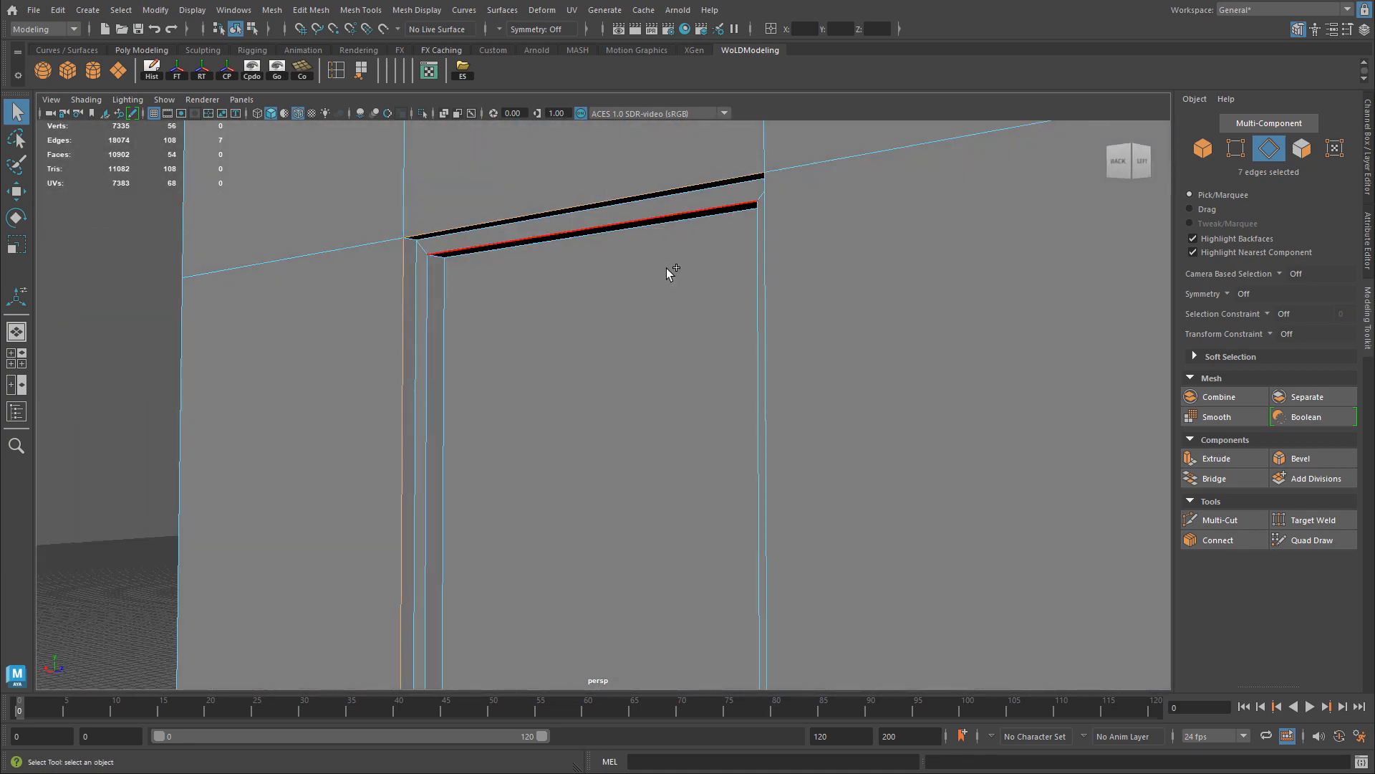
alt+drag(666, 268, 841, 344)
shift+click(884, 350)
alt+drag(960, 364, 816, 322)
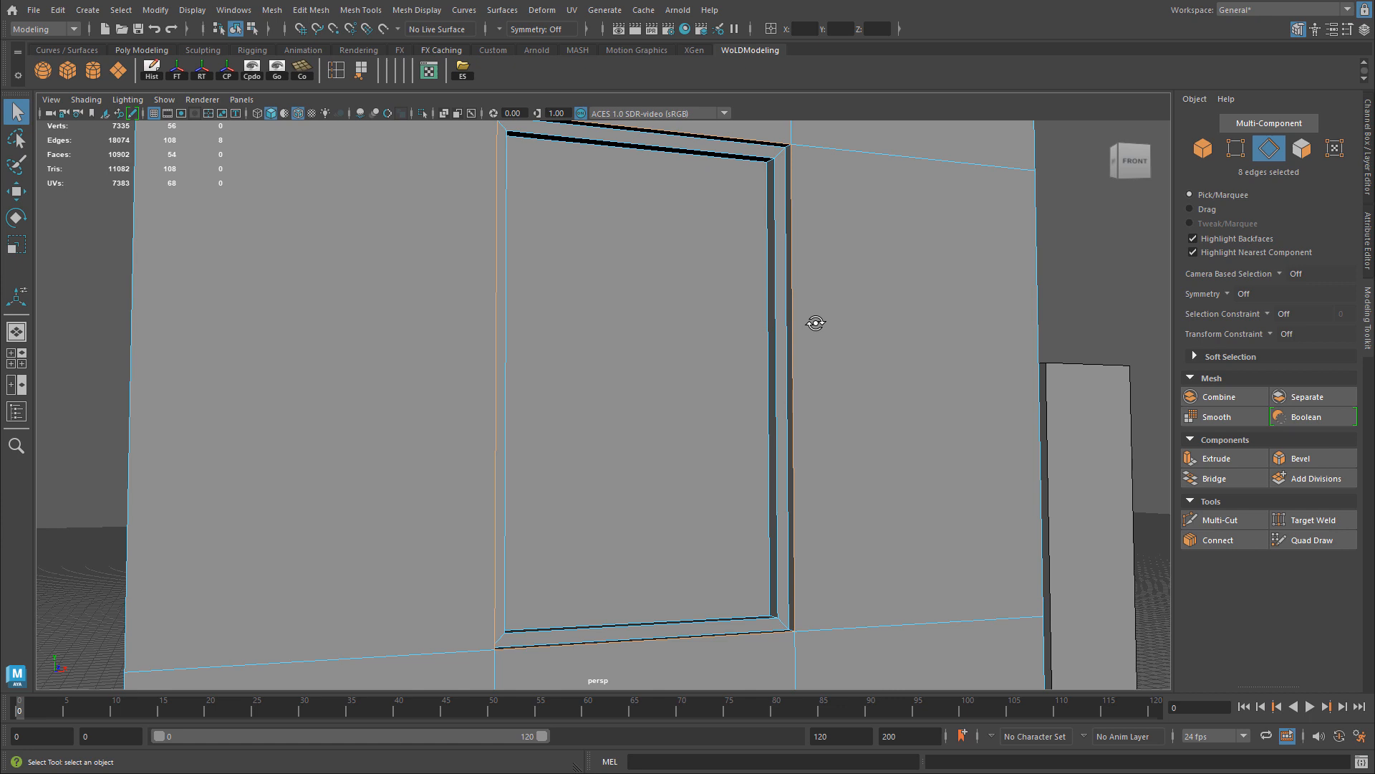
key(ctrl+b)
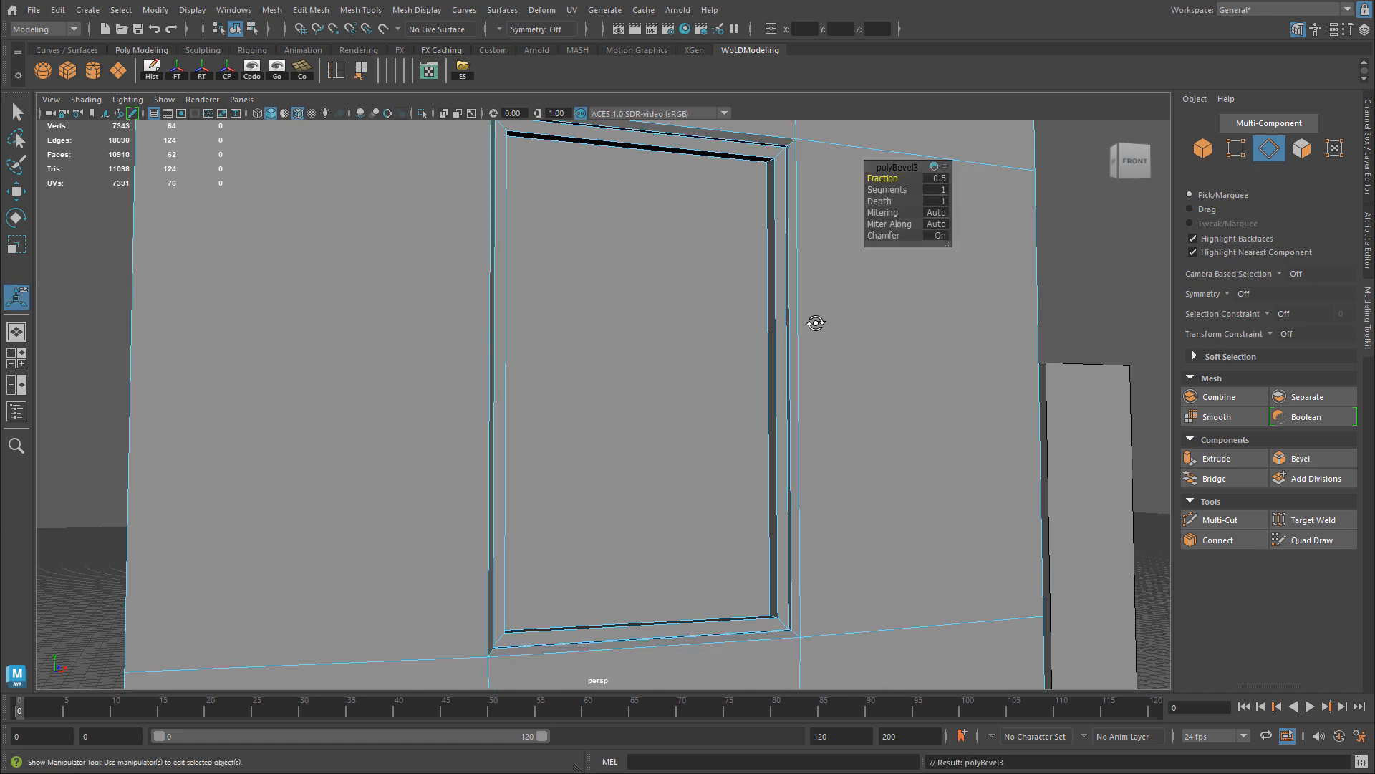
Step: Set the outer opening bevel's segments to 2
alt+middle_drag(747, 362, 642, 520)
scroll(737, 300, up, 5)
alt+drag(736, 301, 805, 344)
alt+middle_drag(805, 344, 793, 451)
scroll(878, 384, up, 4)
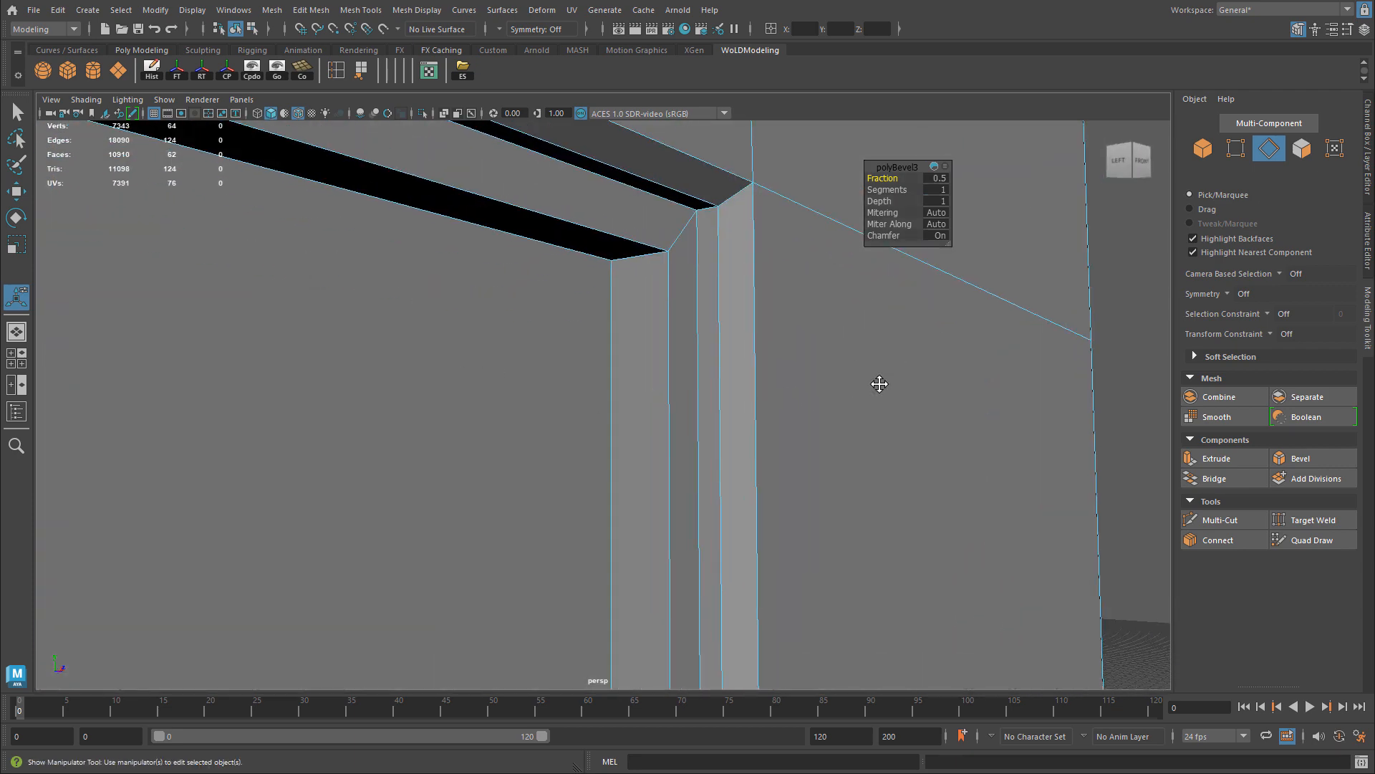
alt+middle_drag(879, 384, 856, 420)
click(940, 190)
key(Return)
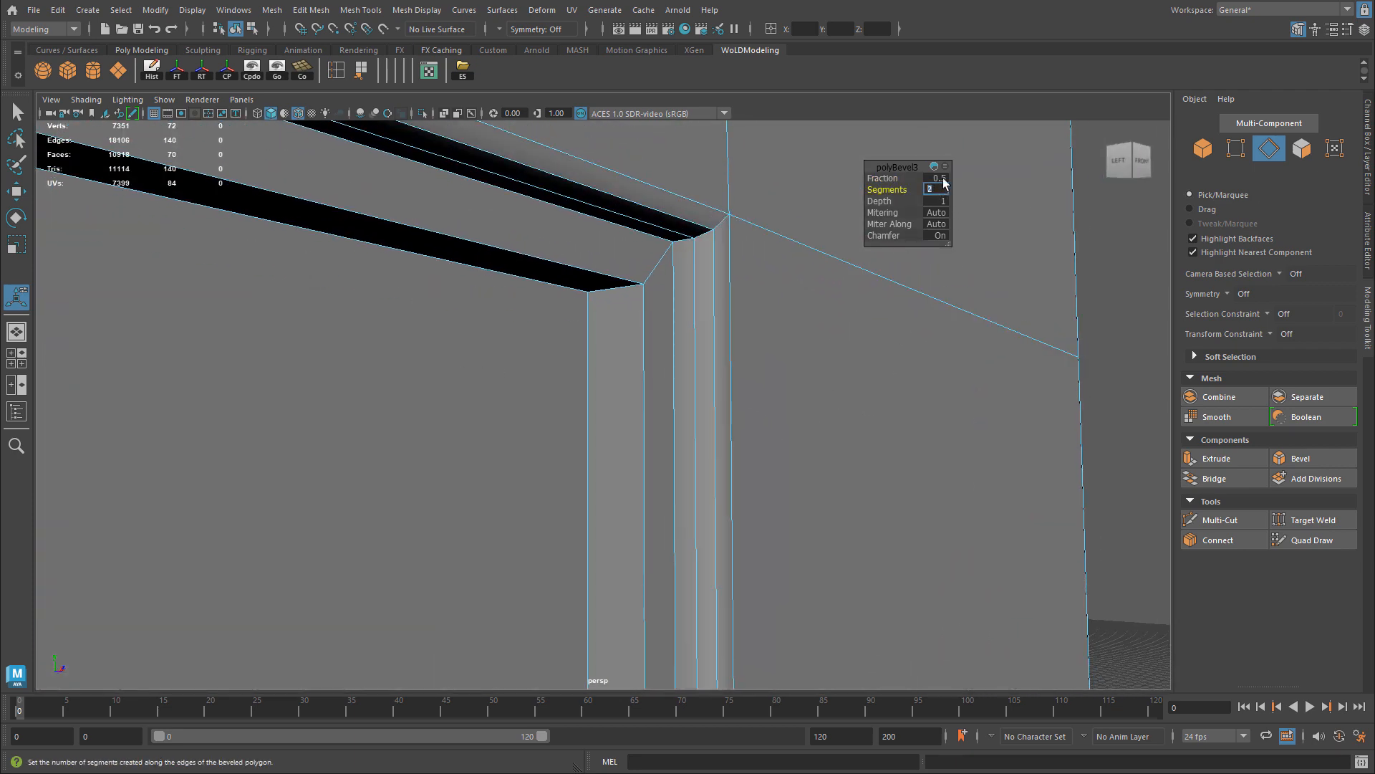
Step: Reduce the outer opening bevel's fraction to 0.25 and refine it to 0.2
click(947, 179)
text(.25)
key(Return)
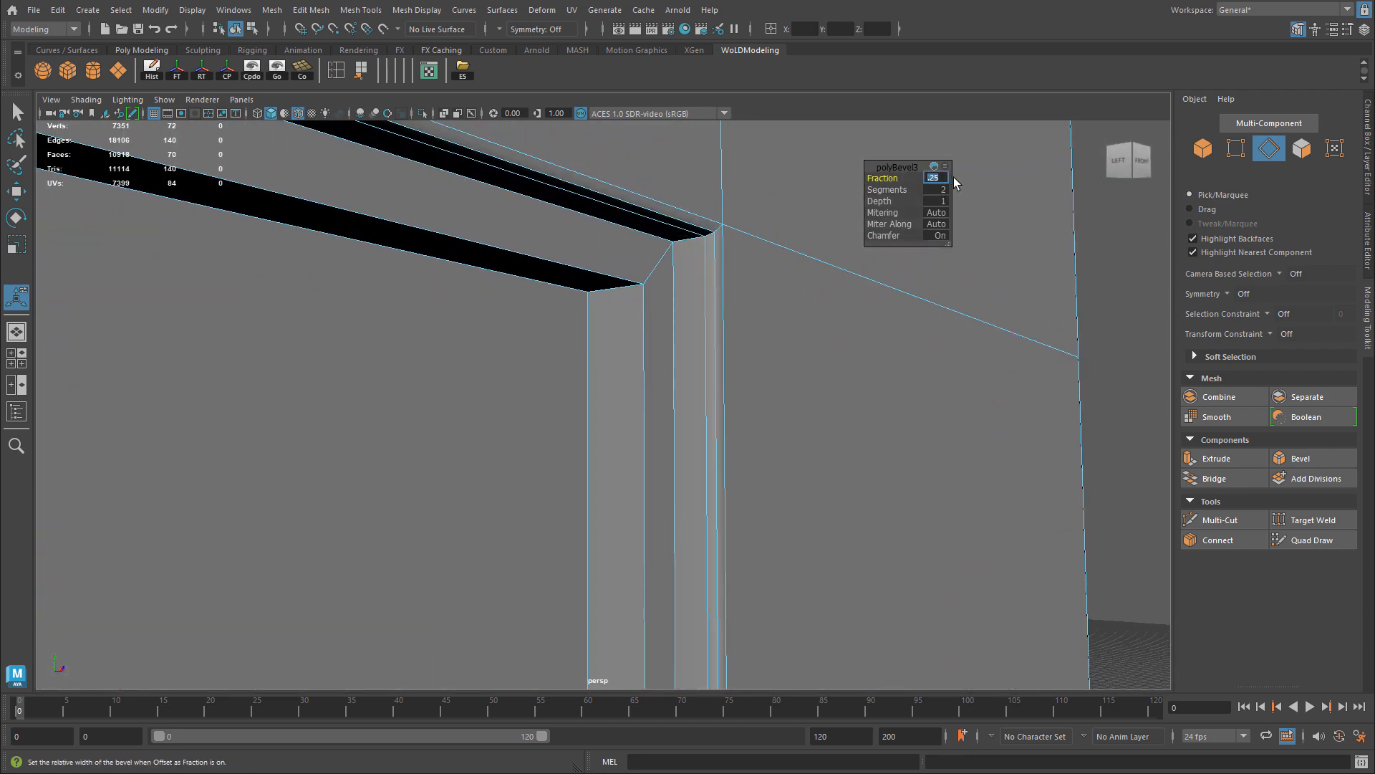
text(.2)
key(Return)
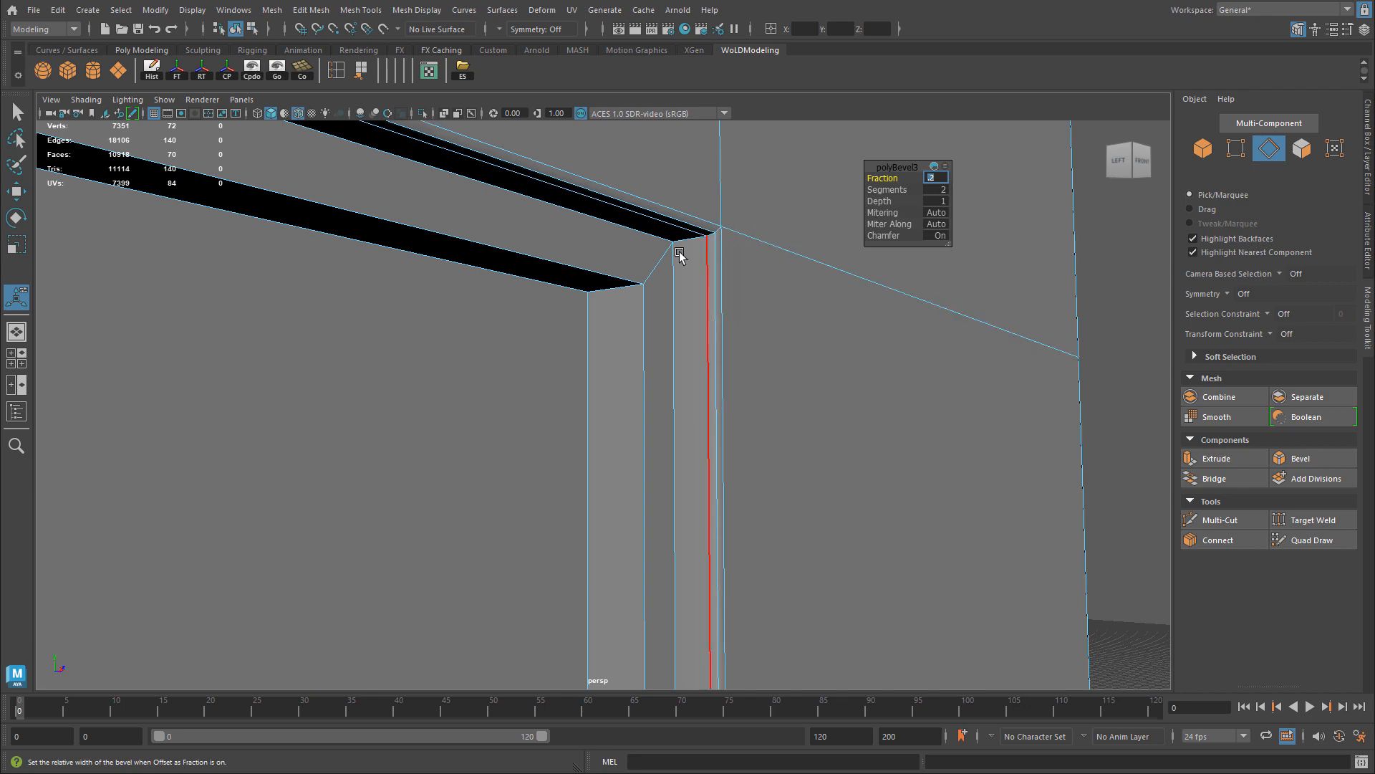
Step: Select the inner frame's edge loops around the pane on both sides of the wall and bevel them
double_click(645, 308)
alt+right_drag(803, 301, 422, 384)
alt+drag(422, 384, 429, 343)
shift+double_click(466, 277)
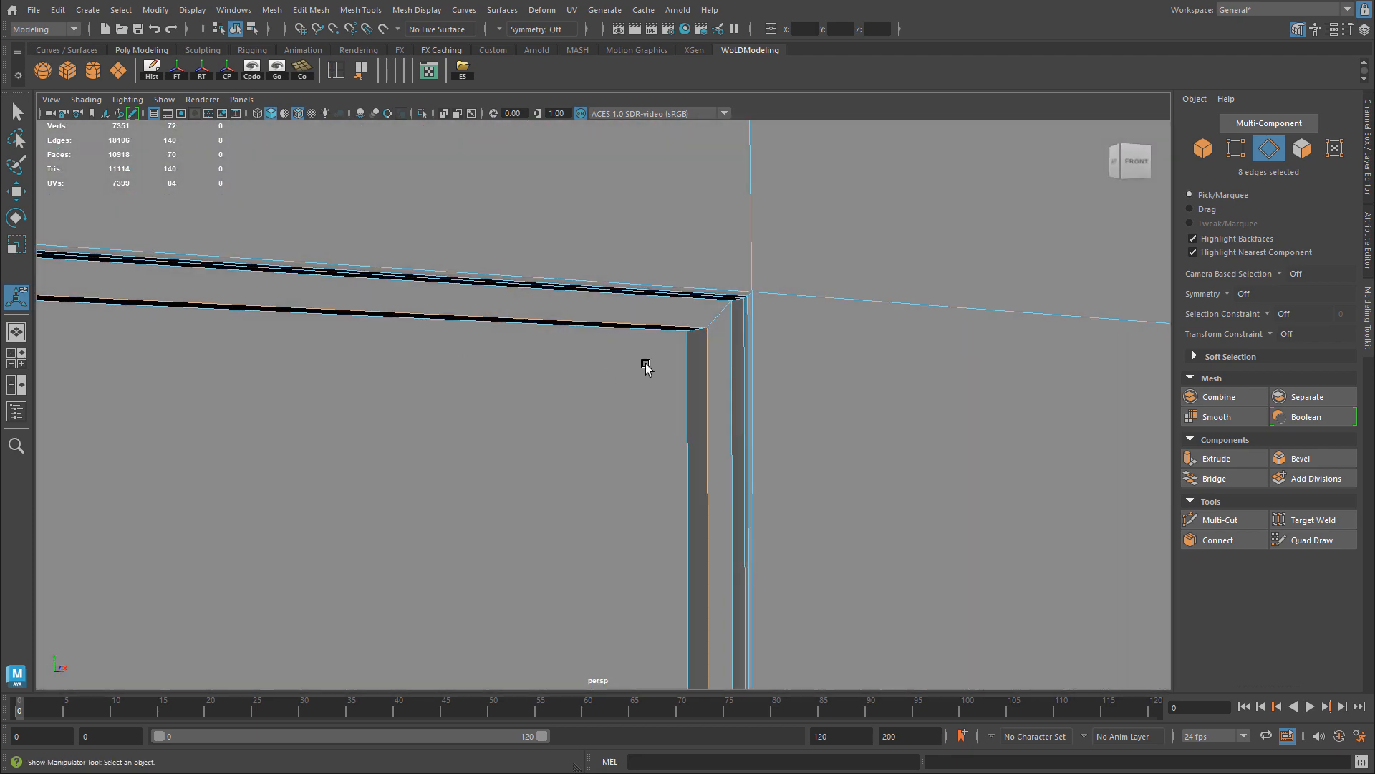
alt+drag(646, 367, 735, 326)
key(ctrl+b)
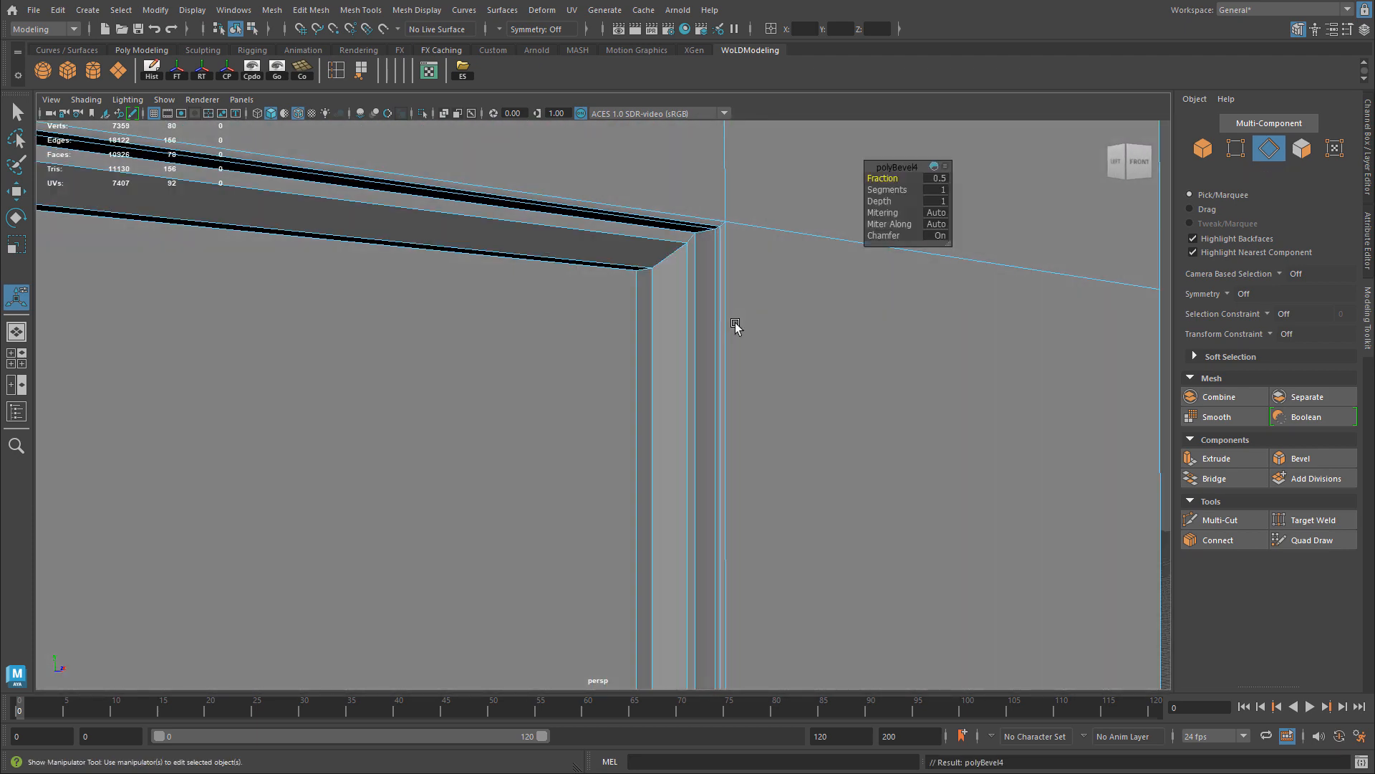
Step: Set the inner frame bevel's fraction to 0.2 and its segments to 2
click(940, 177)
text(.2)
key(Return)
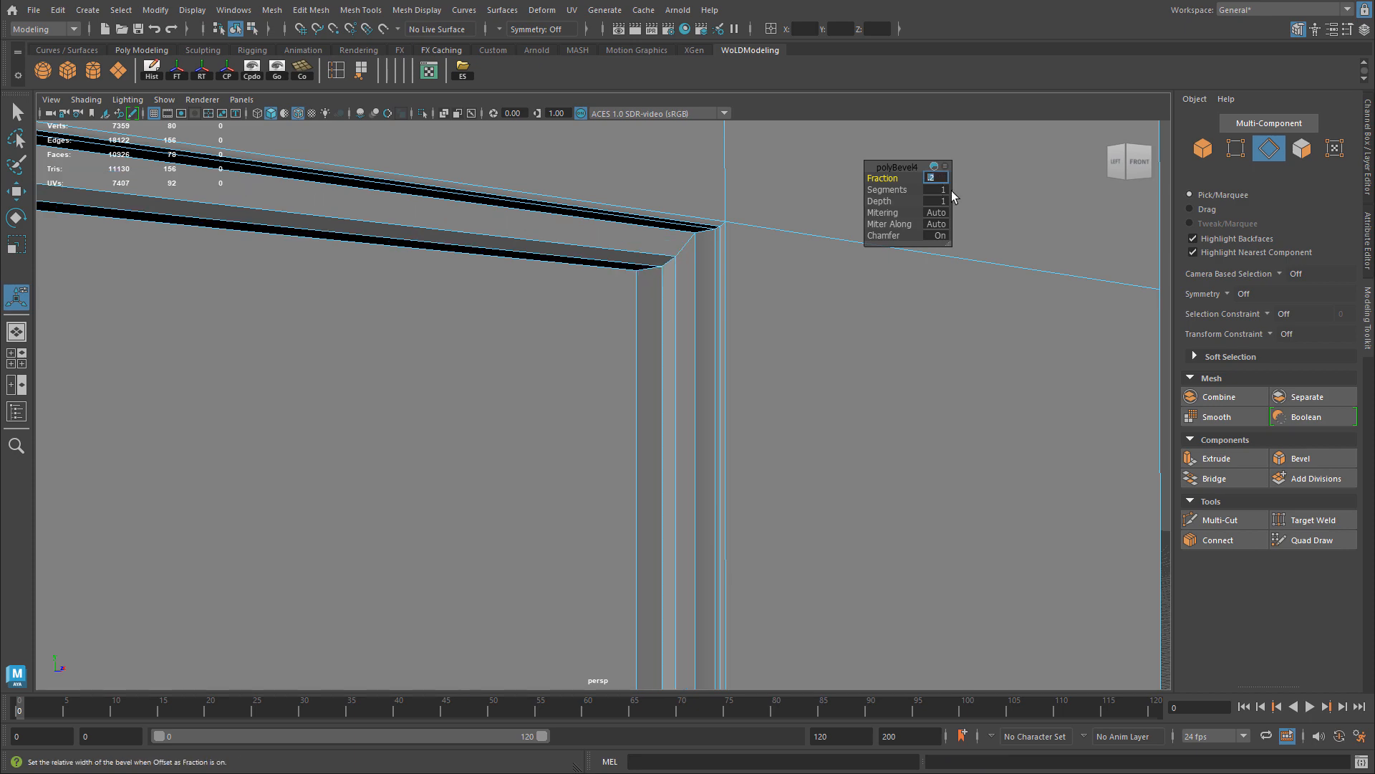
click(939, 190)
text(2)
key(Return)
alt+drag(691, 277, 719, 269)
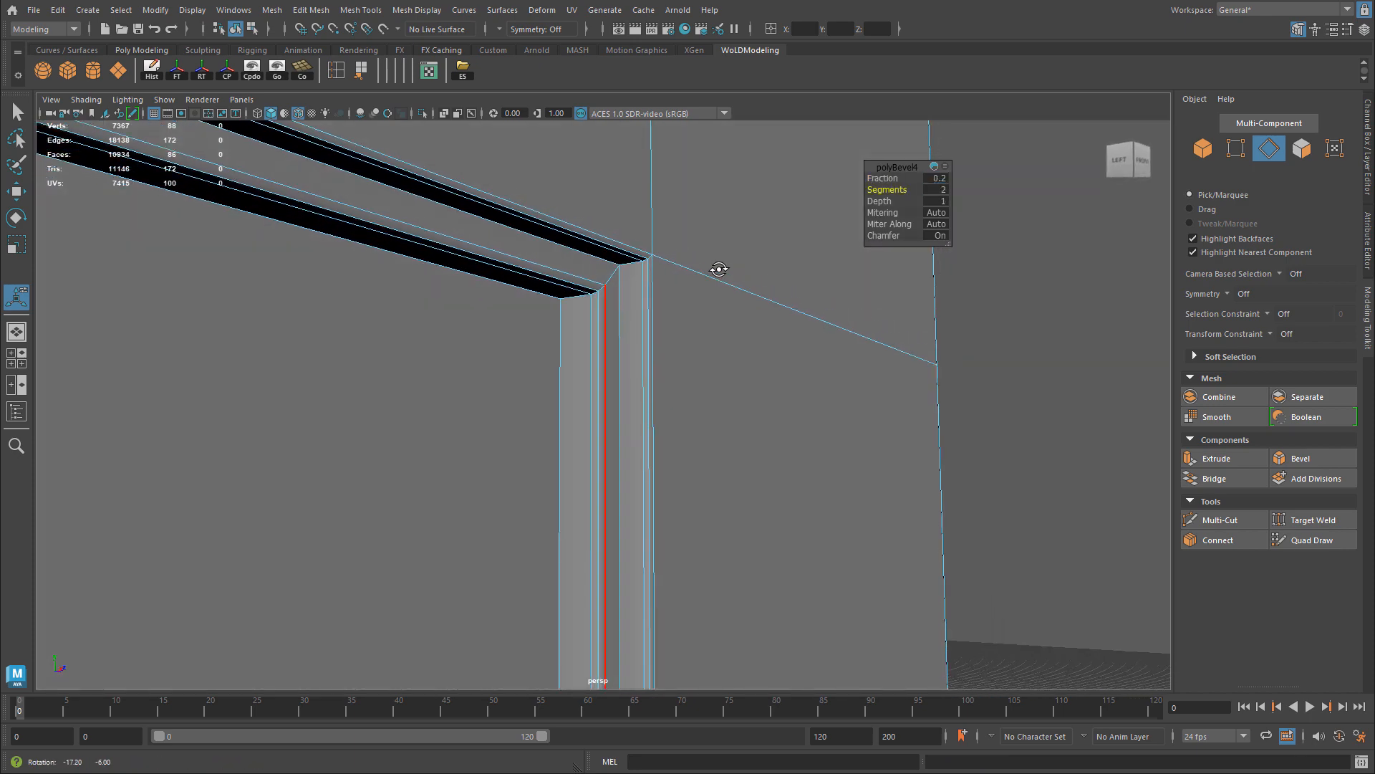
Step: Return to object mode with plain shaded display and examine the bevelled window frame in the wall
alt+drag(829, 233, 476, 277)
right_drag(627, 264, 678, 247)
mouse_move(883, 305)
alt+mouse_down()
mouse_move(626, 399)
mouse_move(733, 424)
mouse_move(637, 425)
mouse_move(666, 427)
alt+mouse_up()
key(alt+5)
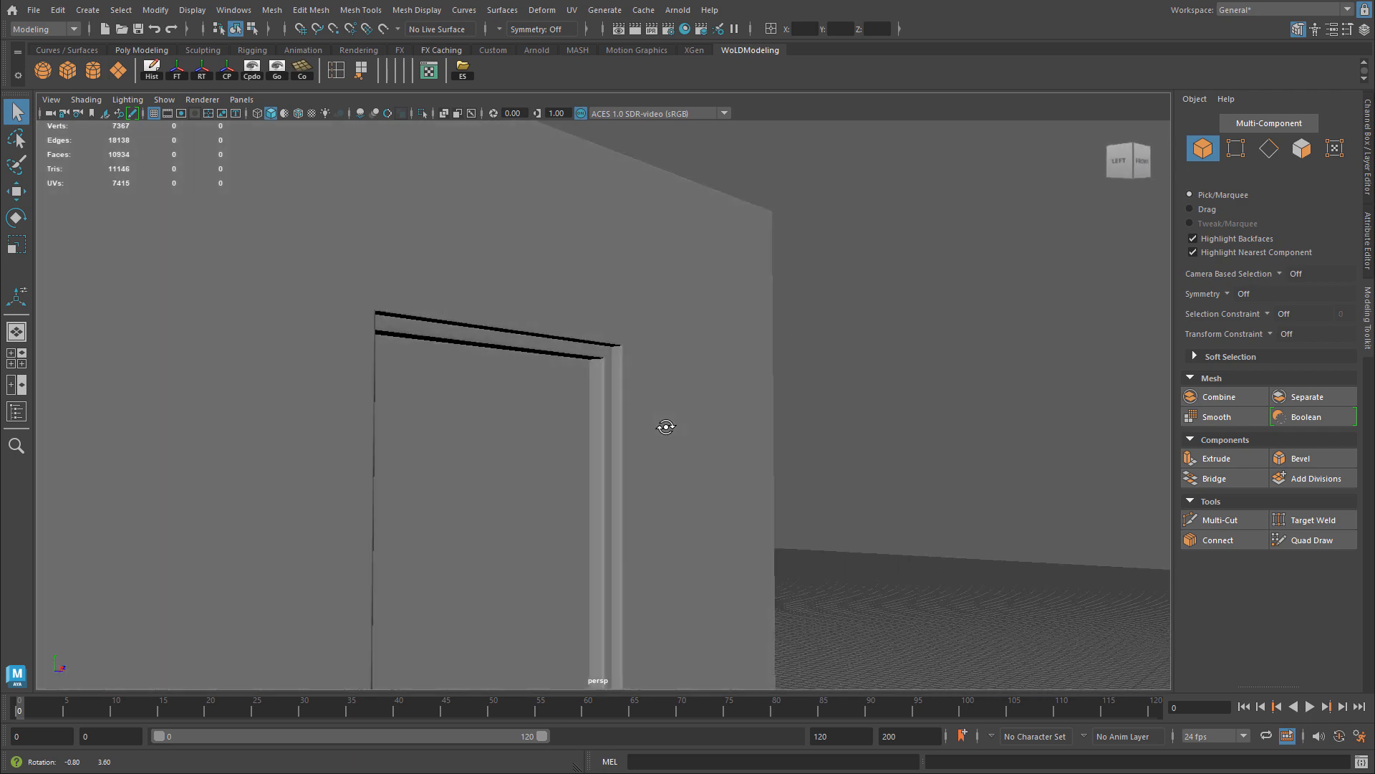
alt+right_drag(667, 427, 722, 409)
alt+drag(721, 415, 1029, 450)
alt+right_drag(1029, 449, 719, 286)
alt+drag(719, 286, 656, 268)
click(656, 268)
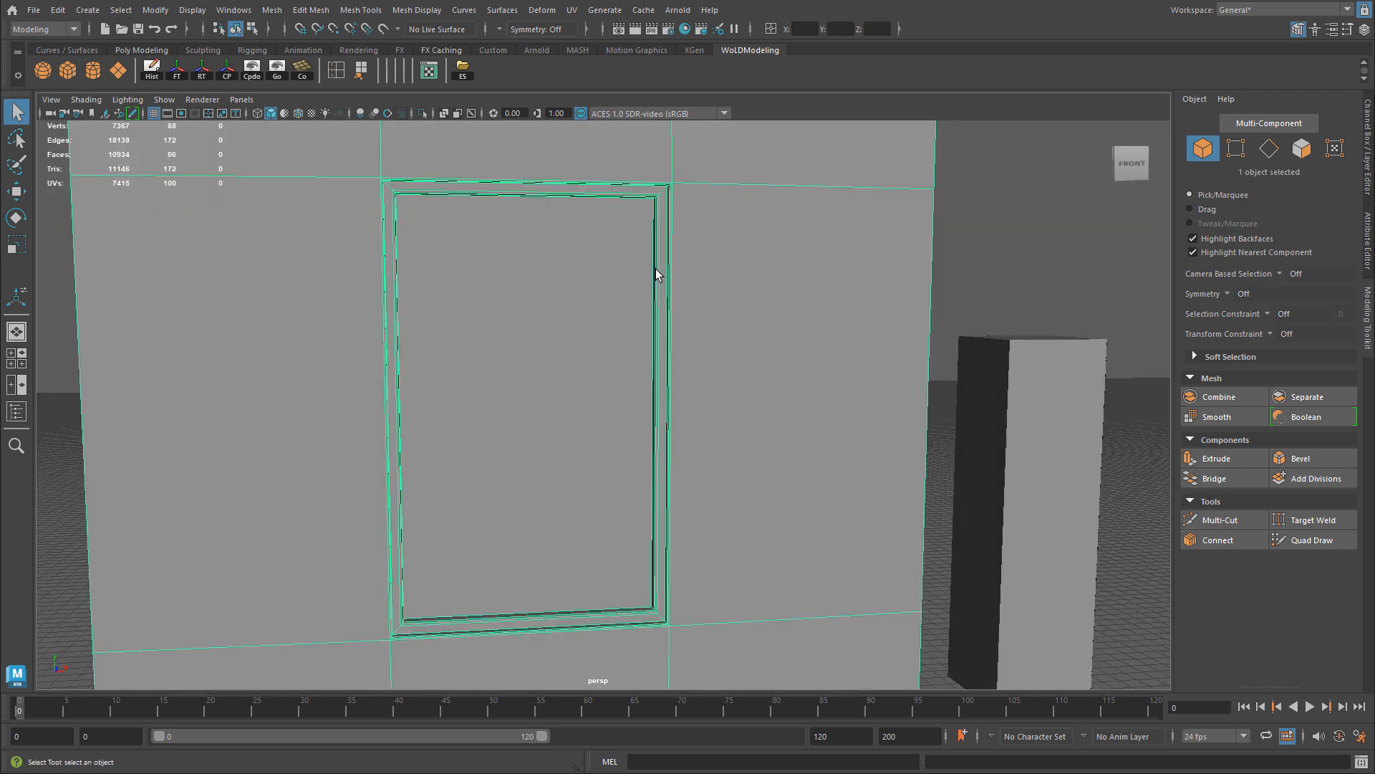
alt+right_drag(655, 268, 491, 281)
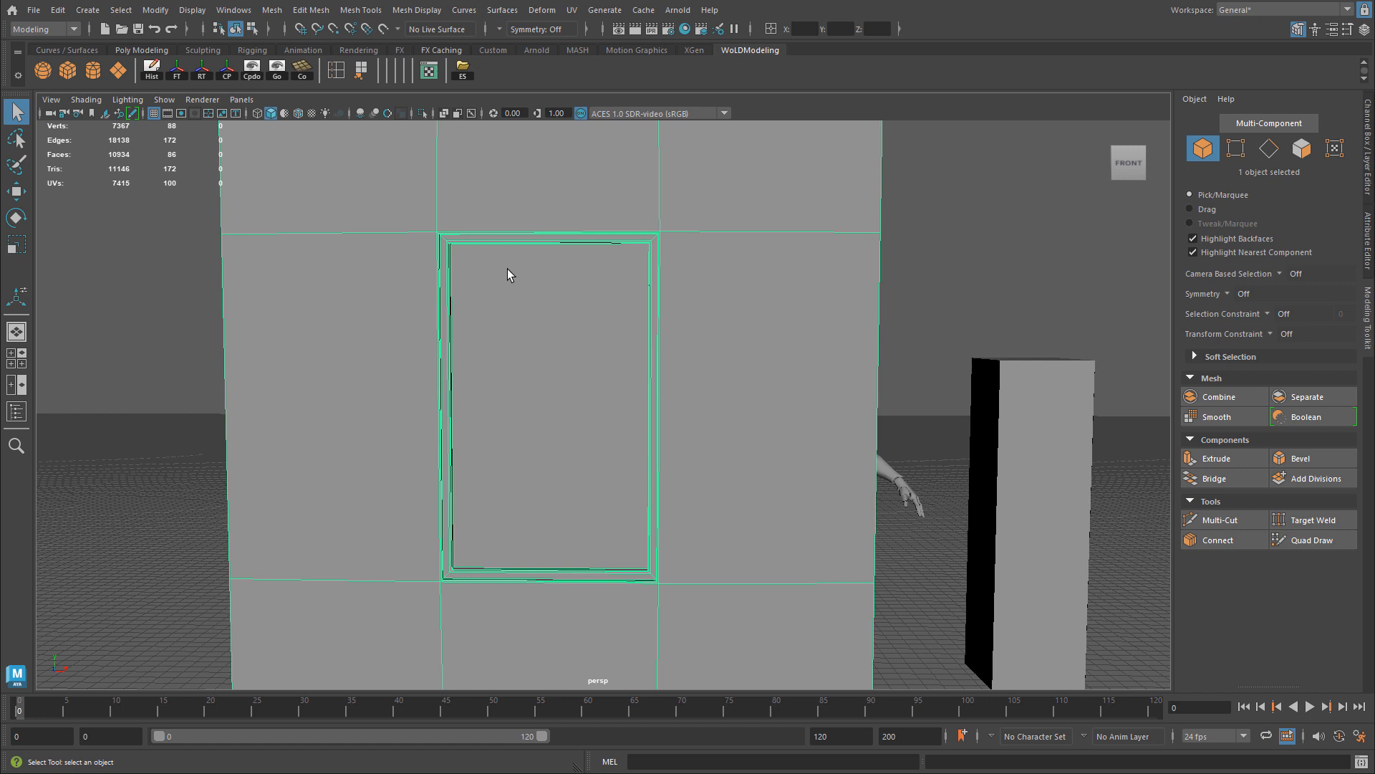
alt+drag(507, 269, 638, 256)
Step: Switch to face mode and marquee-select the pane and inner frame faces through the wall in the front view
right_click(607, 280)
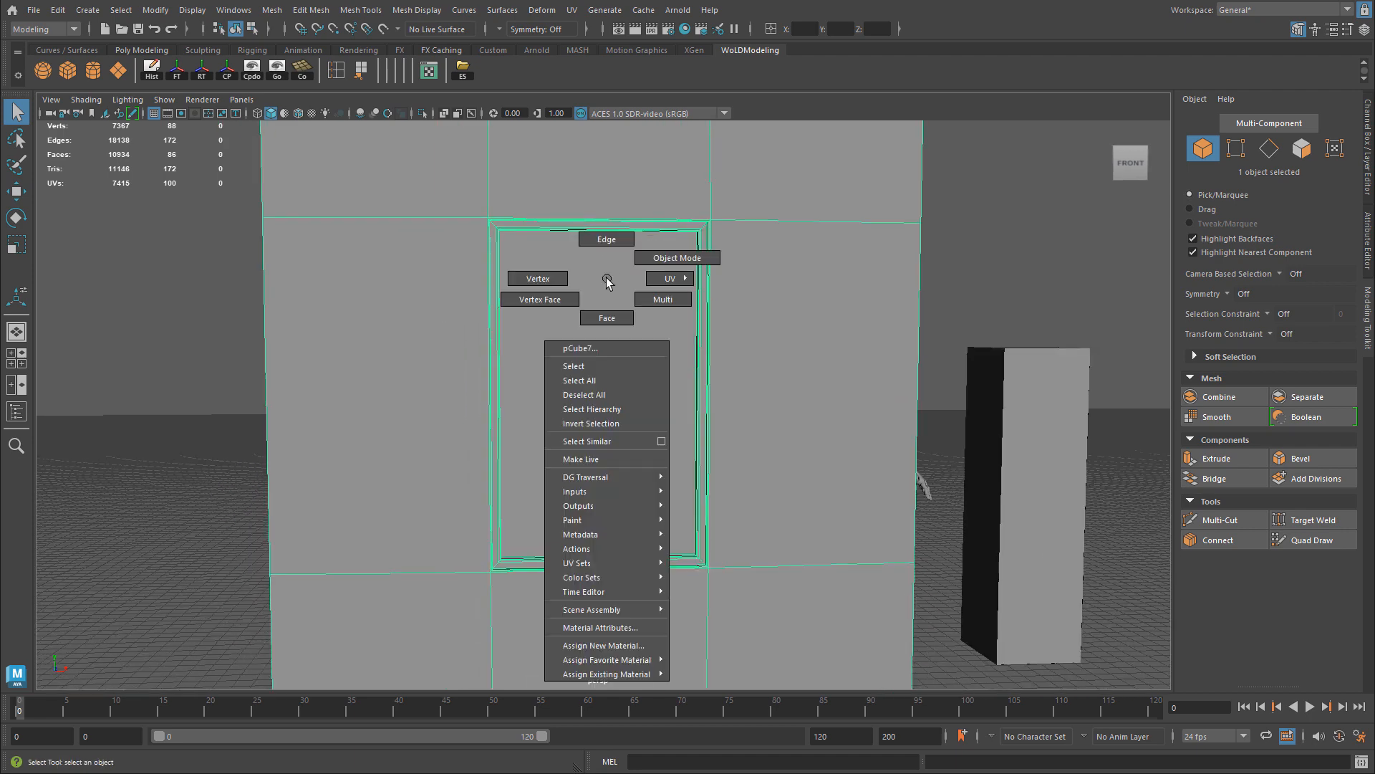
right_drag(606, 287, 607, 318)
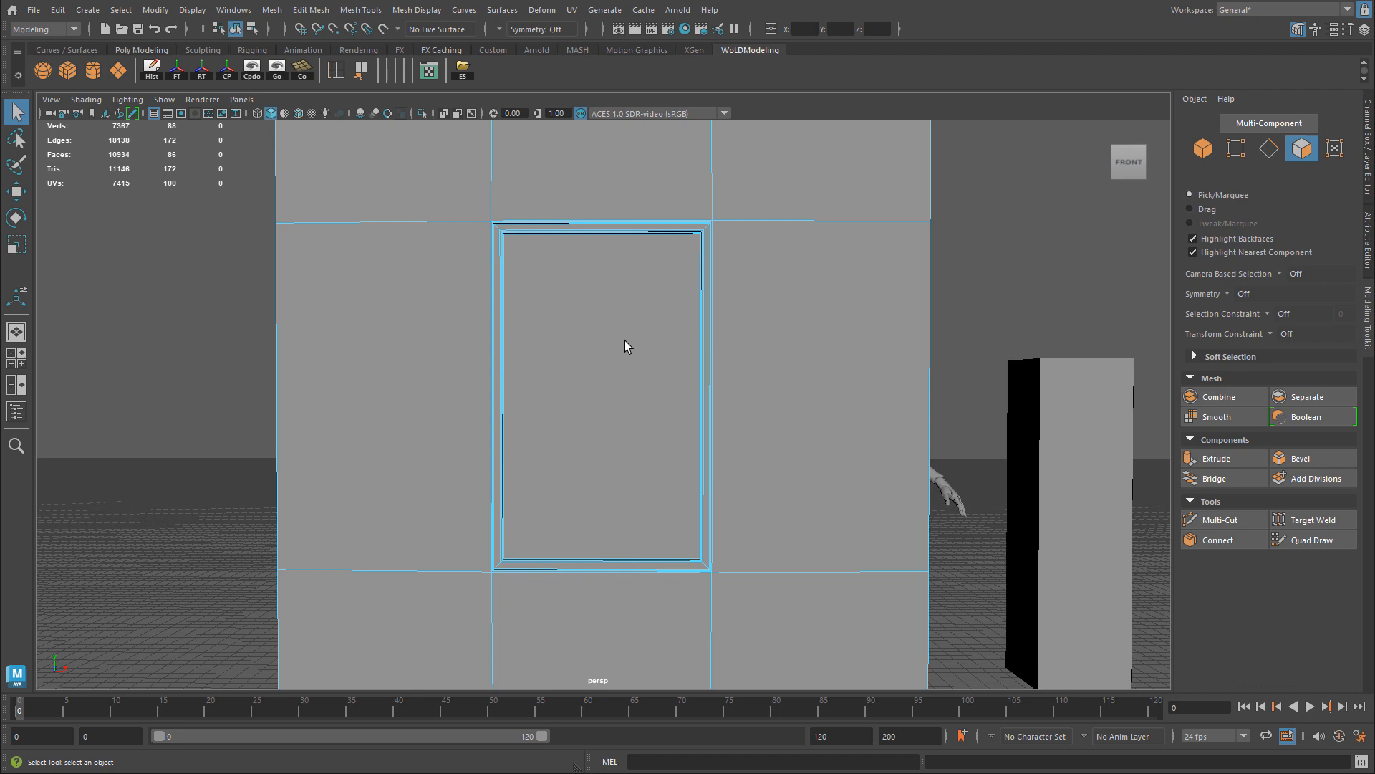
alt+middle_drag(652, 338, 655, 293)
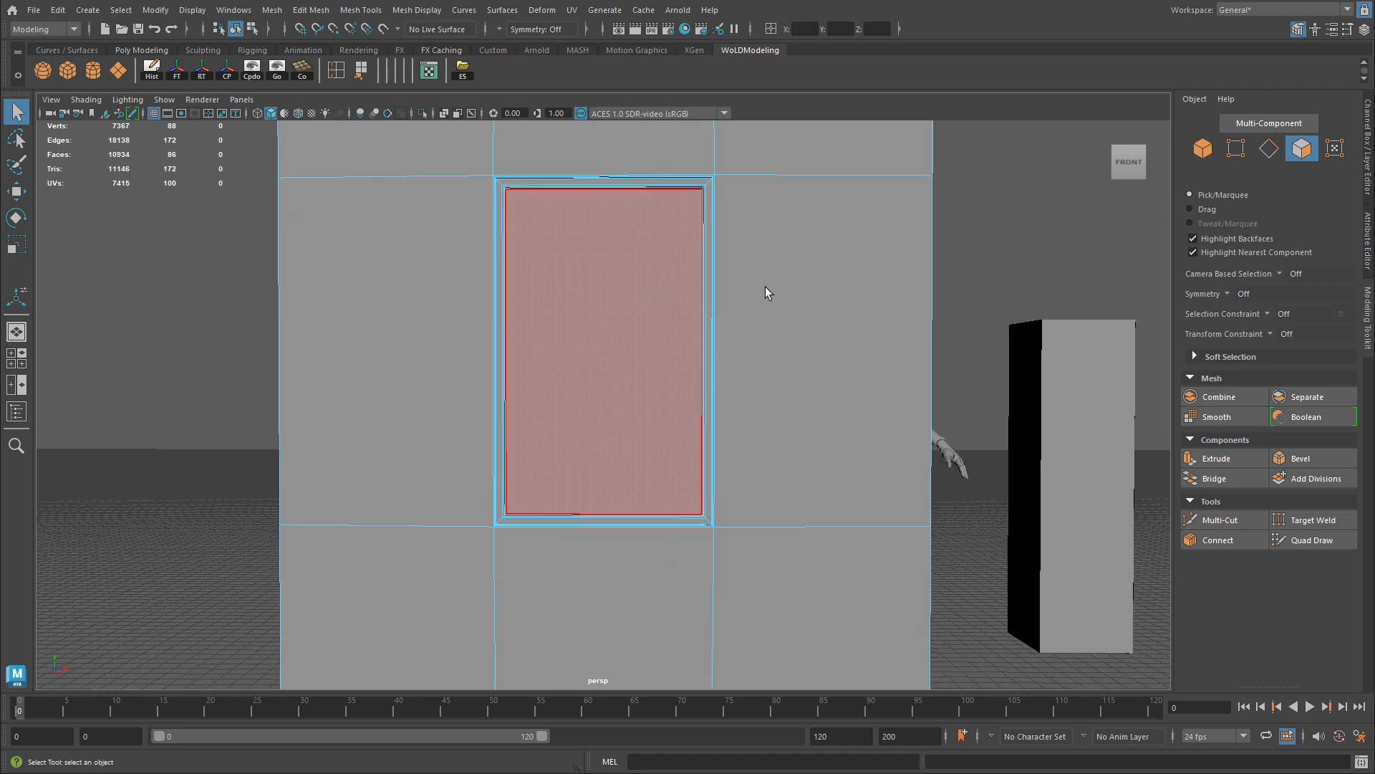
scroll(647, 290, down, 3)
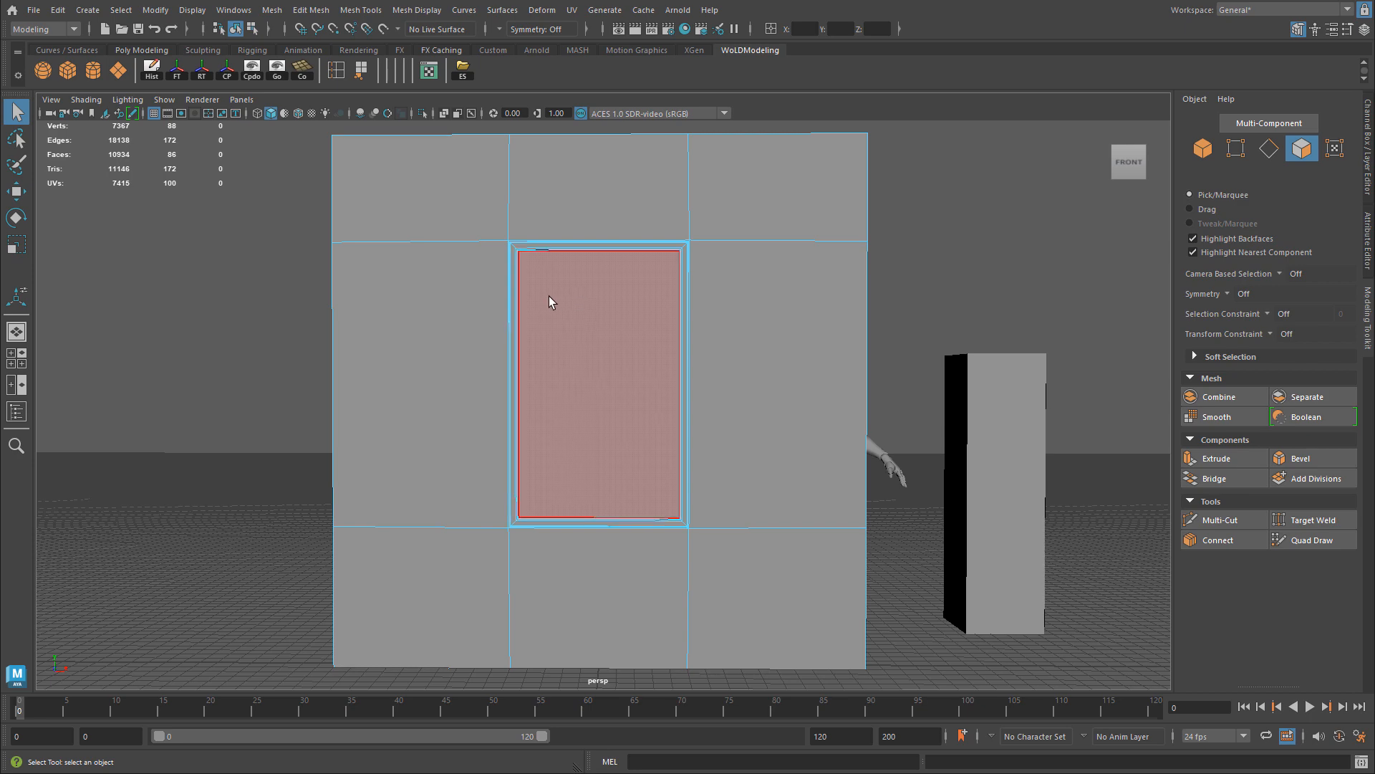
scroll(502, 337, up, 2)
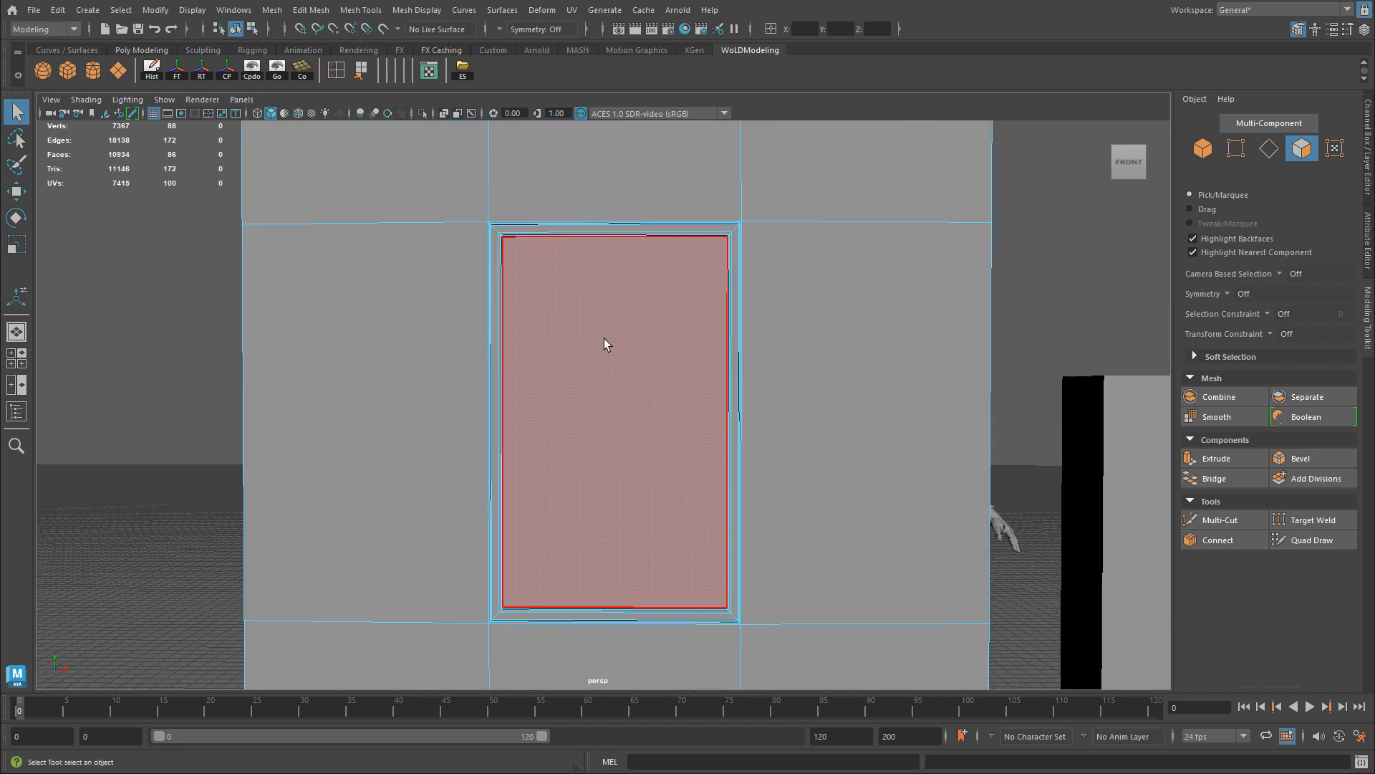
key(space)
key(space)
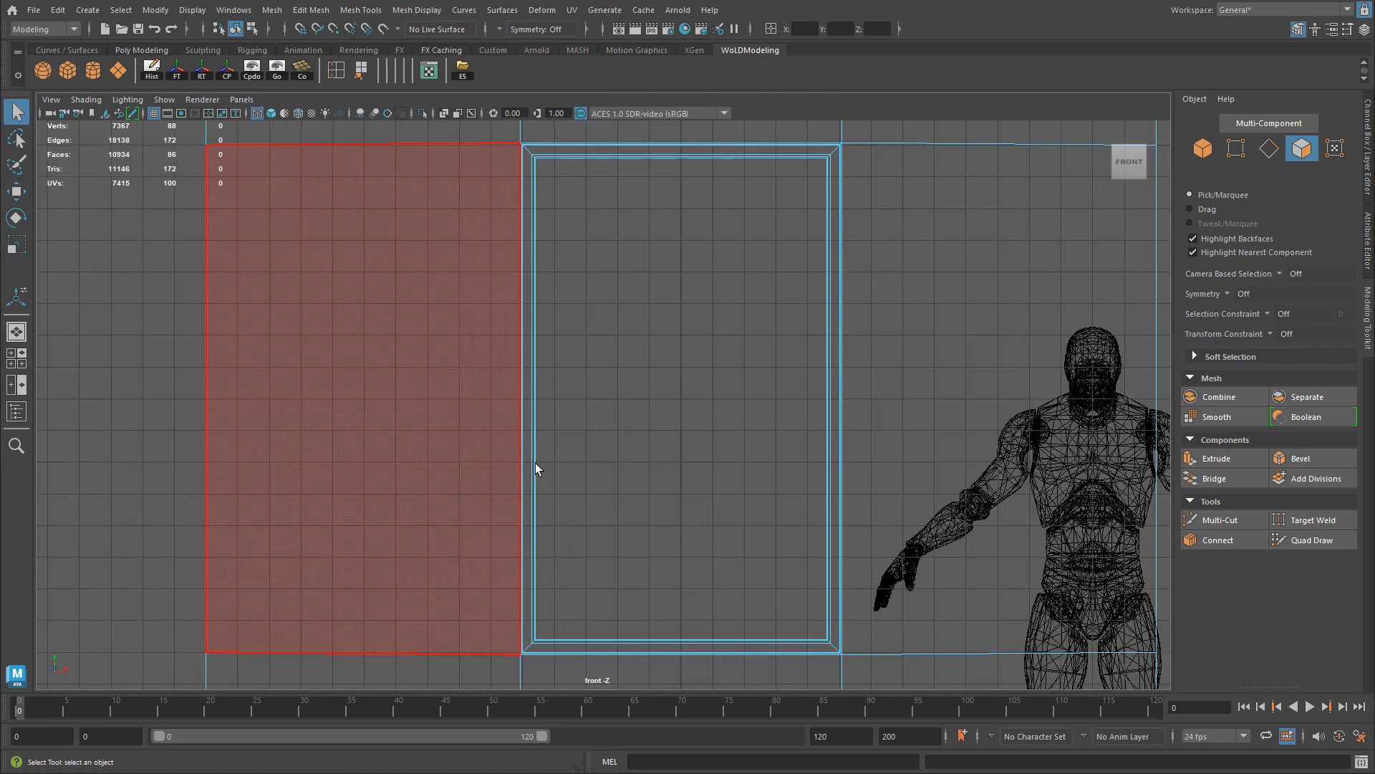
drag(499, 192, 806, 686)
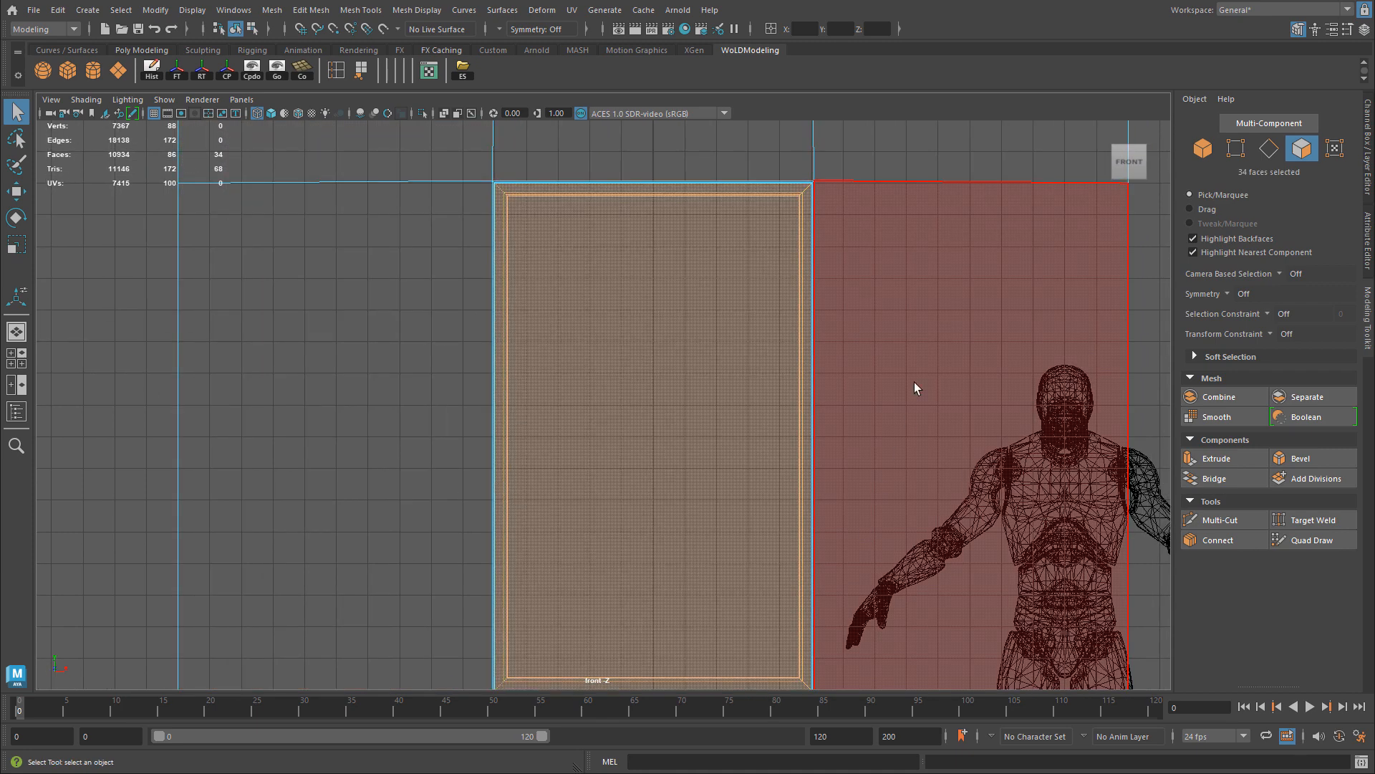
Step: Return to the perspective view and examine which window faces are selected on both sides of the wall
key(space)
alt+right_drag(896, 226, 999, 186)
alt+middle_drag(998, 186, 811, 310)
alt+right_drag(811, 310, 867, 296)
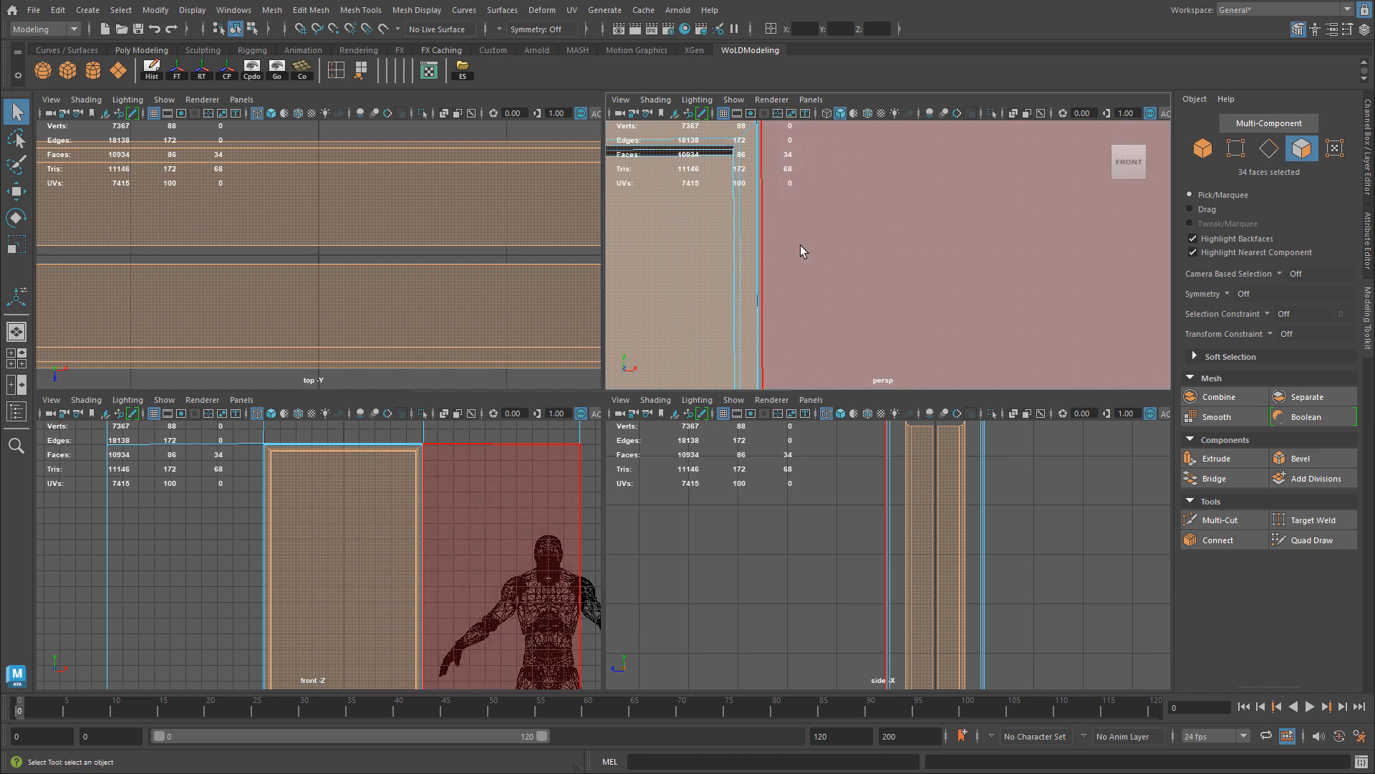
key(space)
alt+drag(716, 251, 1071, 332)
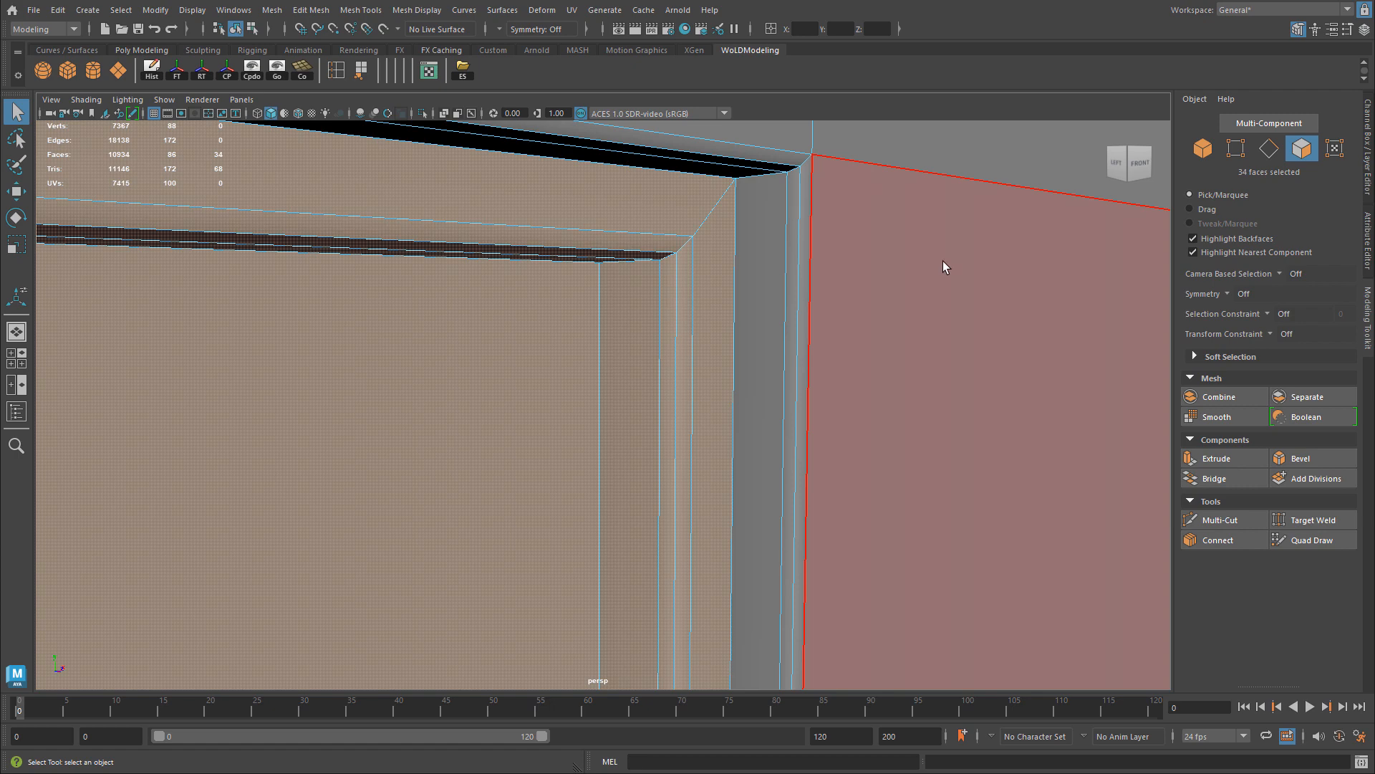
alt+drag(943, 267, 776, 301)
alt+drag(907, 326, 853, 319)
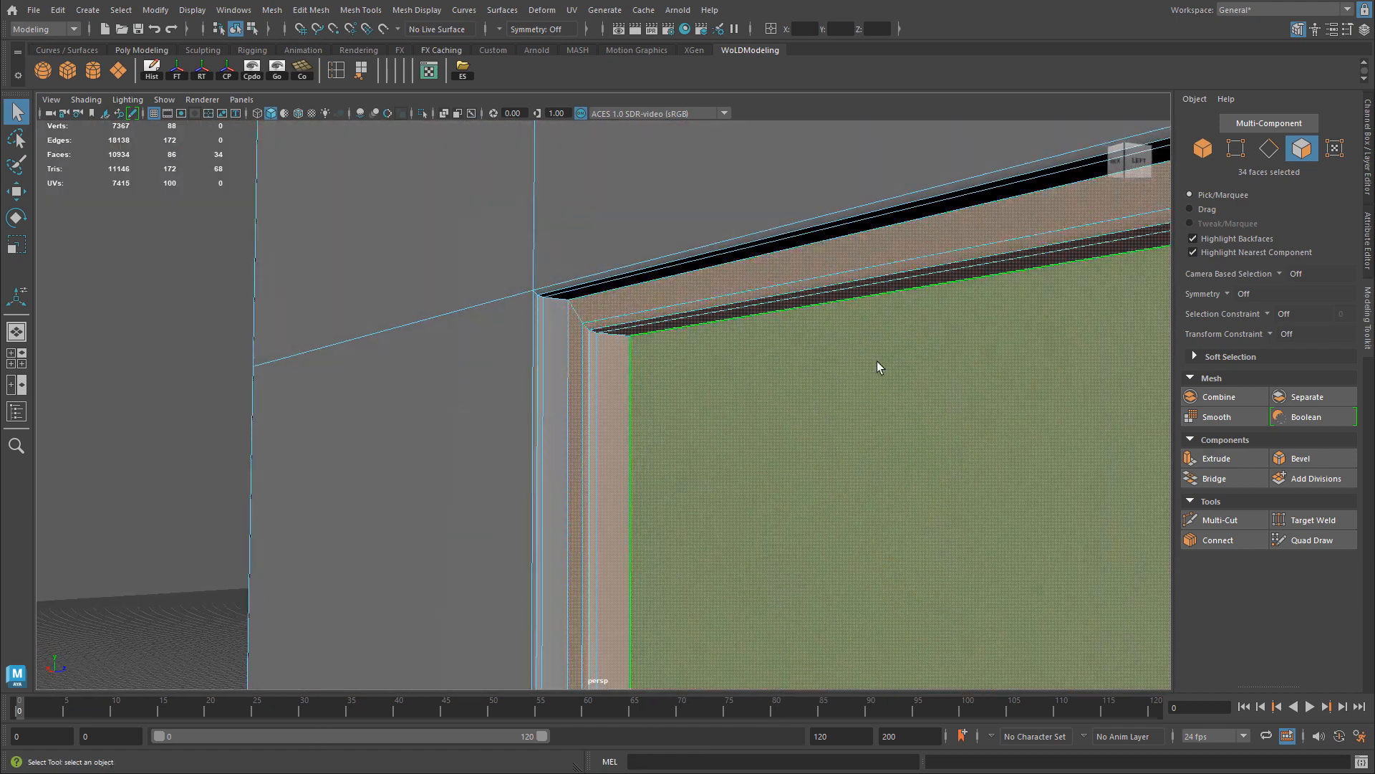
alt+drag(878, 368, 631, 308)
alt+drag(801, 327, 648, 362)
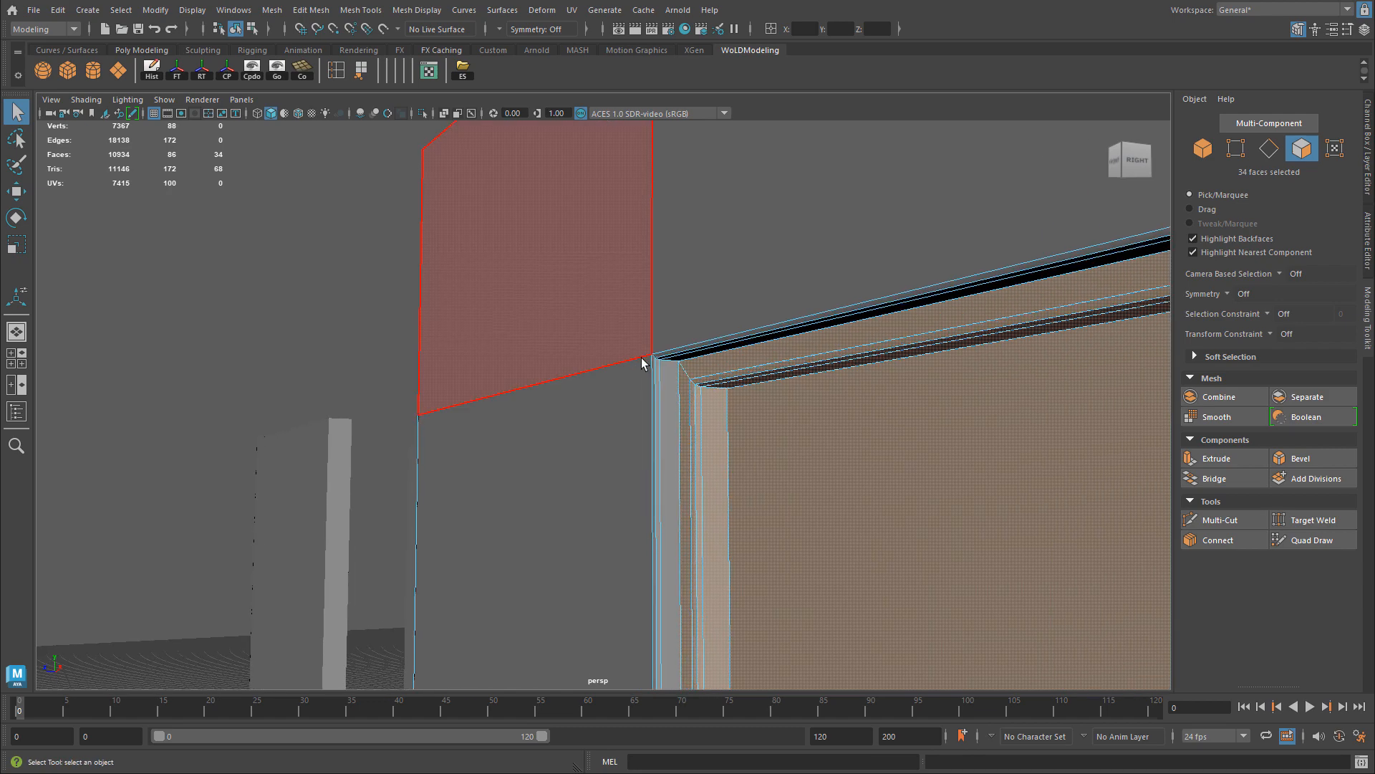
alt+drag(609, 459, 777, 501)
alt+right_drag(893, 338, 779, 377)
alt+middle_drag(780, 377, 761, 351)
alt+drag(761, 350, 791, 343)
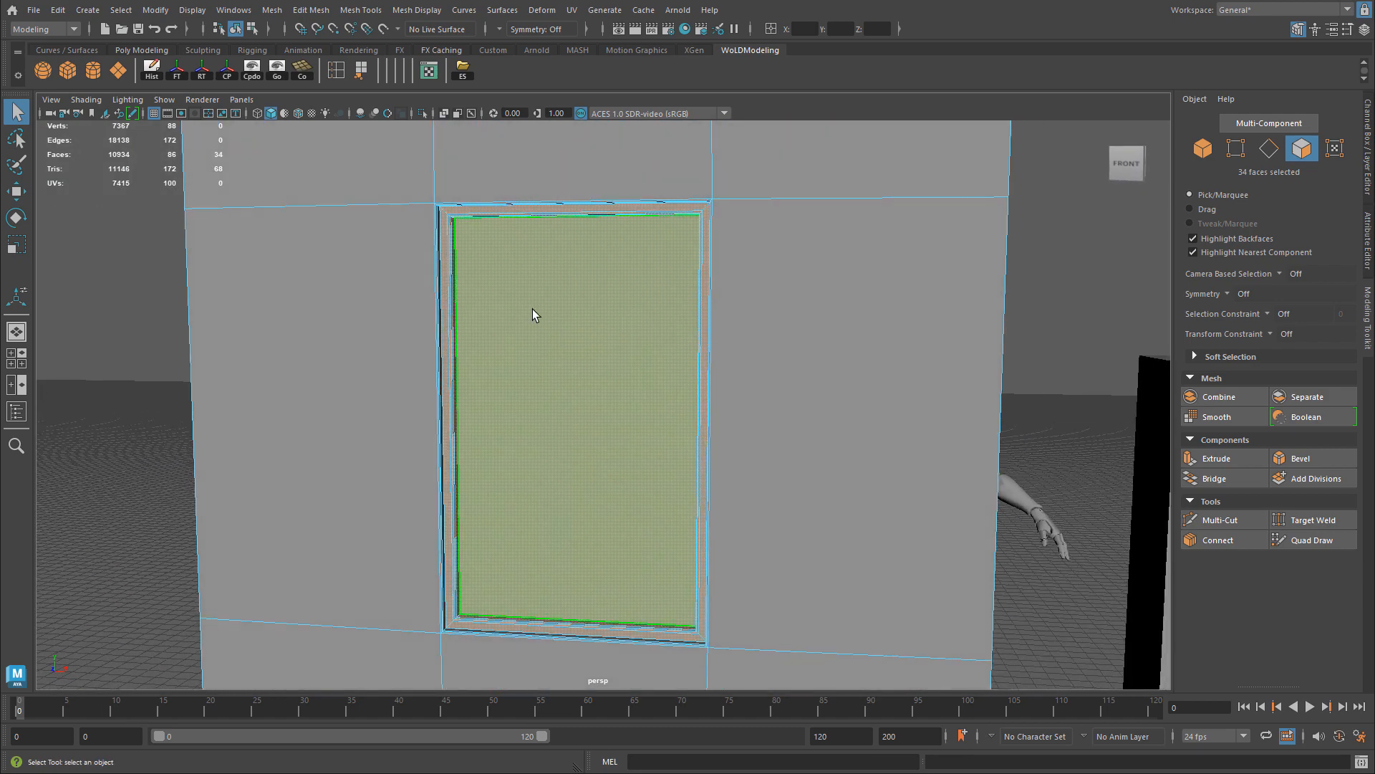
Step: Select only the two opposite window pane faces and expand the selection once with Grow
drag(532, 308, 596, 424)
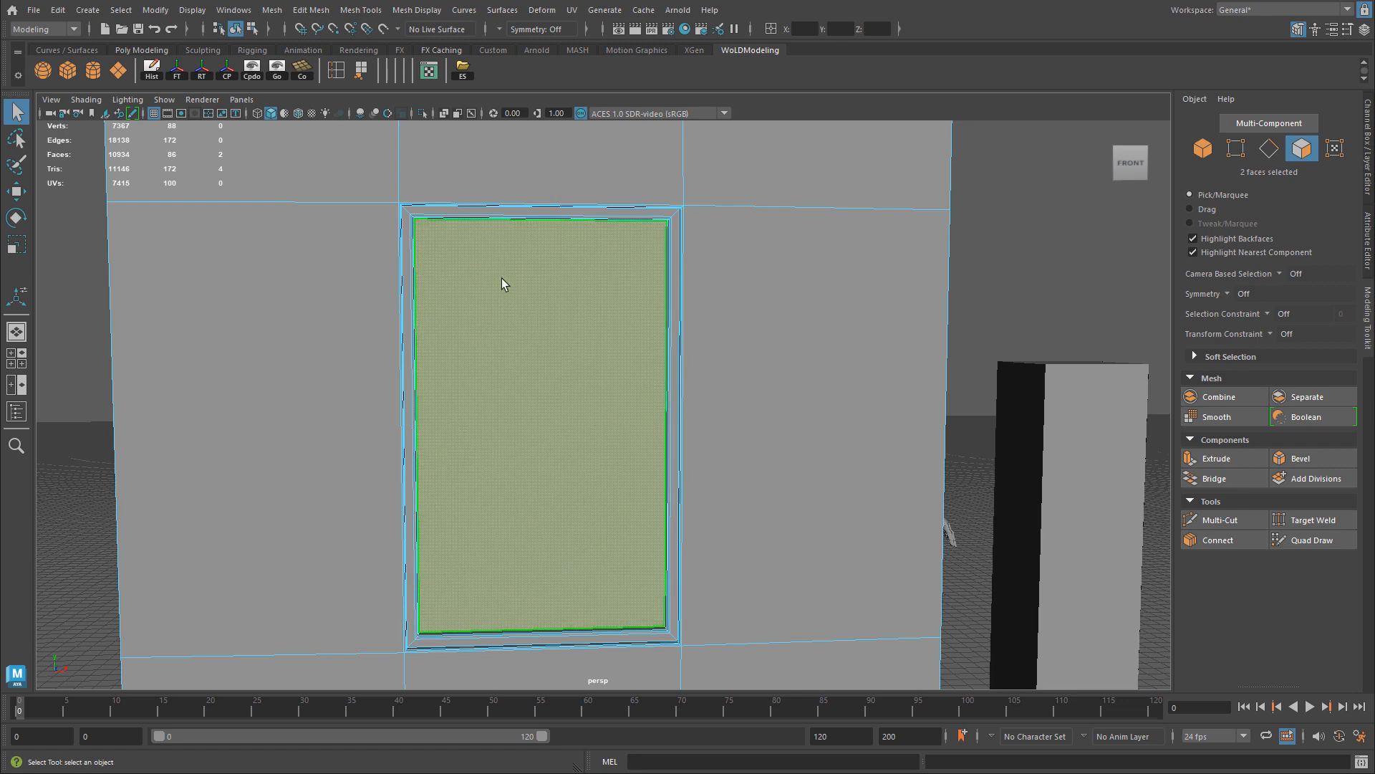
click(119, 10)
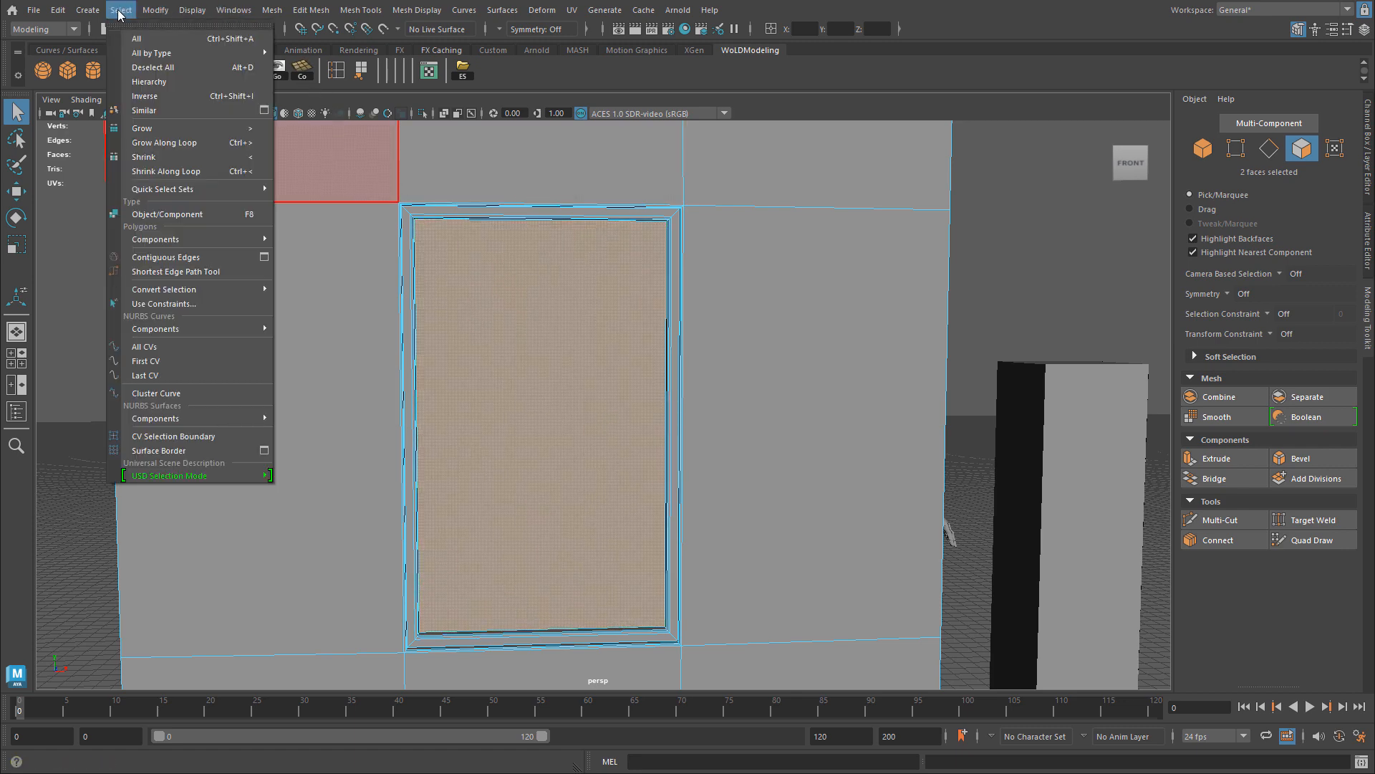
click(169, 132)
alt+right_drag(408, 239, 824, 237)
alt+drag(824, 237, 538, 333)
alt+right_drag(537, 333, 646, 380)
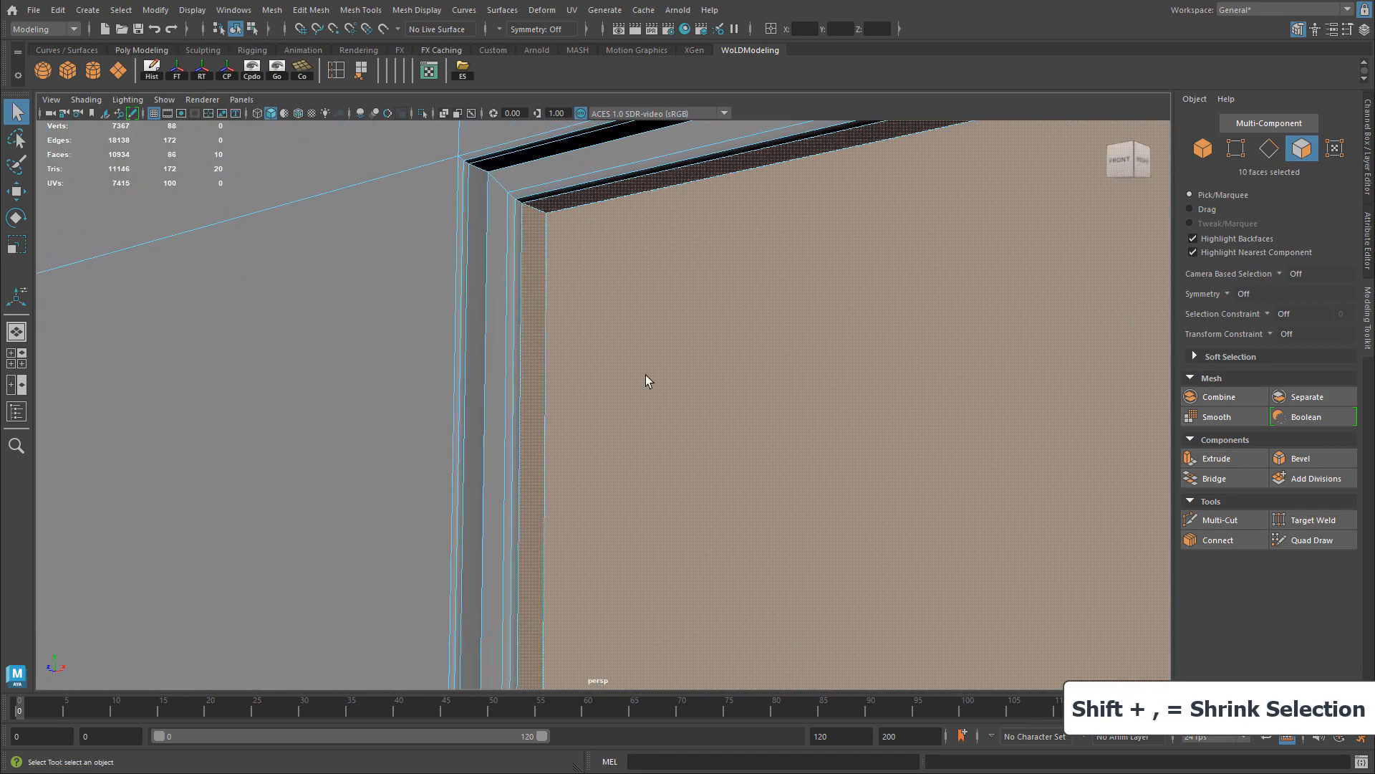
Step: Grow the face selection three more times to take in the inner bevel and the flat frame border
key(shift+period)
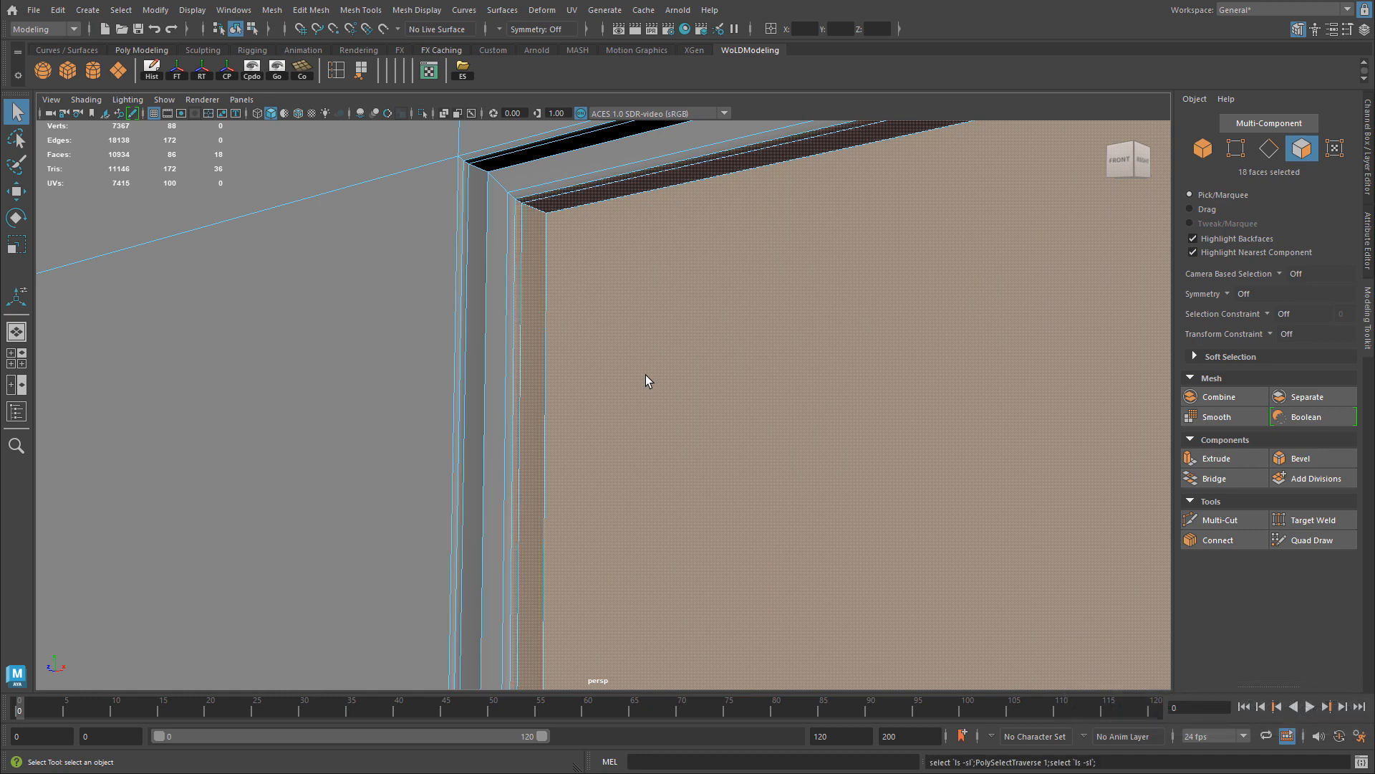
key(shift+period)
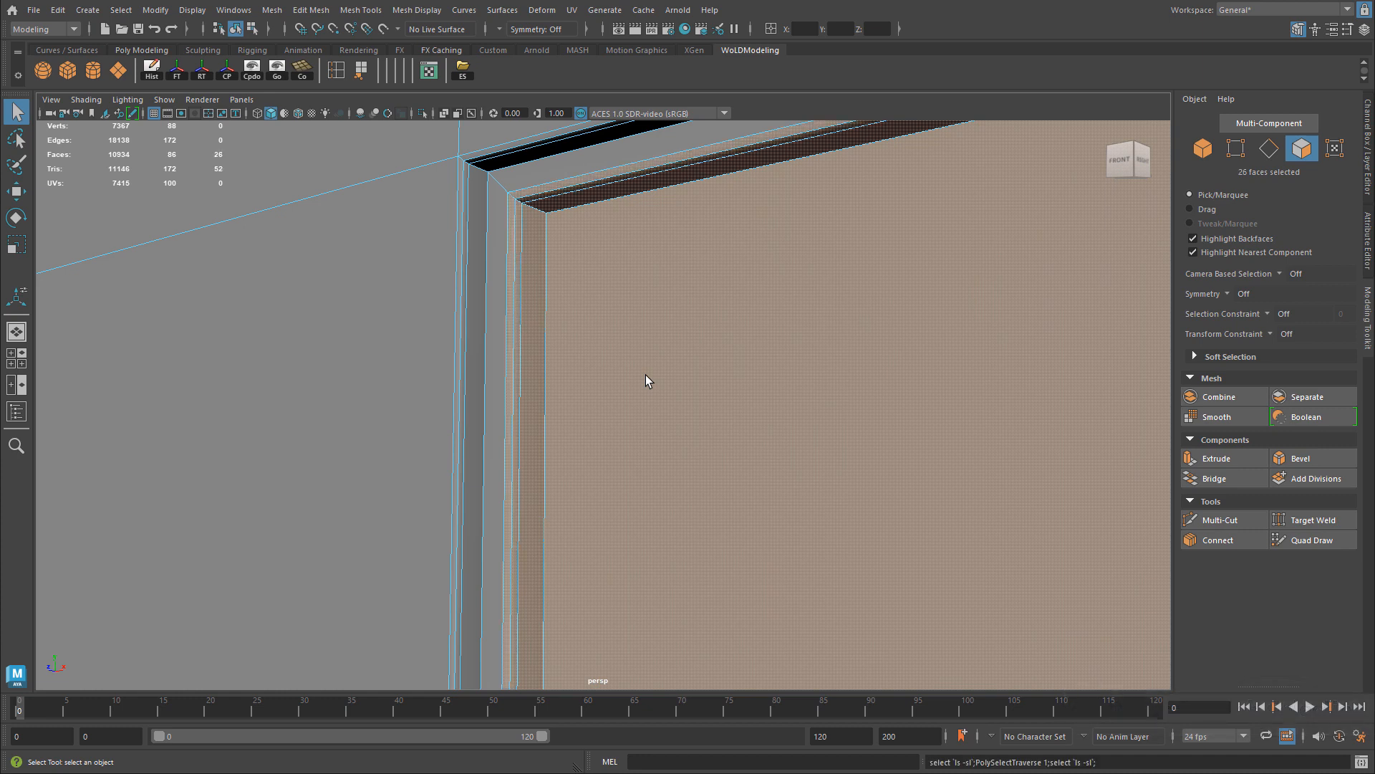
key(shift+period)
alt+middle_drag(475, 193, 787, 279)
alt+drag(787, 278, 859, 314)
alt+right_drag(859, 314, 599, 302)
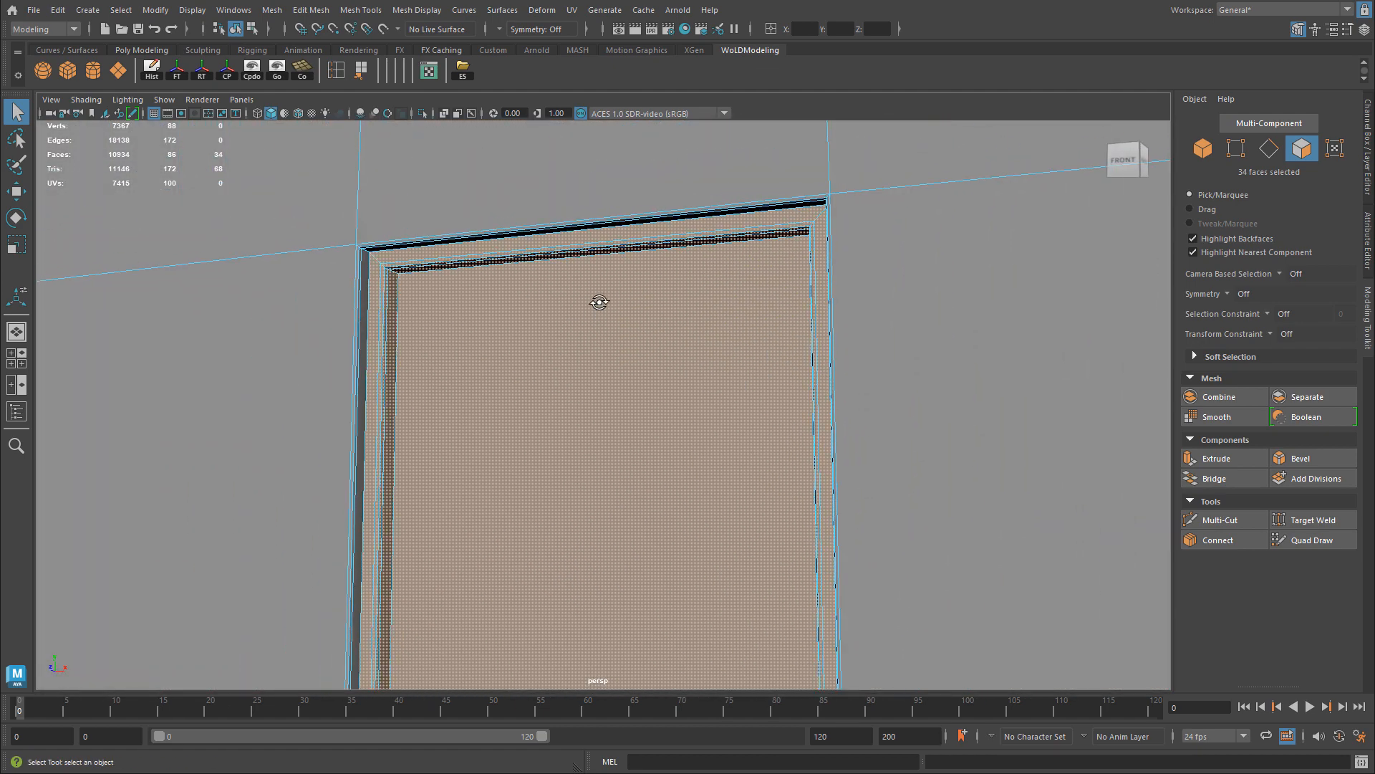
Step: Extract the selected window frame and pane faces from the wall, return to object mode and clear the selection
alt+drag(599, 302, 710, 320)
alt+middle_drag(709, 320, 731, 340)
scroll(730, 340, down, 10)
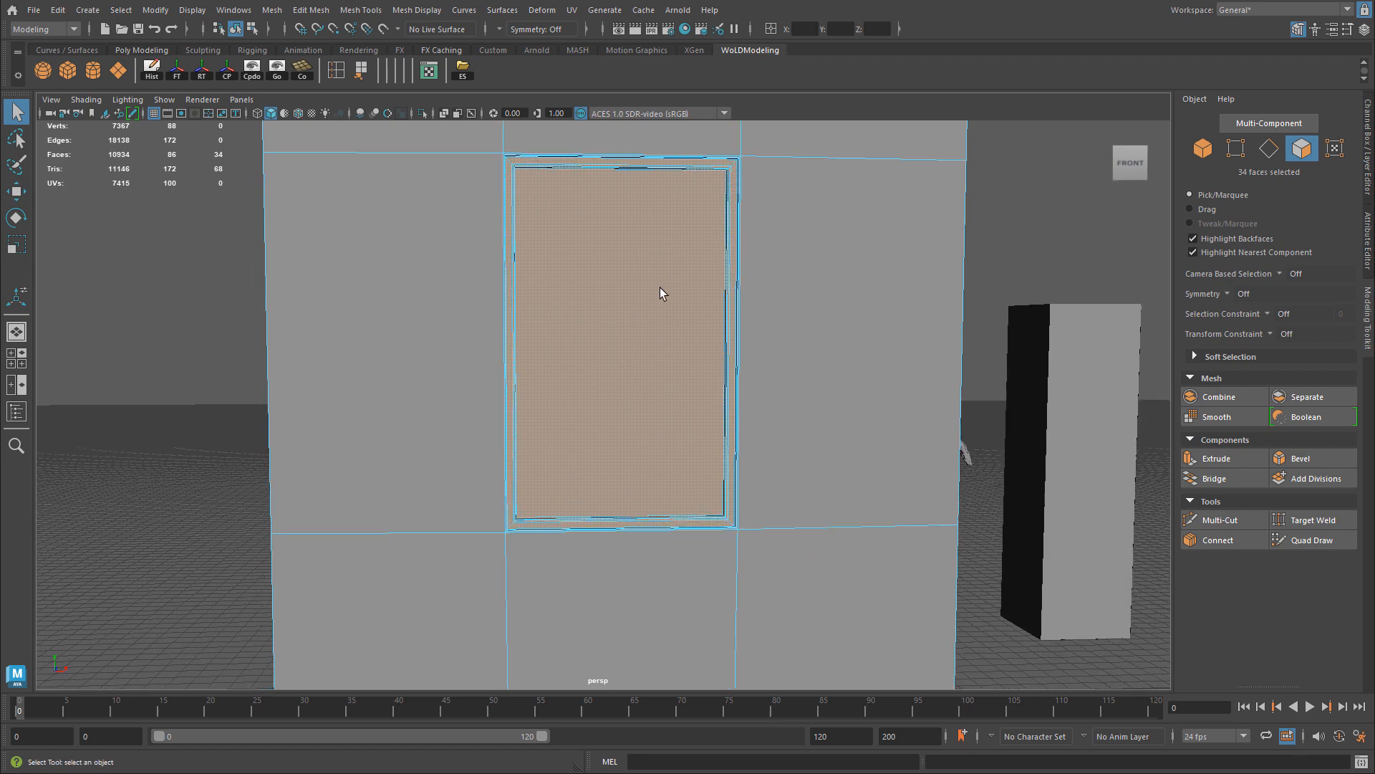
alt+middle_drag(697, 242, 703, 293)
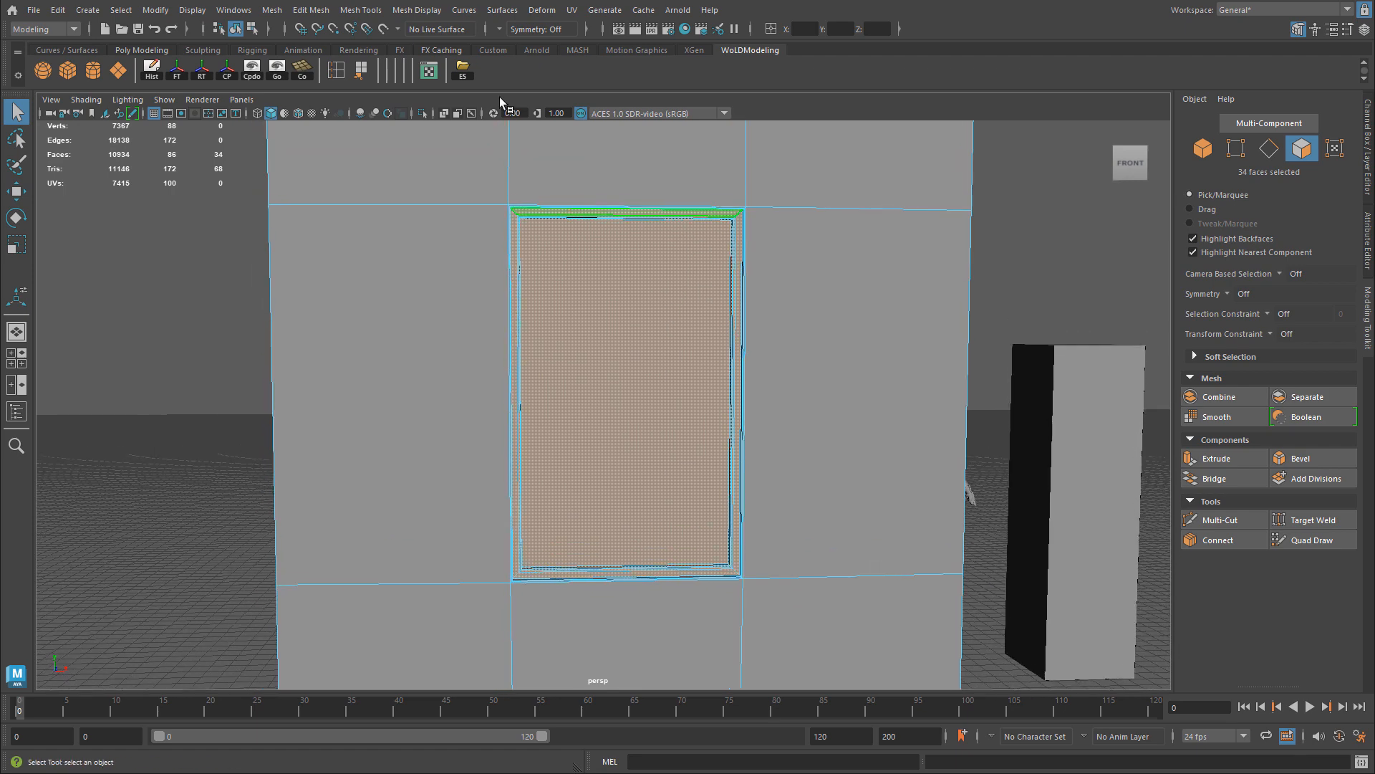
click(311, 11)
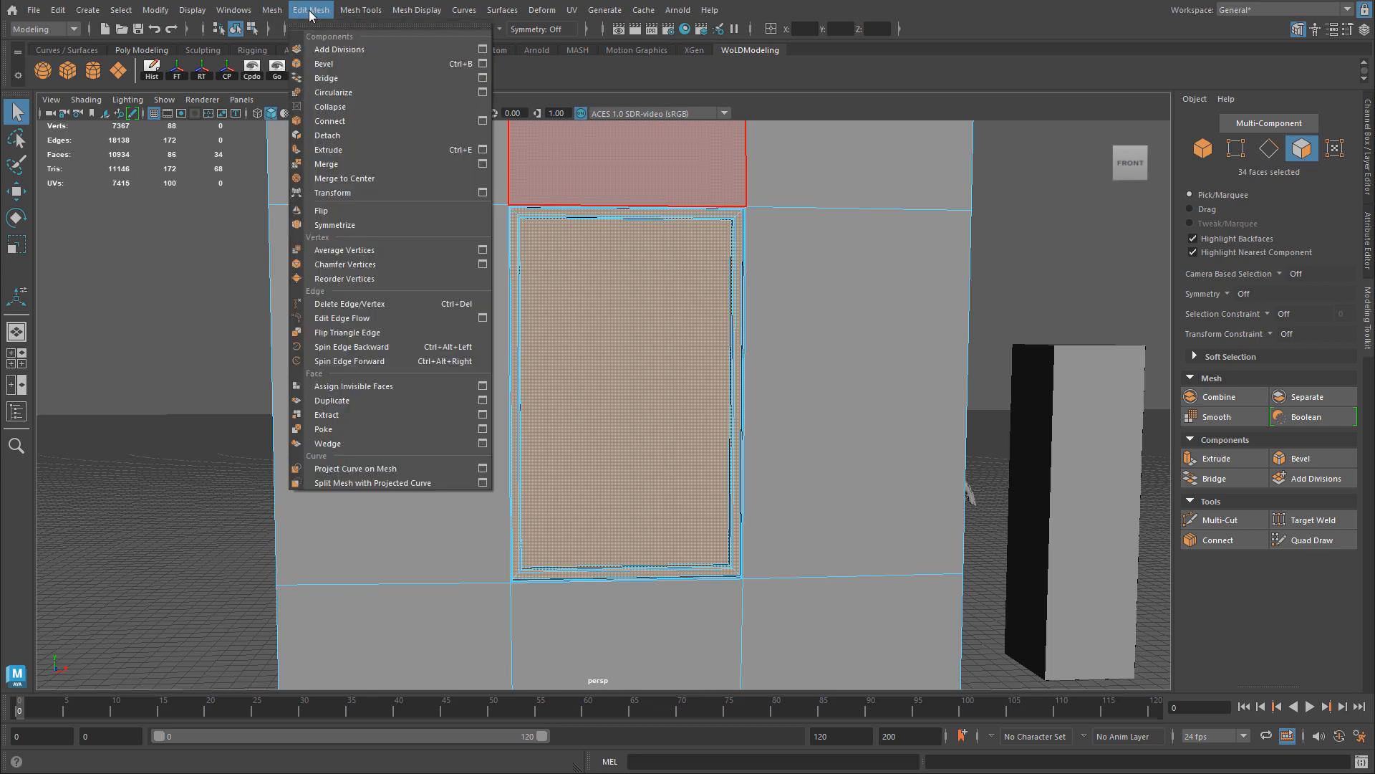
click(328, 415)
right_drag(640, 261, 711, 237)
click(1039, 263)
key(w)
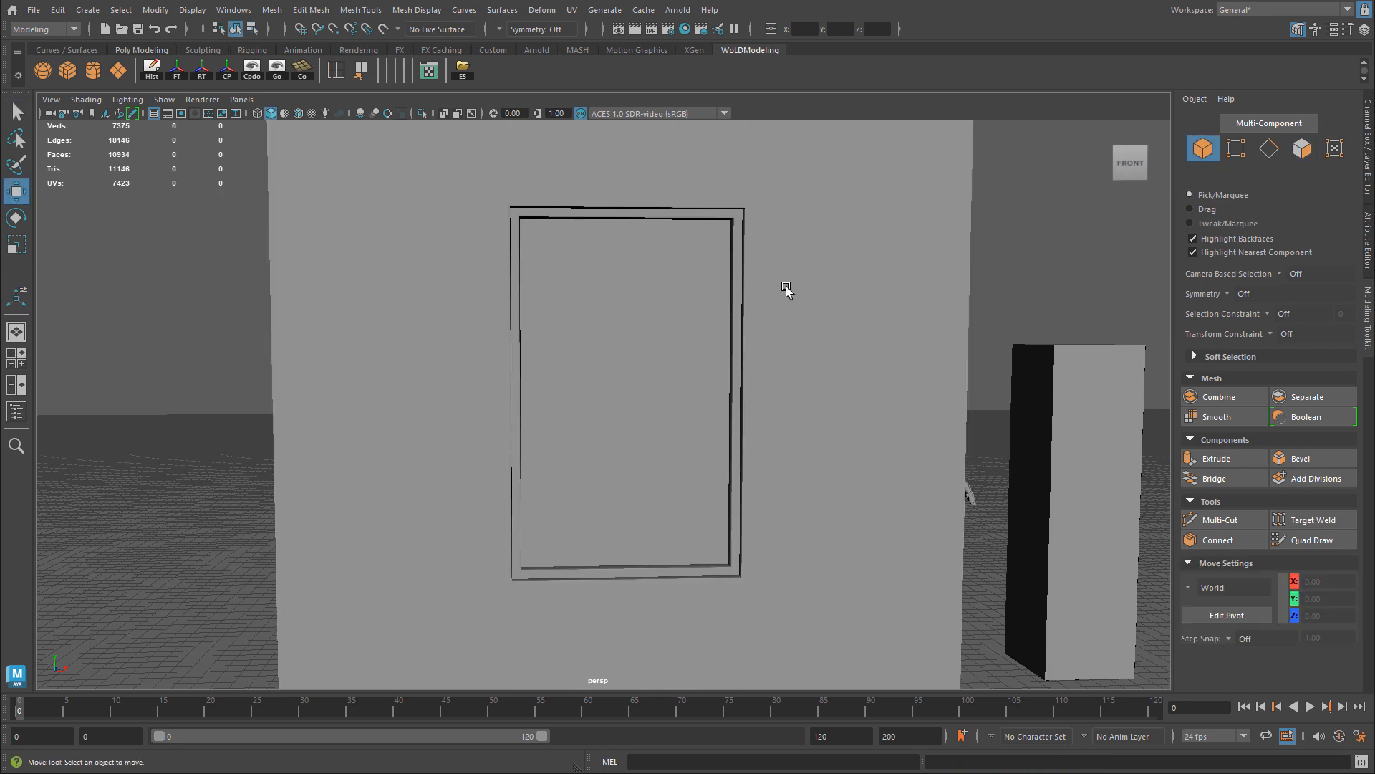
Step: Test-move the extracted window pieces one by one to check they are separate, undoing each move
click(740, 323)
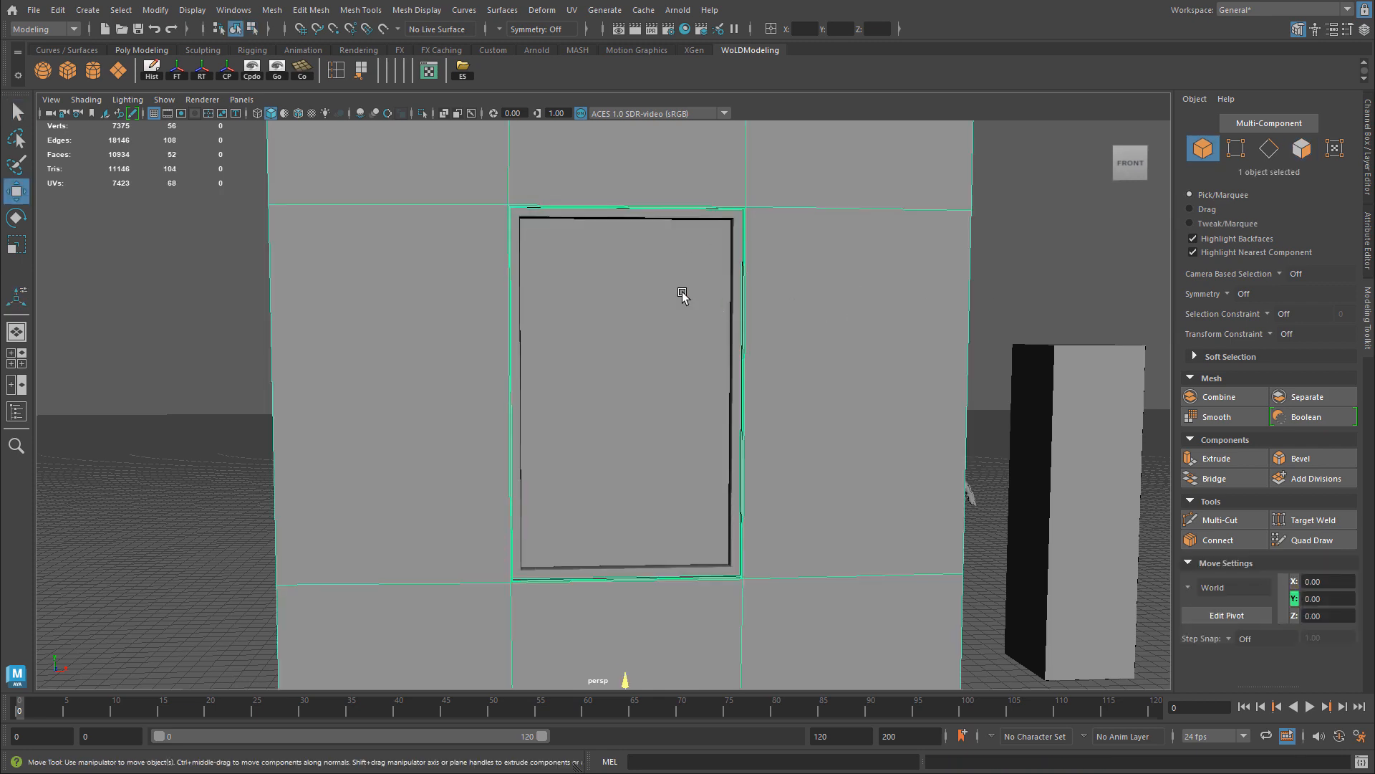
alt+drag(411, 264, 628, 296)
click(729, 321)
middle_drag(783, 290, 815, 319)
key(ctrl+z)
click(809, 299)
alt+right_drag(993, 372, 728, 381)
middle_drag(731, 361, 639, 172)
key(ctrl+z)
click(593, 505)
drag(631, 609, 933, 582)
key(ctrl+z)
Step: Select the front and back window pieces and combine them into one mesh
alt+drag(599, 460, 640, 353)
shift+click(581, 362)
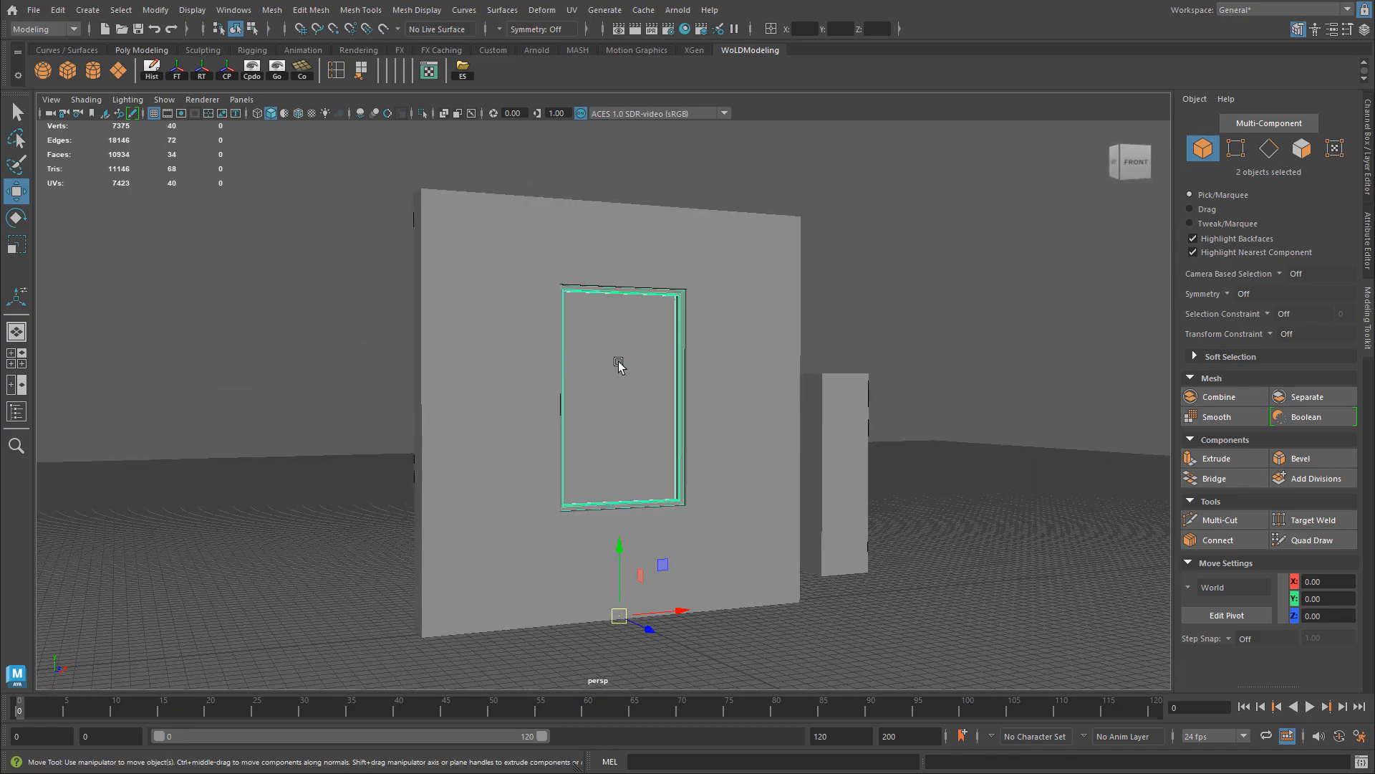
click(964, 337)
click(655, 350)
alt+drag(543, 323, 613, 326)
shift+click(532, 297)
alt+drag(531, 298, 793, 343)
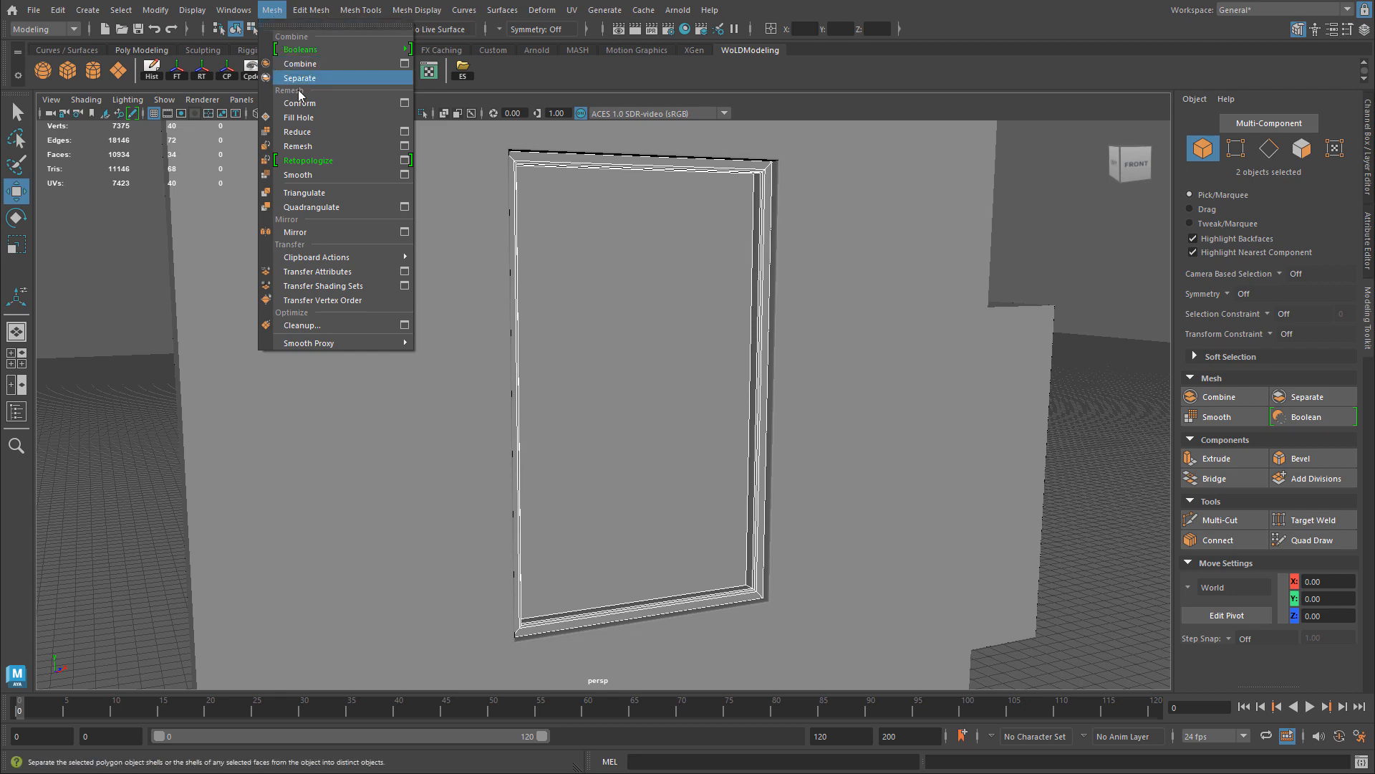
click(300, 63)
alt+middle_drag(638, 263, 578, 266)
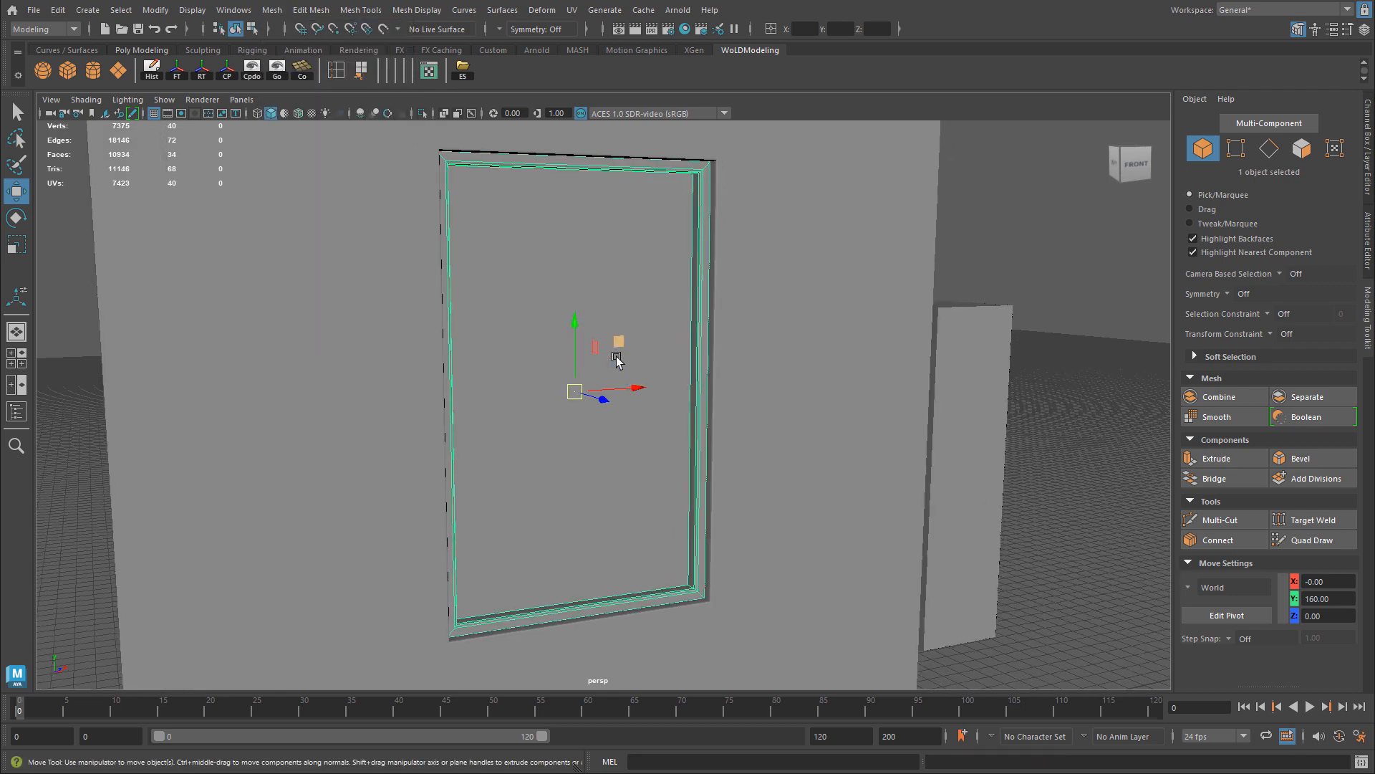
Step: Test-move the combined window away from the wall, undo the move and select the wall
drag(575, 391, 831, 354)
key(ctrl+z)
click(777, 320)
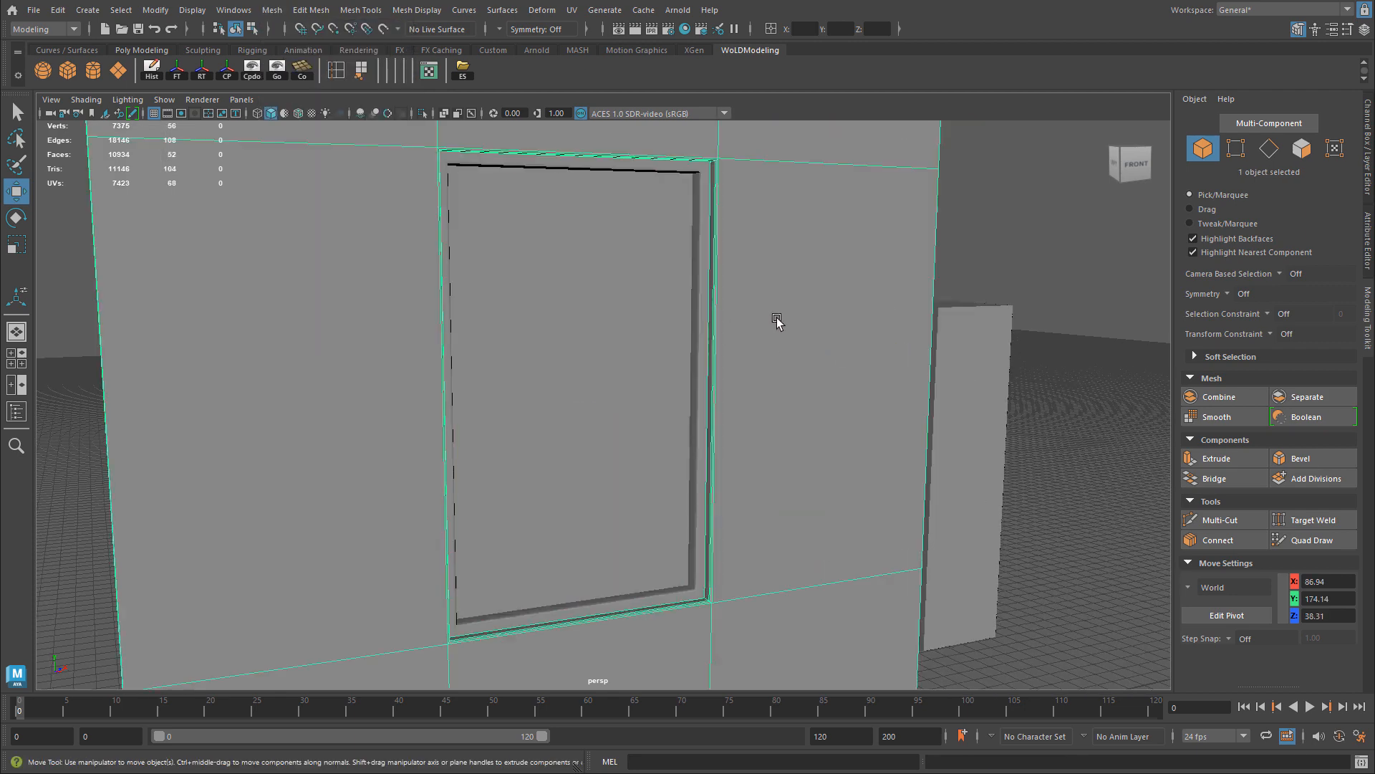
key(f)
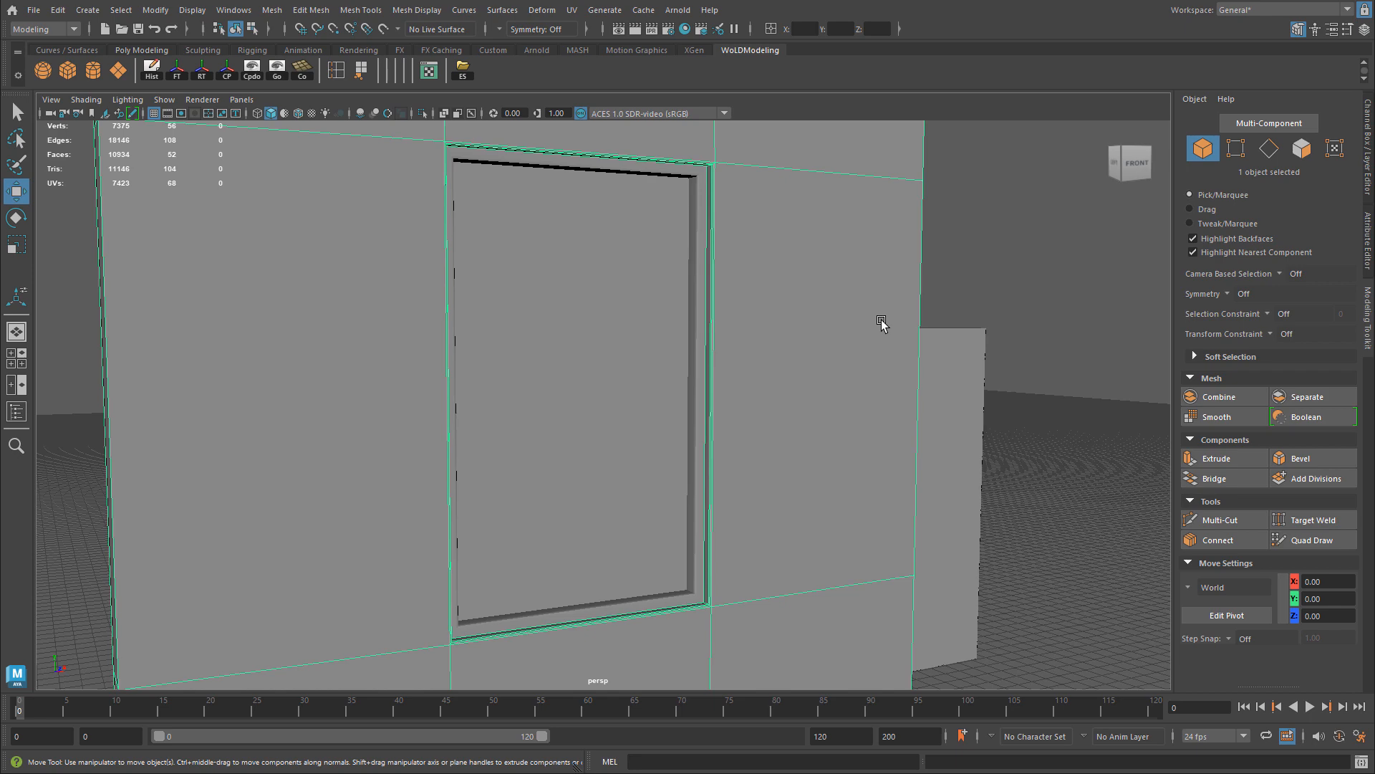
Step: Take the window out of the opening to inspect the gap inside the wall, and restore the window
click(595, 319)
alt+drag(573, 387, 660, 342)
click(661, 343)
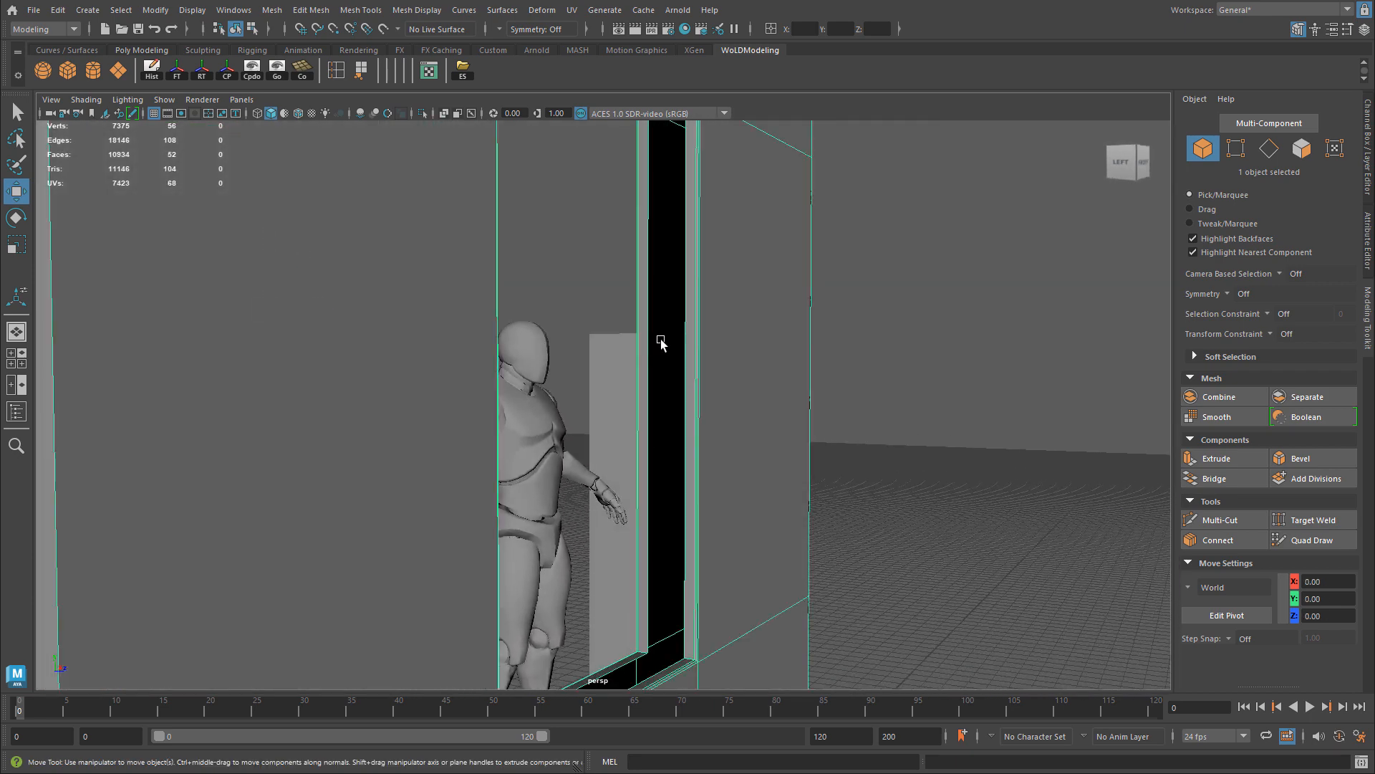
alt+drag(545, 334, 686, 250)
key(ctrl+z)
key(ctrl+z)
key(ctrl+z)
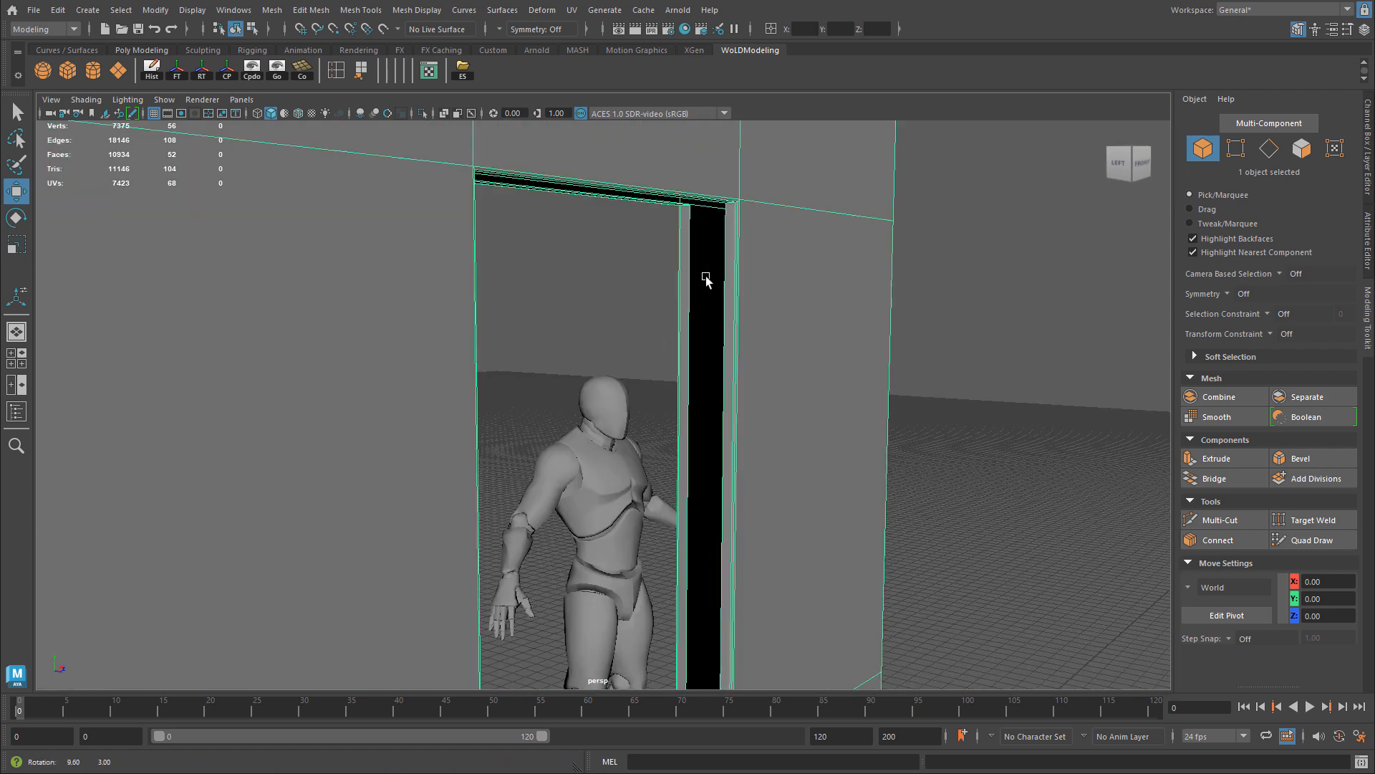
key(shift+z)
key(shift+z)
key(shift+z)
key(shift+z)
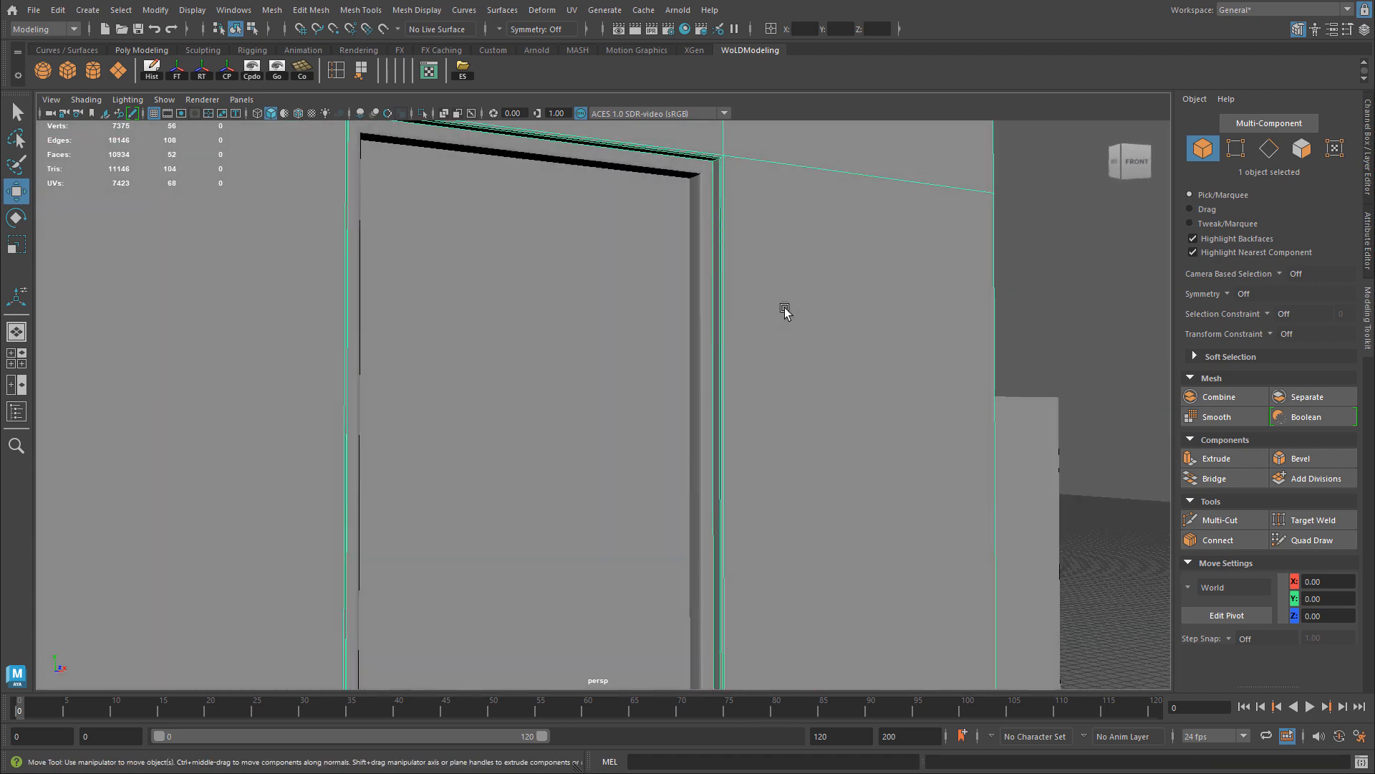
Step: Isolate the wall and bridge the two facing vertical edges on one side of the window opening
key(ctrl+1)
alt+drag(743, 291, 888, 346)
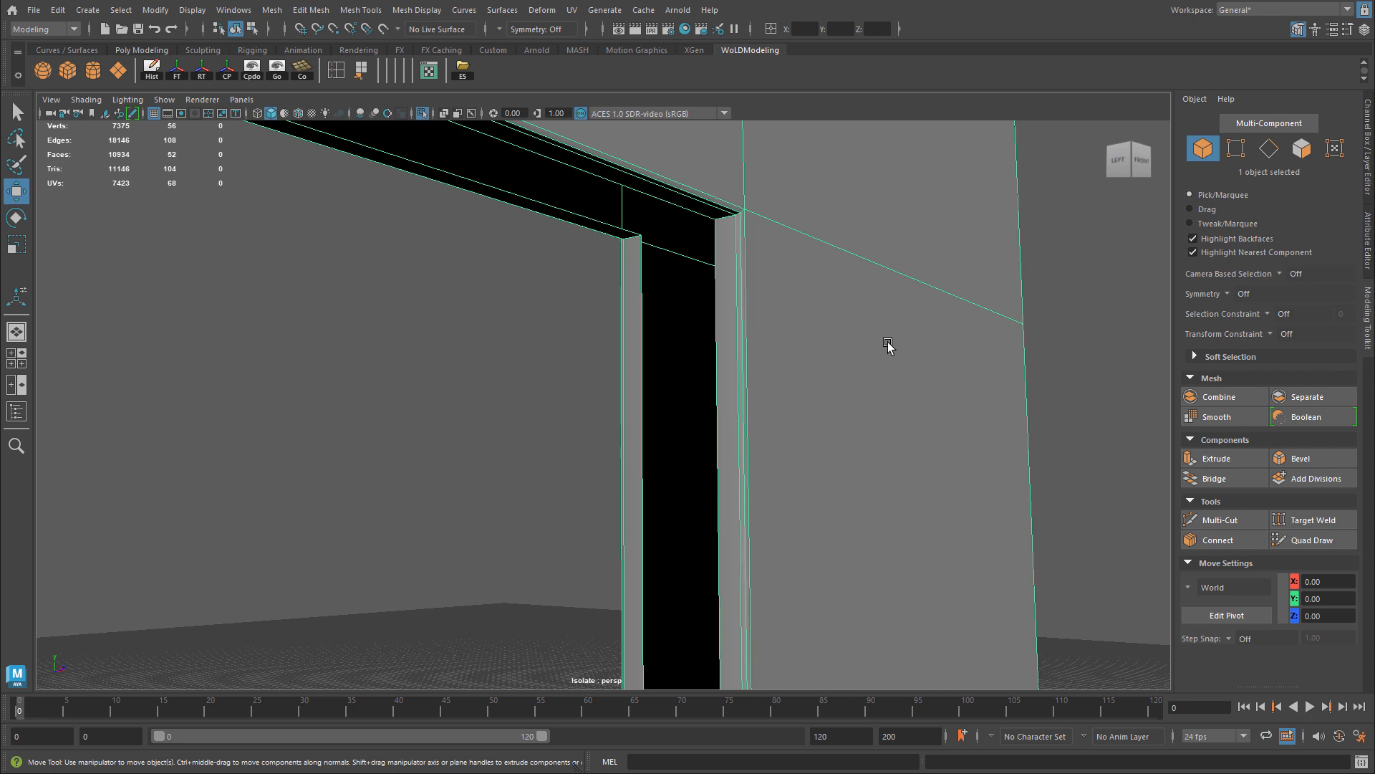
alt+drag(872, 346, 814, 215)
right_drag(793, 206, 792, 167)
click(636, 229)
shift+click(718, 231)
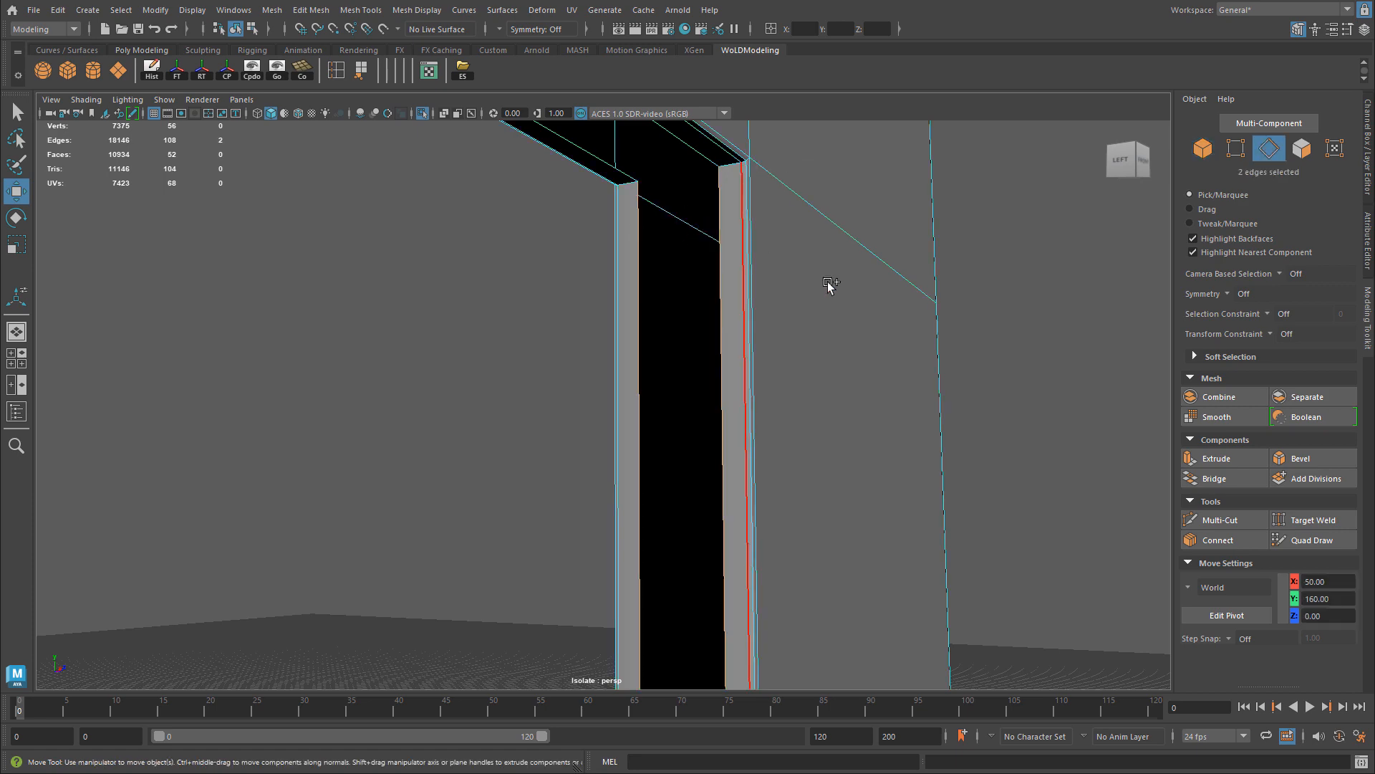
click(1215, 478)
Step: Bridge the two facing edges along the top of the window opening
alt+drag(1013, 445, 665, 228)
click(665, 226)
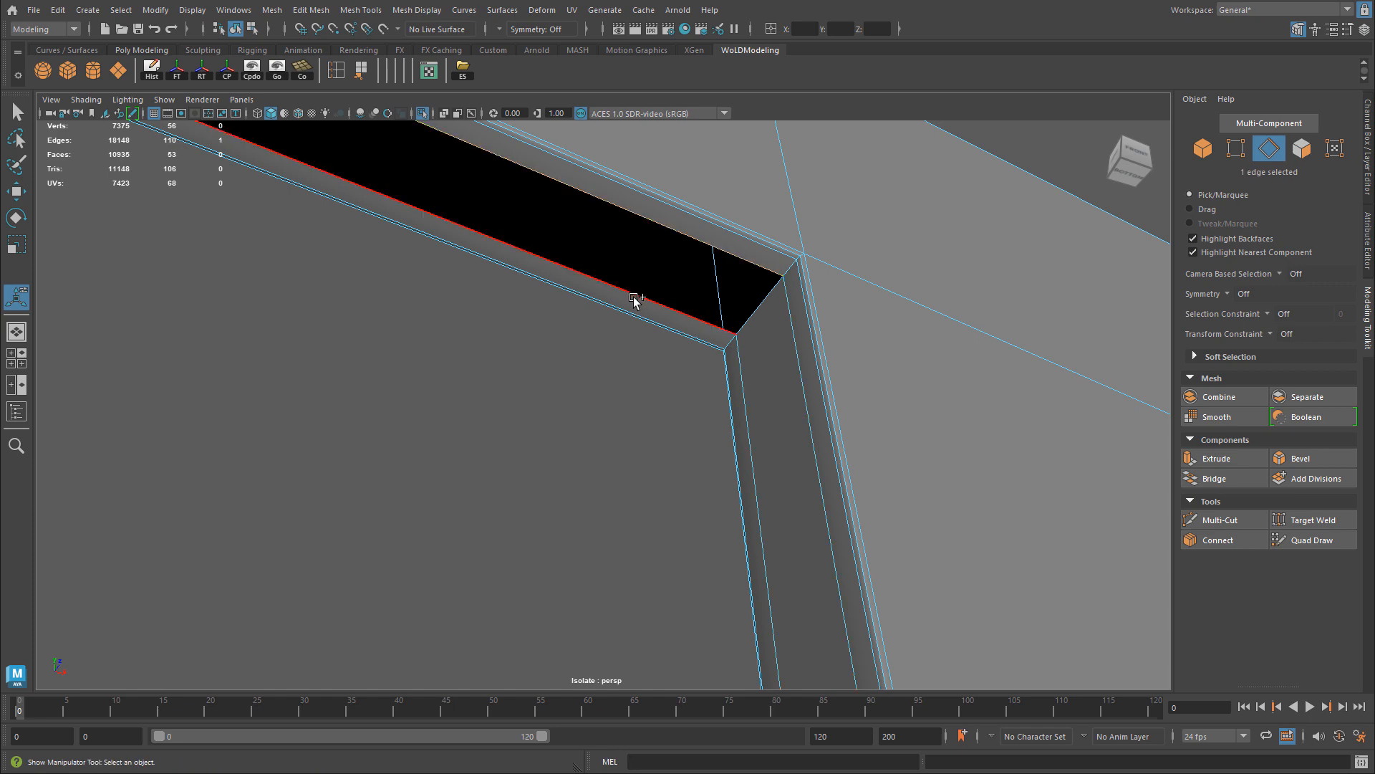
shift+click(636, 296)
key(g)
Step: Bridge the facing edge pairs on the opposite vertical side and along the bottom of the window opening
alt+drag(625, 280, 322, 482)
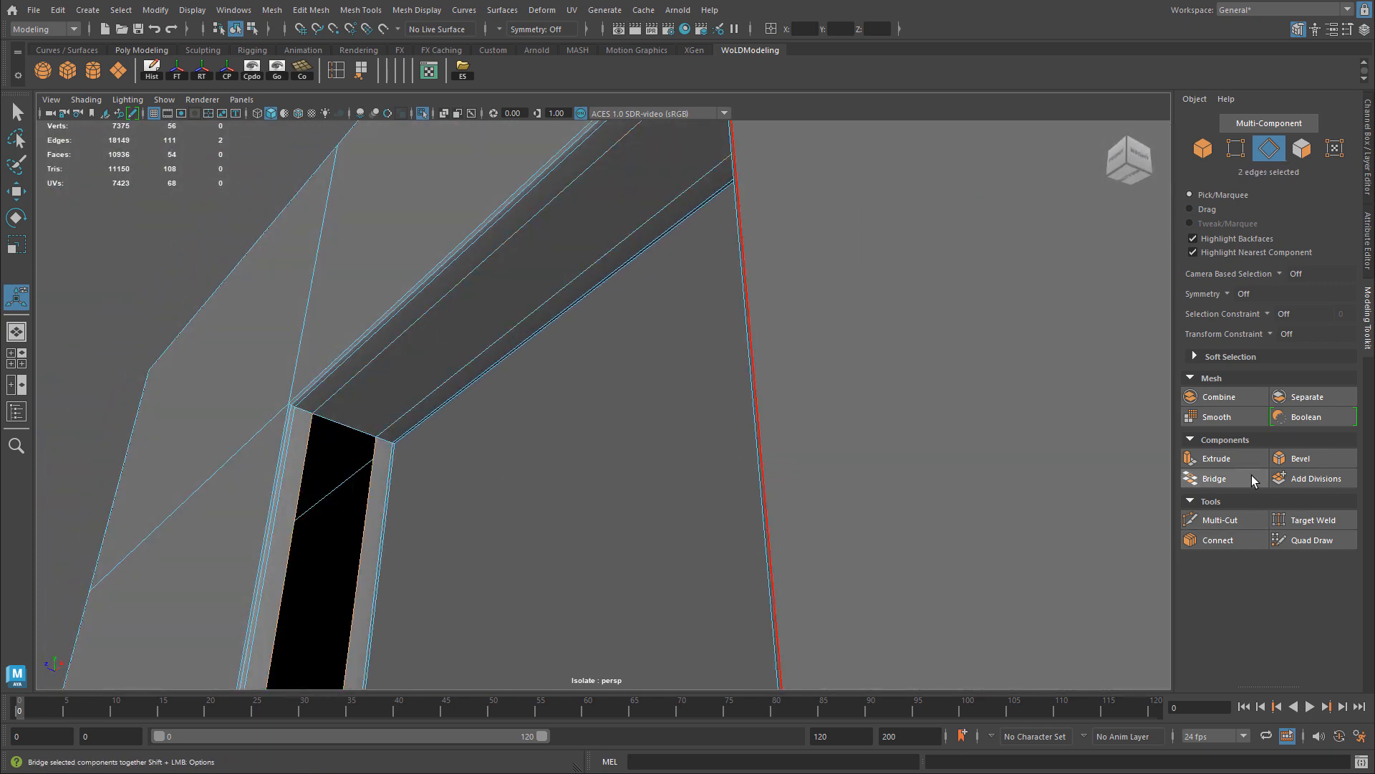
click(1214, 479)
alt+drag(681, 196, 577, 470)
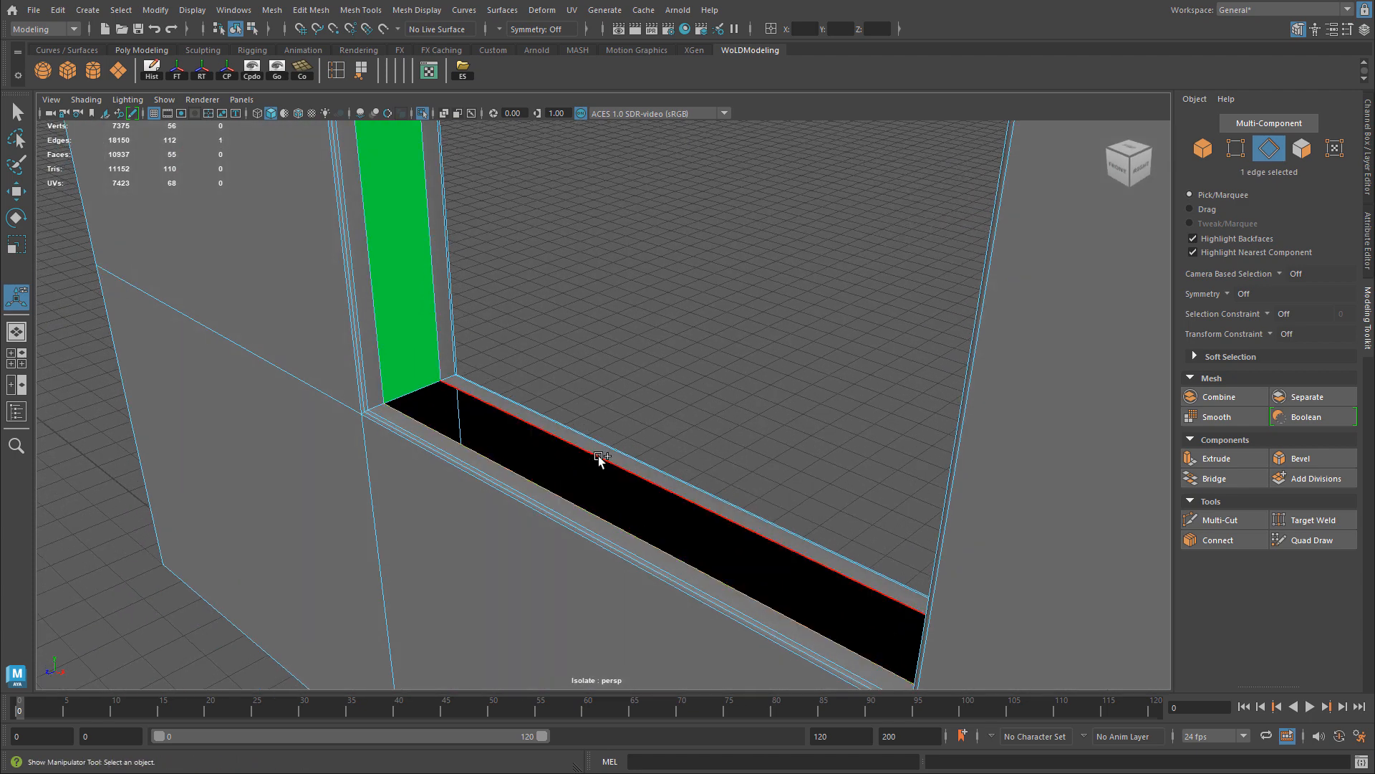
click(1233, 476)
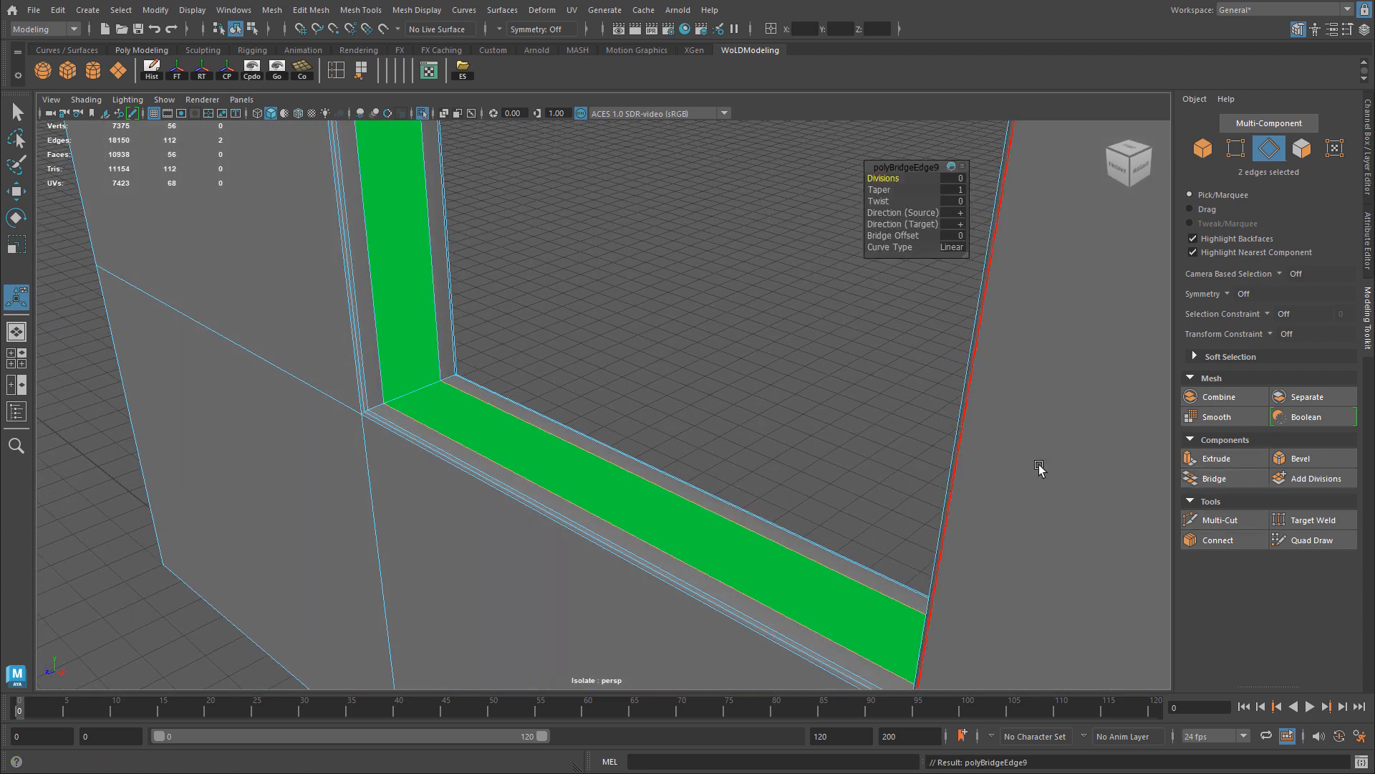
Step: Return to object mode, assign the existing lambert1 material to the wall and leave isolation
alt+drag(1038, 467, 525, 378)
click(440, 329)
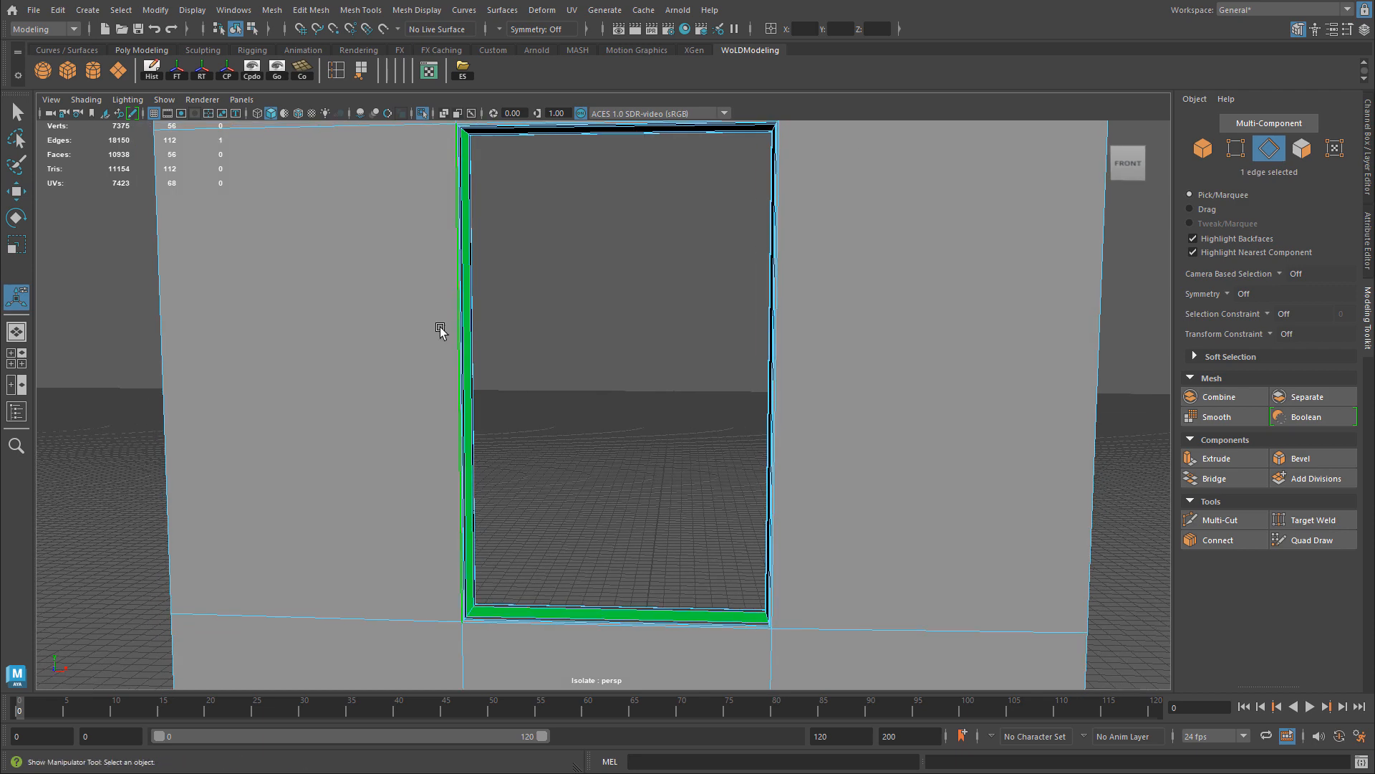
alt+drag(531, 298, 467, 294)
key(w)
right_drag(478, 283, 511, 272)
click(467, 215)
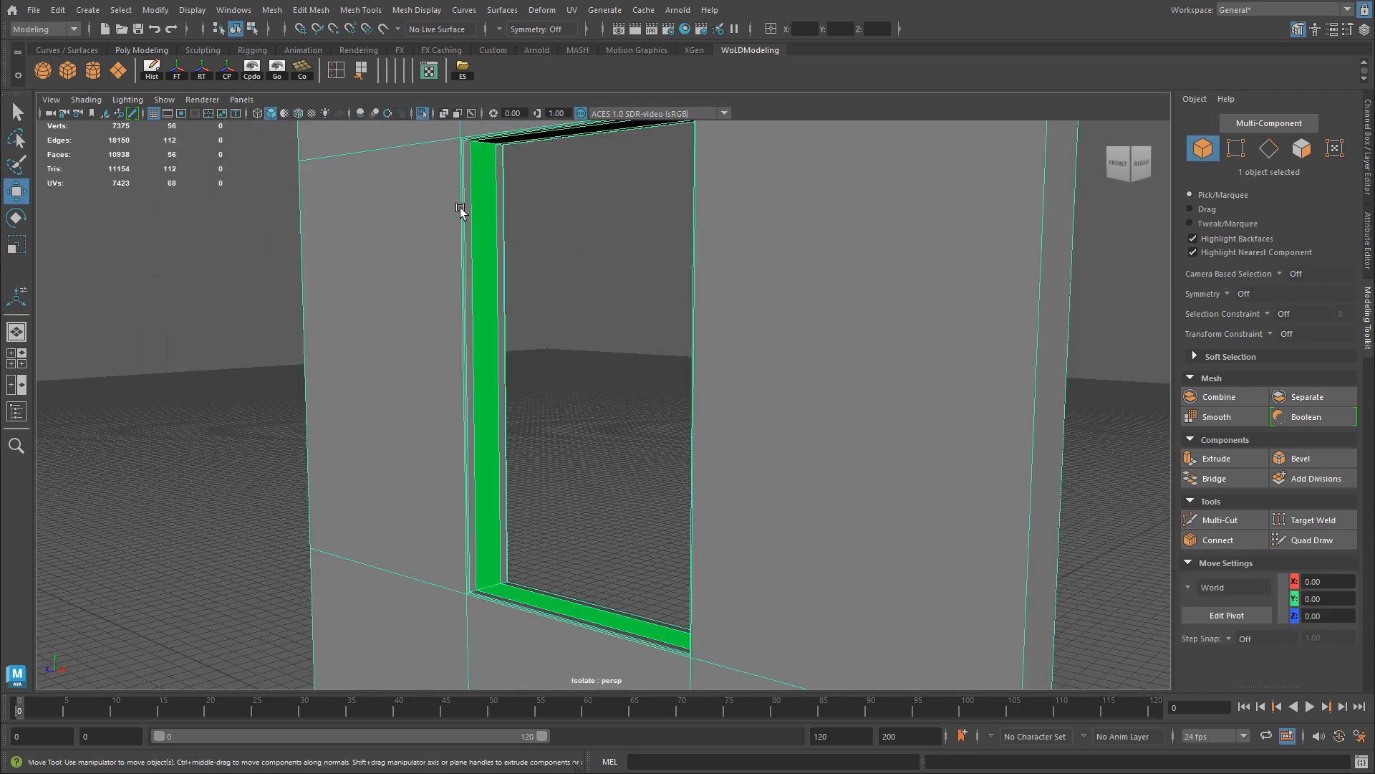
right_drag(461, 208, 573, 248)
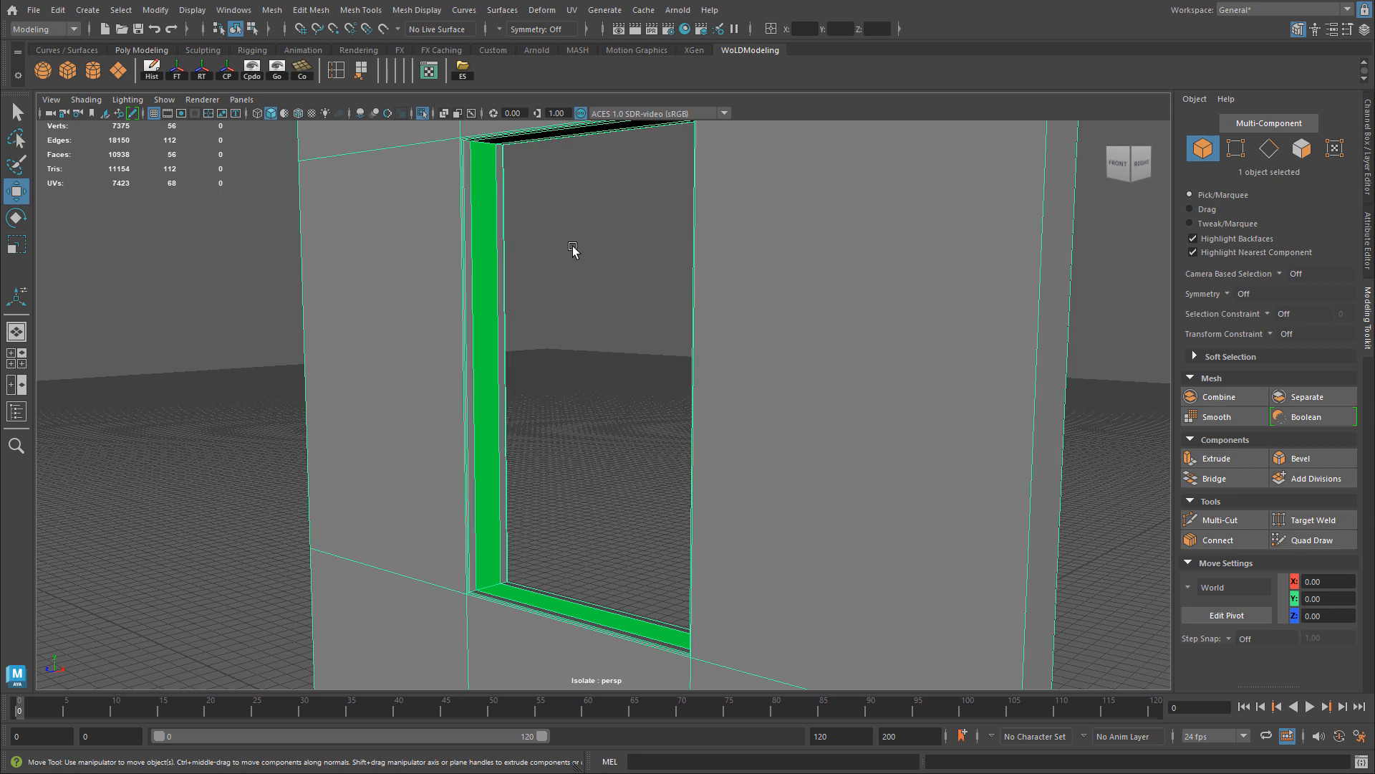
right_click(457, 166)
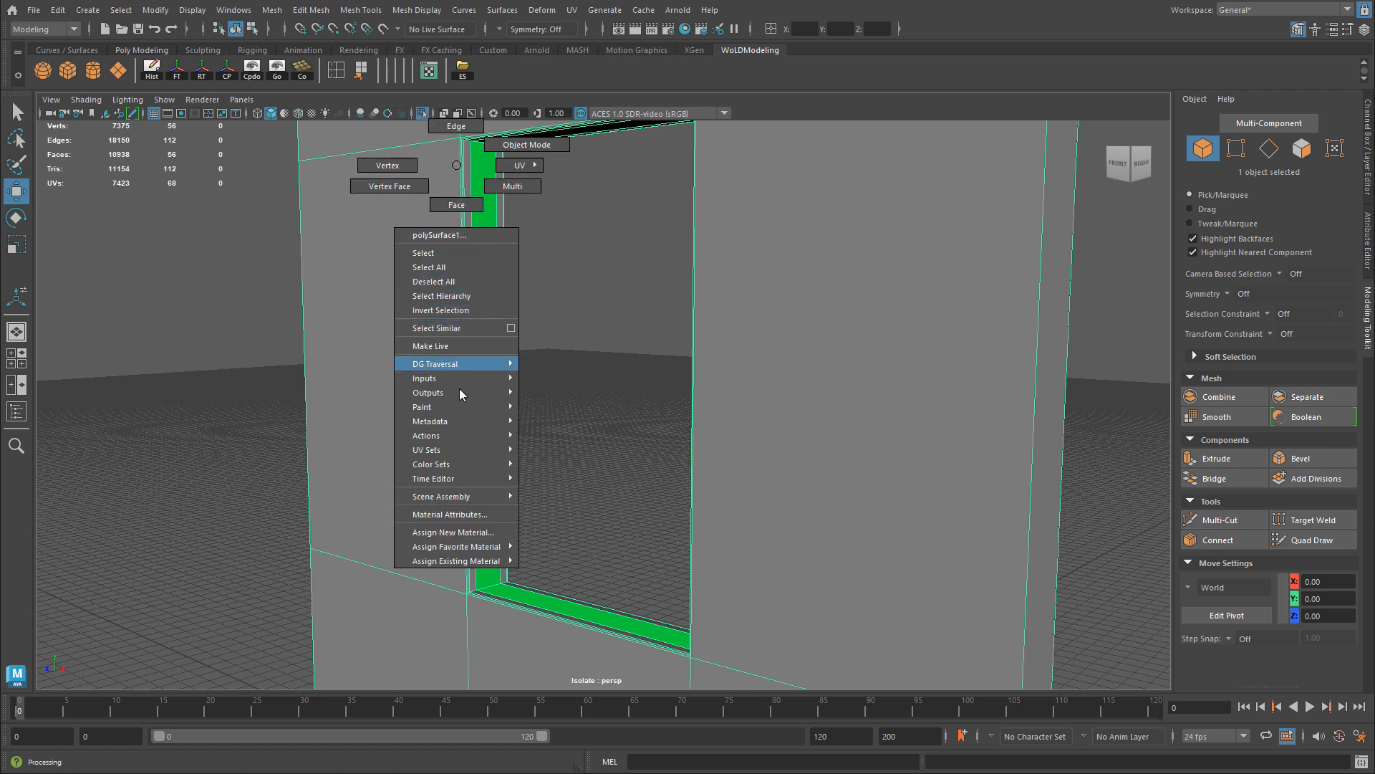
mouse_move(459, 562)
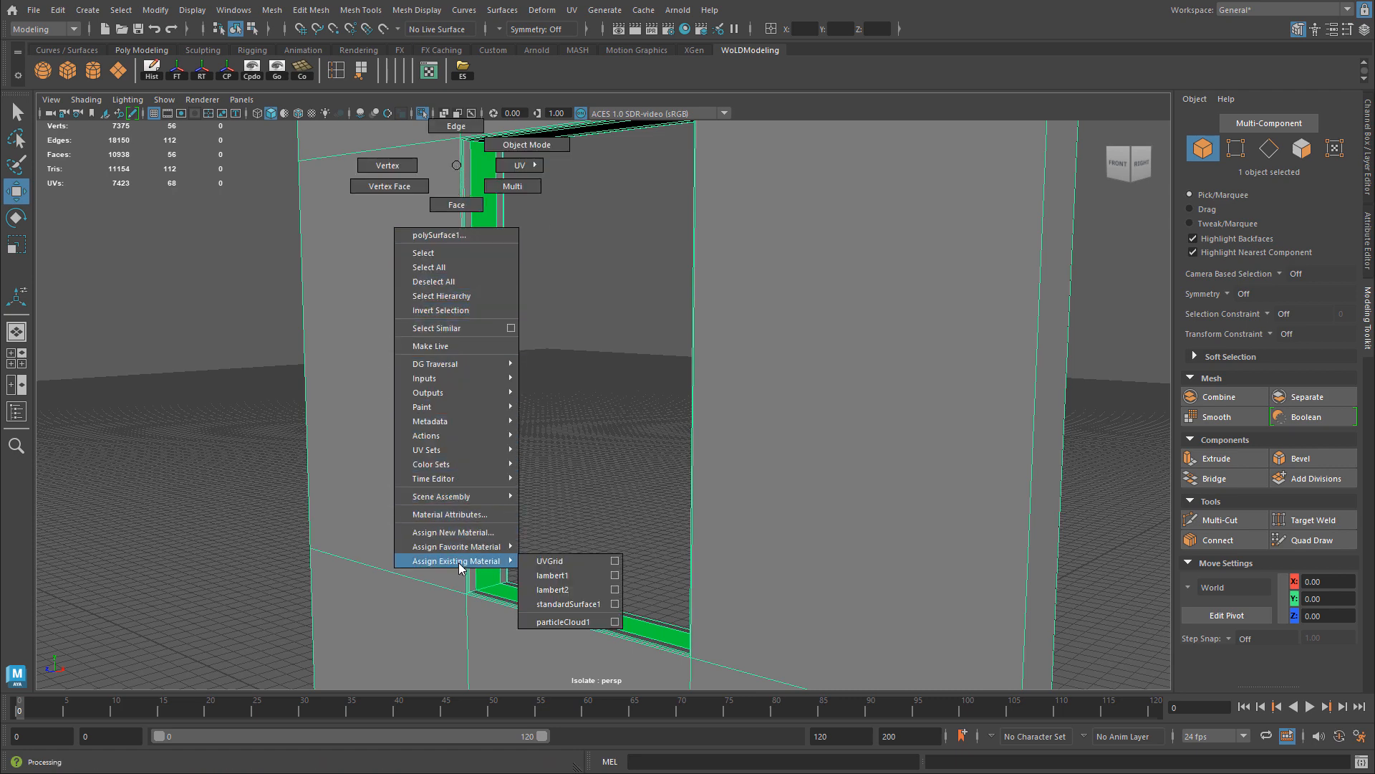
click(555, 576)
click(547, 402)
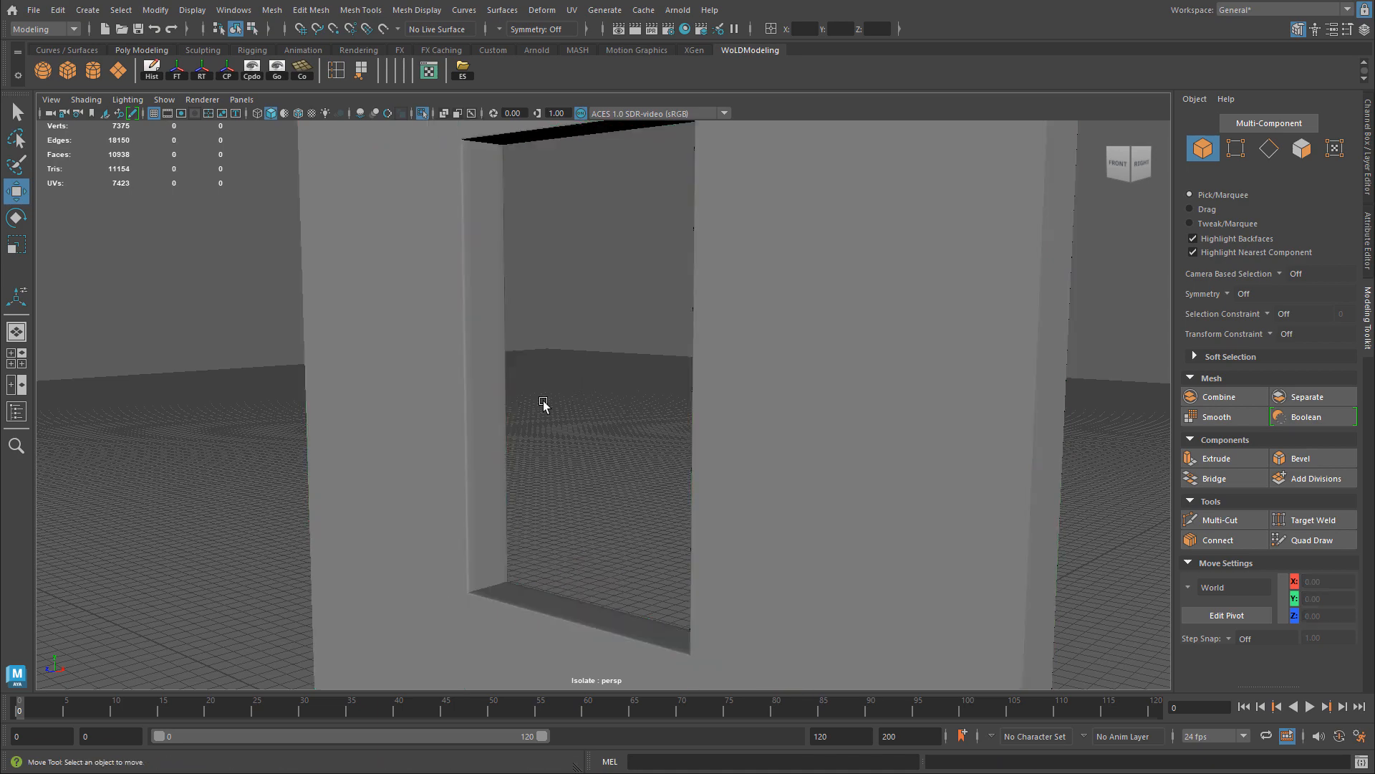
alt+drag(546, 401, 607, 404)
key(ctrl+1)
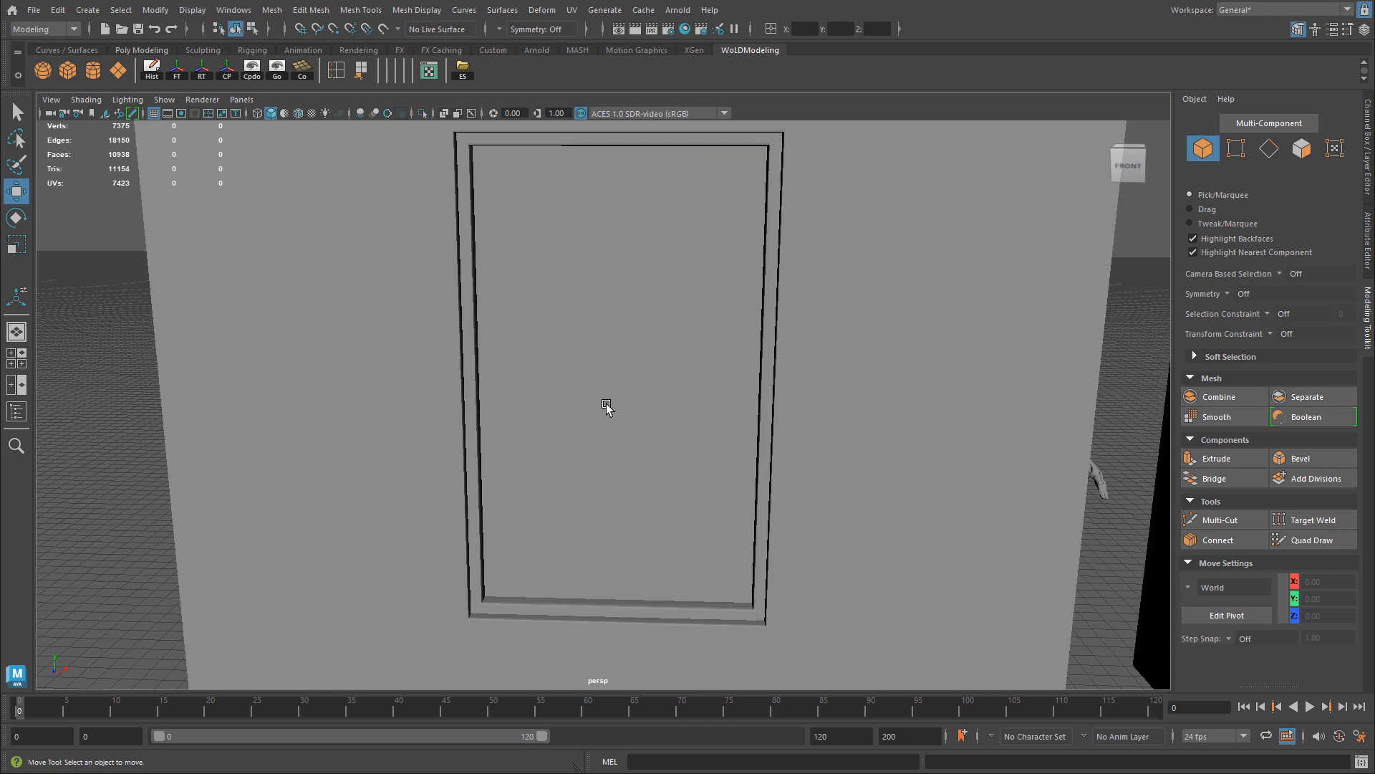
Step: Isolate the window mesh, examine its outer sides from several angles, and leave isolation
click(614, 252)
alt+drag(617, 316, 653, 326)
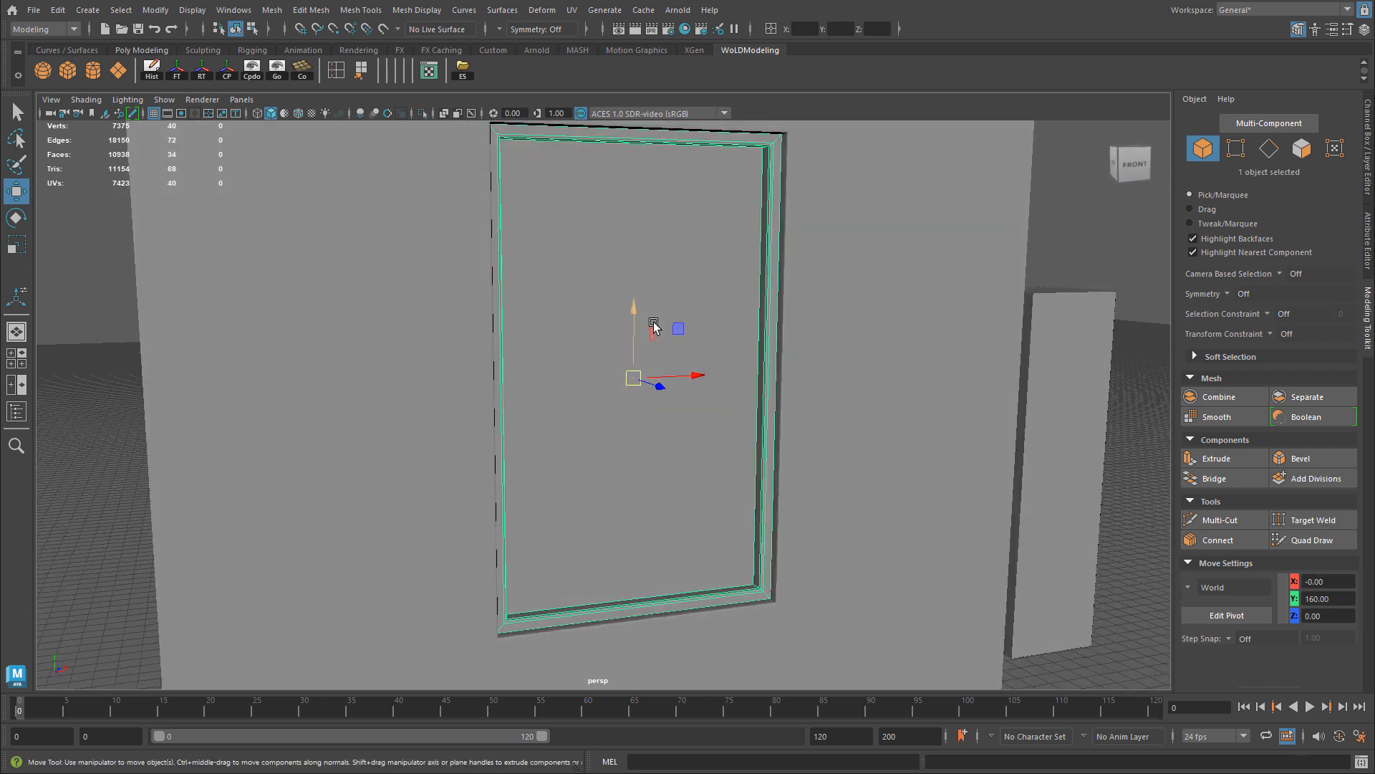
key(ctrl+1)
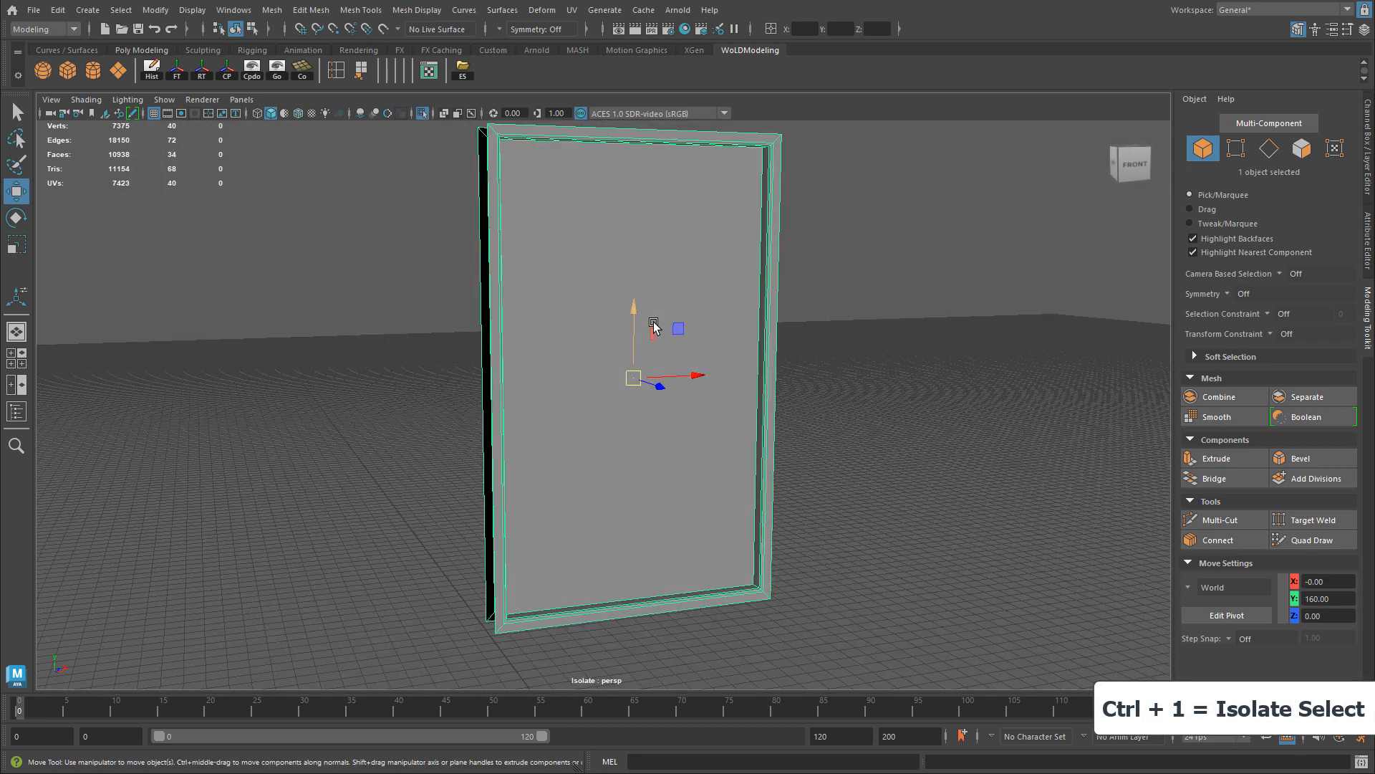
alt+drag(651, 323, 775, 229)
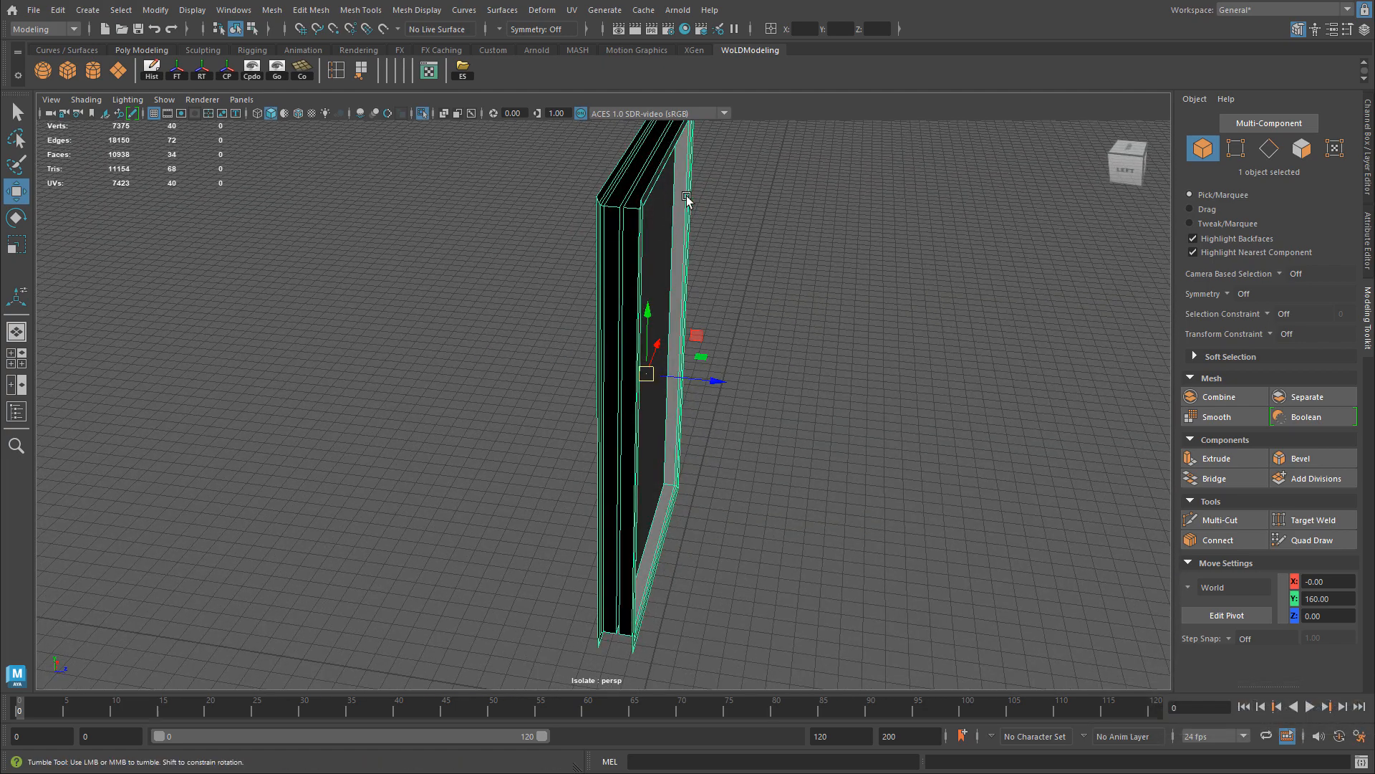
alt+drag(686, 199, 654, 301)
alt+drag(681, 426, 640, 412)
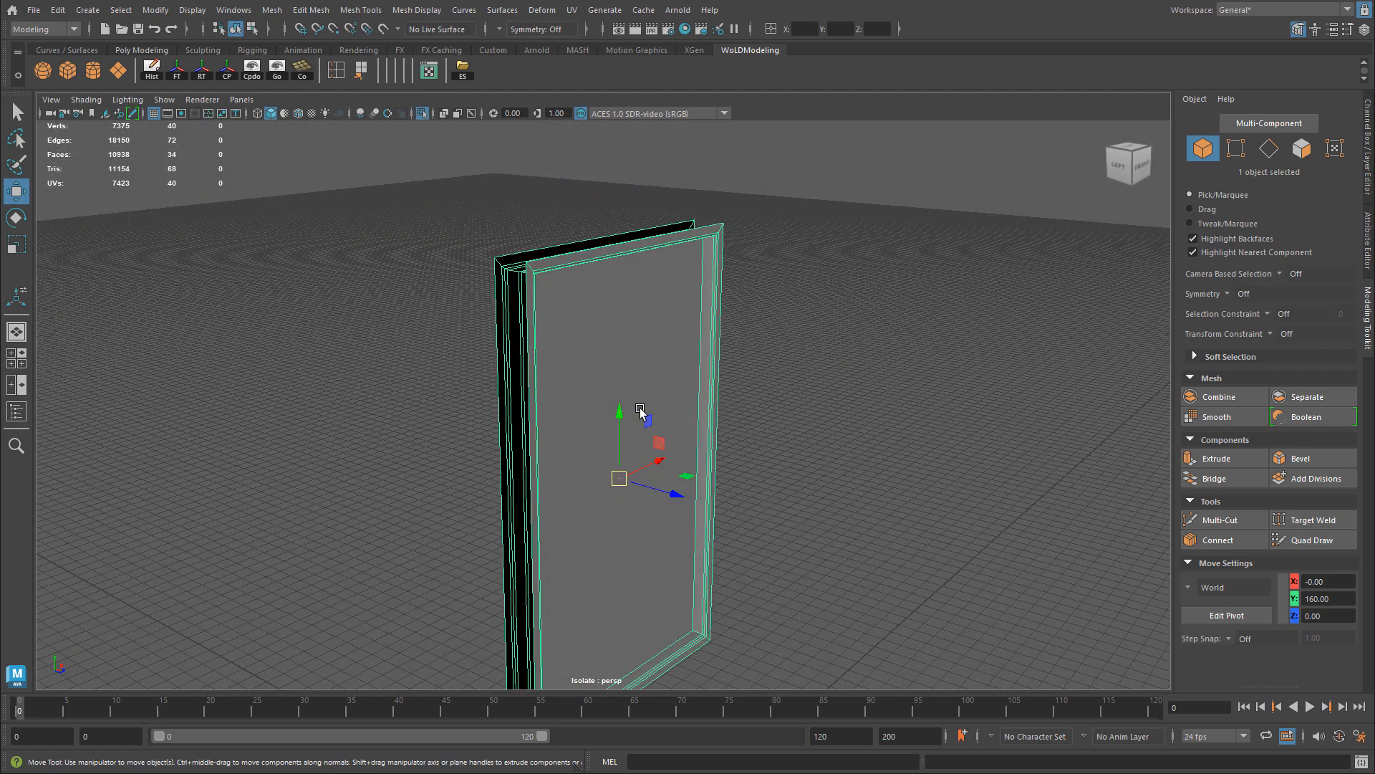
key(ctrl+1)
Step: Test-rotate the window about its X axis within the wall opening and undo the rotation
alt+middle_drag(734, 392, 678, 292)
alt+drag(678, 292, 676, 273)
alt+middle_drag(675, 273, 688, 336)
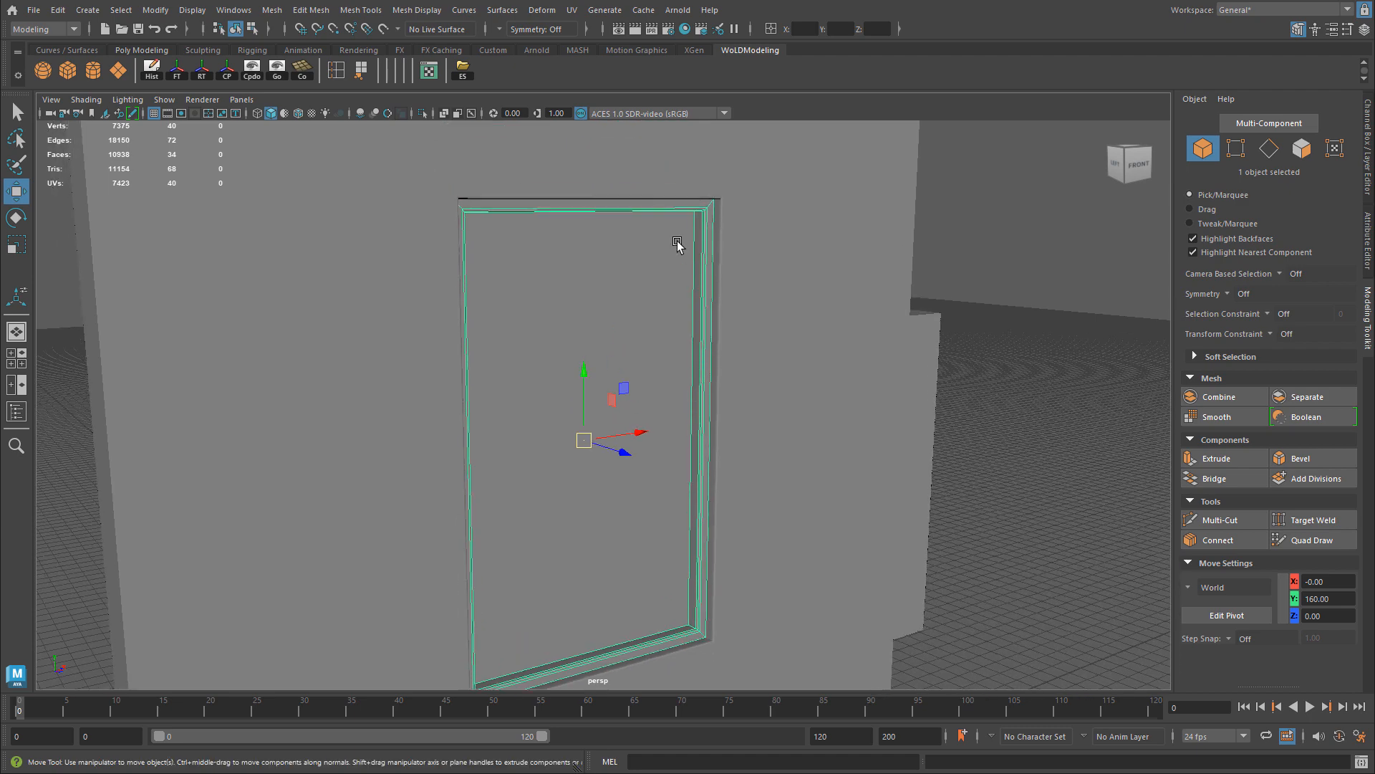
alt+drag(710, 240, 688, 316)
key(e)
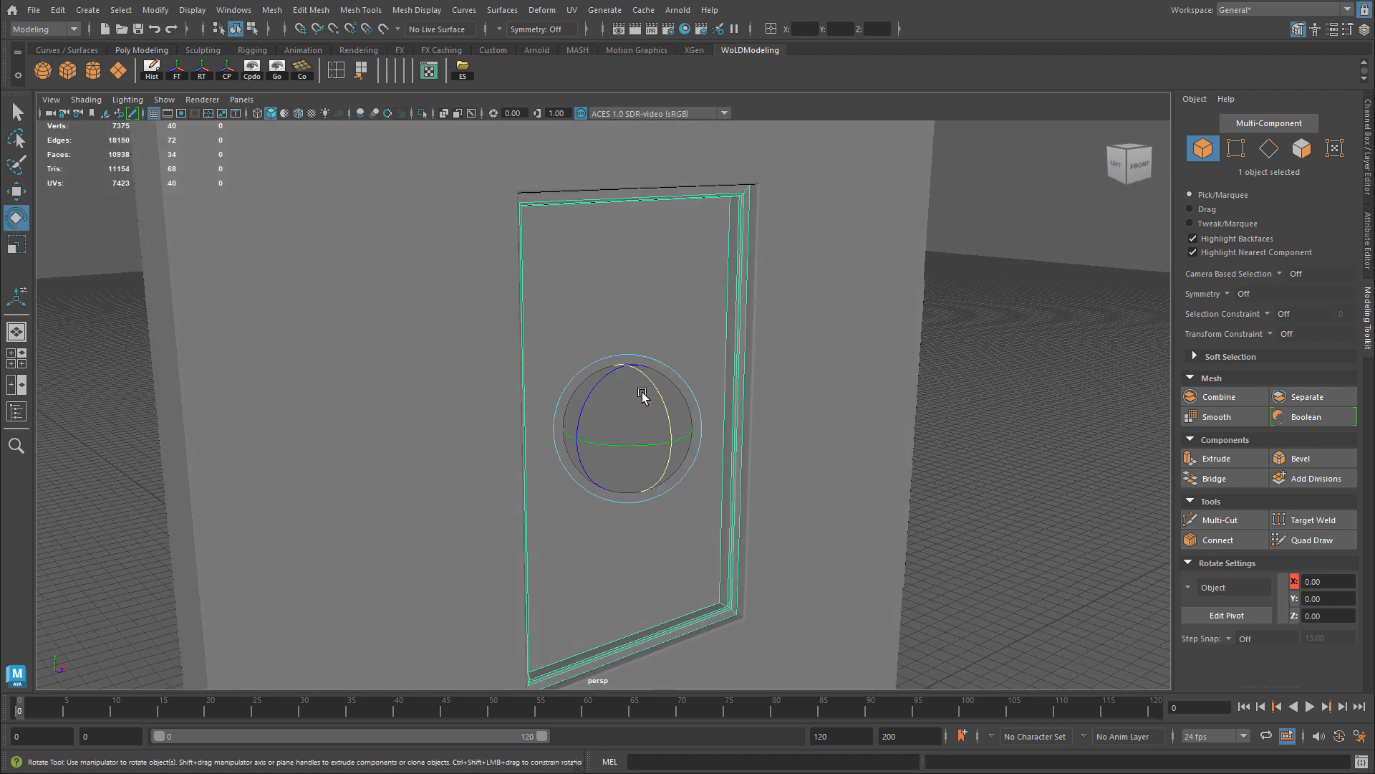
alt+drag(654, 377, 534, 380)
alt+drag(700, 502, 709, 244)
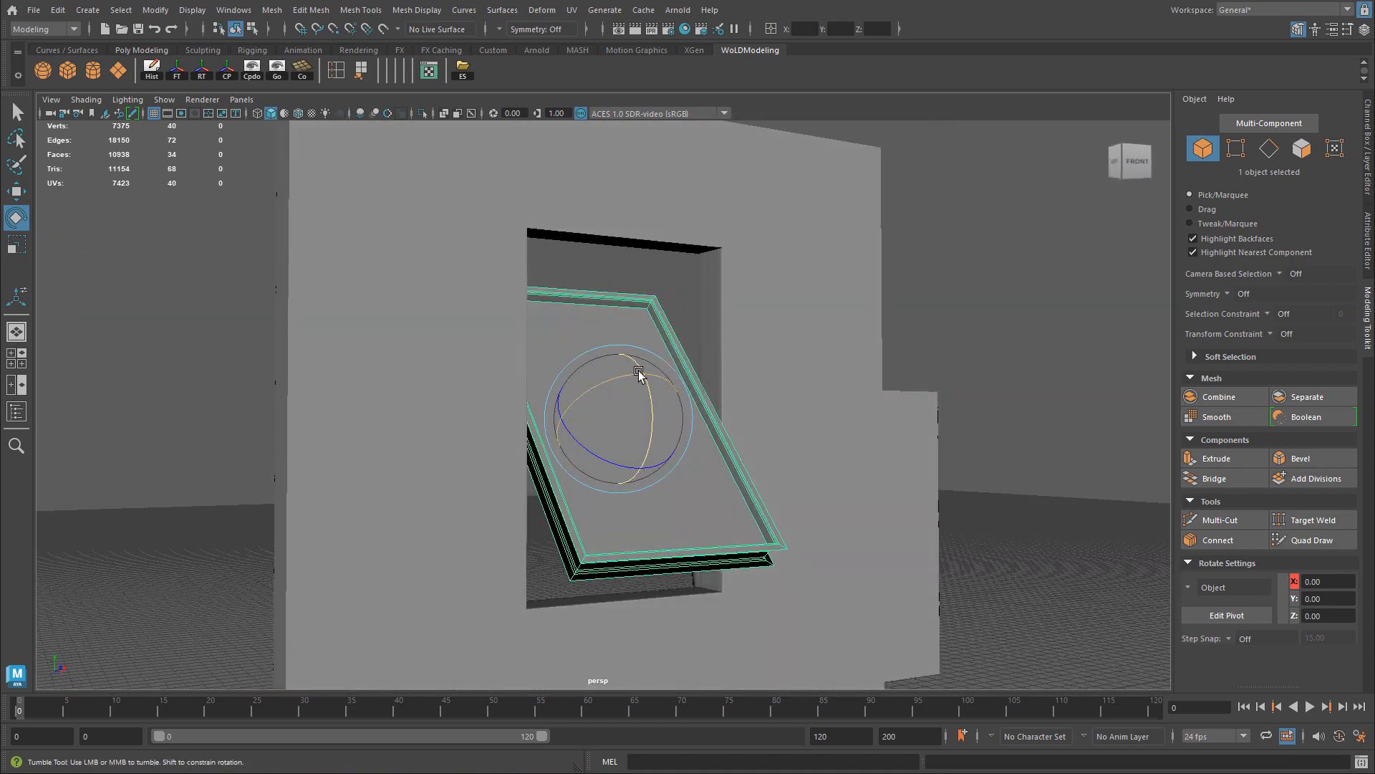
alt+drag(639, 368, 656, 373)
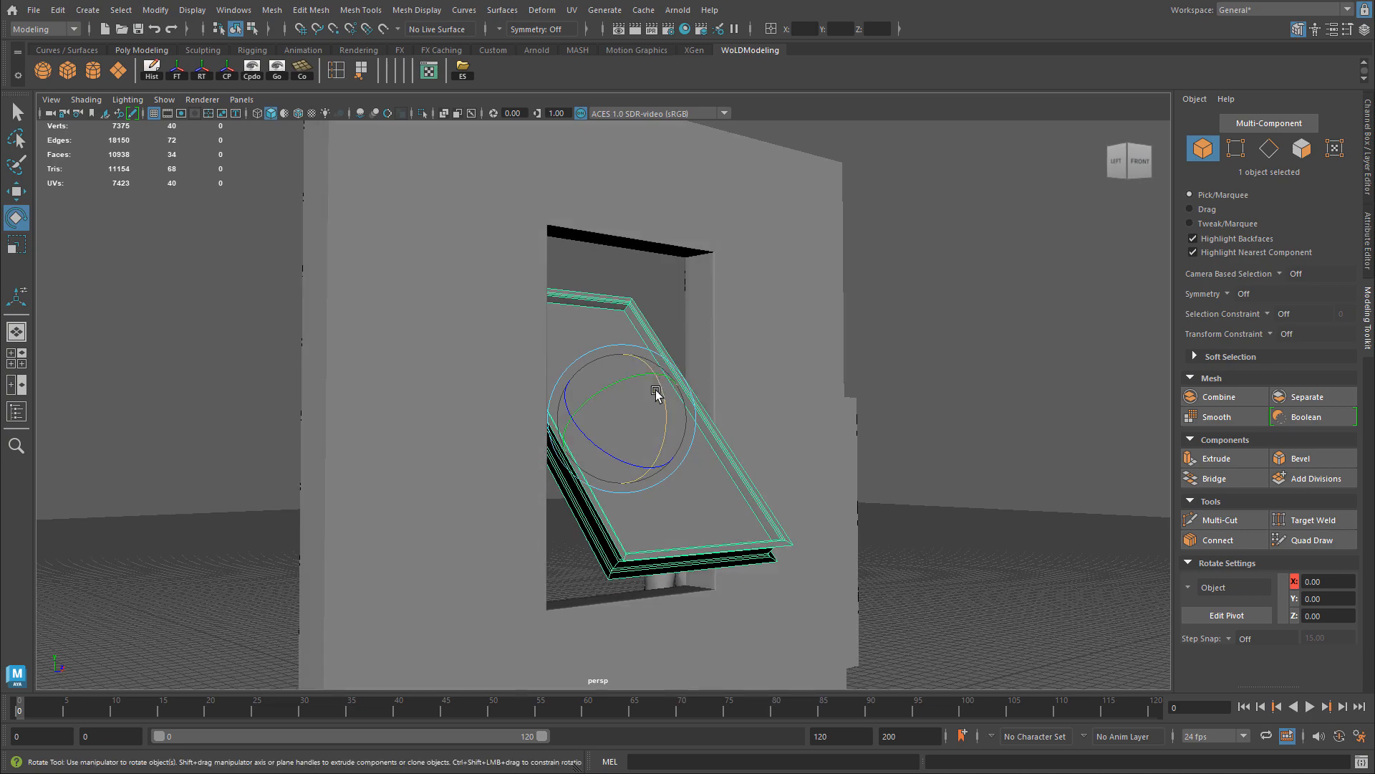
alt+drag(656, 392, 719, 565)
key(ctrl+z)
alt+drag(720, 494, 695, 471)
key(w)
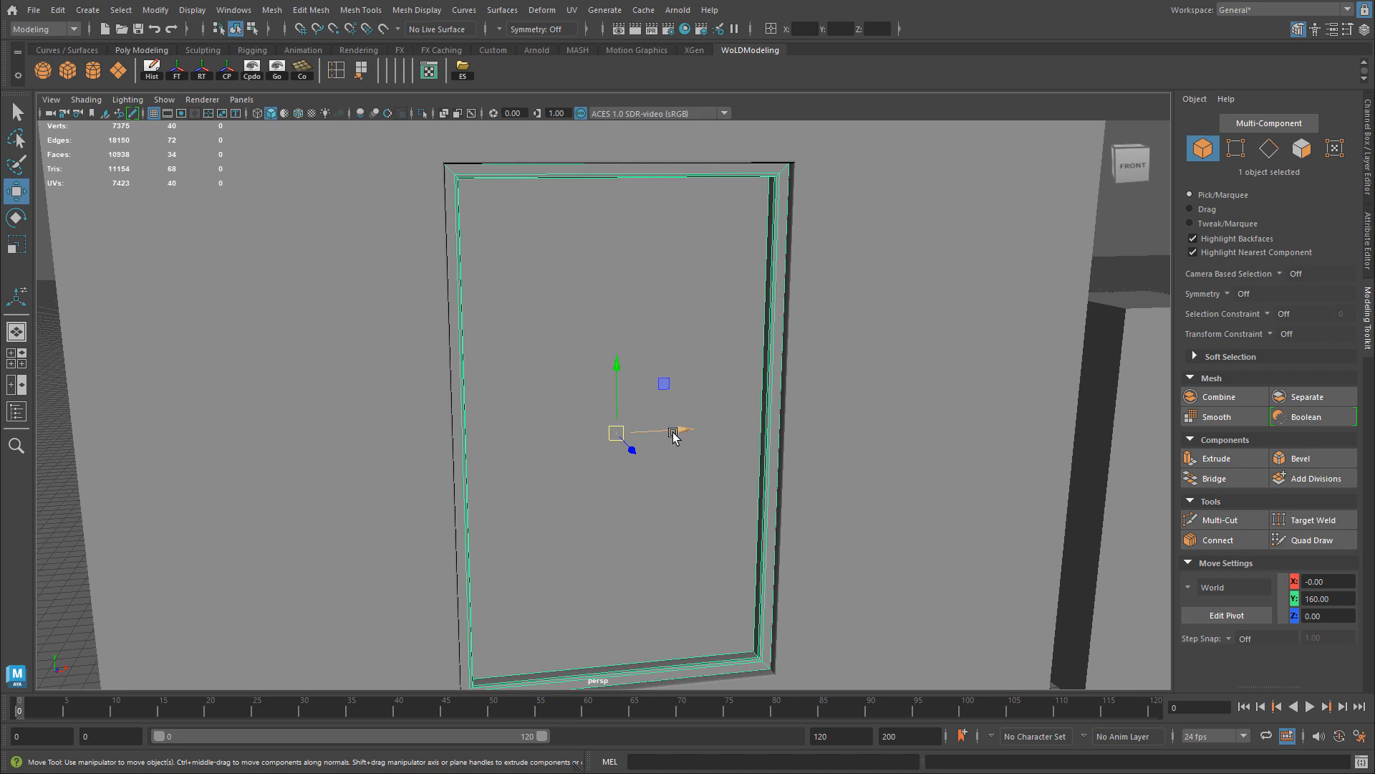
Step: Isolate the window mesh and bridge the front and back outer edges along one open vertical side
key(ctrl+1)
alt+drag(573, 407, 685, 368)
alt+middle_drag(685, 368, 724, 498)
alt+right_drag(488, 401, 583, 278)
click(584, 336)
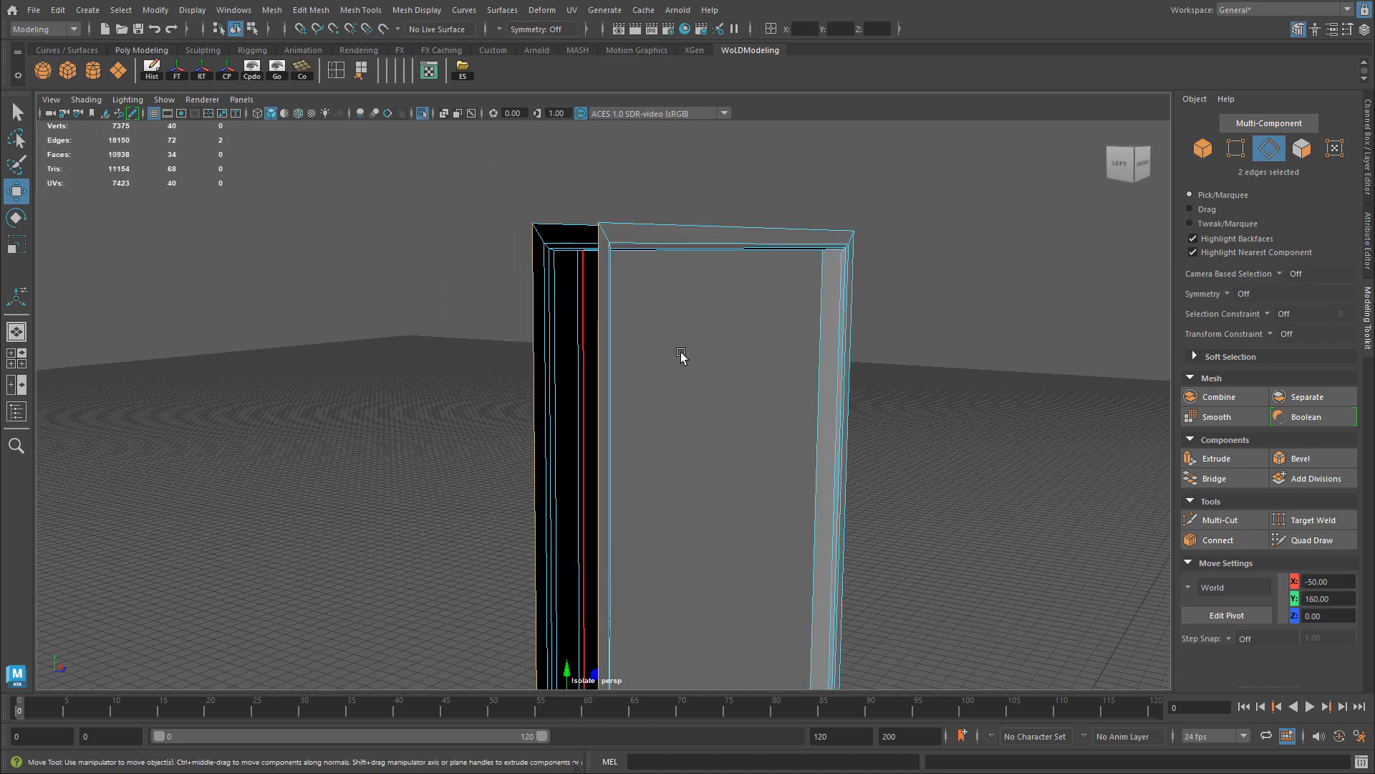
alt+middle_drag(682, 353, 691, 419)
alt+right_drag(691, 419, 792, 415)
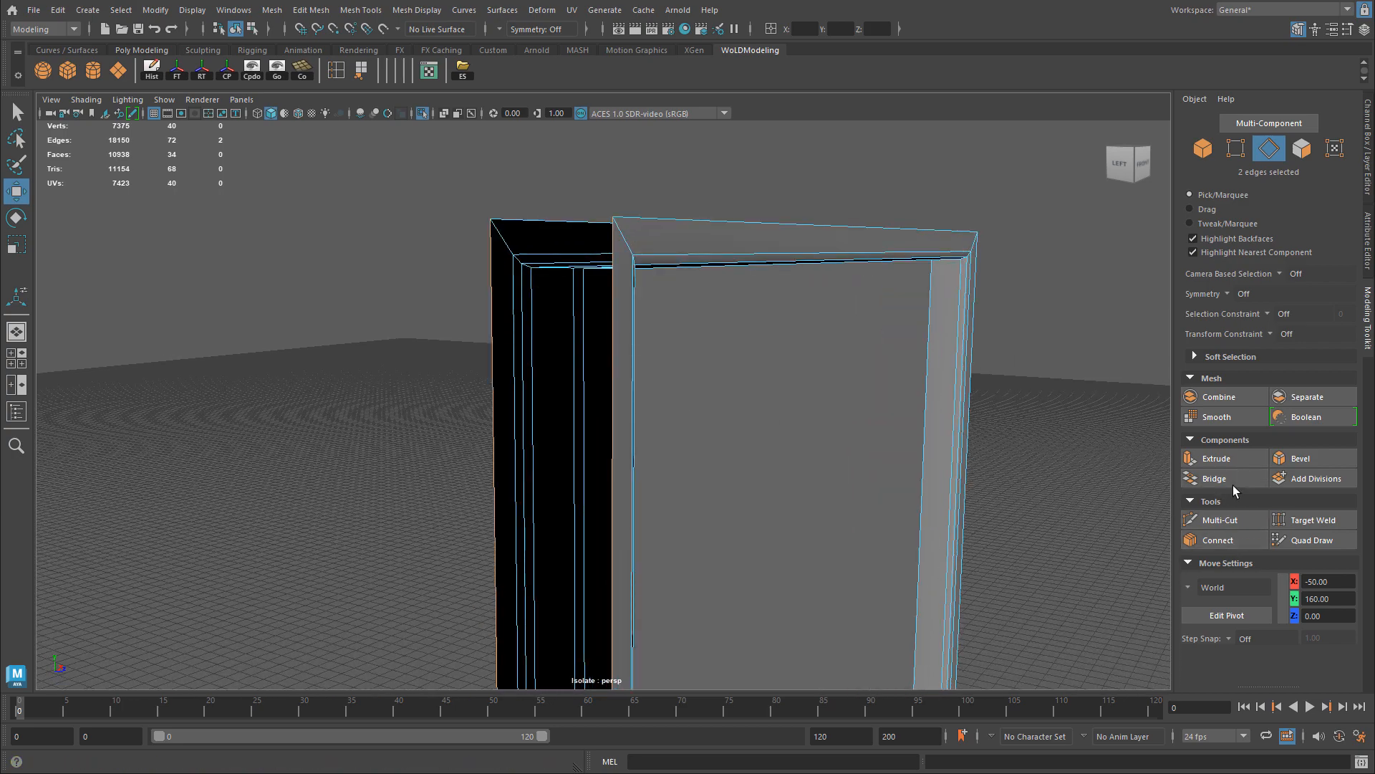
click(1234, 480)
Step: Bridge the front and back outer edges along the top of the window
alt+drag(937, 353, 879, 417)
click(739, 357)
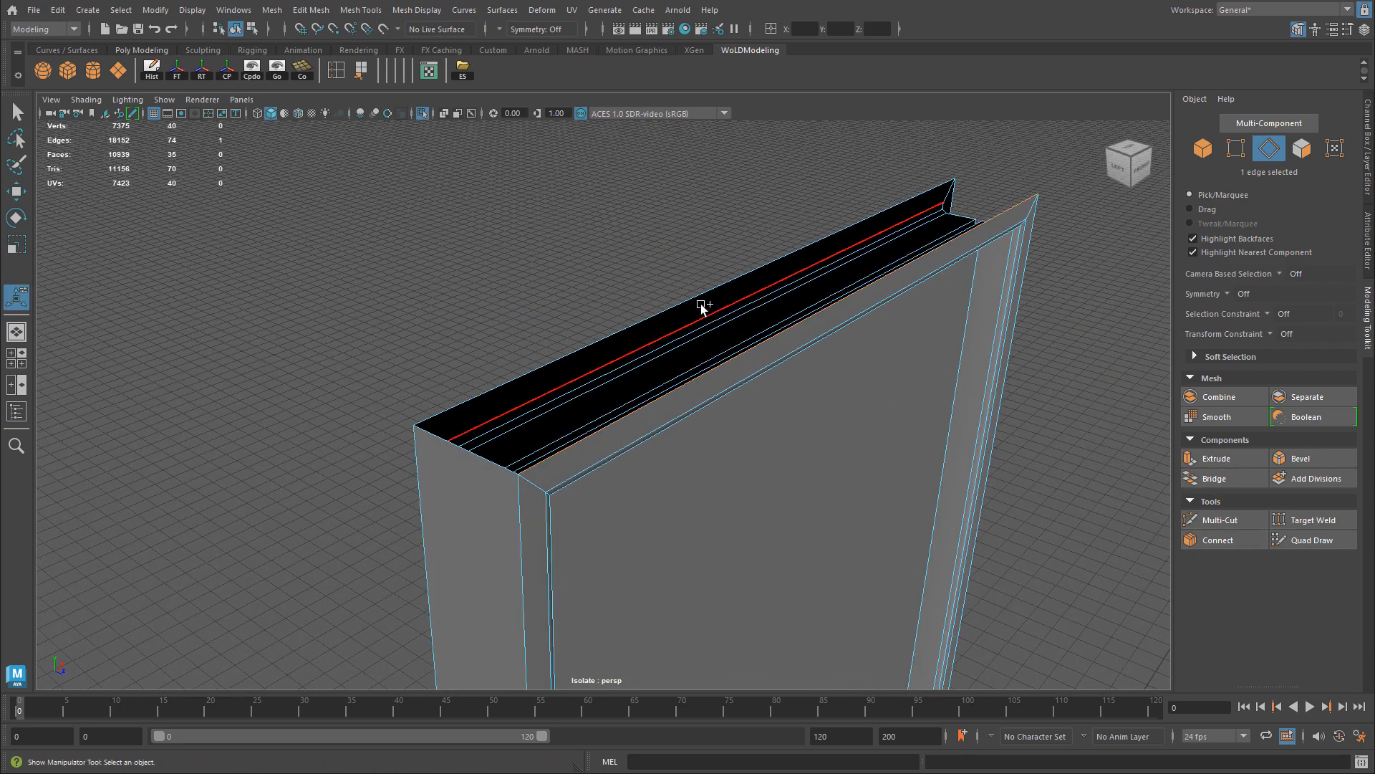
shift+click(704, 303)
key(g)
Step: Bridge the front and back outer edges along the window's remaining open vertical side
alt+drag(988, 342, 634, 354)
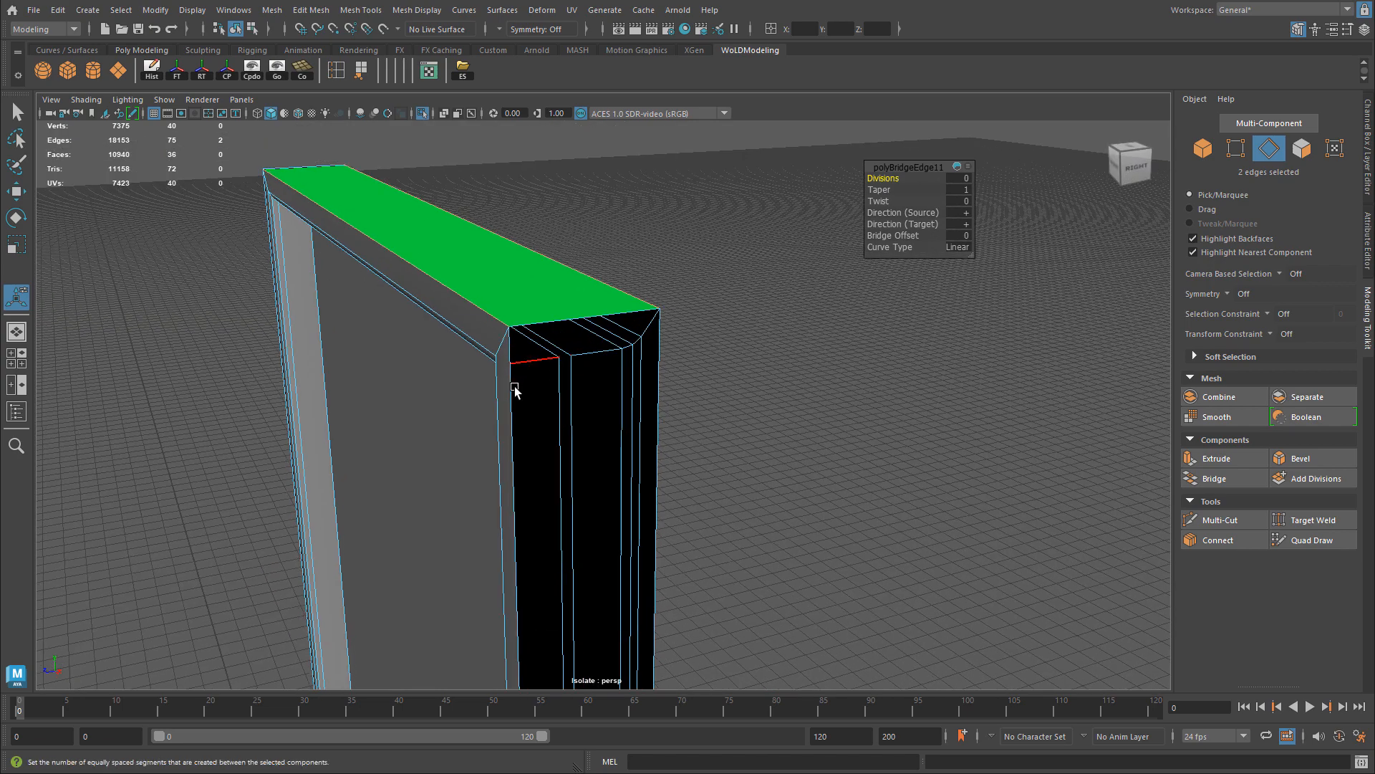
click(512, 386)
shift+click(657, 401)
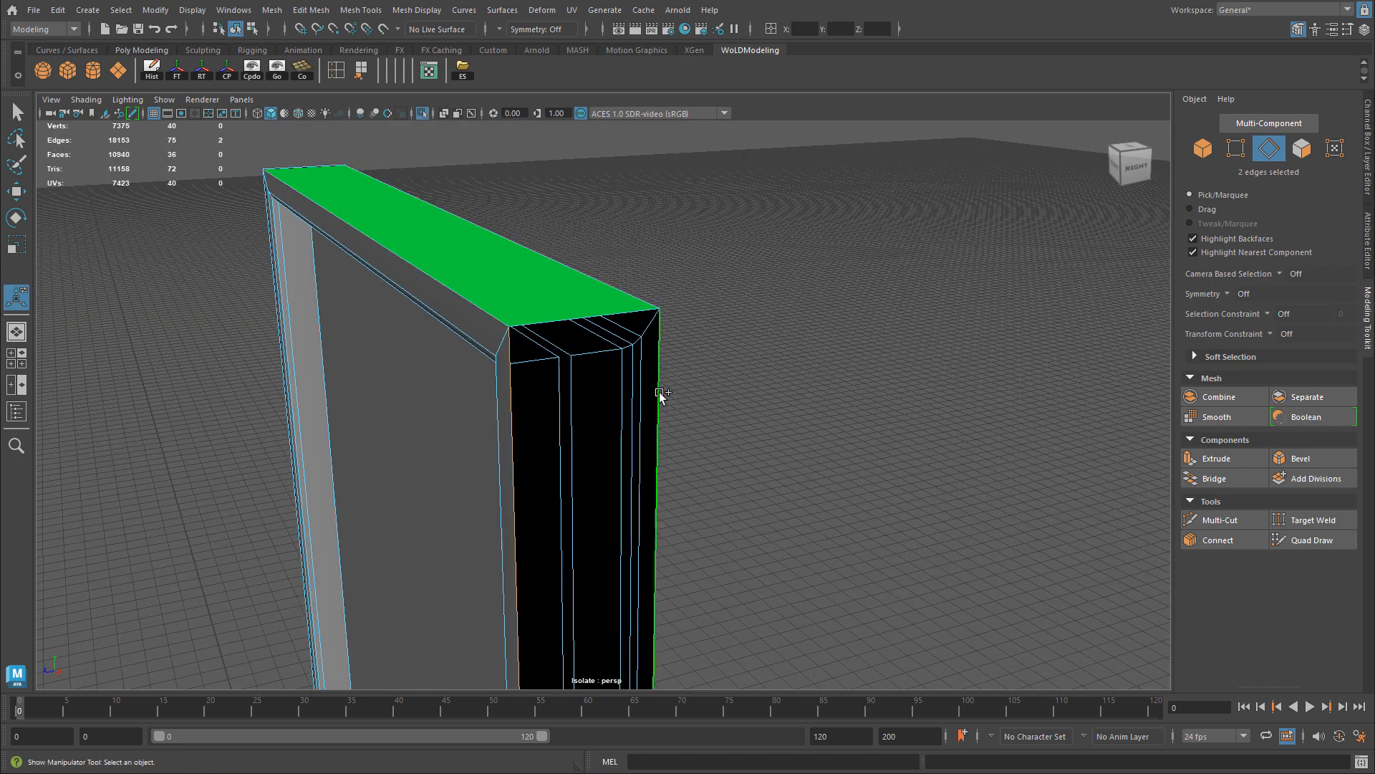
click(1224, 483)
Step: Bridge the front and back outer edges along the underside of the window to close its outer shell
scroll(724, 521, down, 4)
alt+drag(721, 522, 770, 250)
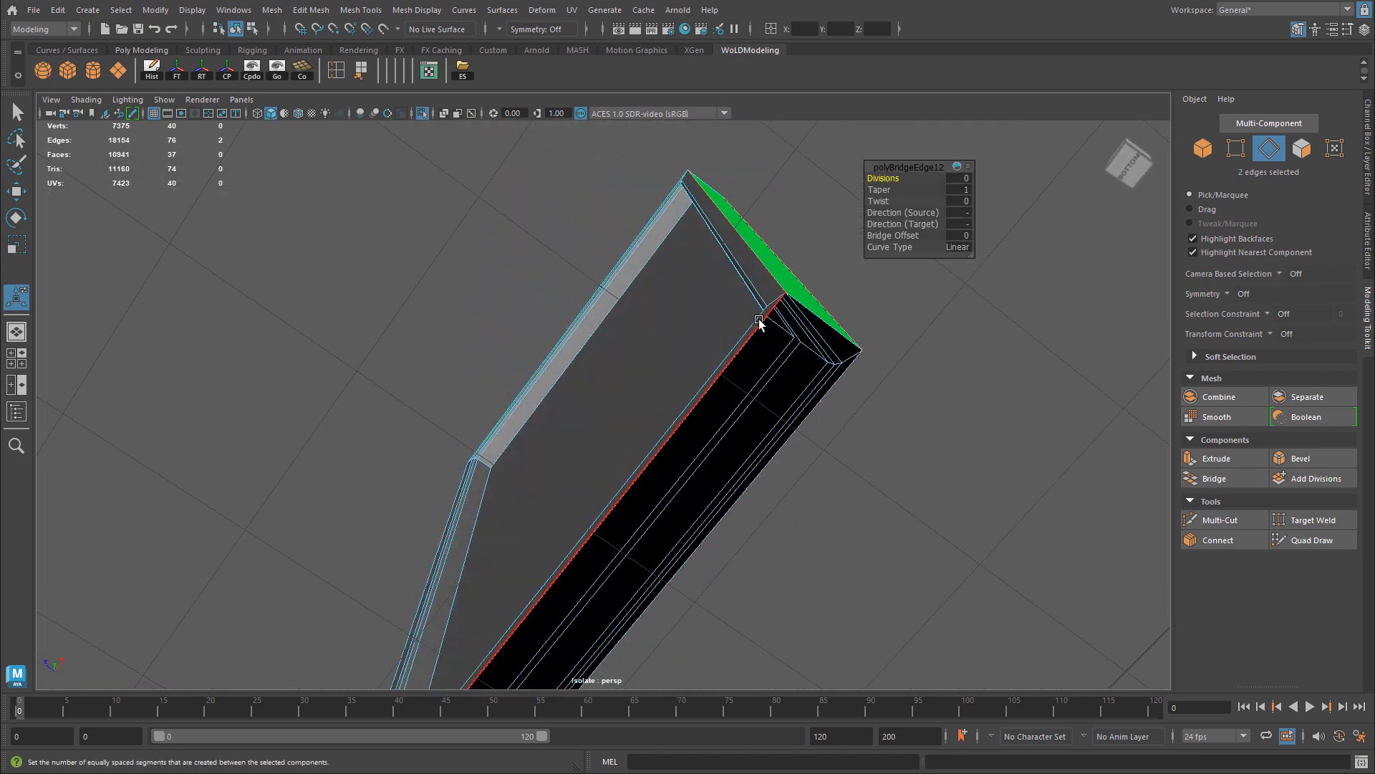
click(759, 322)
shift+click(845, 383)
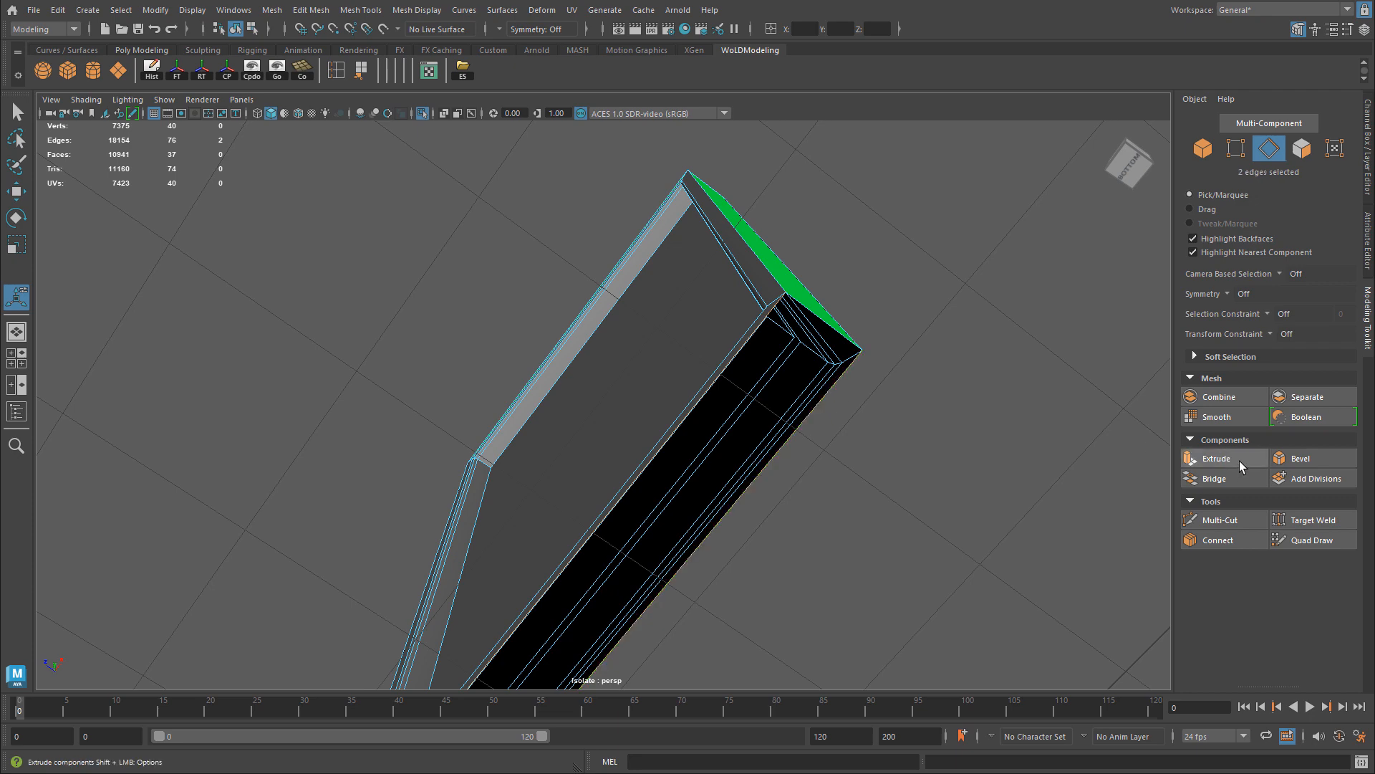
click(1218, 478)
Step: Return to object mode, leave isolation and display the wireframe over the shaded meshes
alt+drag(829, 347, 672, 295)
right_drag(675, 294, 706, 278)
alt+drag(685, 285, 780, 330)
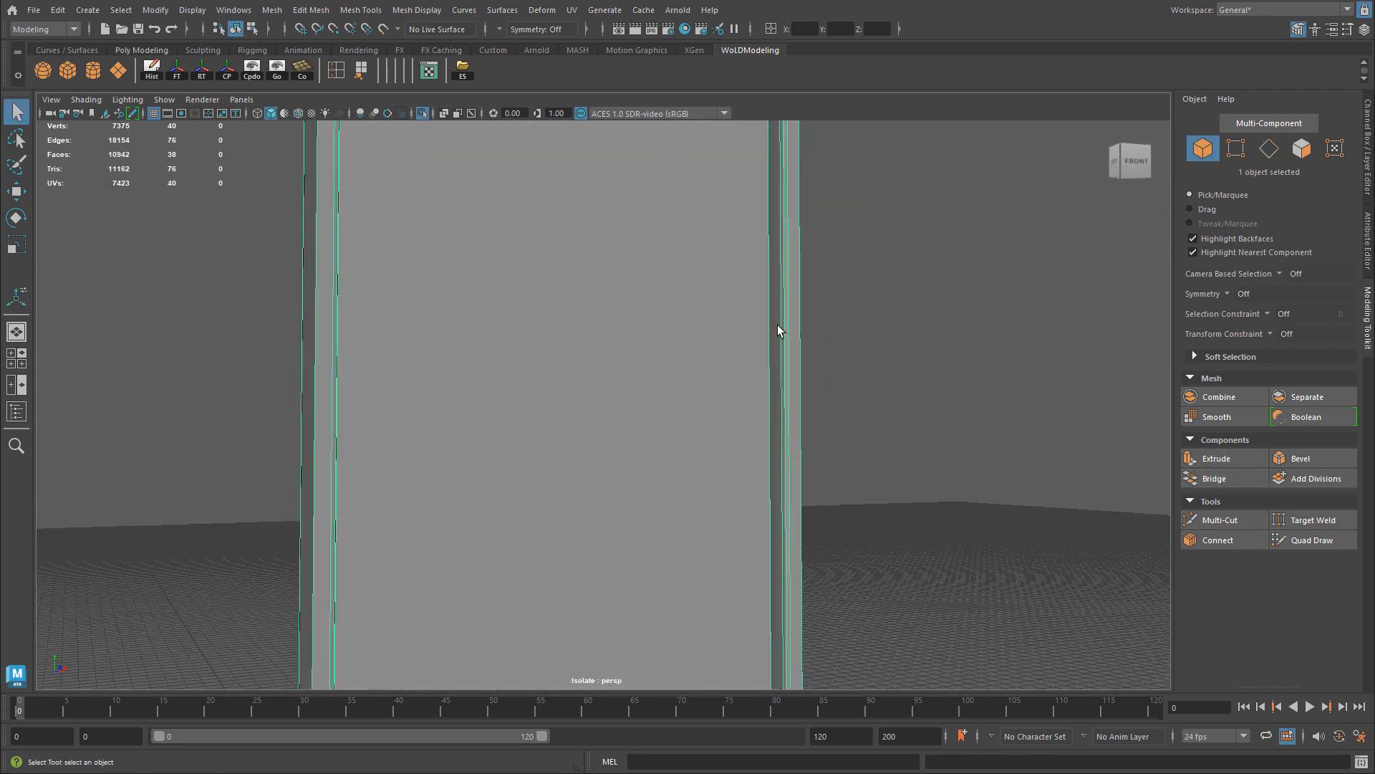
key(ctrl+1)
alt+drag(943, 313, 655, 310)
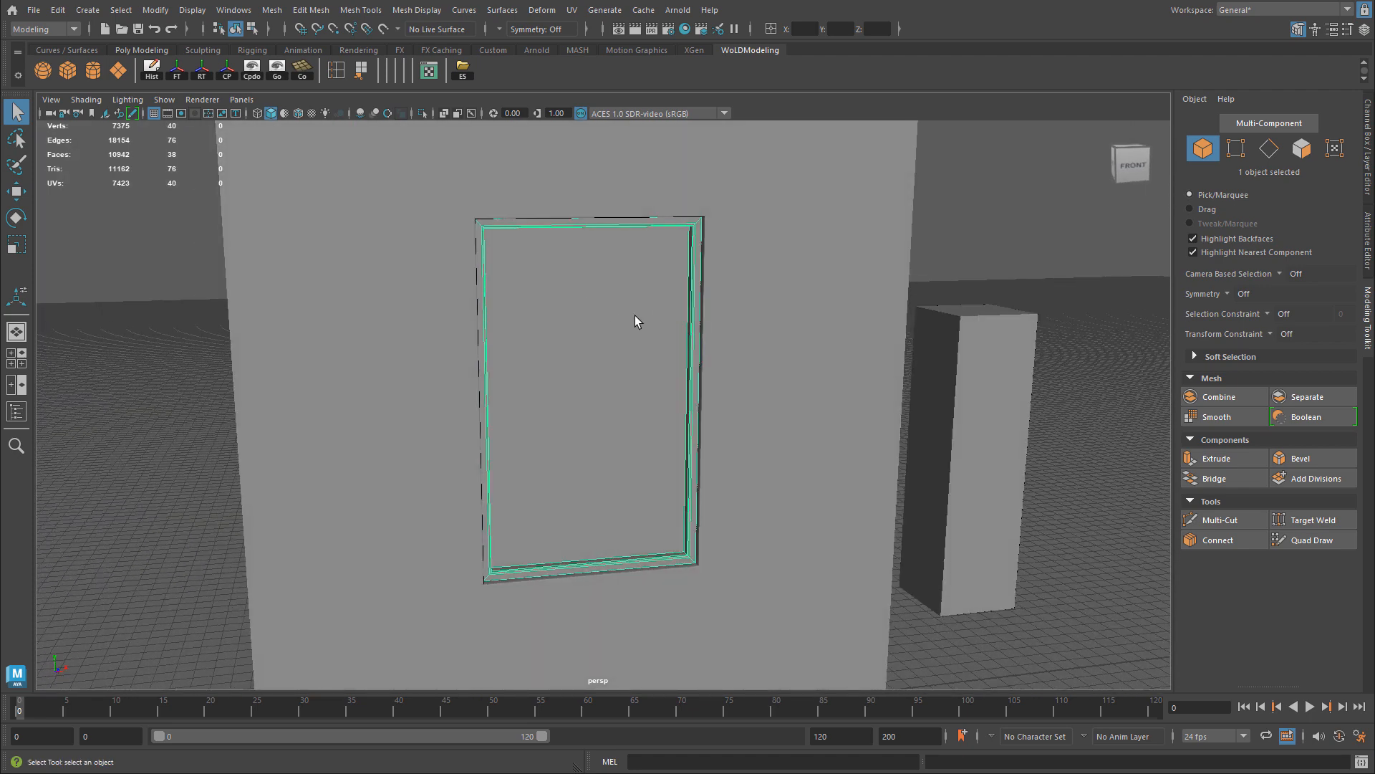
key(alt+5)
Step: Test-rotate the window about its Y axis within the wall opening and undo the rotation
alt+middle_drag(705, 219, 637, 298)
mouse_move(637, 298)
alt+mouse_down()
mouse_move(763, 308)
mouse_move(806, 276)
alt+mouse_up()
key(e)
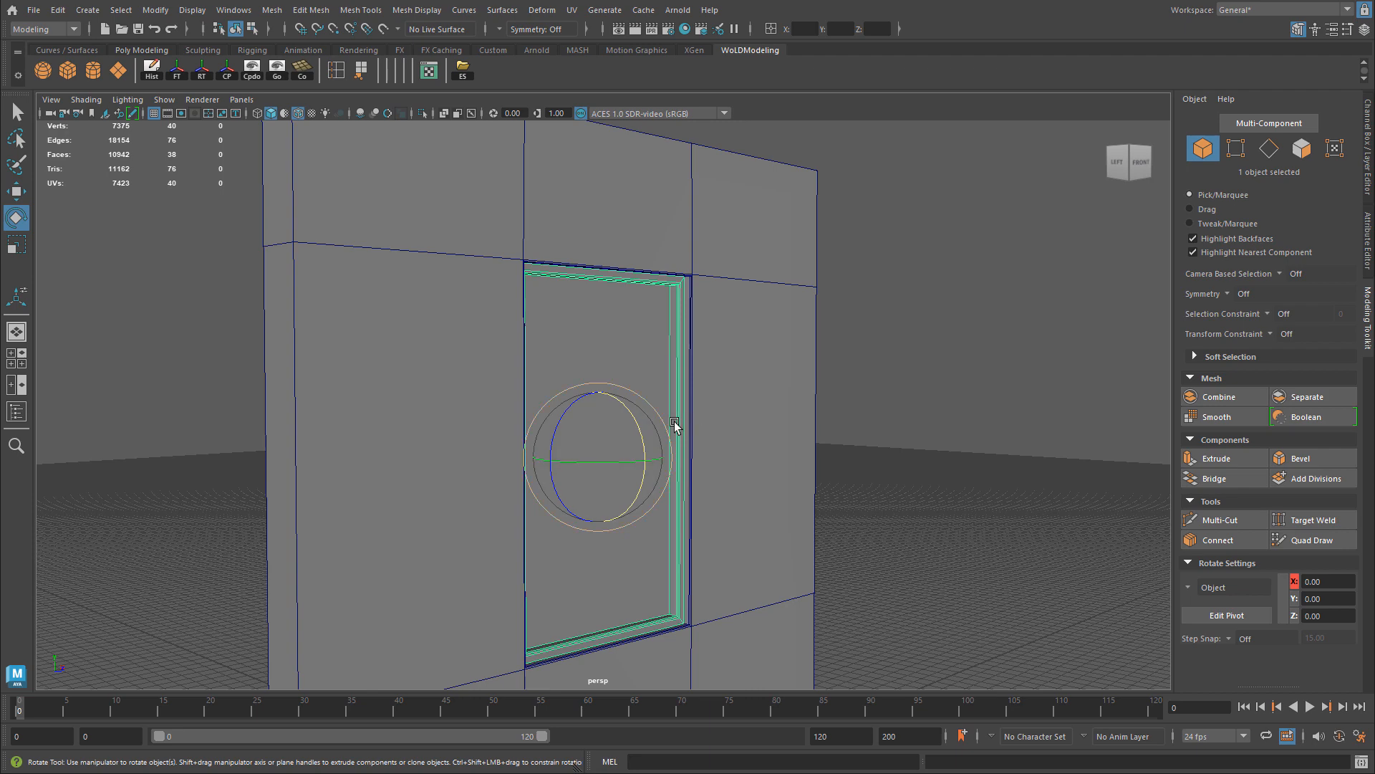
alt+drag(676, 430, 625, 423)
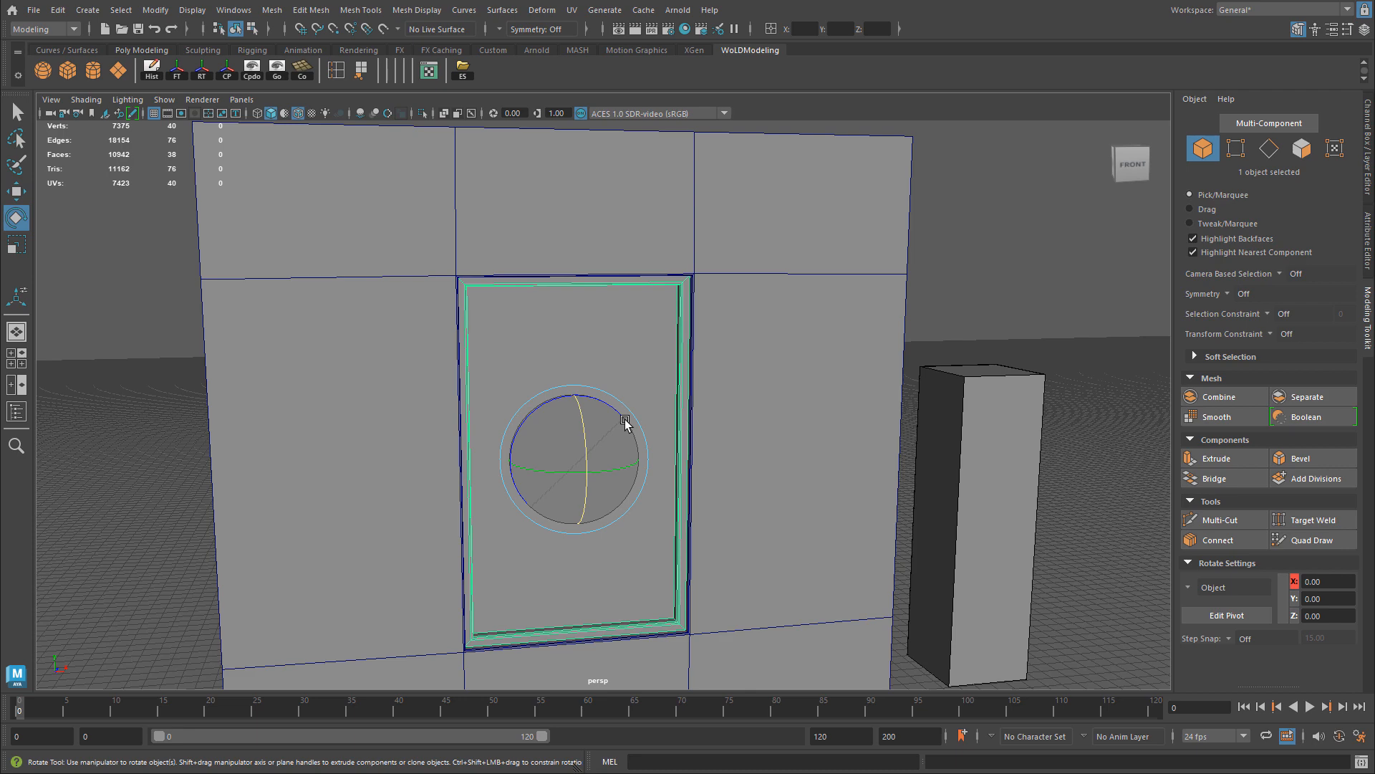
alt+drag(625, 423, 599, 475)
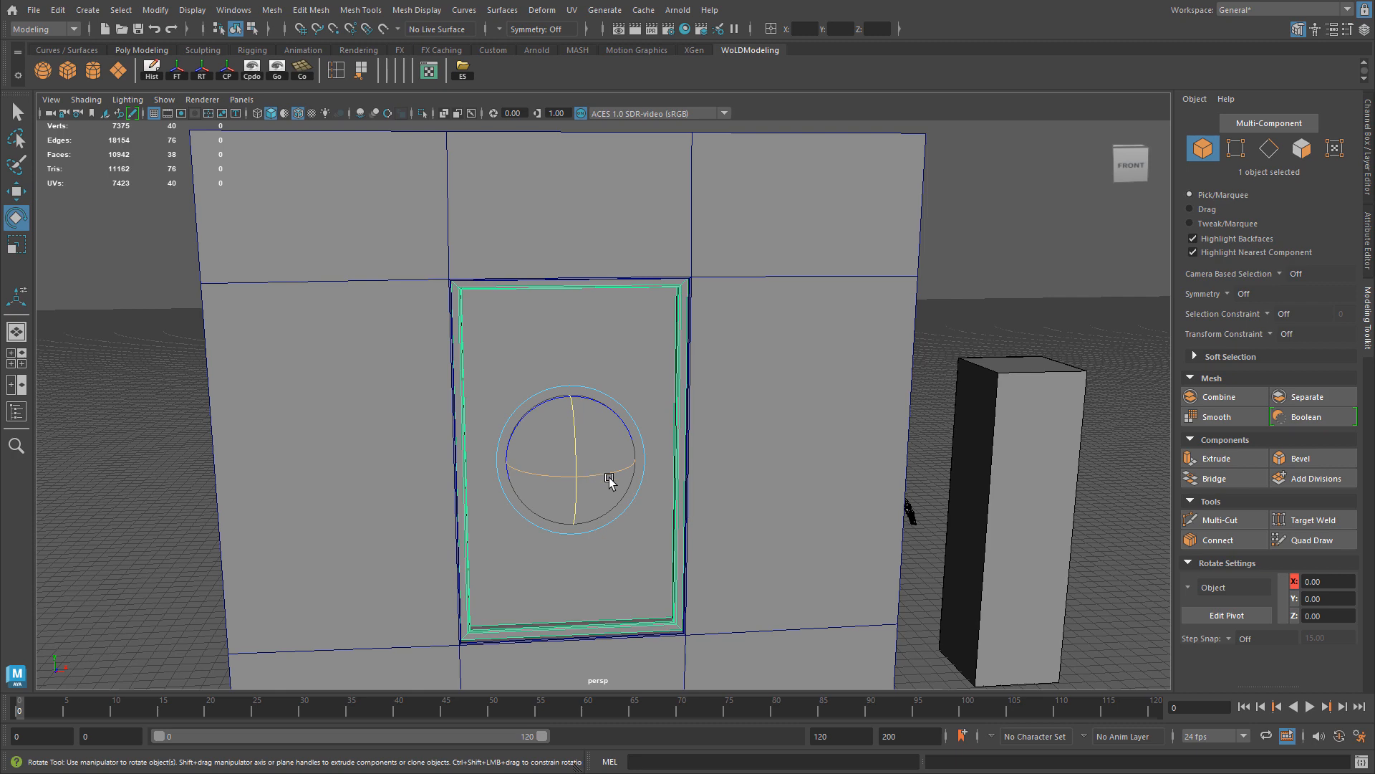
drag(609, 479, 646, 464)
key(ctrl+z)
Step: Assign the existing lambert1 material to the window
right_click(564, 328)
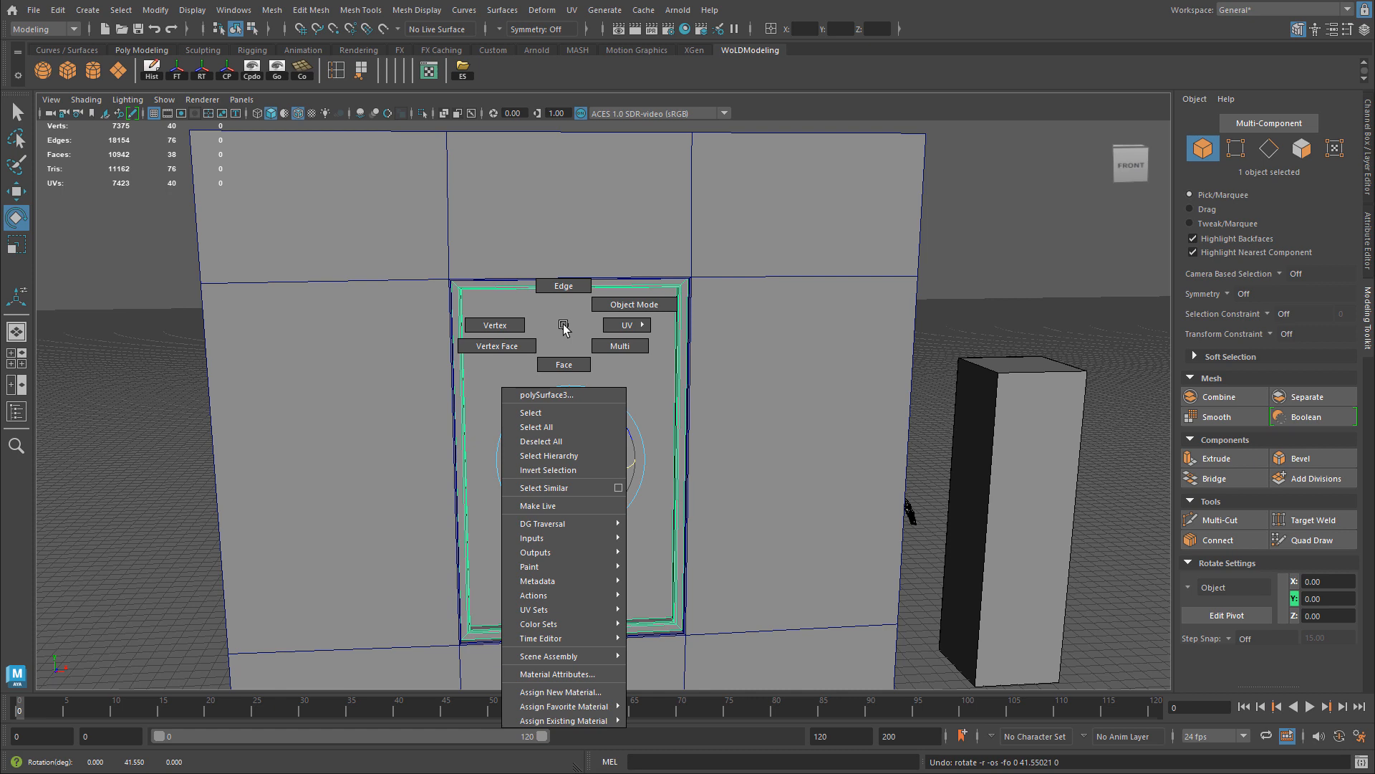
mouse_move(540, 719)
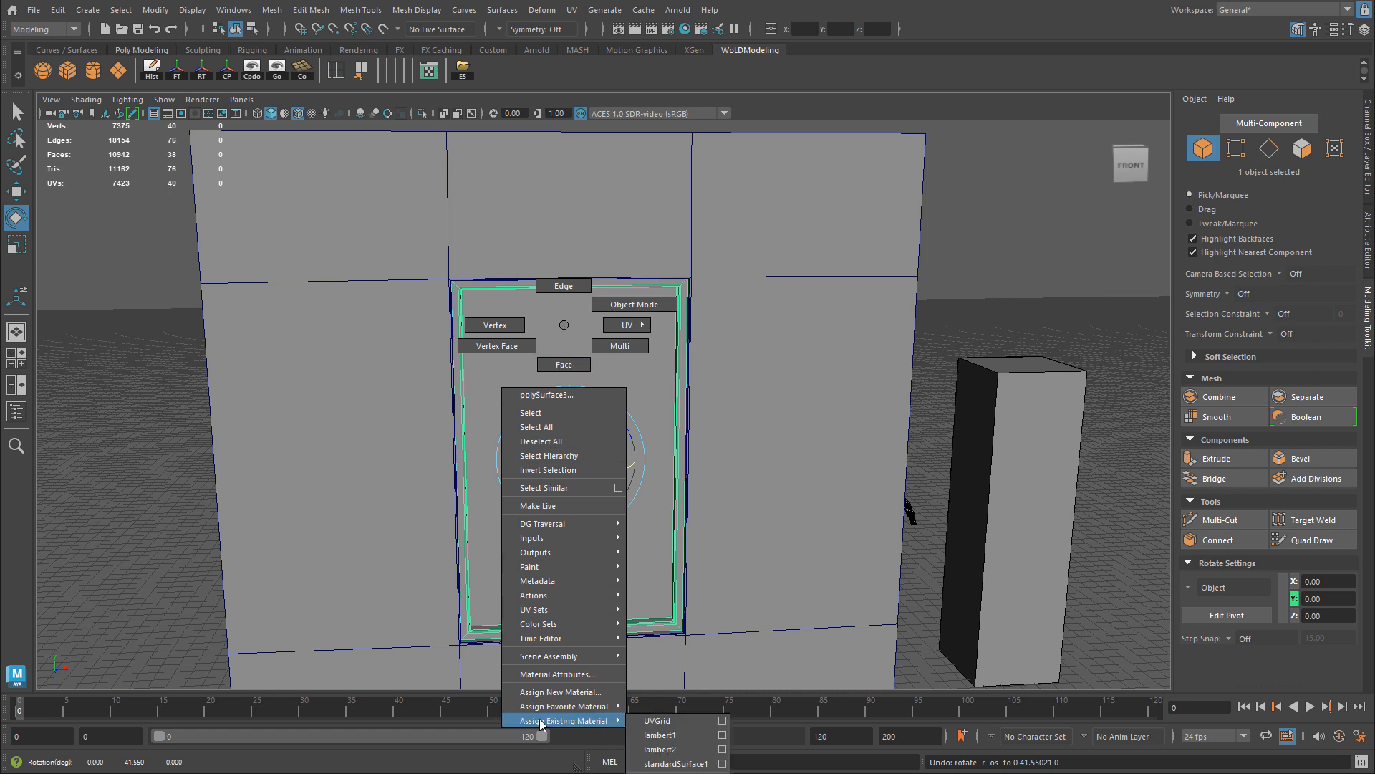
click(660, 735)
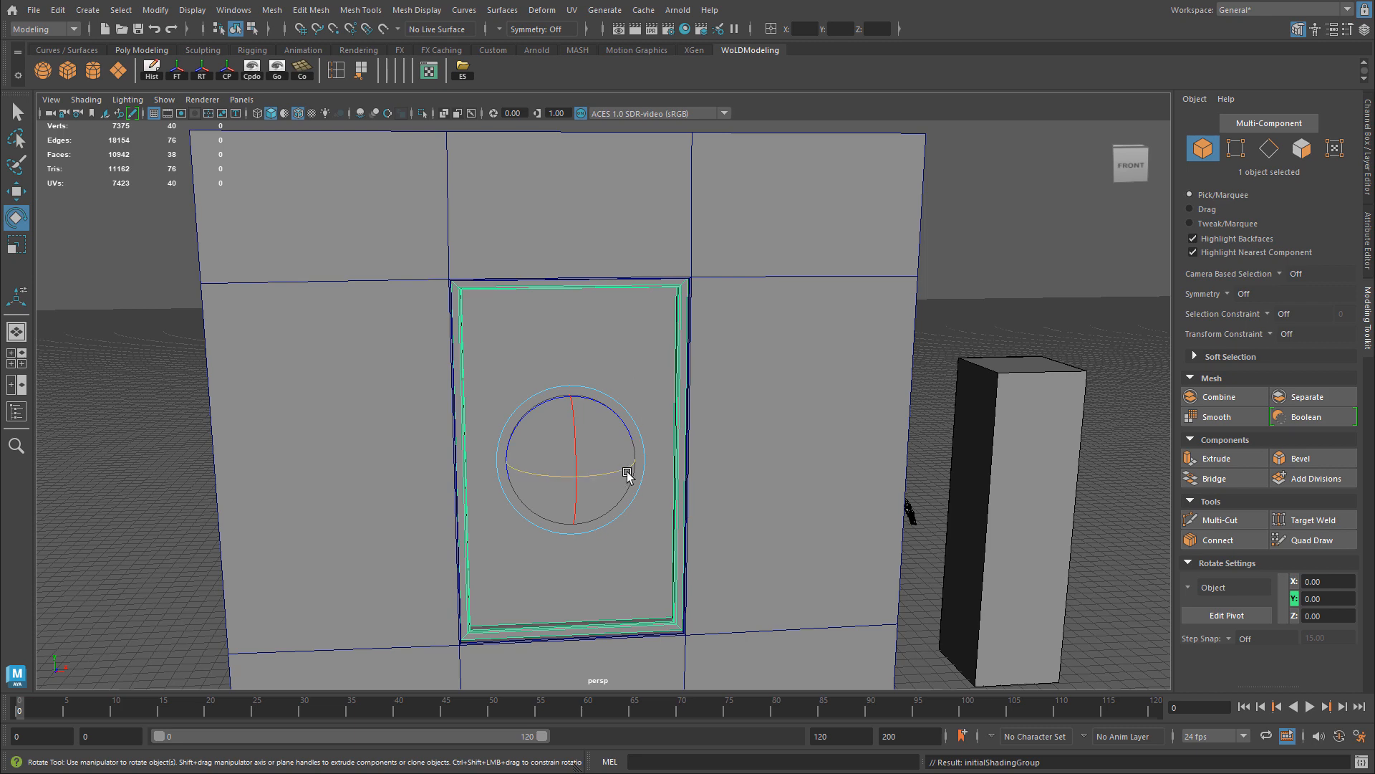
Step: Test-rotate the window about its central pivot on the Y axis and on the X axis, undoing each rotation
drag(628, 474, 552, 478)
key(w)
alt+drag(614, 395, 614, 384)
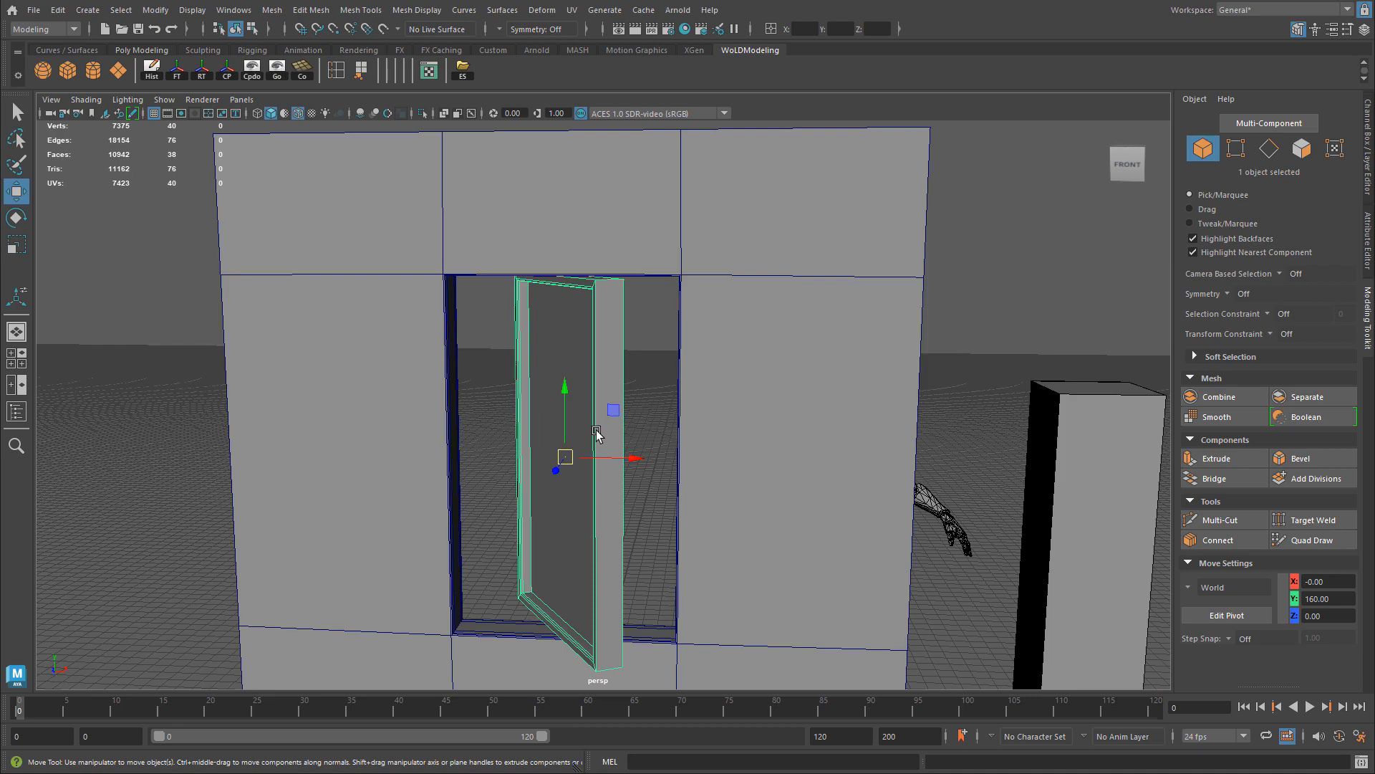
key(ctrl+z)
alt+drag(598, 430, 600, 267)
key(e)
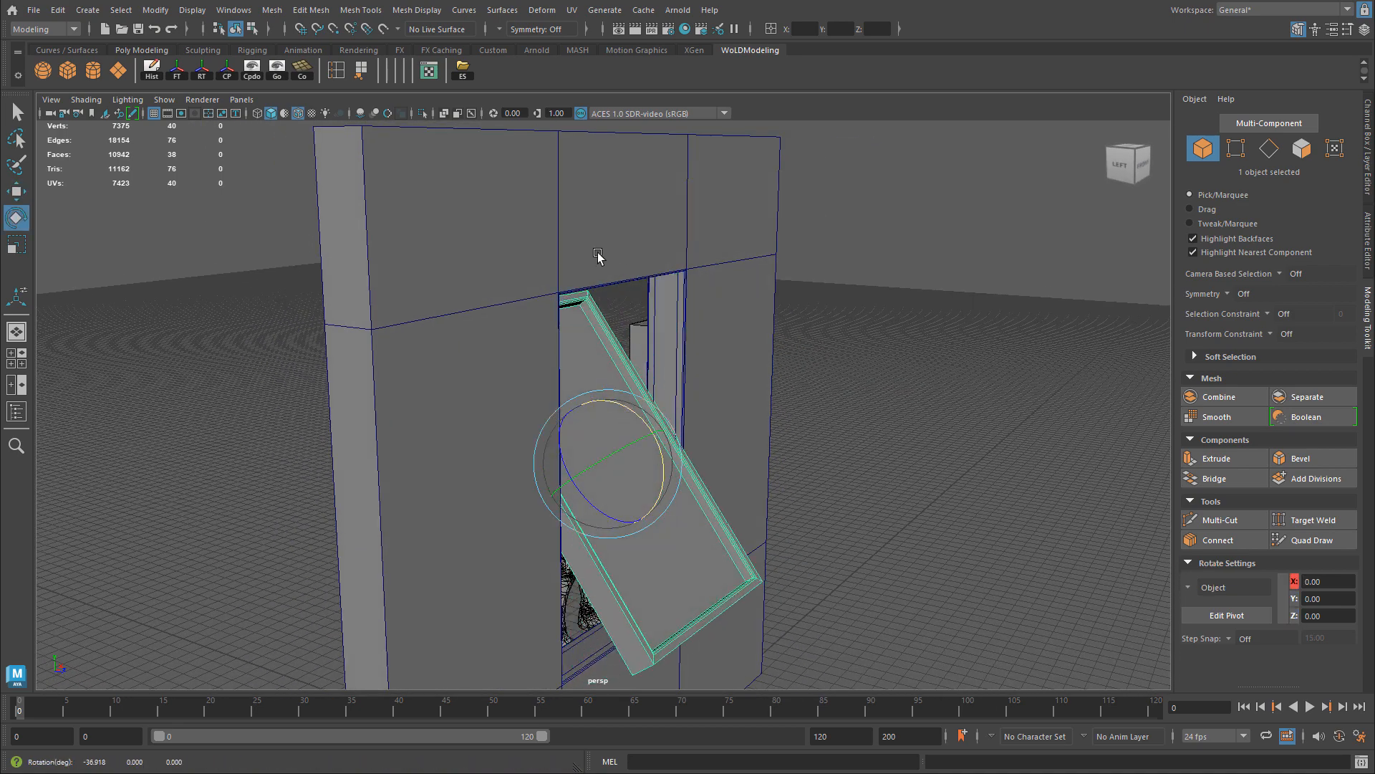
key(ctrl+z)
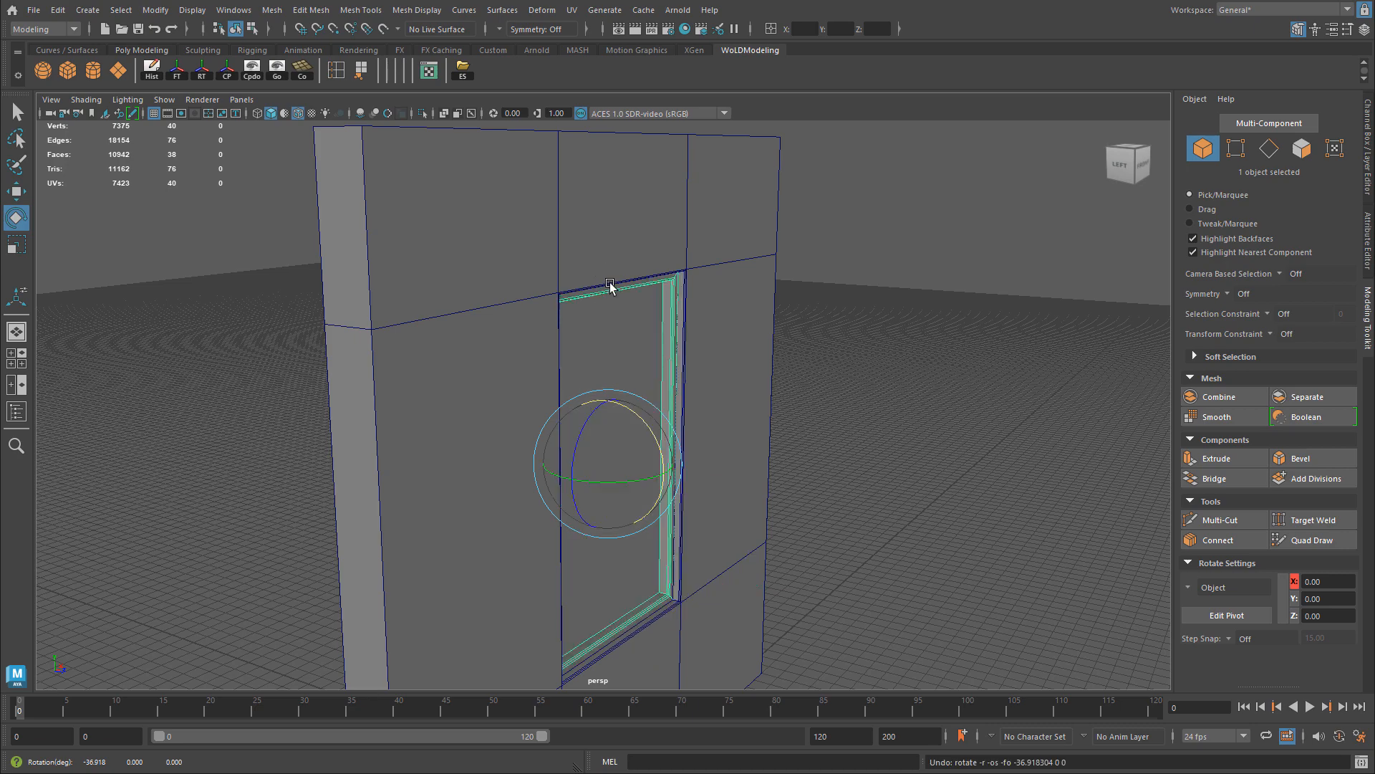
Step: Try the Y-axis rotation of the window around its centre once more and undo it
alt+drag(642, 313, 577, 491)
alt+drag(550, 558, 494, 563)
alt+drag(461, 387, 466, 297)
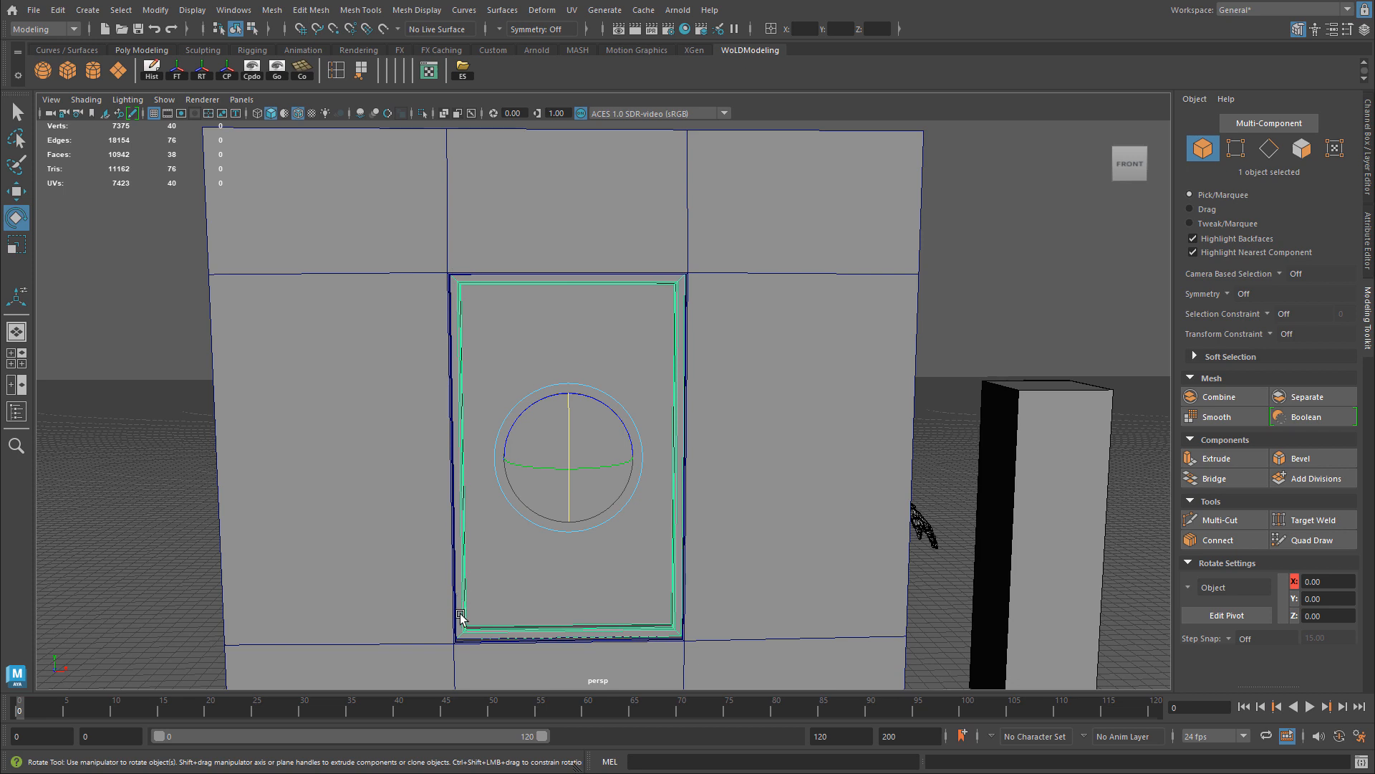
drag(544, 469, 518, 472)
key(ctrl+z)
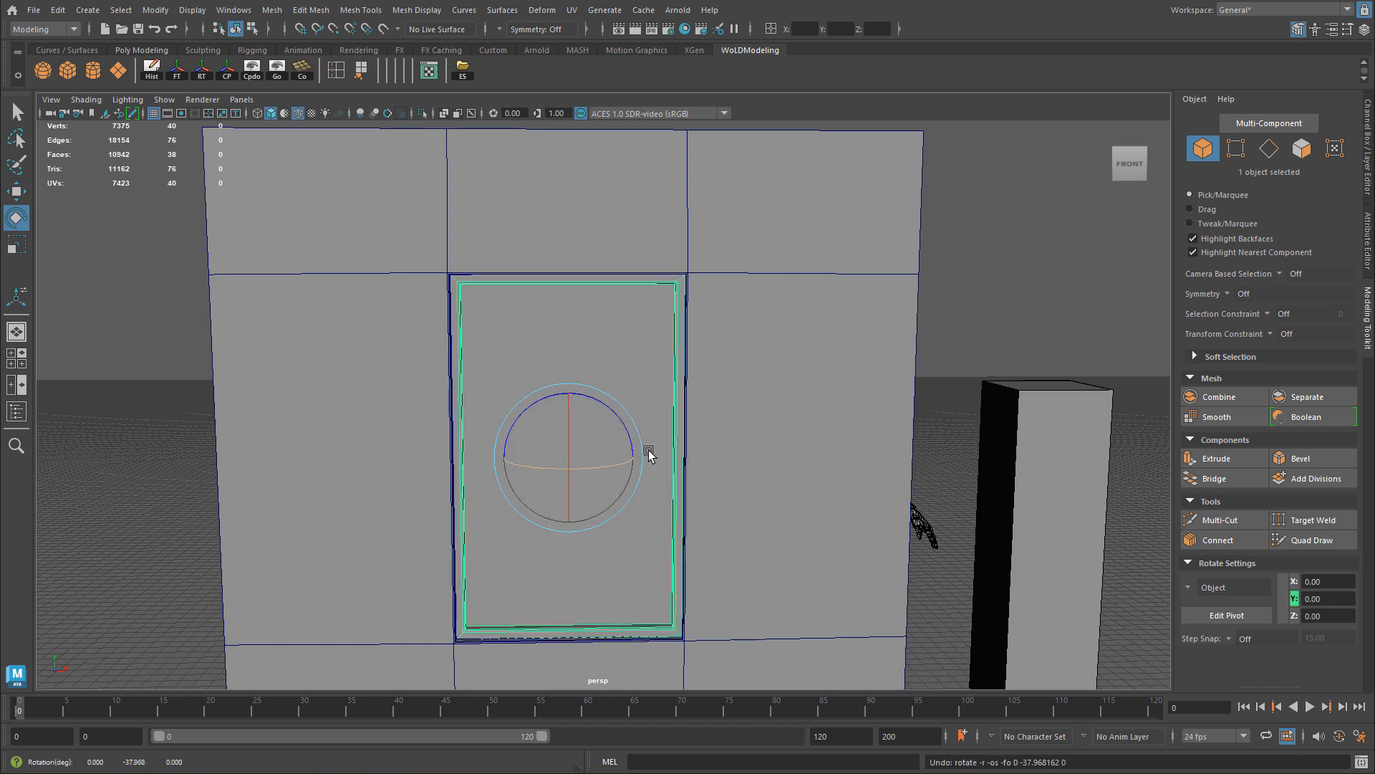
Step: Snap the window's pivot to the vertex at its lower front corner, at X -50, Y 80, Z 6
alt+drag(682, 286, 679, 344)
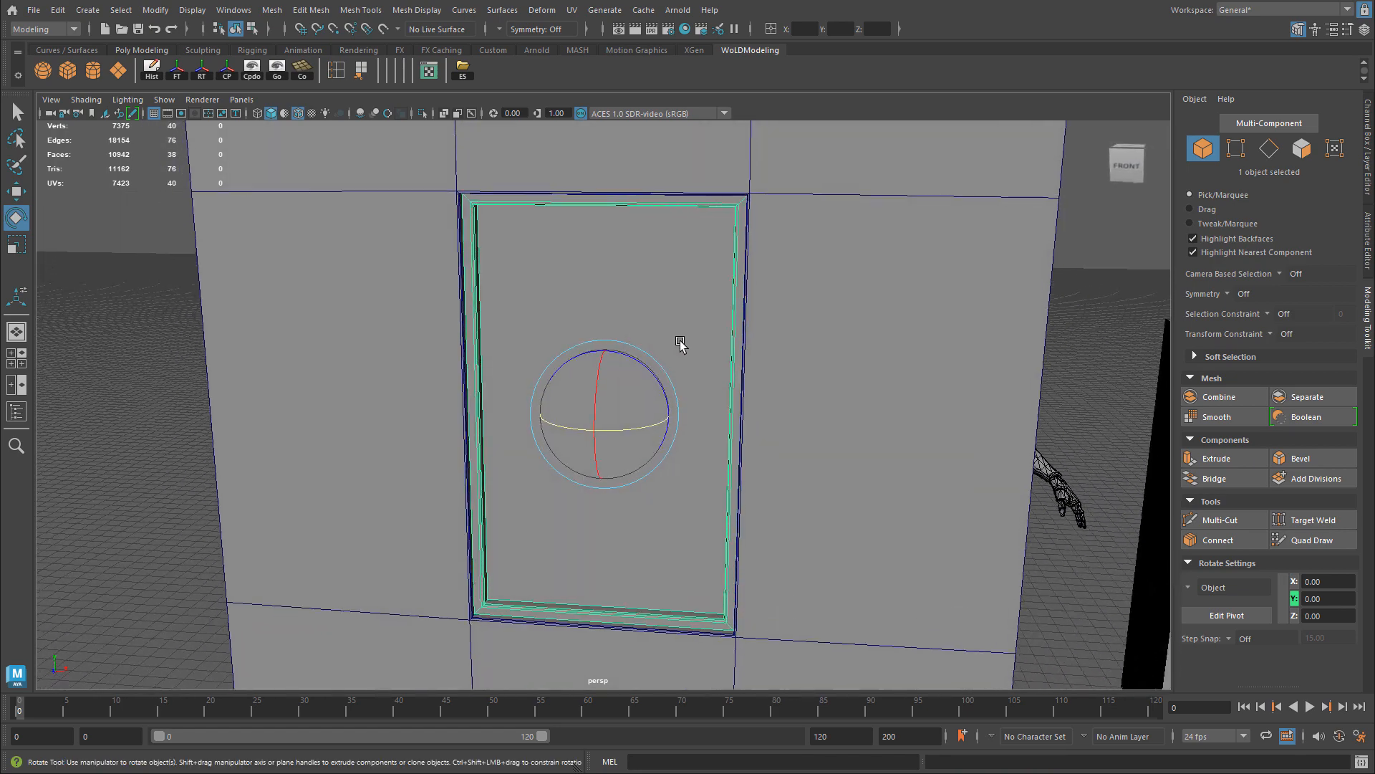
alt+drag(645, 420, 672, 392)
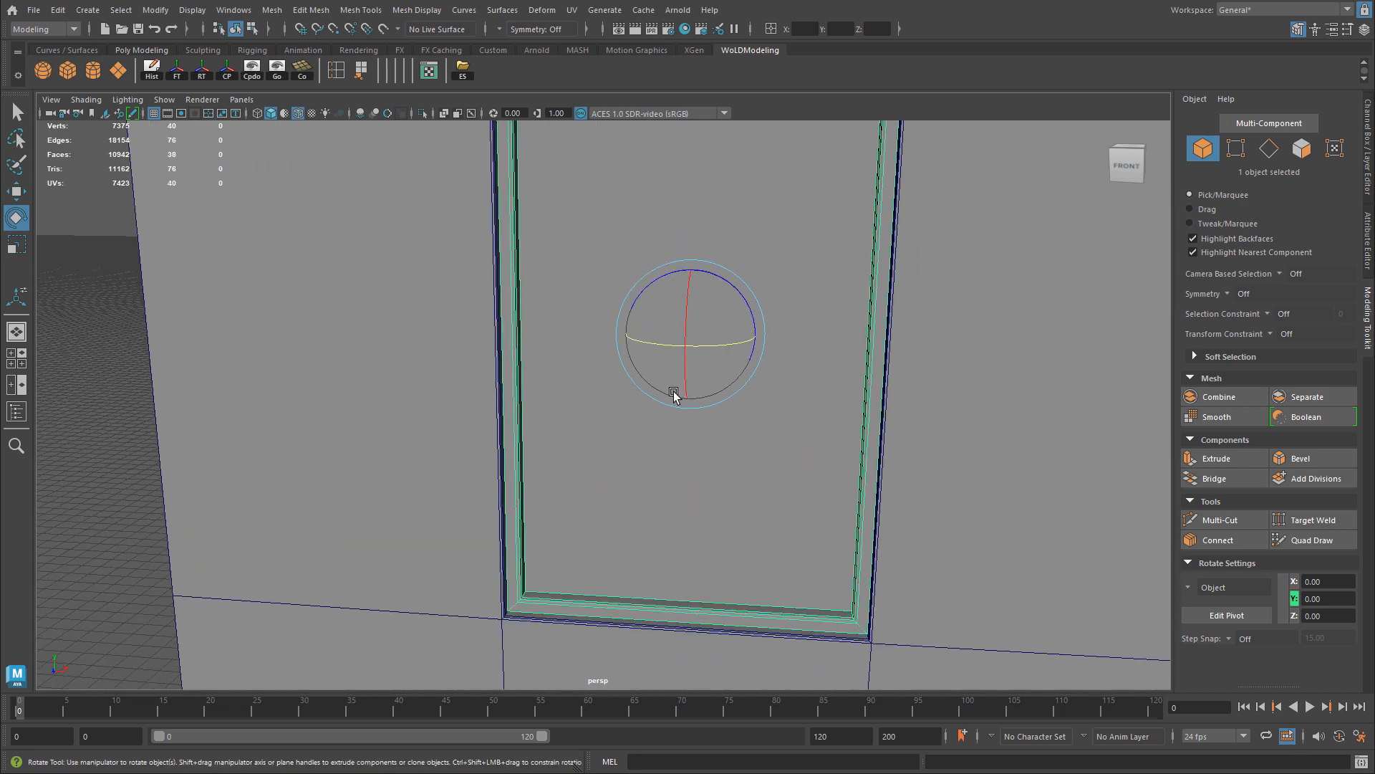
key(w)
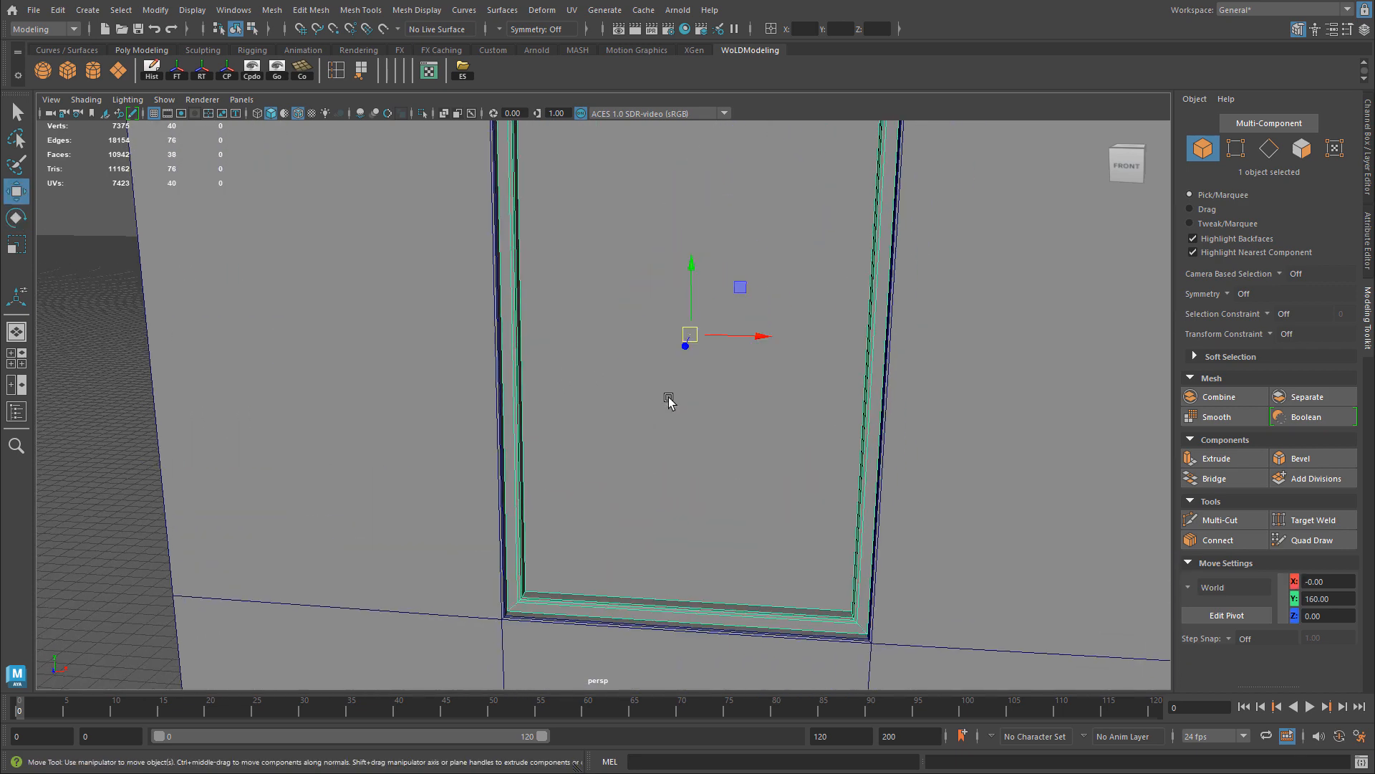
key(d)
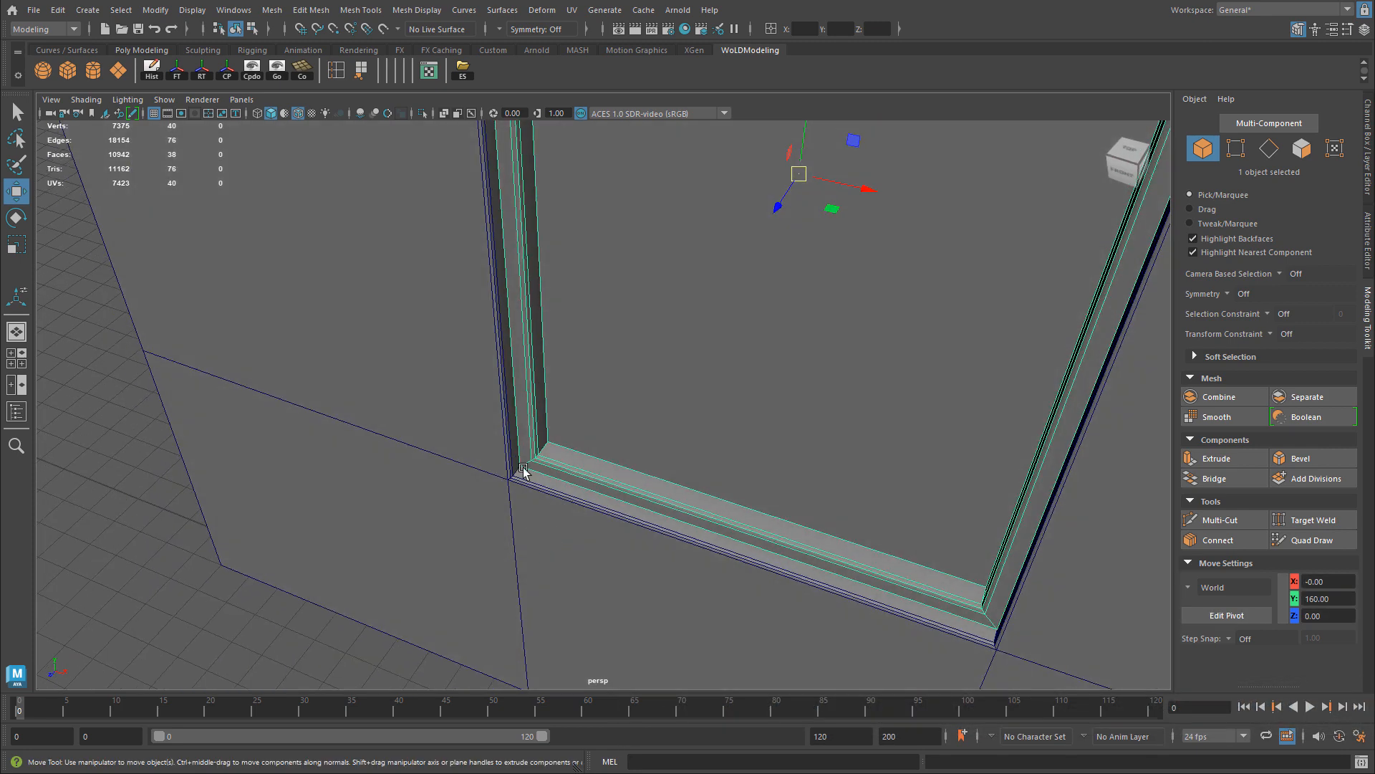
key(d)
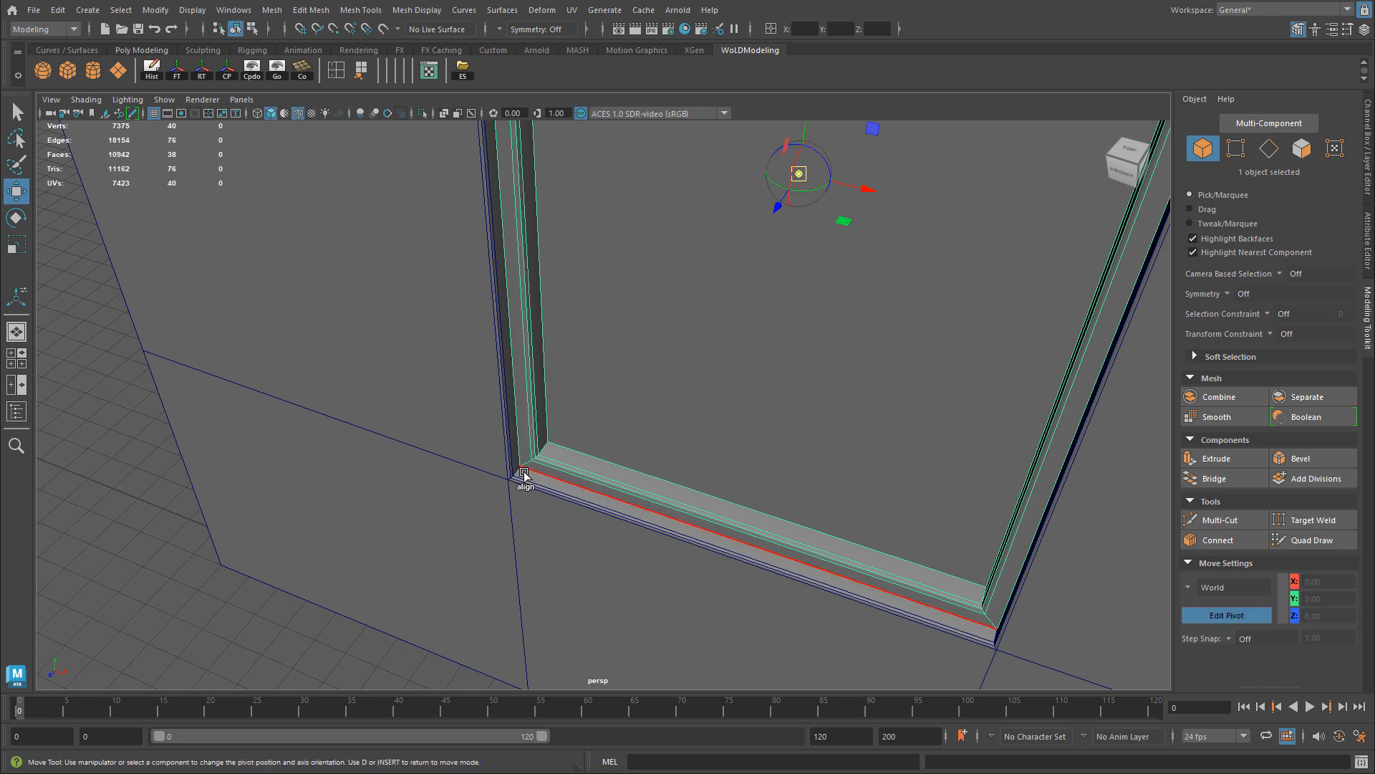
key(v)
click(526, 464)
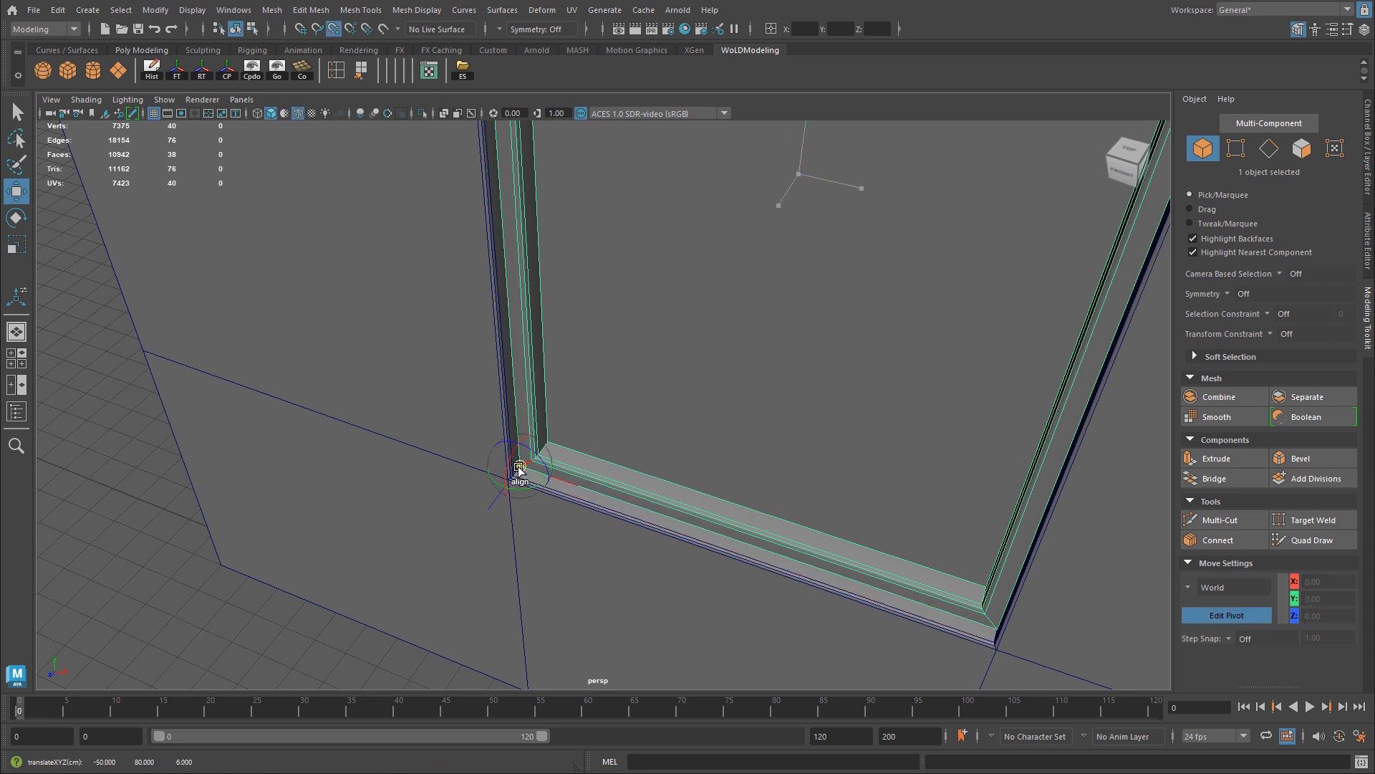
Step: Reselect the window and try rotating it about the Y axis around its corner pivot
key(e)
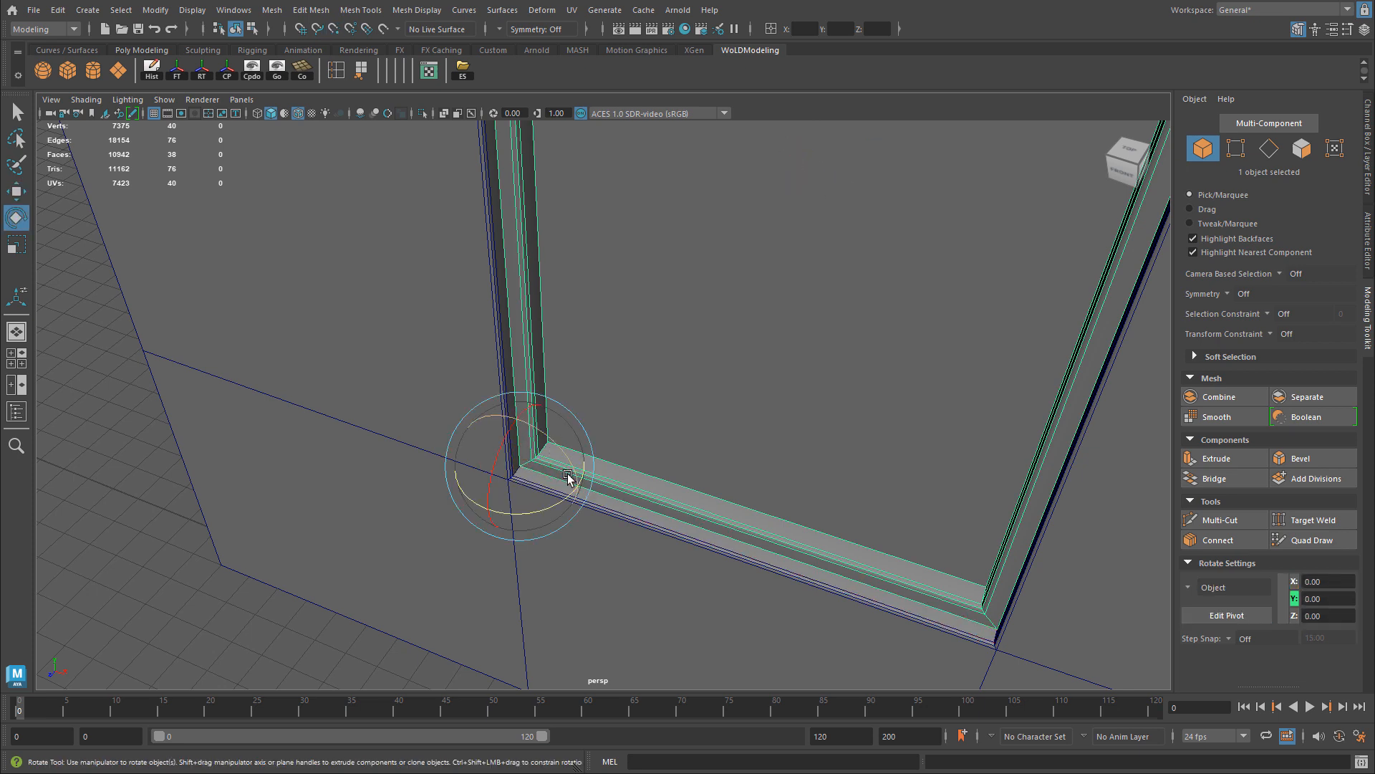
key(w)
click(350, 651)
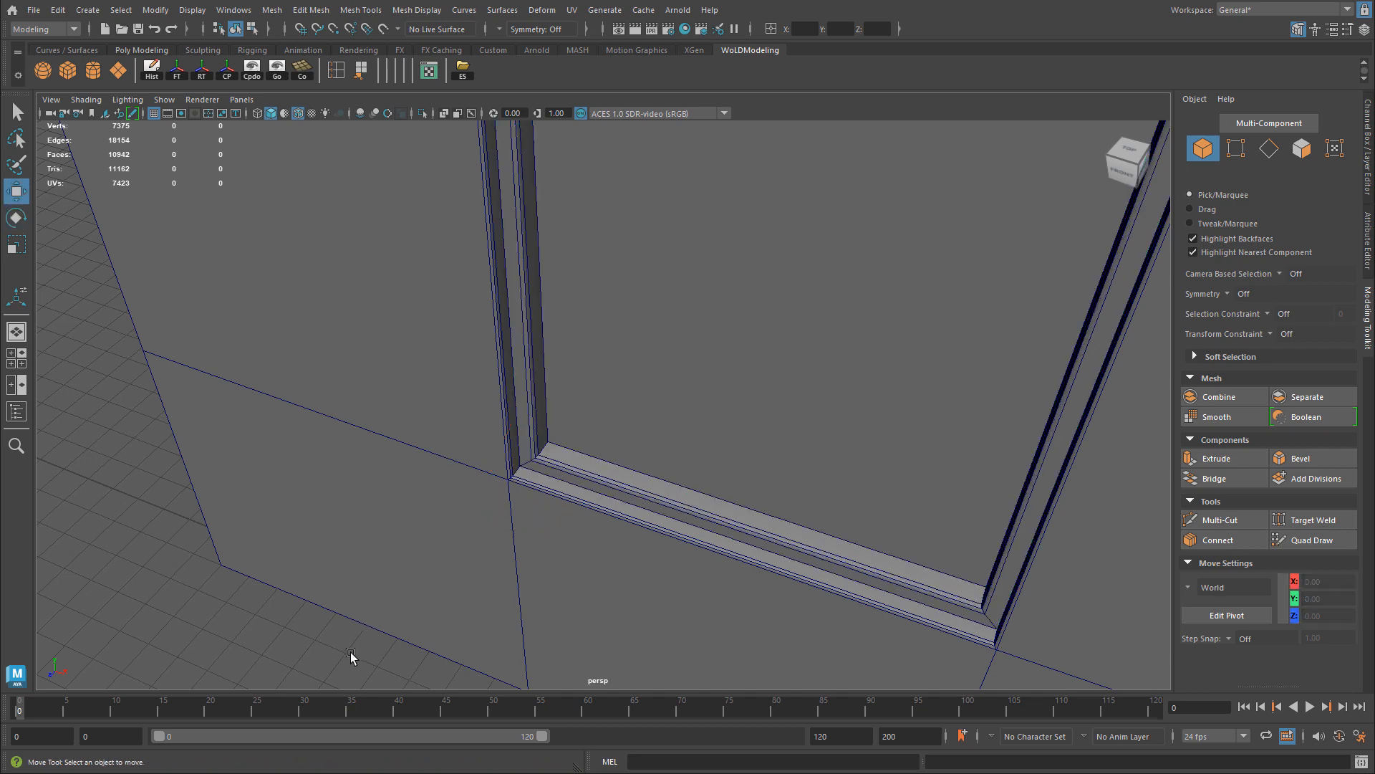
click(679, 406)
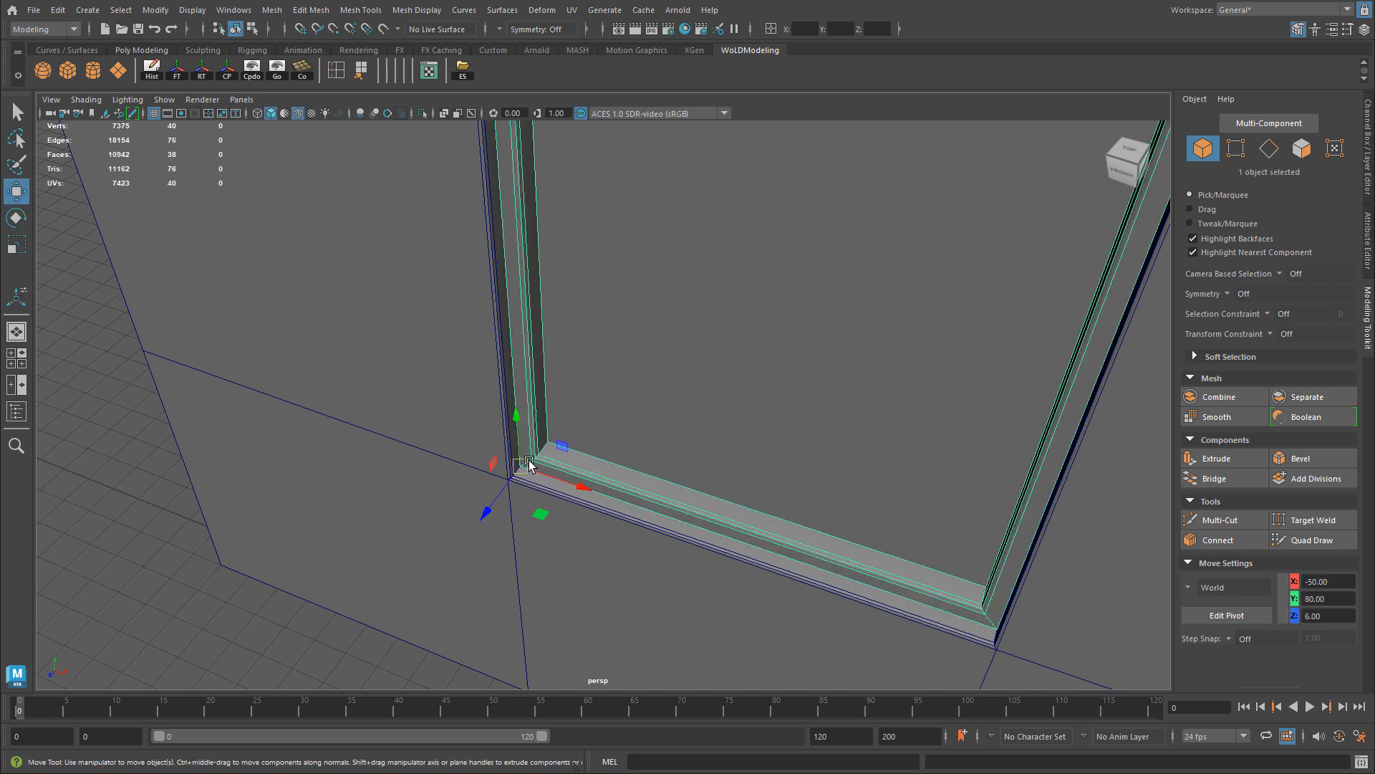
key(r)
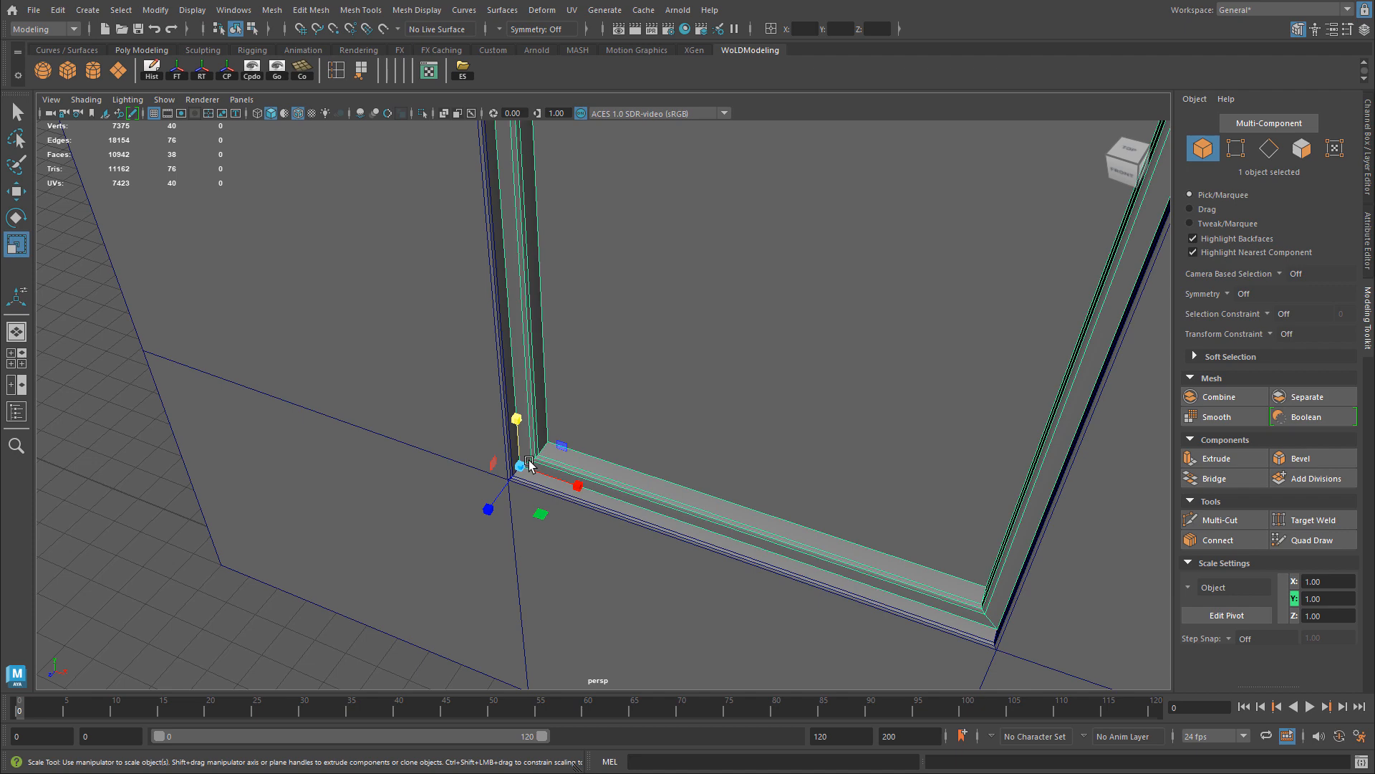
key(e)
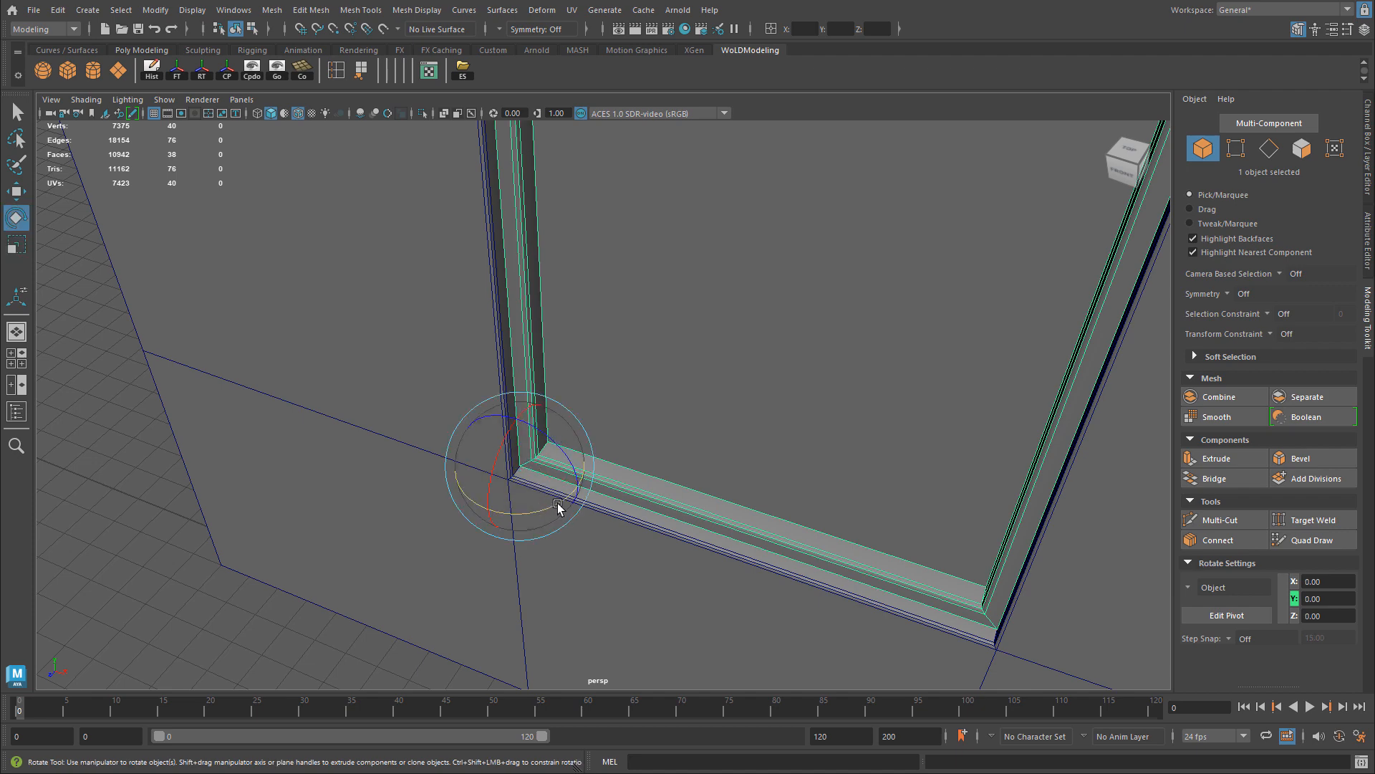
drag(562, 507, 818, 279)
Step: Snap the window's pivot to the vertex at its upper front corner, at X -50, Y 240, Z 6
alt+right_drag(780, 345, 534, 364)
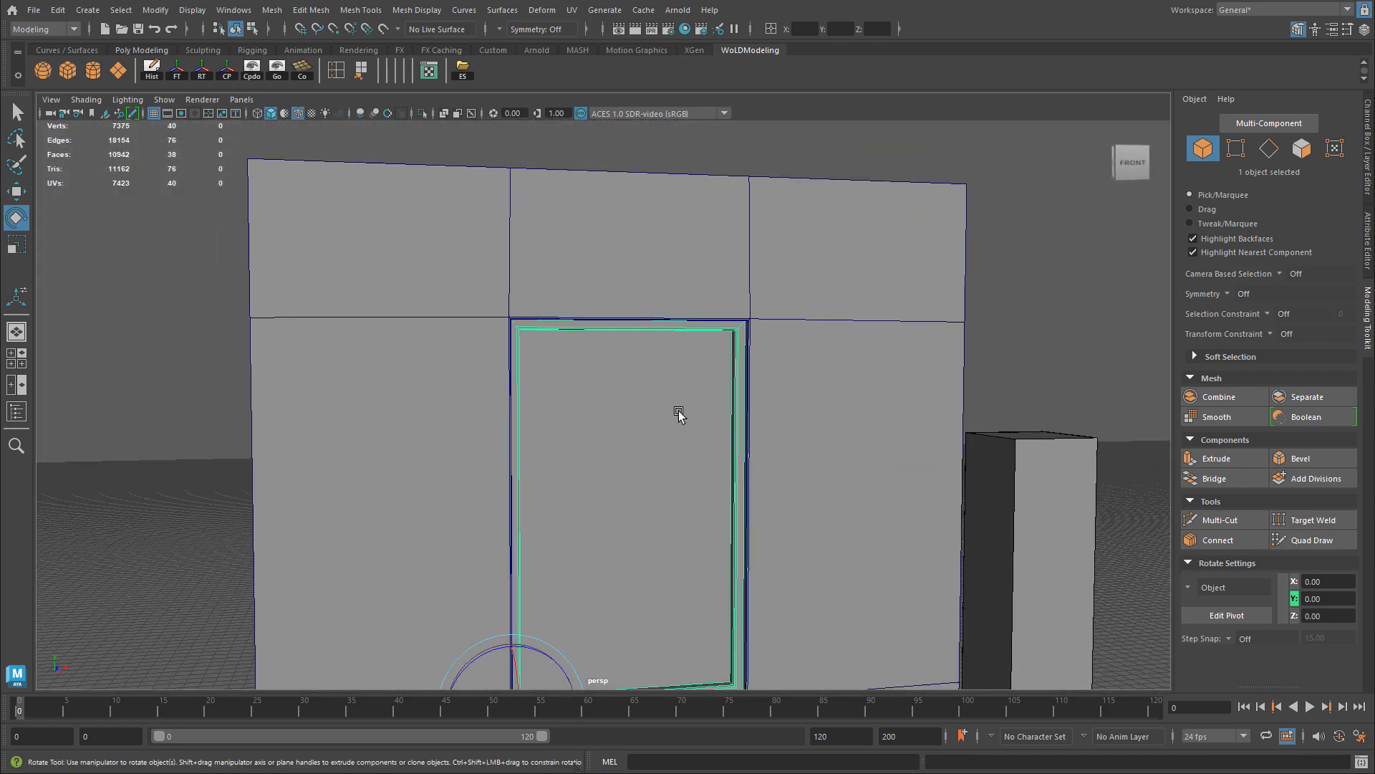
alt+drag(577, 322, 638, 311)
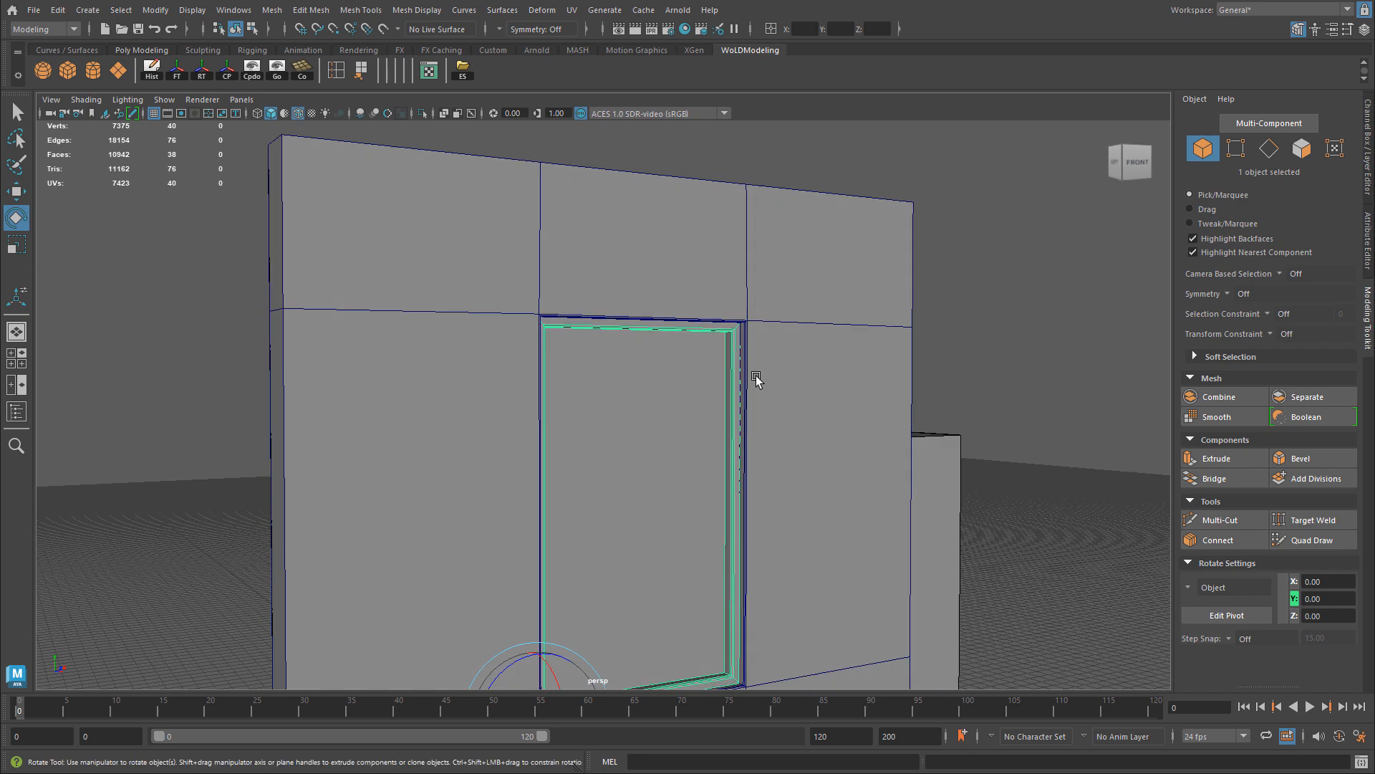
scroll(757, 380, up, 10)
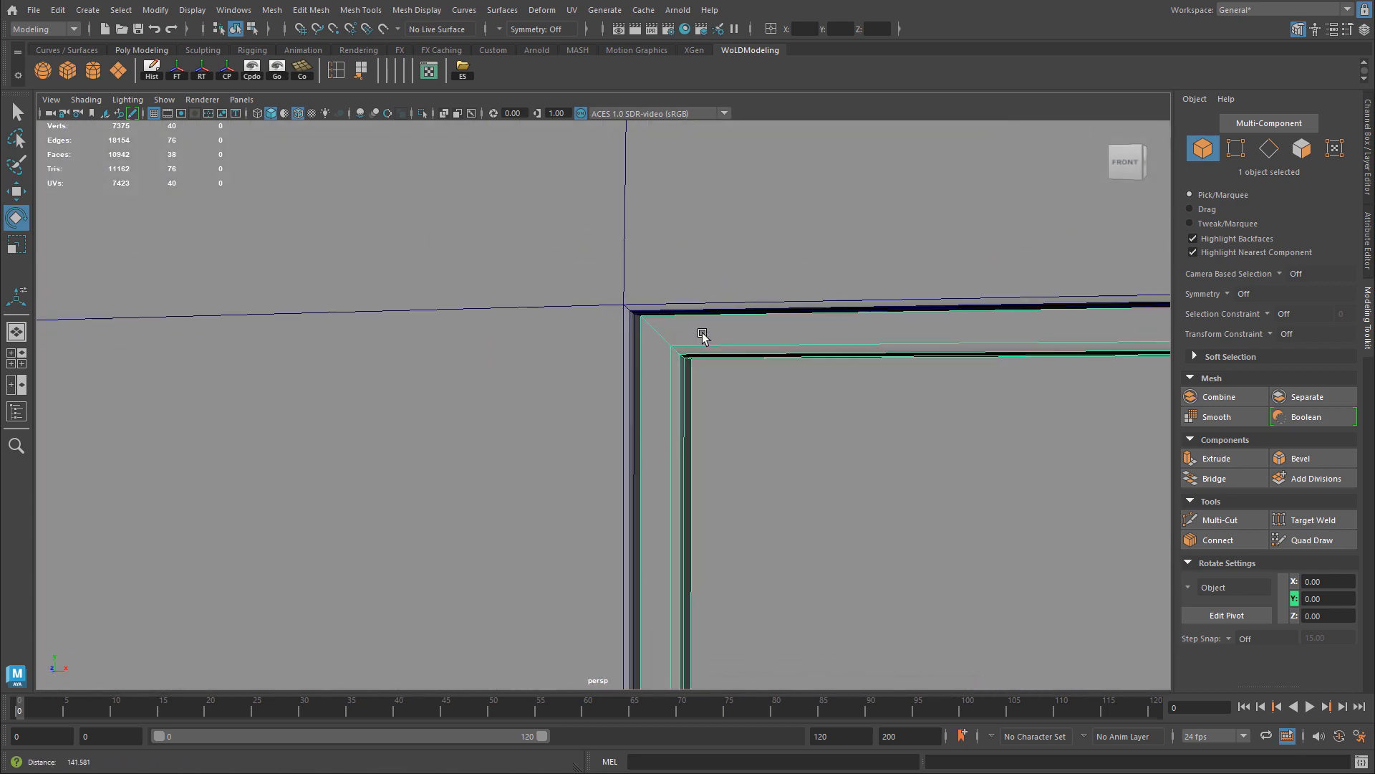
scroll(702, 336, up, 3)
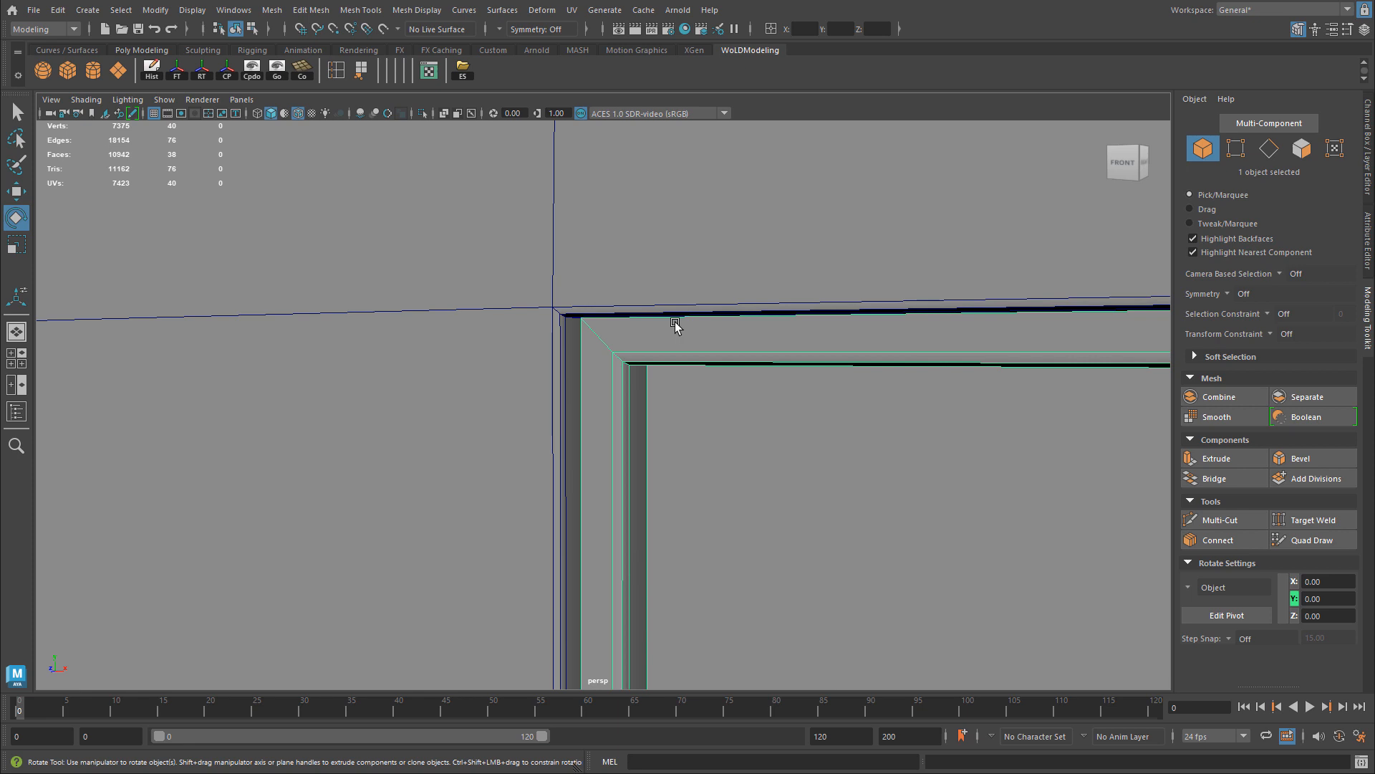
key(d)
key(v)
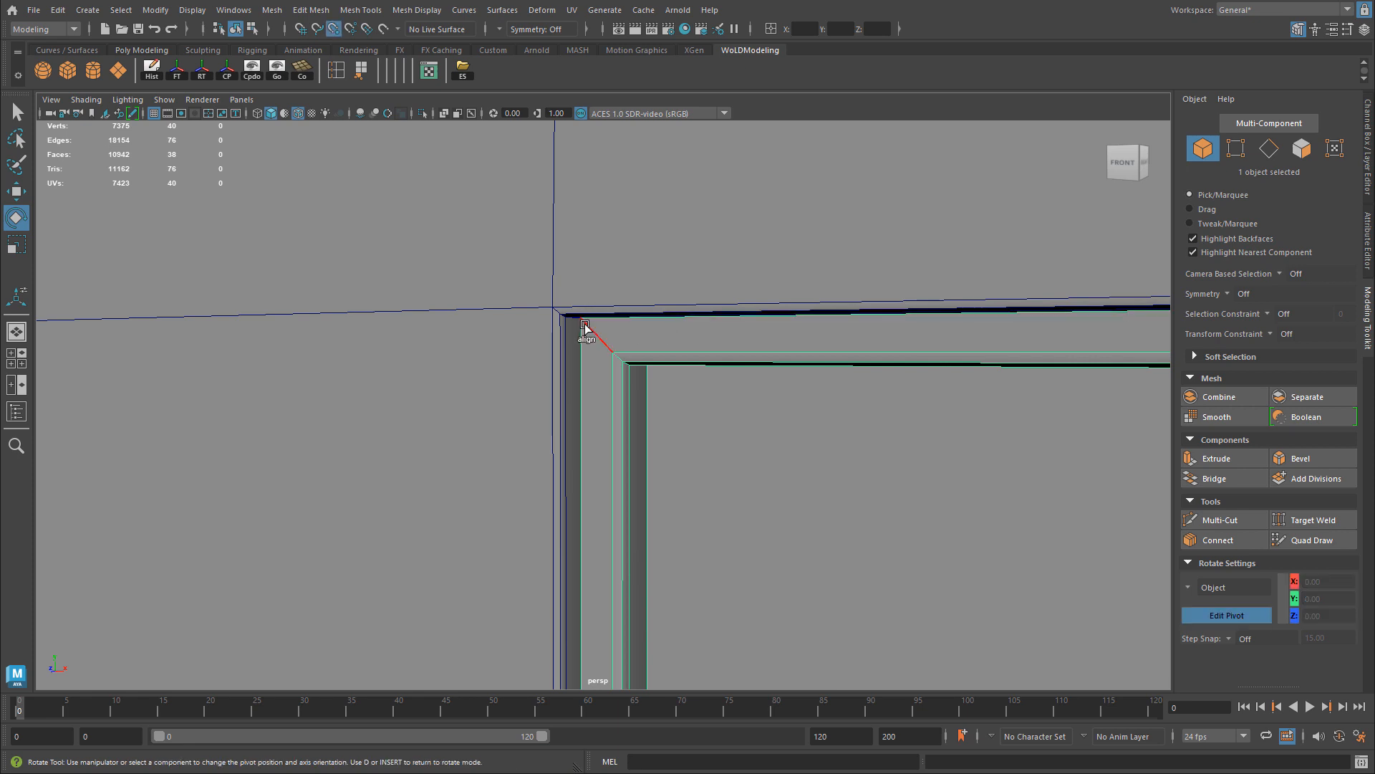
click(581, 320)
key(d)
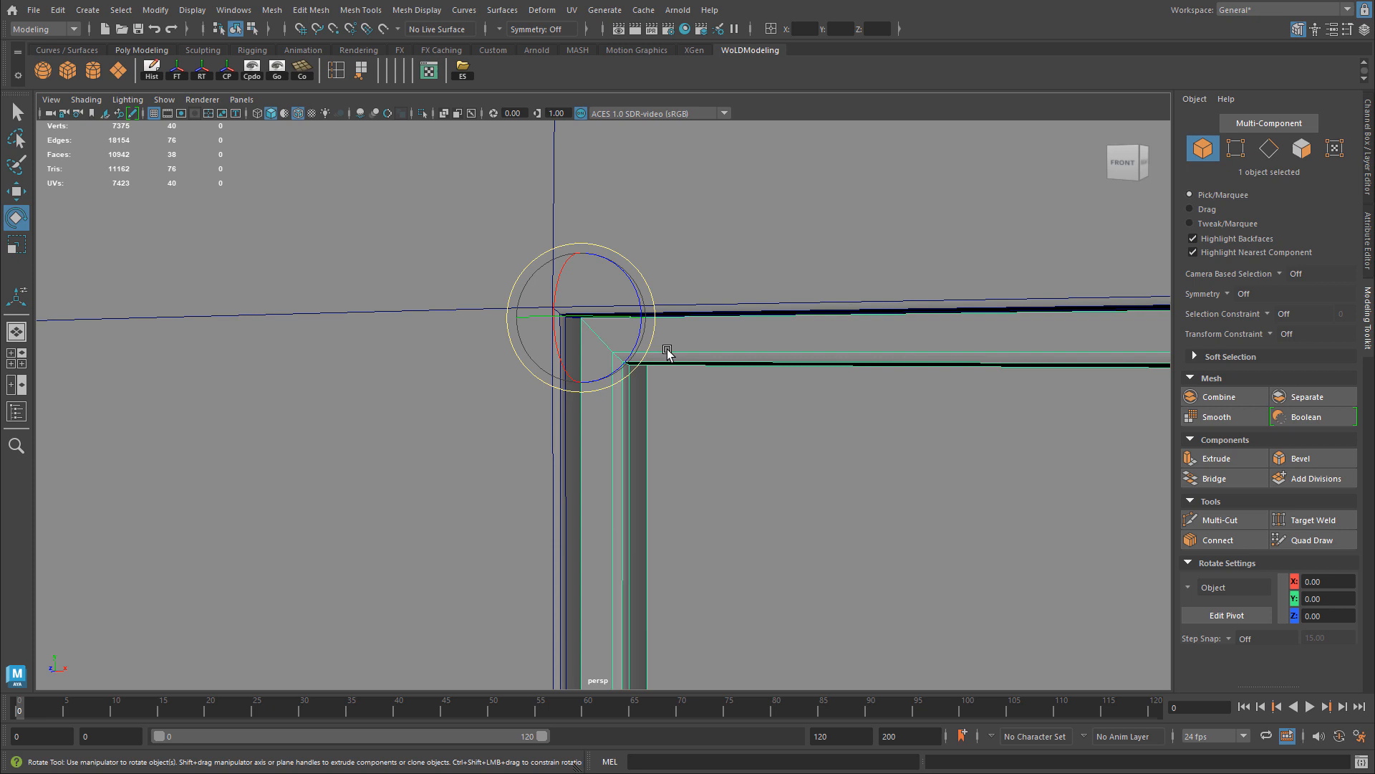
Step: Test-rotate the window around its upper corner pivot on the X axis and on the Y axis, undoing the rotations
alt+drag(667, 353, 645, 325)
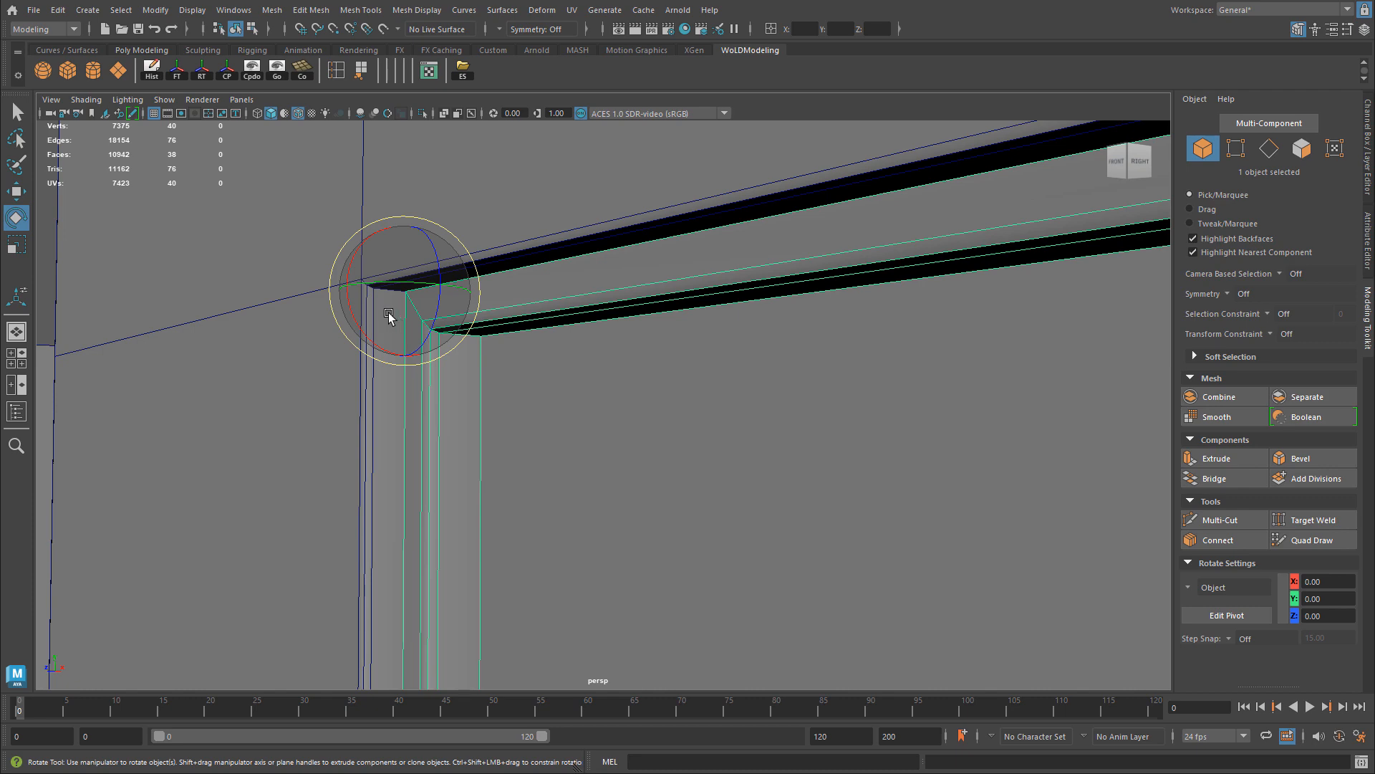
mouse_move(352, 272)
mouse_down()
mouse_move(350, 308)
mouse_move(344, 291)
mouse_up()
alt+right_drag(344, 291, 5, 329)
alt+right_drag(530, 344, 413, 362)
alt+drag(413, 361, 527, 356)
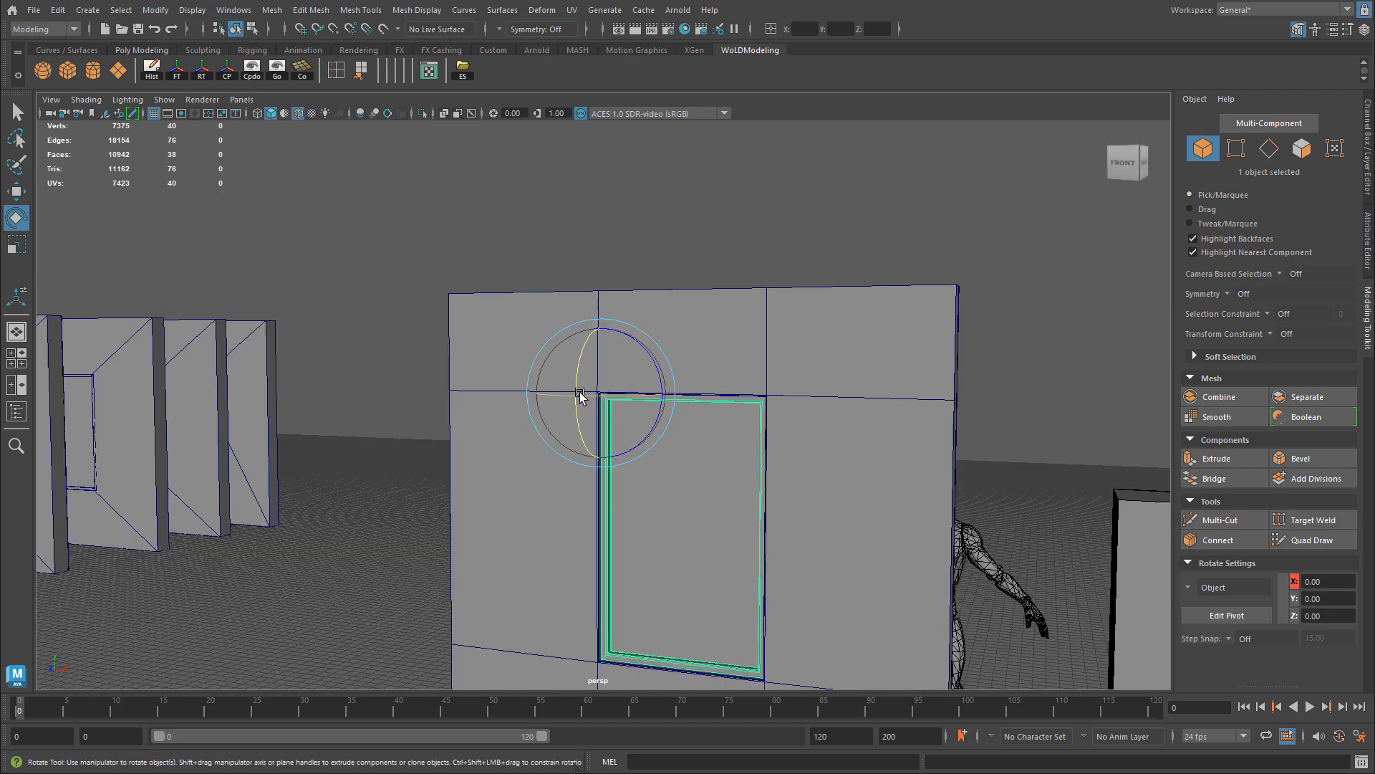
alt+drag(616, 398, 588, 469)
scroll(552, 421, down, 2)
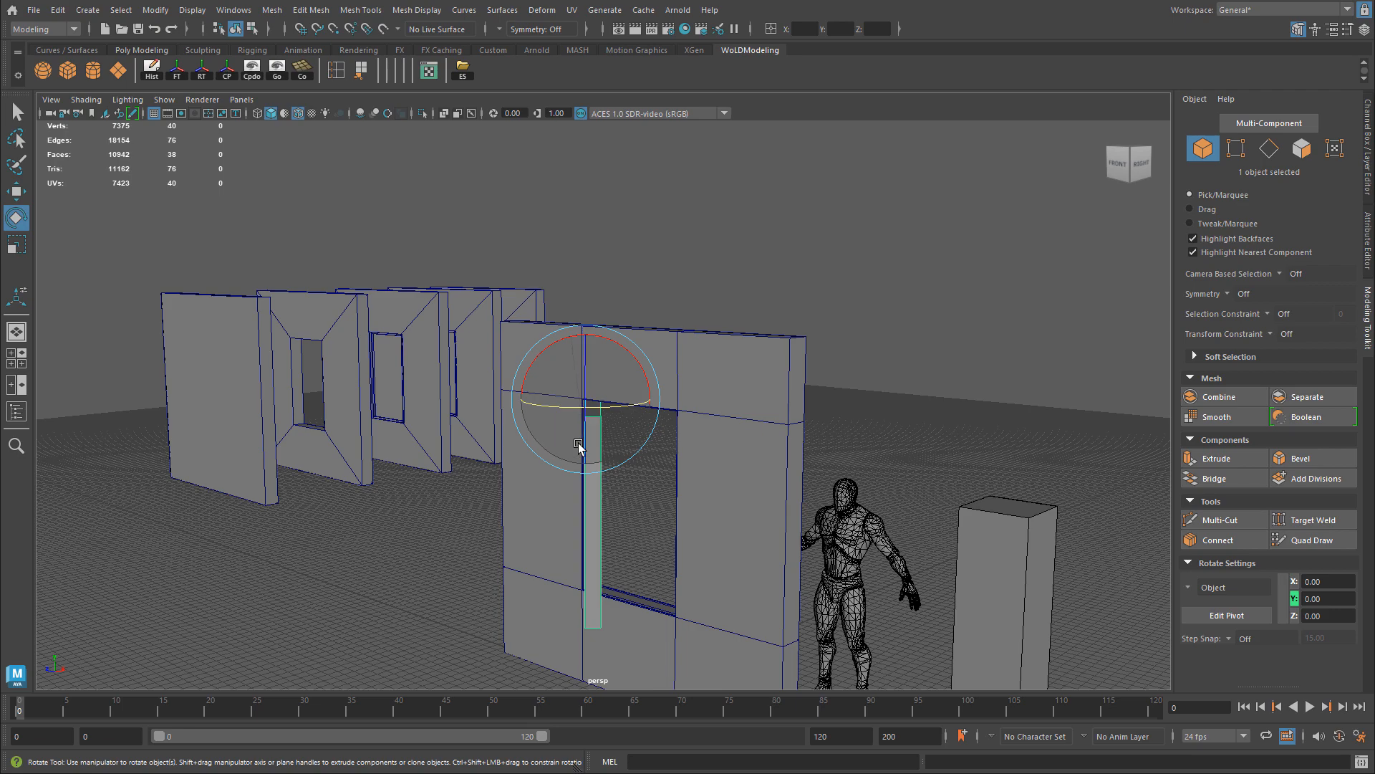
key(ctrl+z)
Step: Show the window in the side view and switch it to vertex editing
key(space)
key(space)
scroll(595, 420, down, 5)
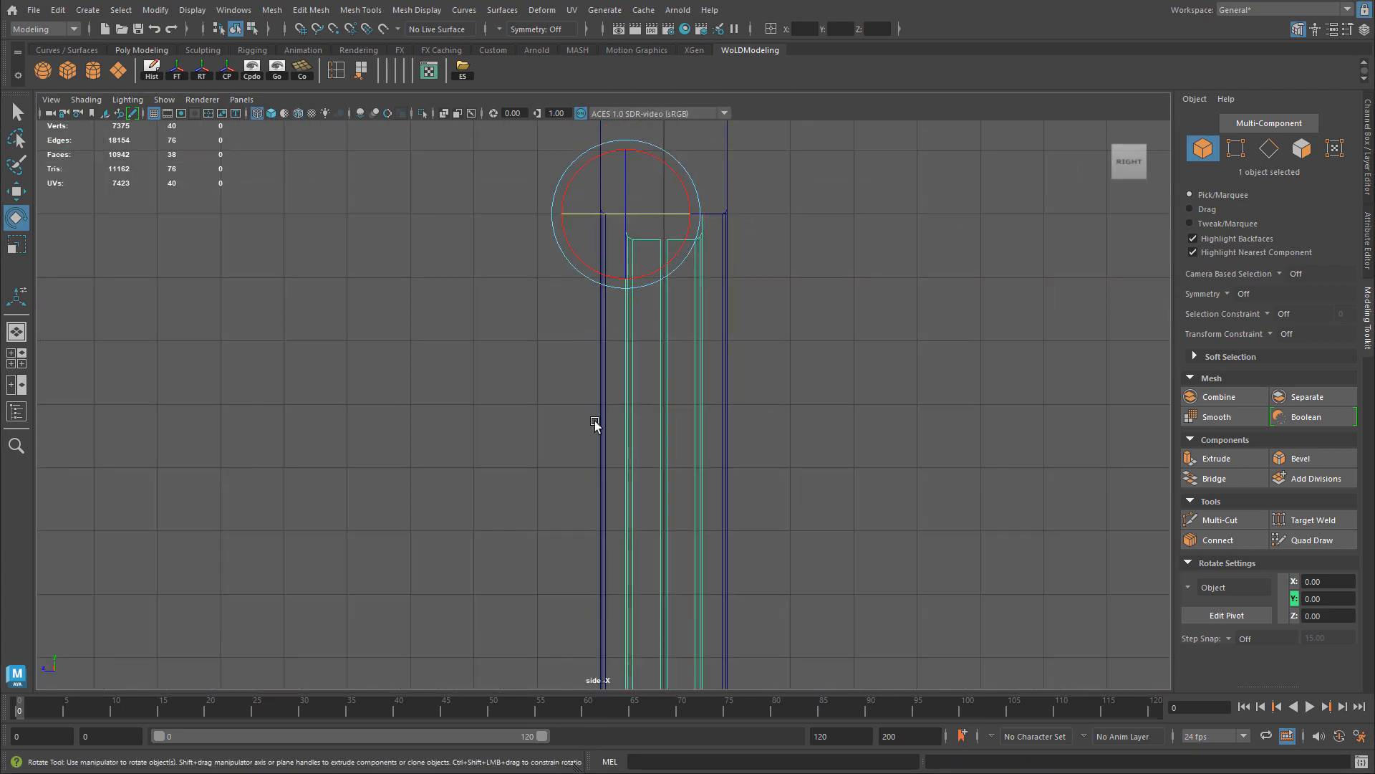
right_drag(683, 302, 624, 298)
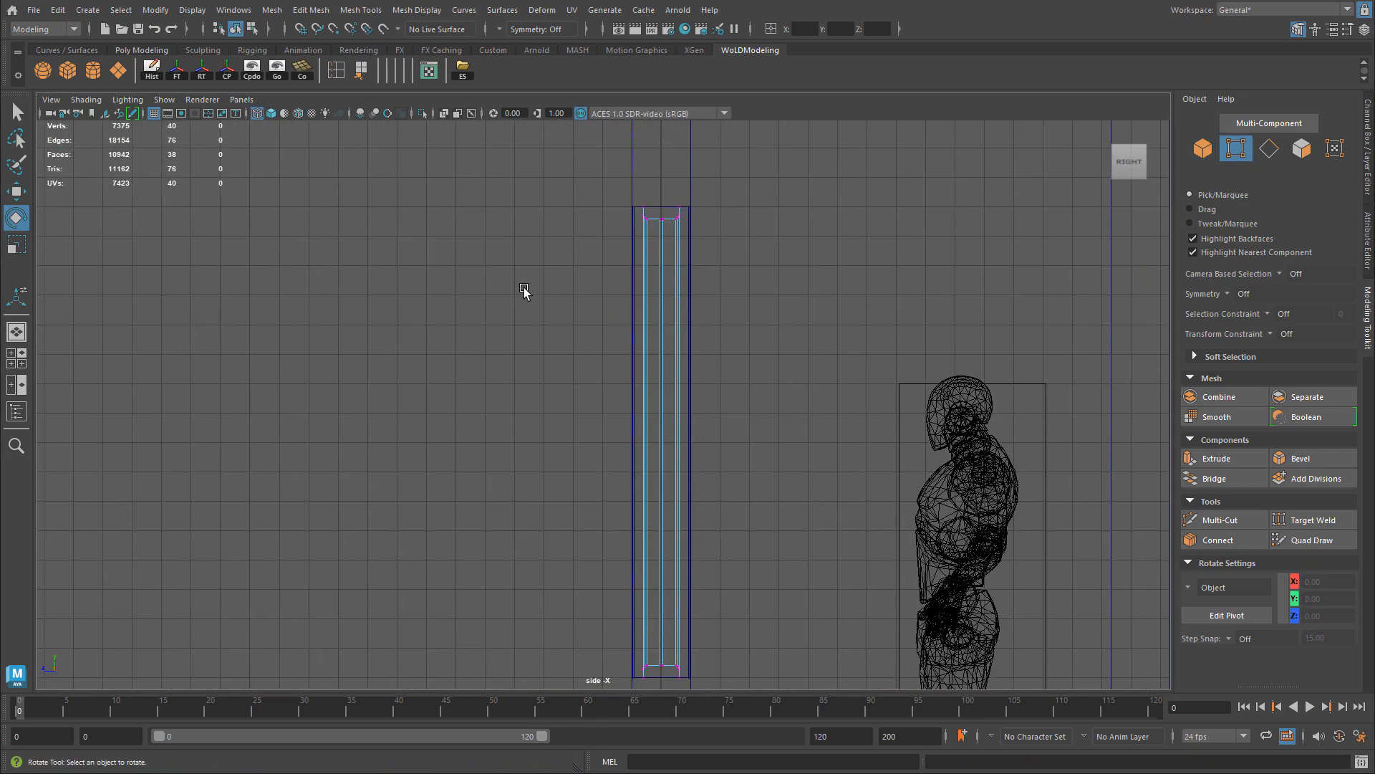
Step: Select all of the window's vertices in the side view and try scaling them narrower along Z
key(r)
key(ctrl+z)
scroll(670, 410, down, 2)
alt+middle_drag(670, 411, 655, 374)
drag(558, 149, 759, 646)
scroll(755, 548, up, 2)
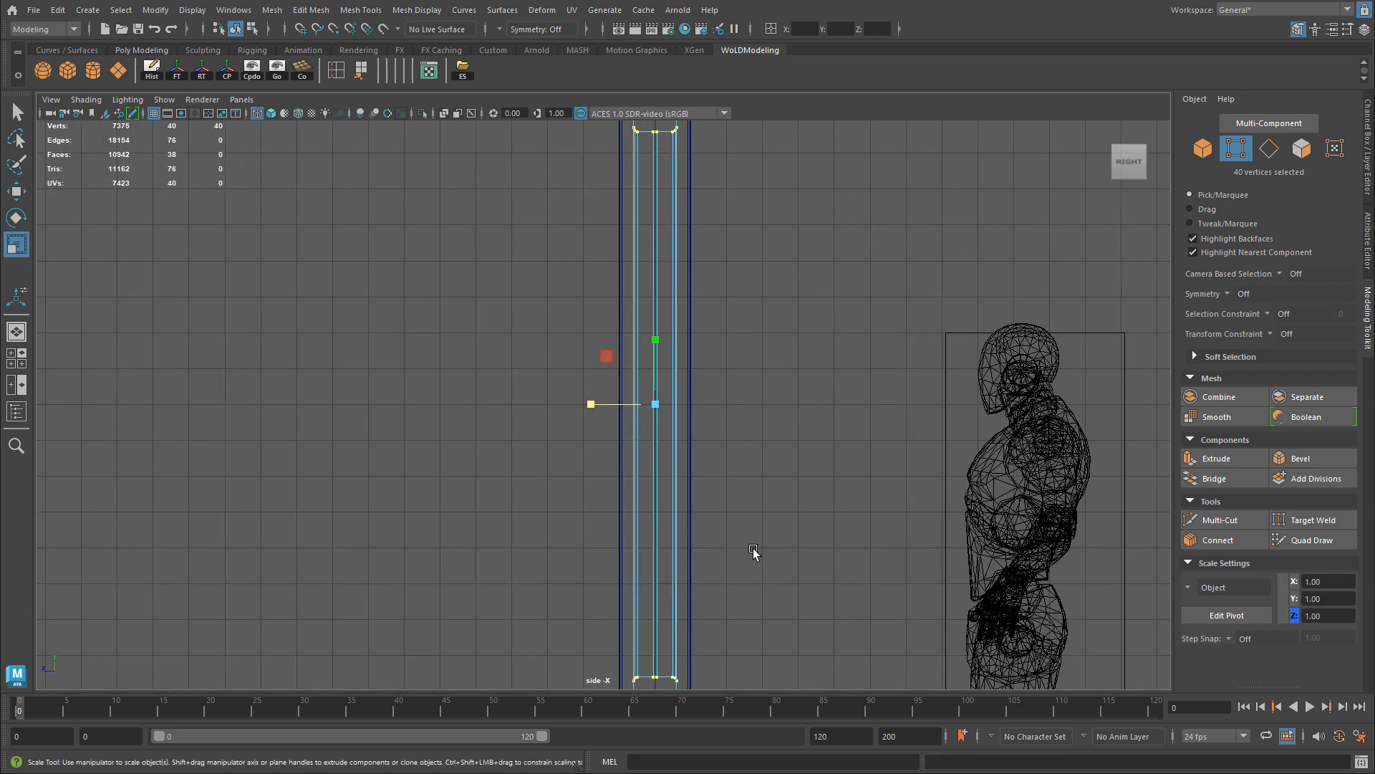
scroll(605, 487, up, 2)
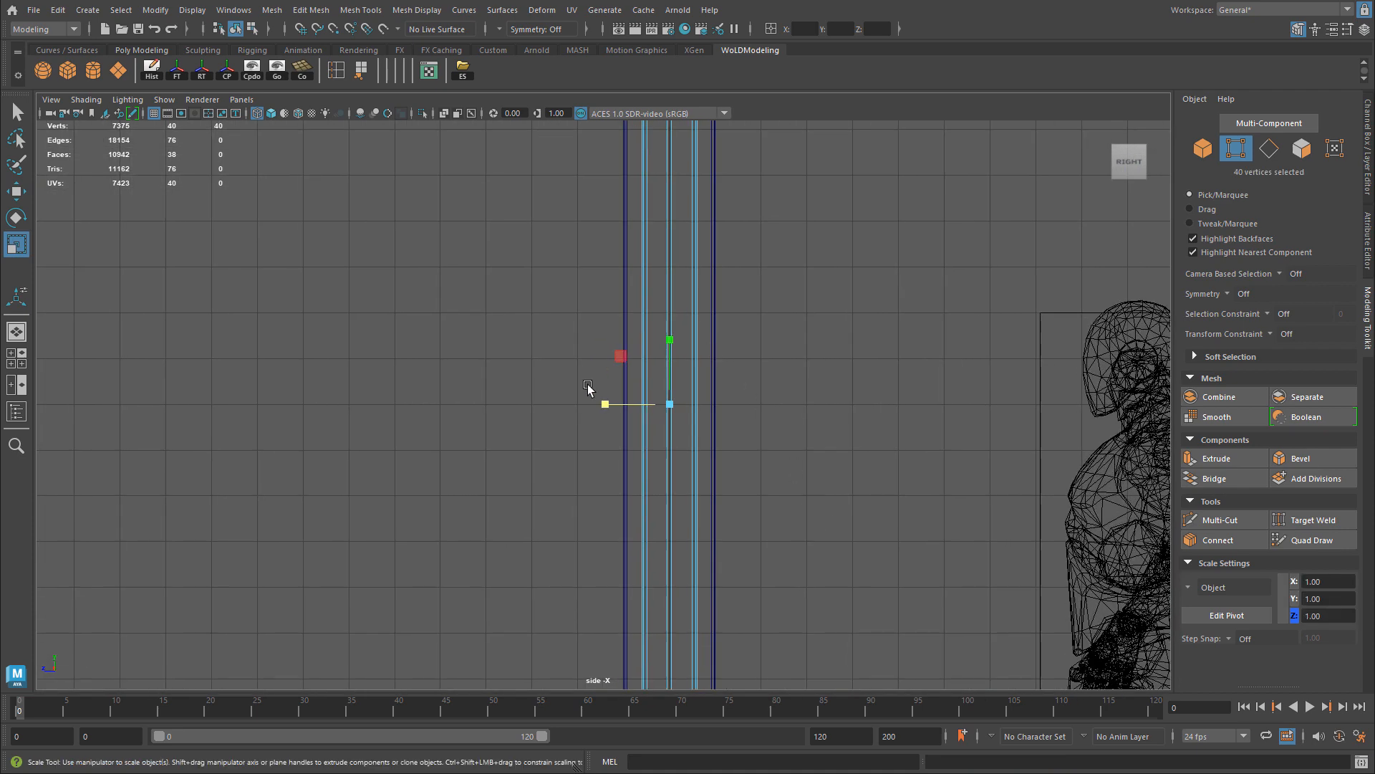
drag(607, 403, 635, 402)
scroll(393, 389, down, 2)
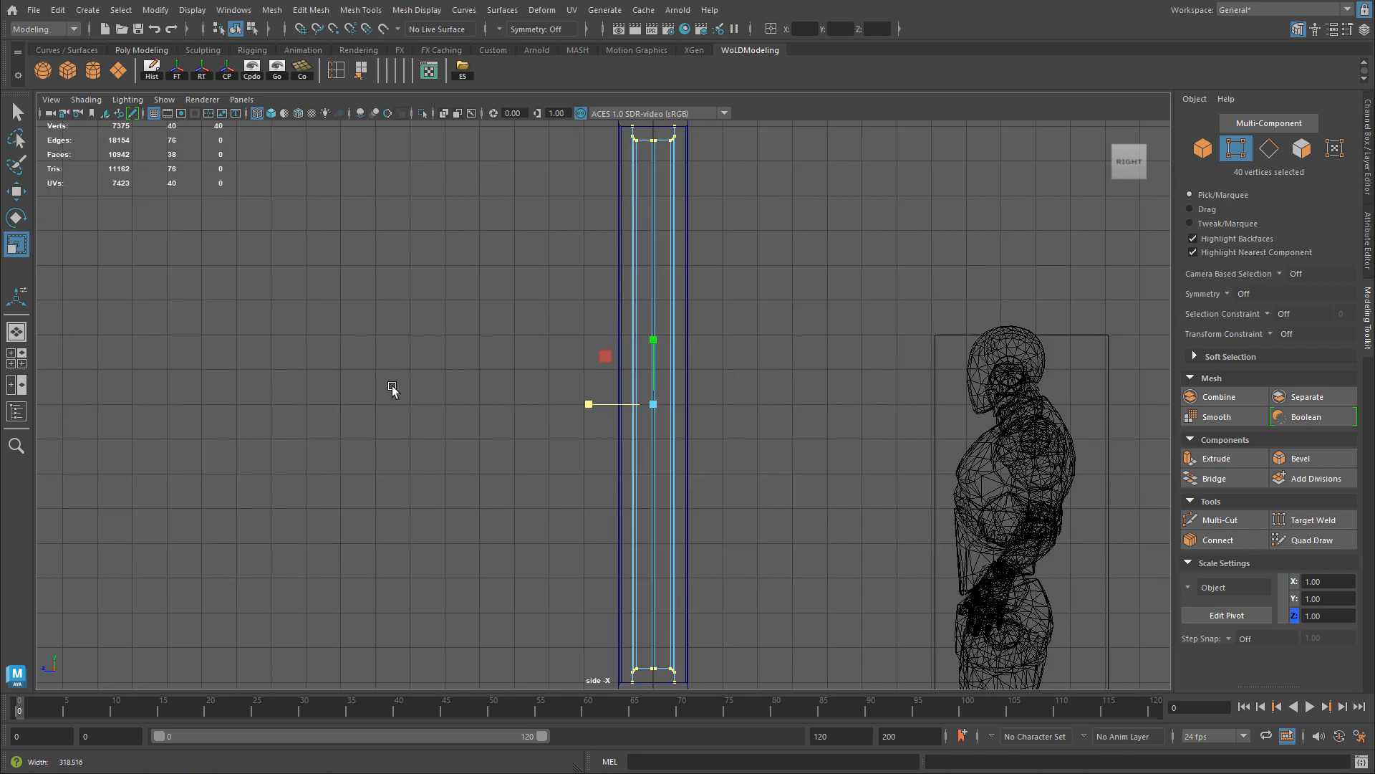
Step: Select the 16 vertices on the window's front side and move them inward along Z to about 3.47
scroll(392, 389, down, 1)
key(w)
drag(565, 140, 635, 670)
scroll(939, 497, up, 3)
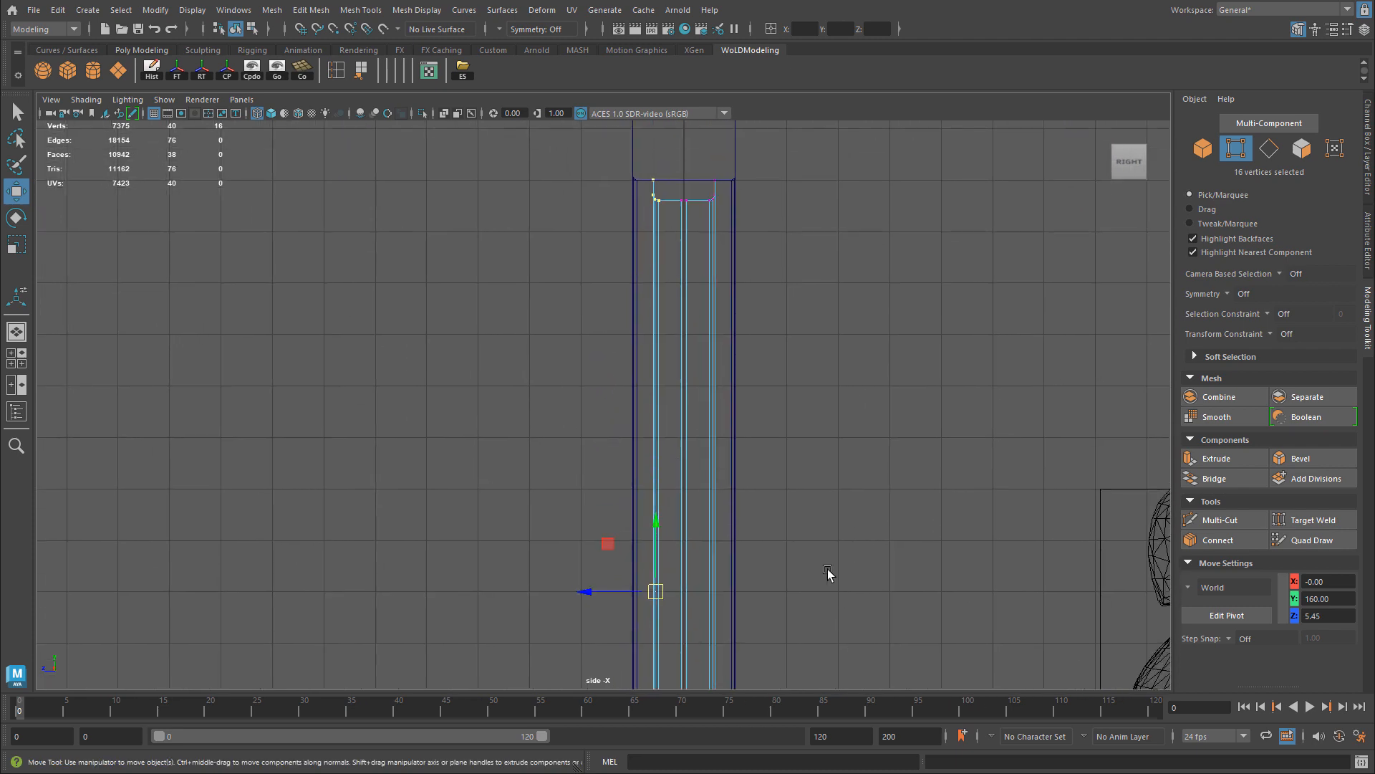
scroll(673, 244, up, 1)
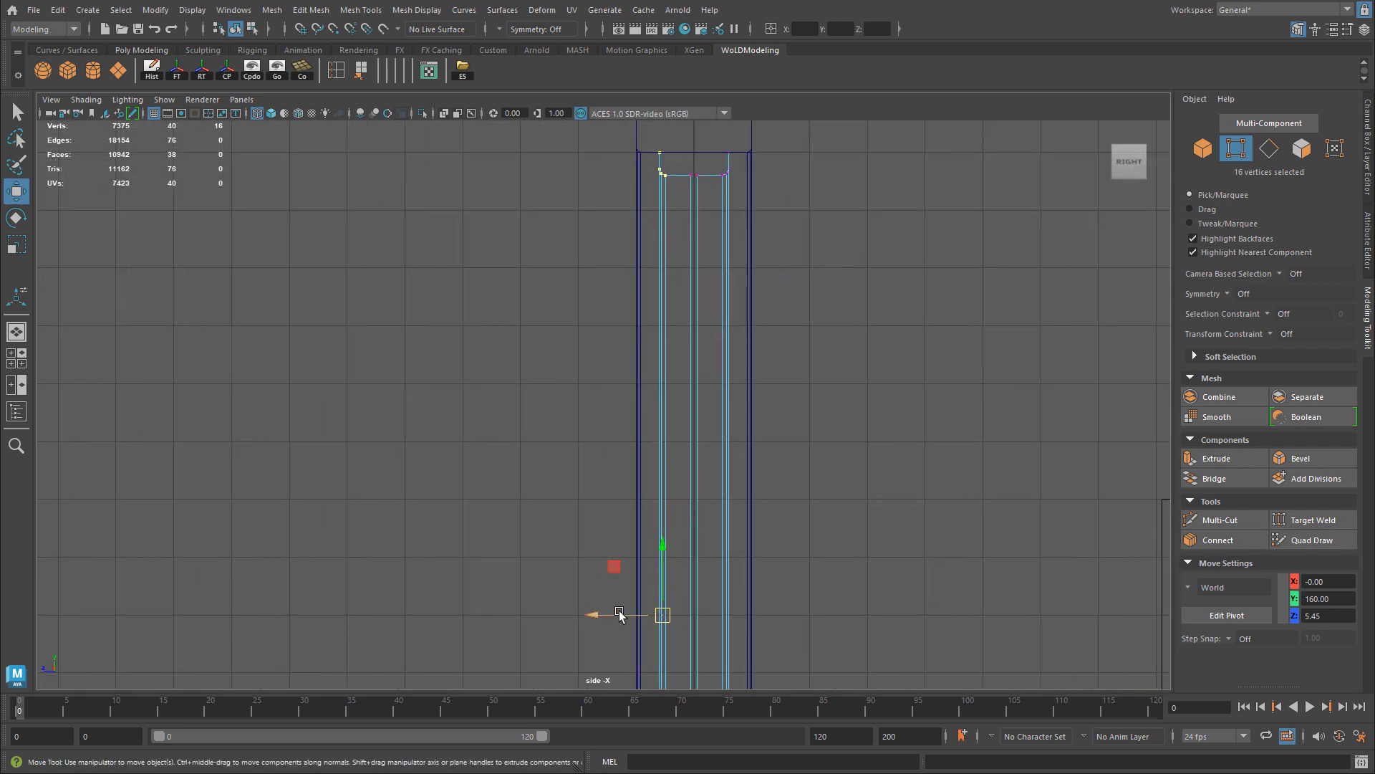
drag(620, 614, 631, 614)
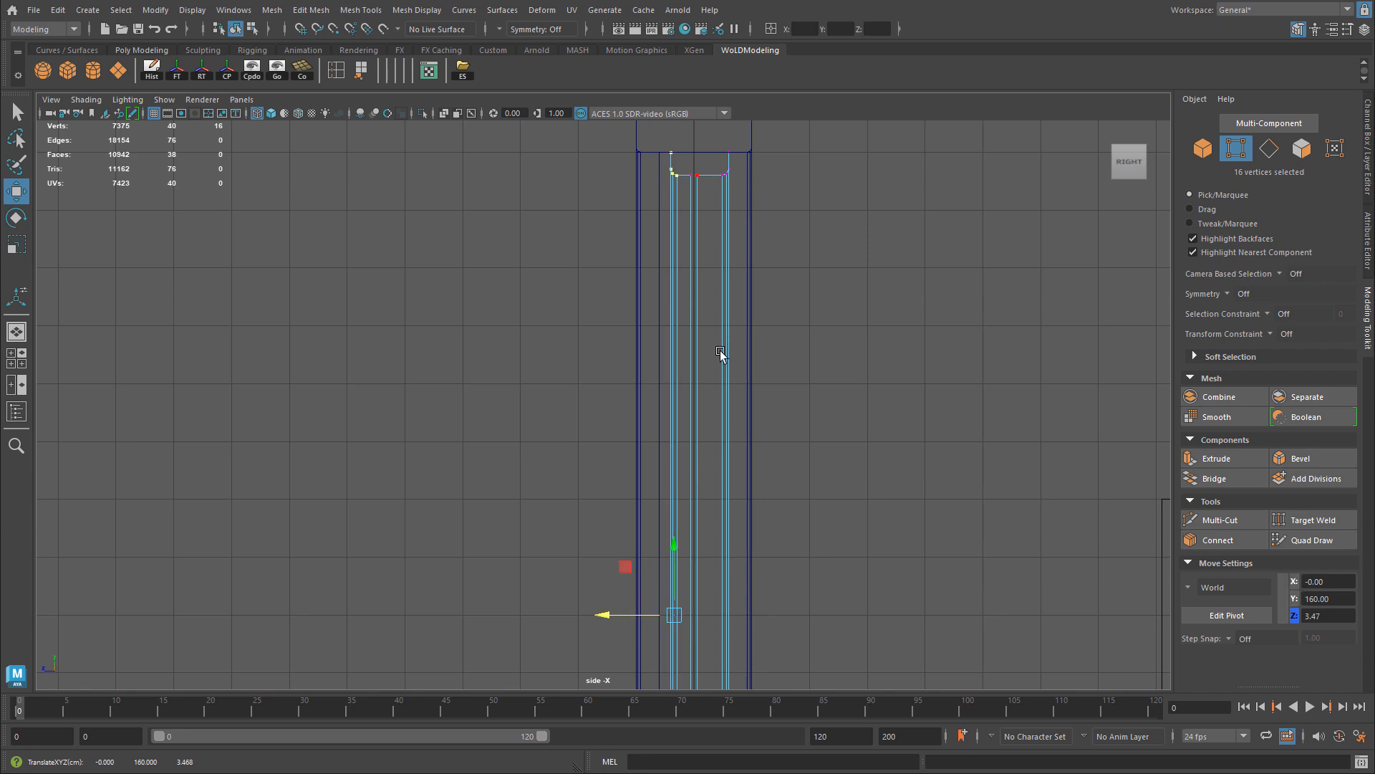
Step: Select the 16 vertices on the window's back side and move them inward along Z to about -3.72
drag(709, 132, 769, 248)
scroll(769, 251, down, 2)
alt+middle_drag(770, 578, 726, 140)
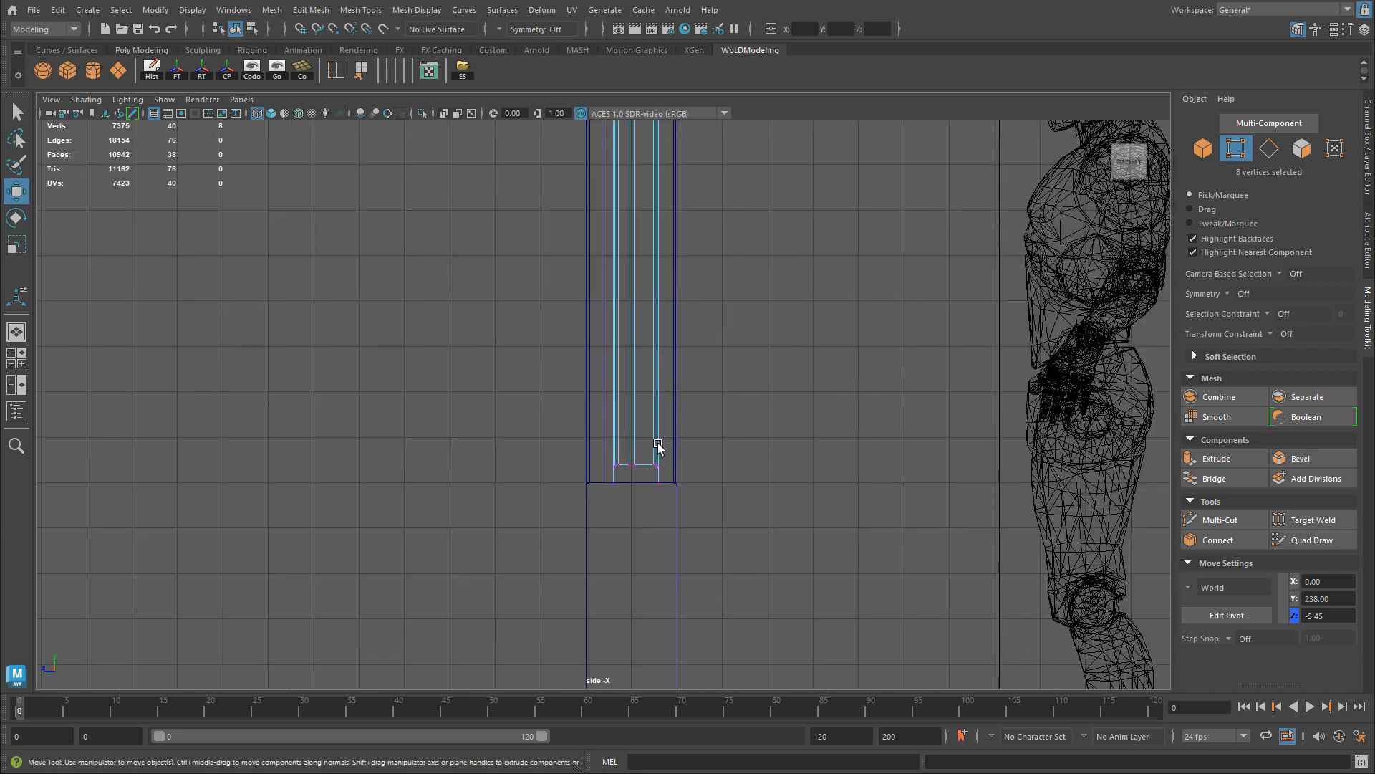
shift+drag(645, 435, 672, 492)
alt+middle_drag(696, 196, 766, 473)
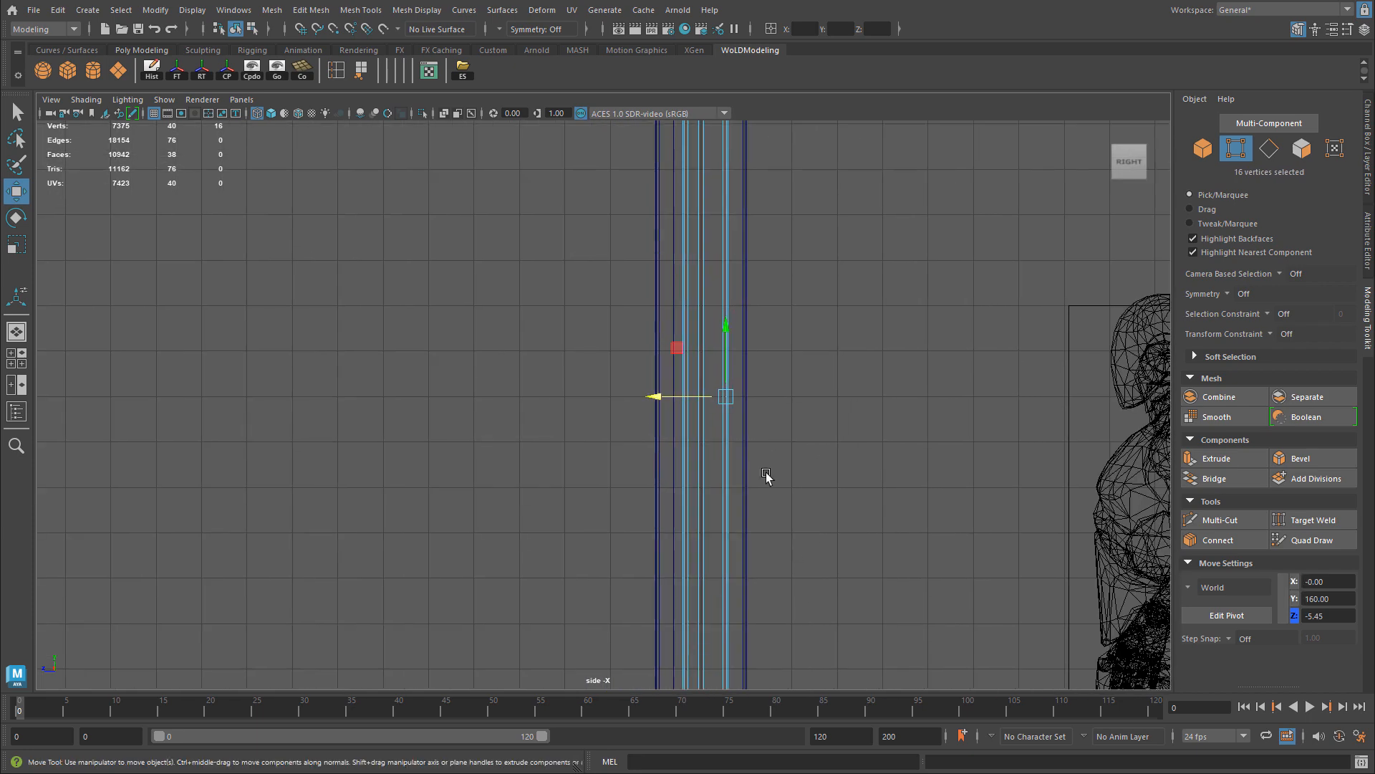
drag(719, 398, 703, 401)
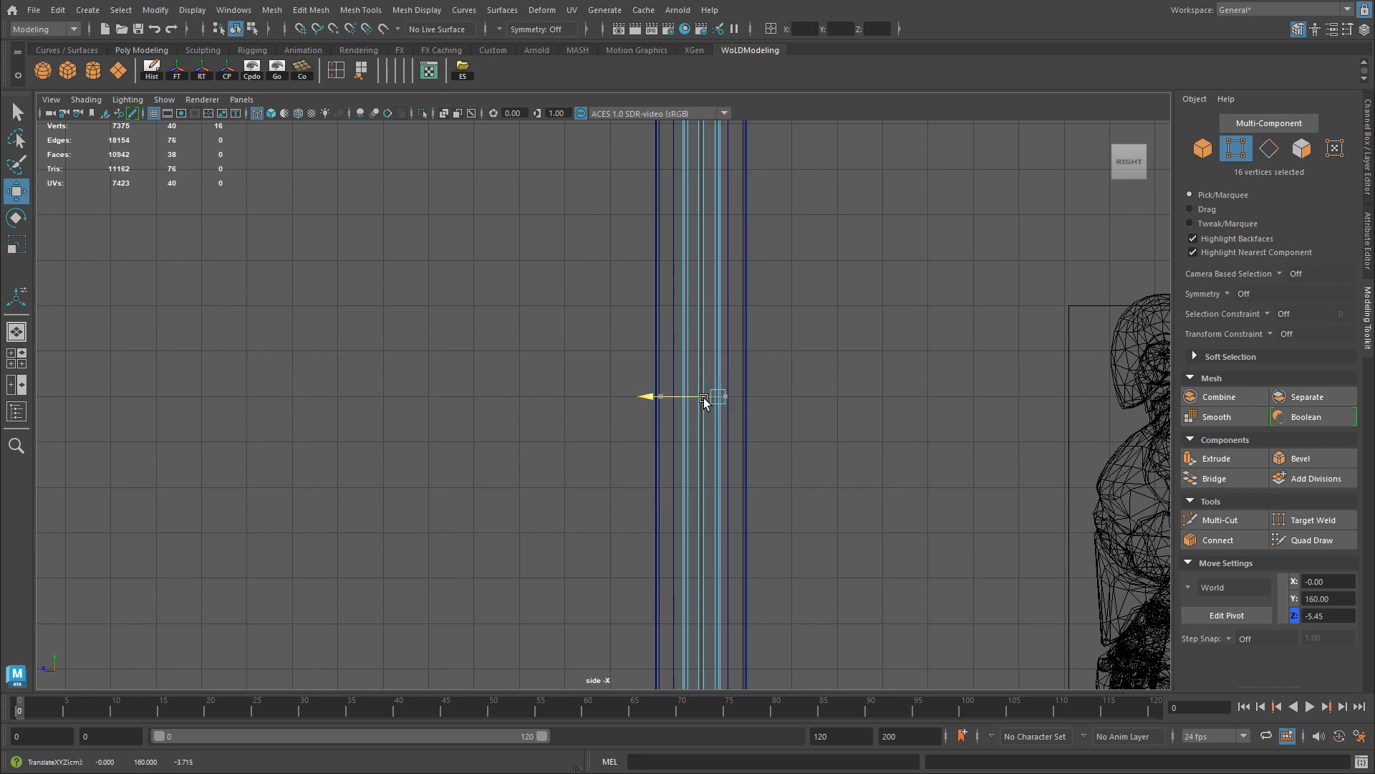
Step: Return to the perspective view and switch the window back to object mode
key(space)
key(space)
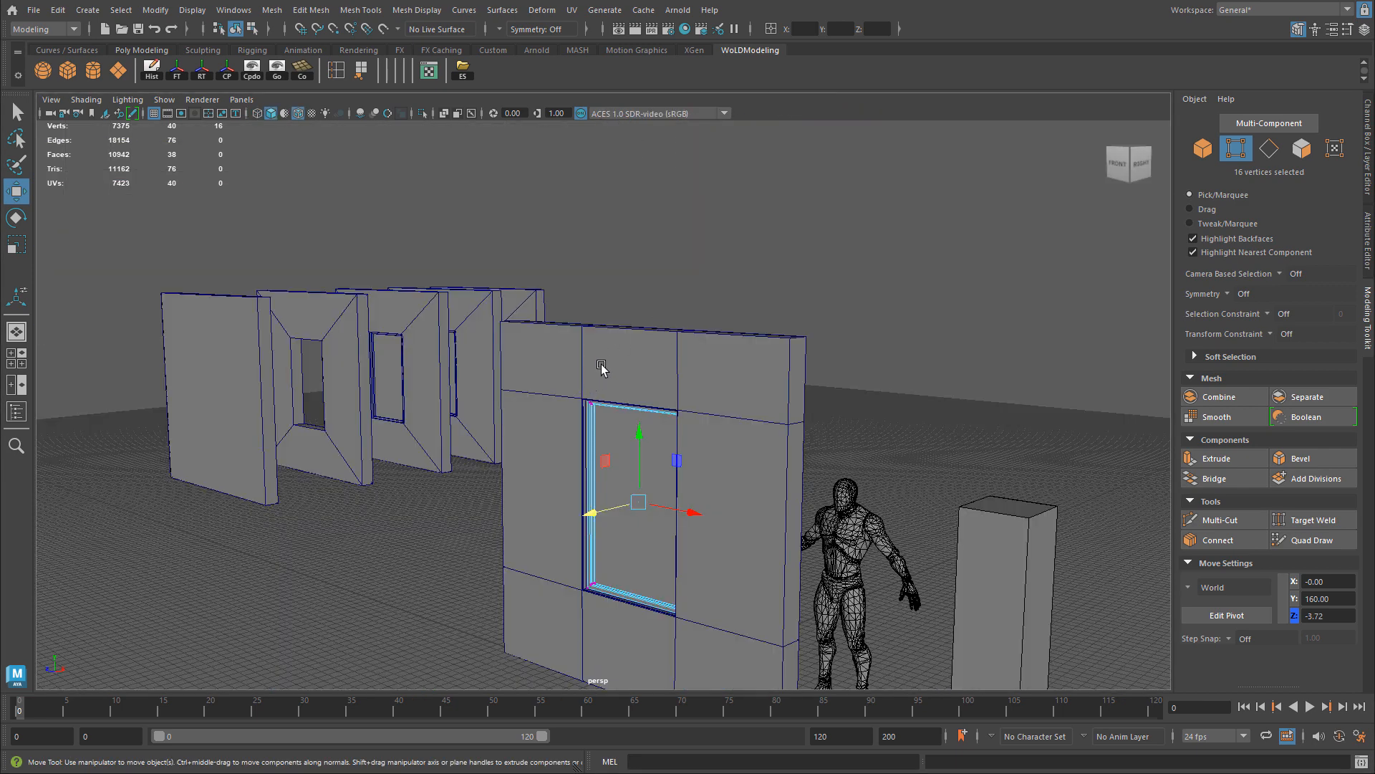
right_drag(602, 367, 616, 351)
alt+right_drag(496, 448, 853, 479)
alt+middle_drag(854, 478, 874, 316)
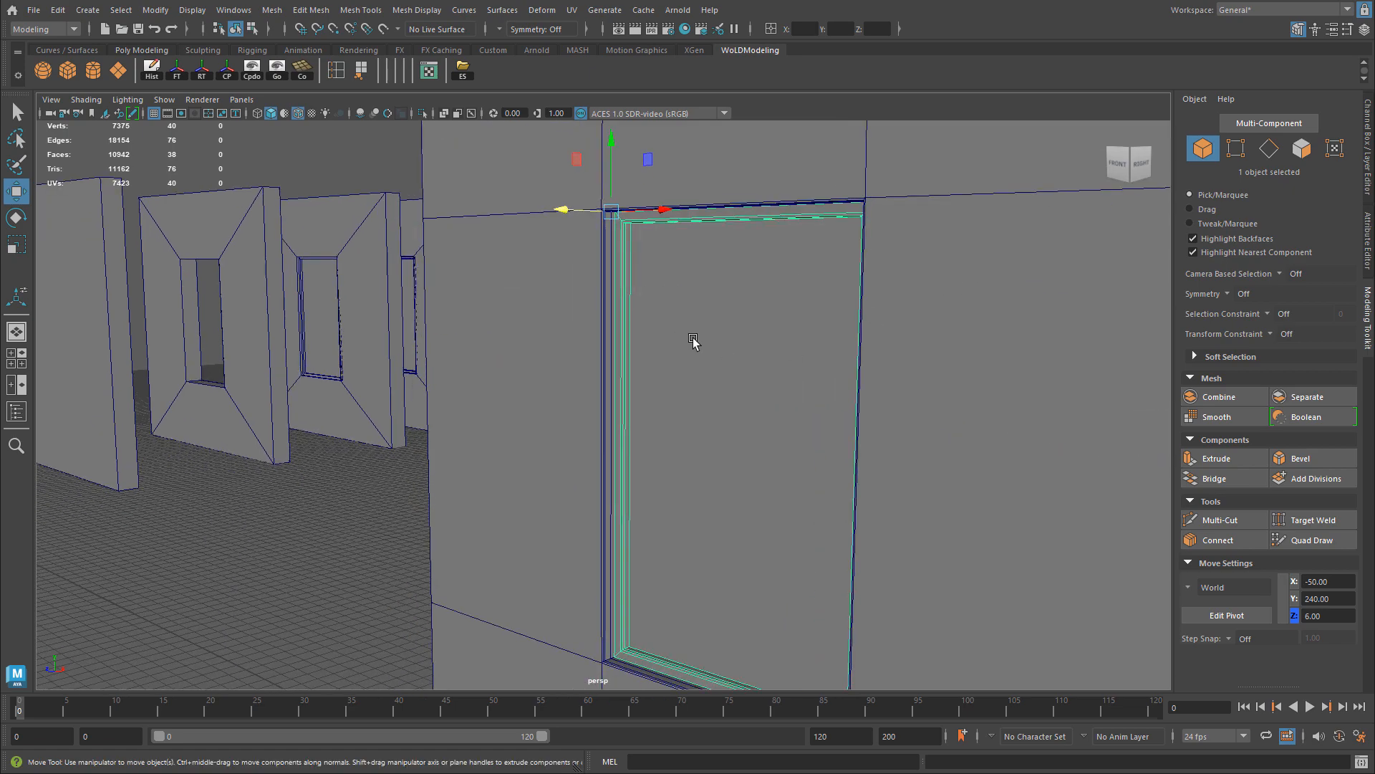
alt+drag(693, 339, 707, 336)
right_drag(716, 297, 756, 287)
Step: Snap the window's pivot to the relocated vertex at its upper front corner, at X -50, Y 240, Z 4.02
alt+drag(752, 294, 379, 338)
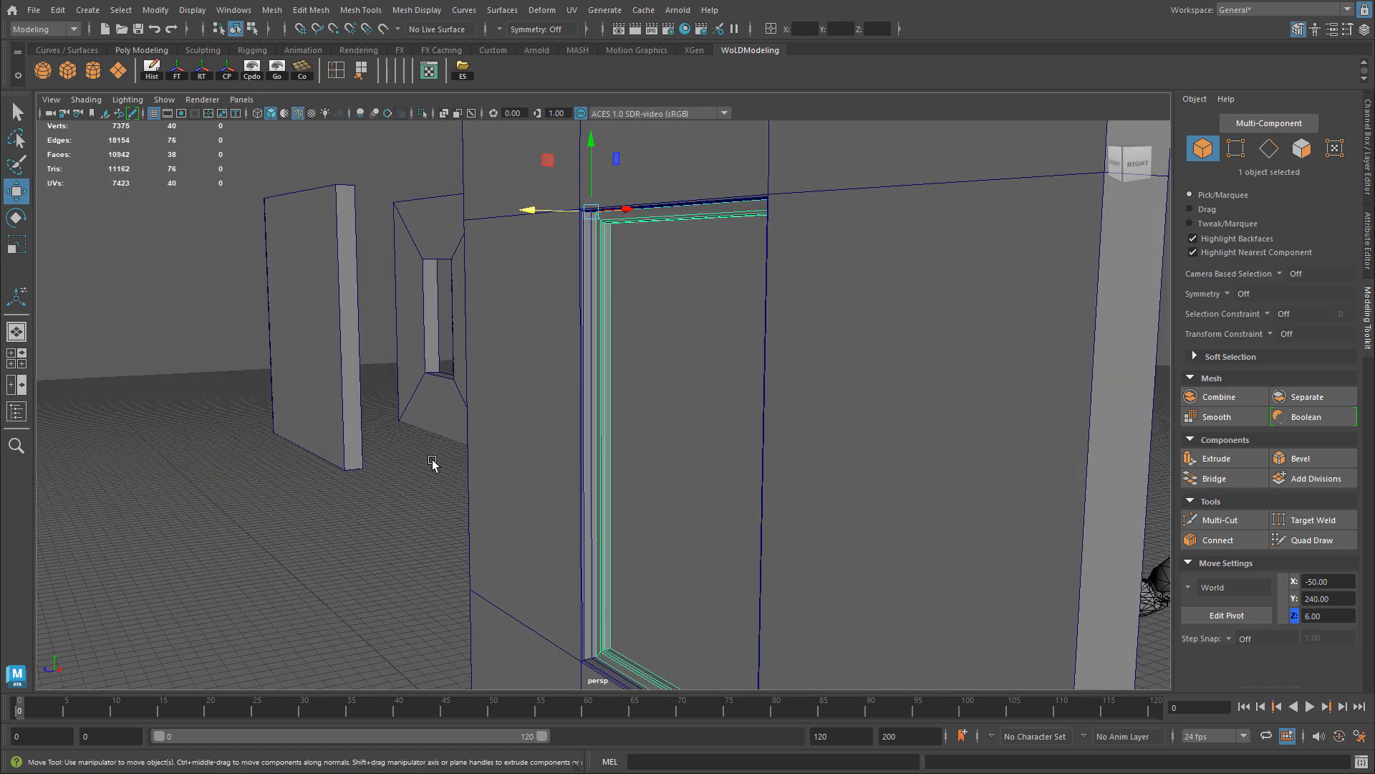
alt+right_drag(432, 464, 375, 478)
alt+right_drag(513, 252, 818, 444)
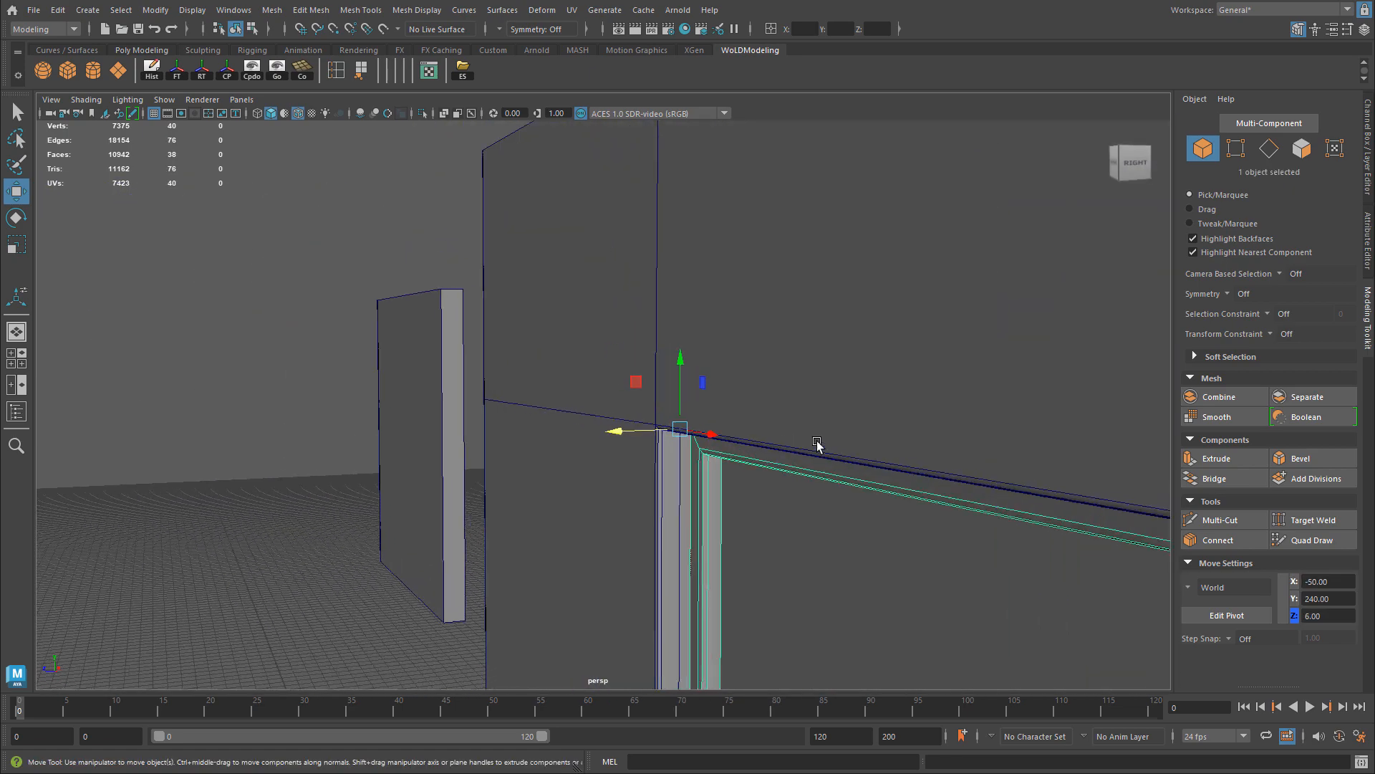
alt+middle_drag(817, 445, 761, 308)
alt+right_drag(580, 292, 786, 276)
alt+drag(785, 277, 761, 206)
alt+middle_drag(762, 205, 665, 233)
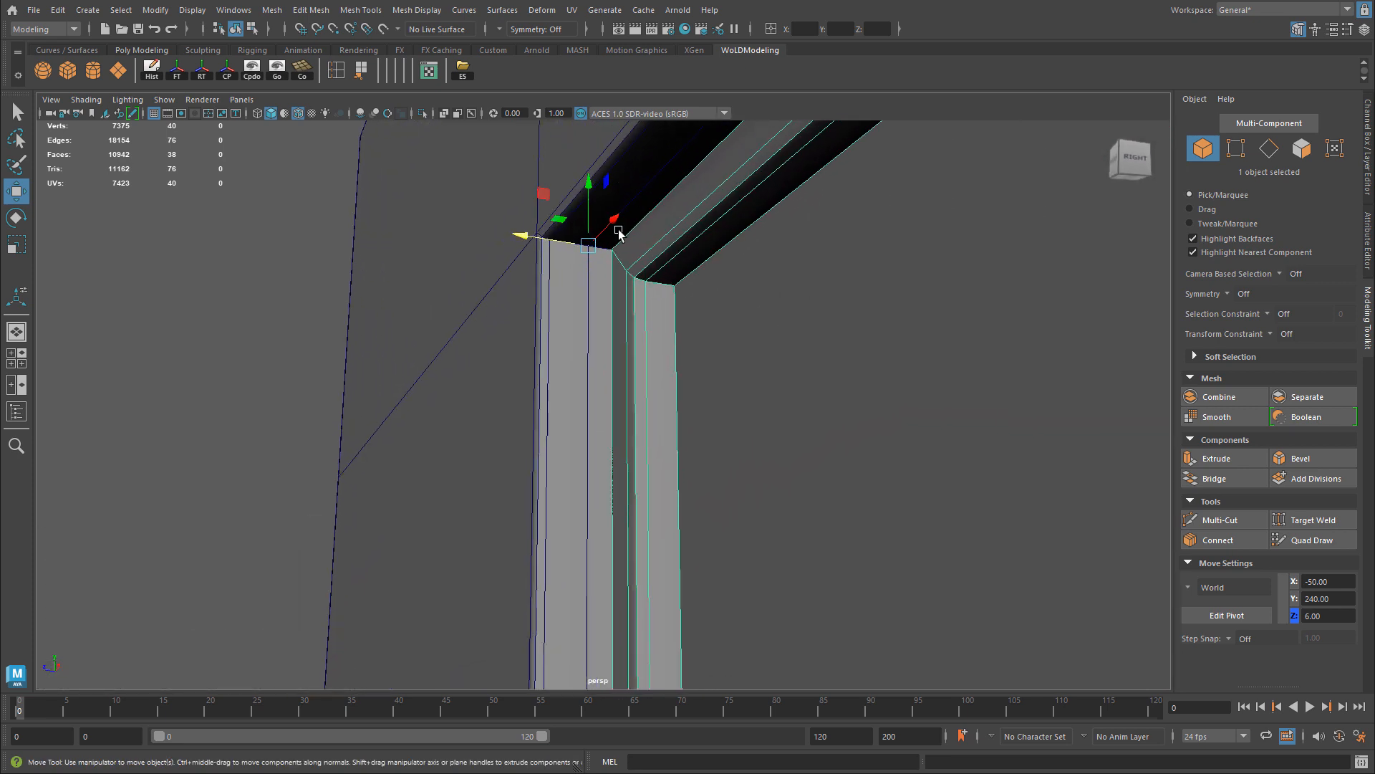
key(d)
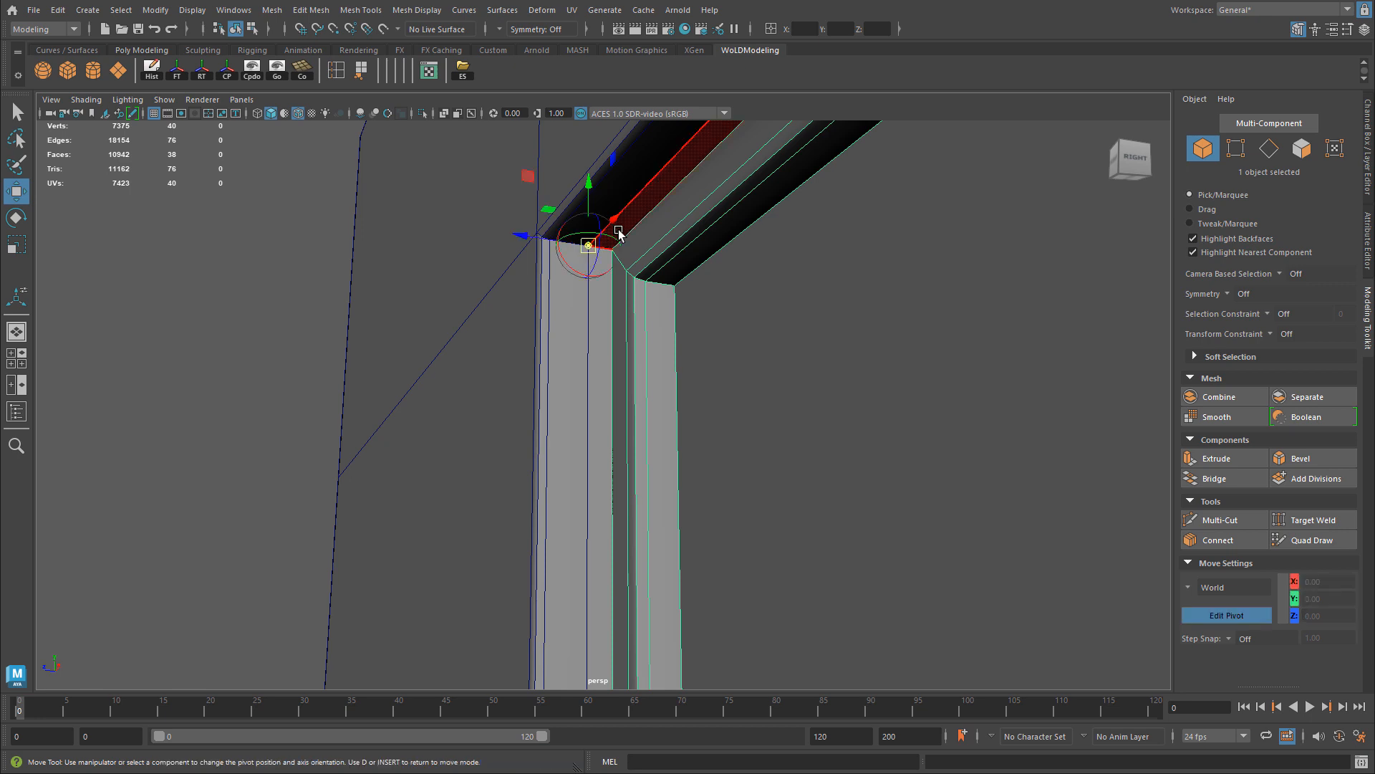
key(d)
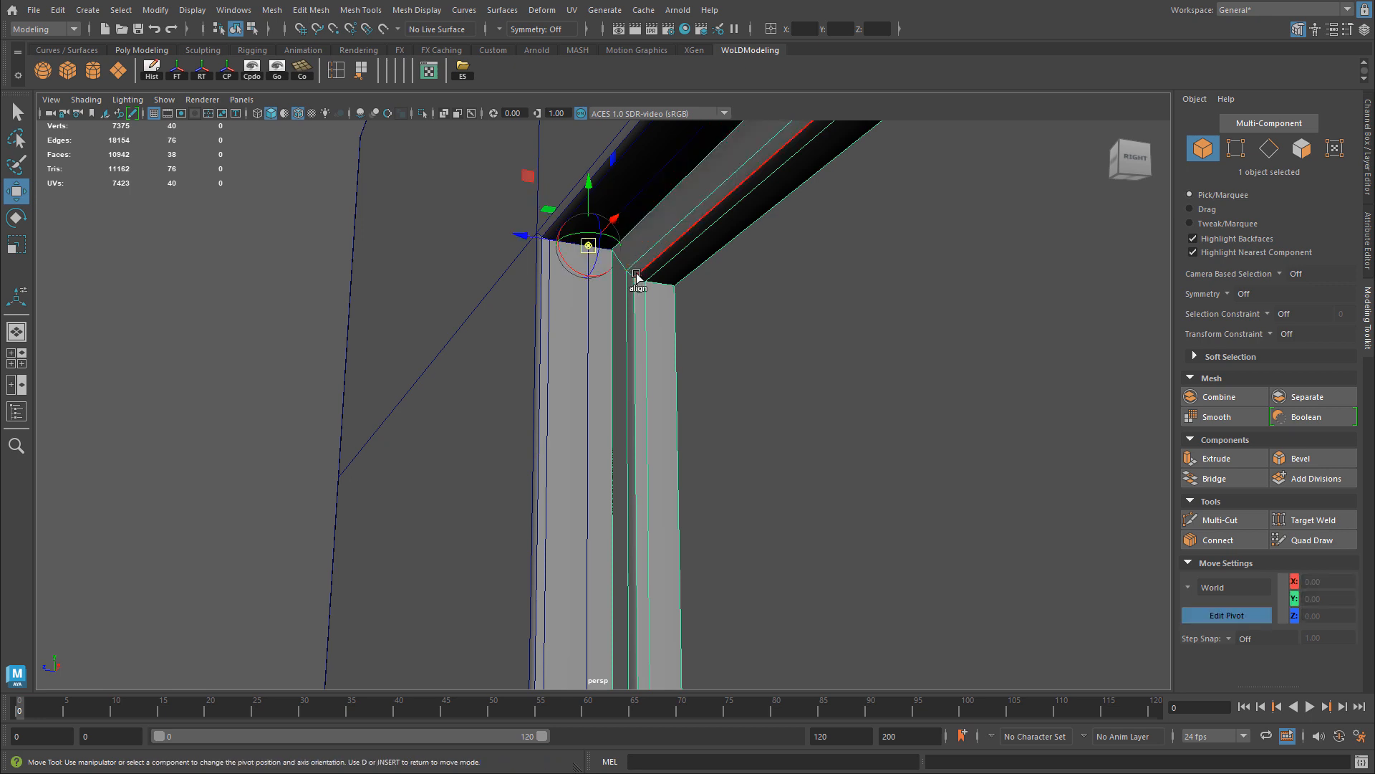
middle_drag(646, 285, 614, 250)
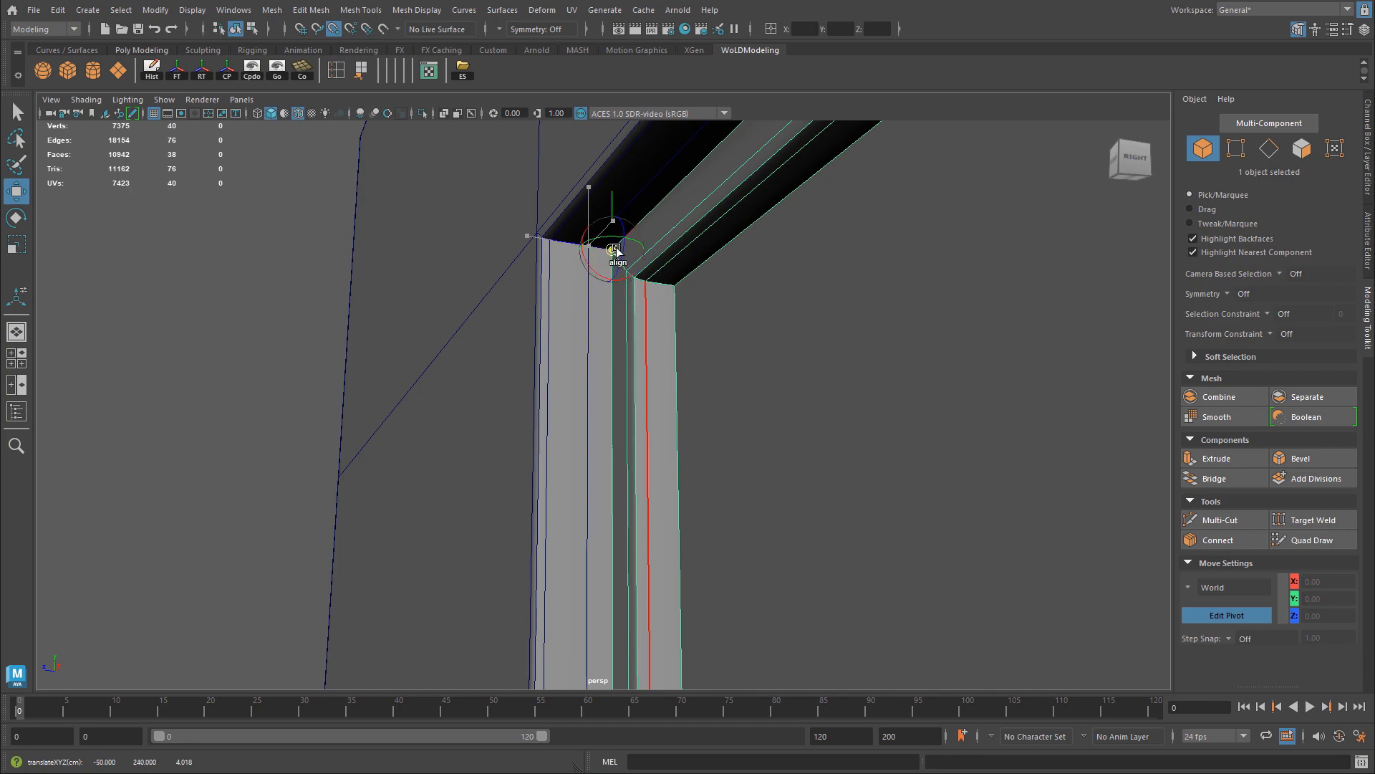
Step: Test-rotate the thinner window around its new corner pivot on the X and Y axes, undoing each rotation
scroll(807, 295, down, 4)
key(e)
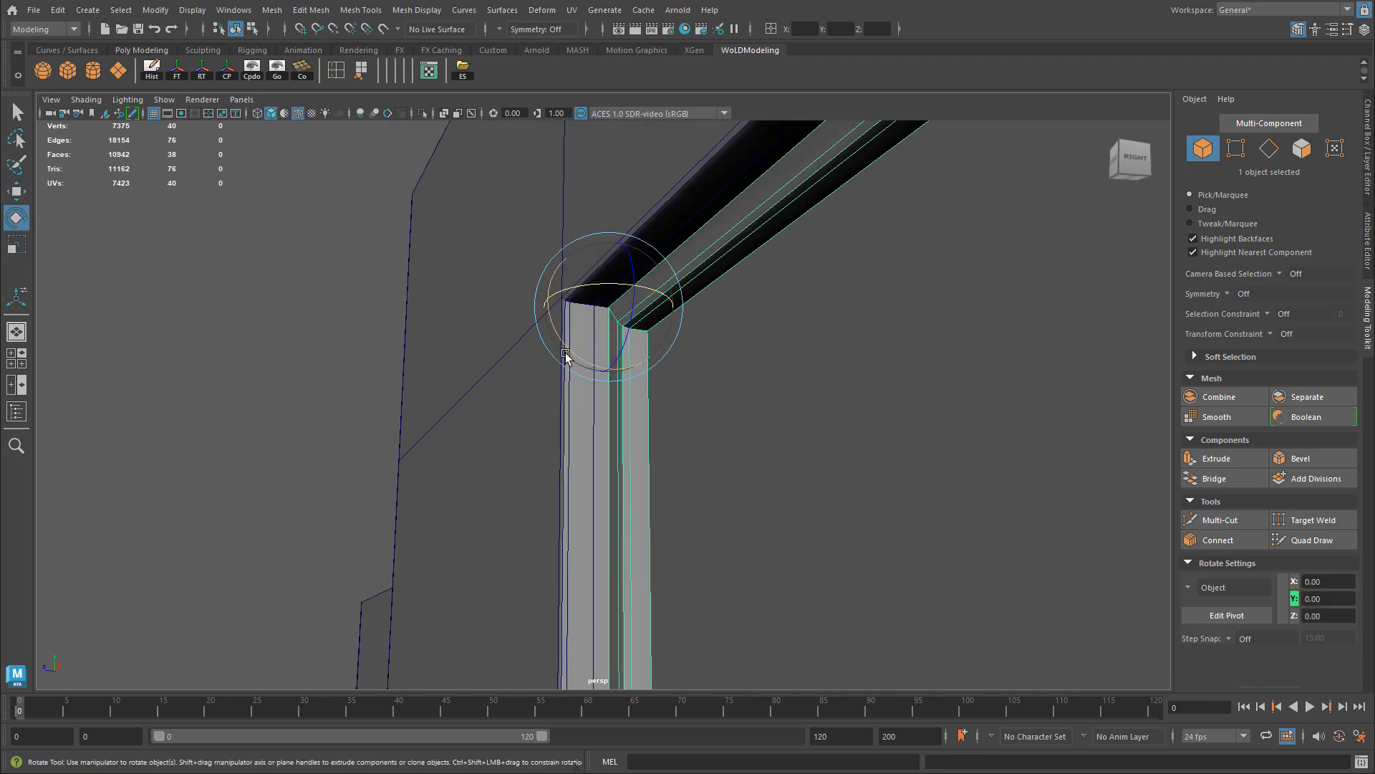
drag(565, 355, 654, 379)
key(ctrl+z)
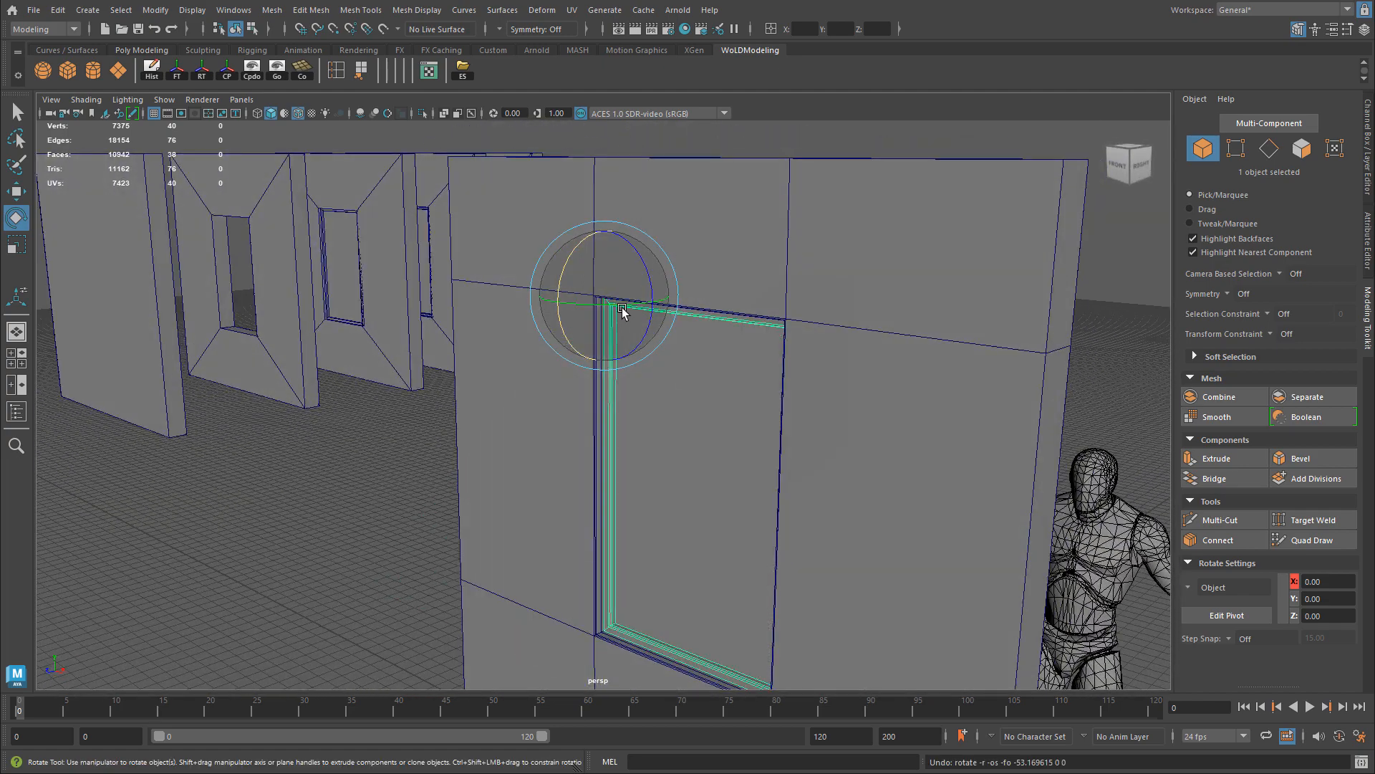
drag(620, 308, 596, 356)
key(w)
scroll(701, 356, down, 3)
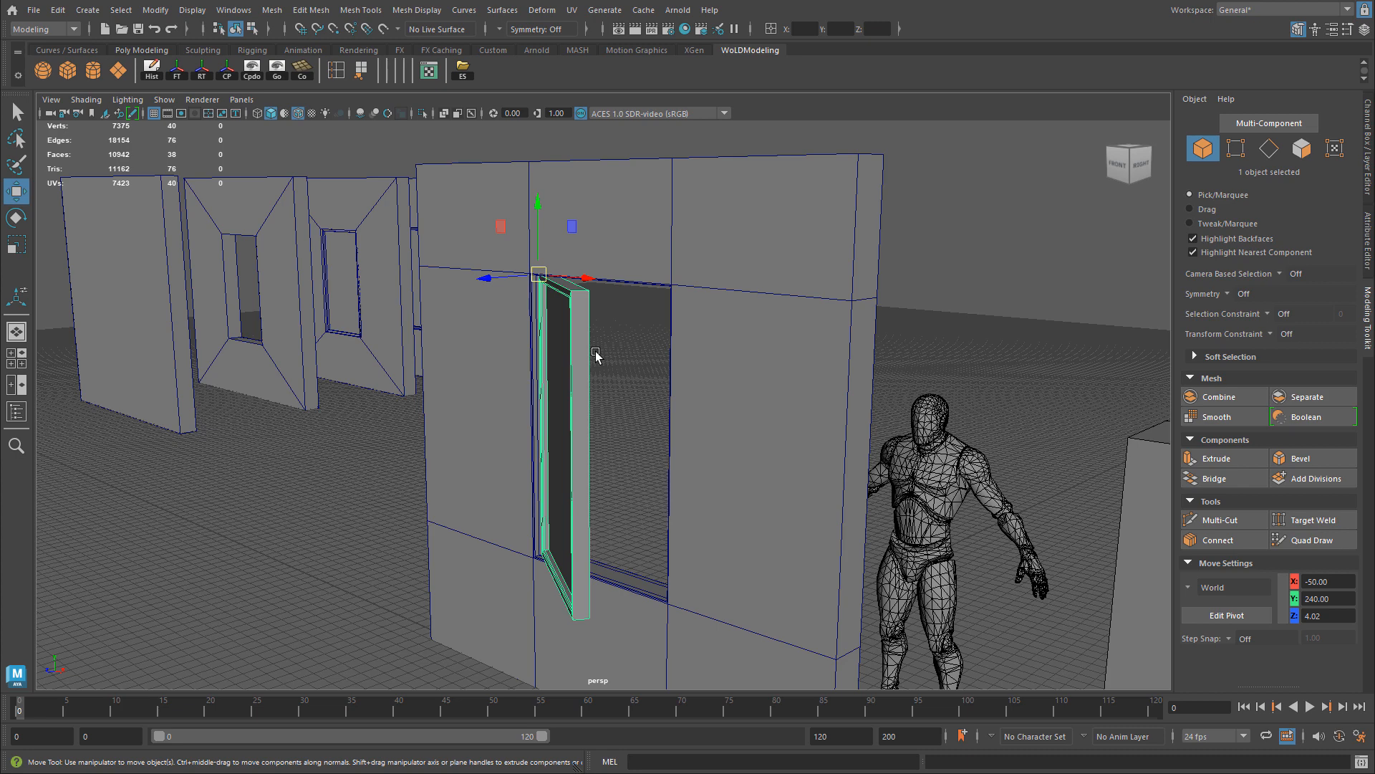
alt+drag(596, 352, 648, 335)
key(ctrl+z)
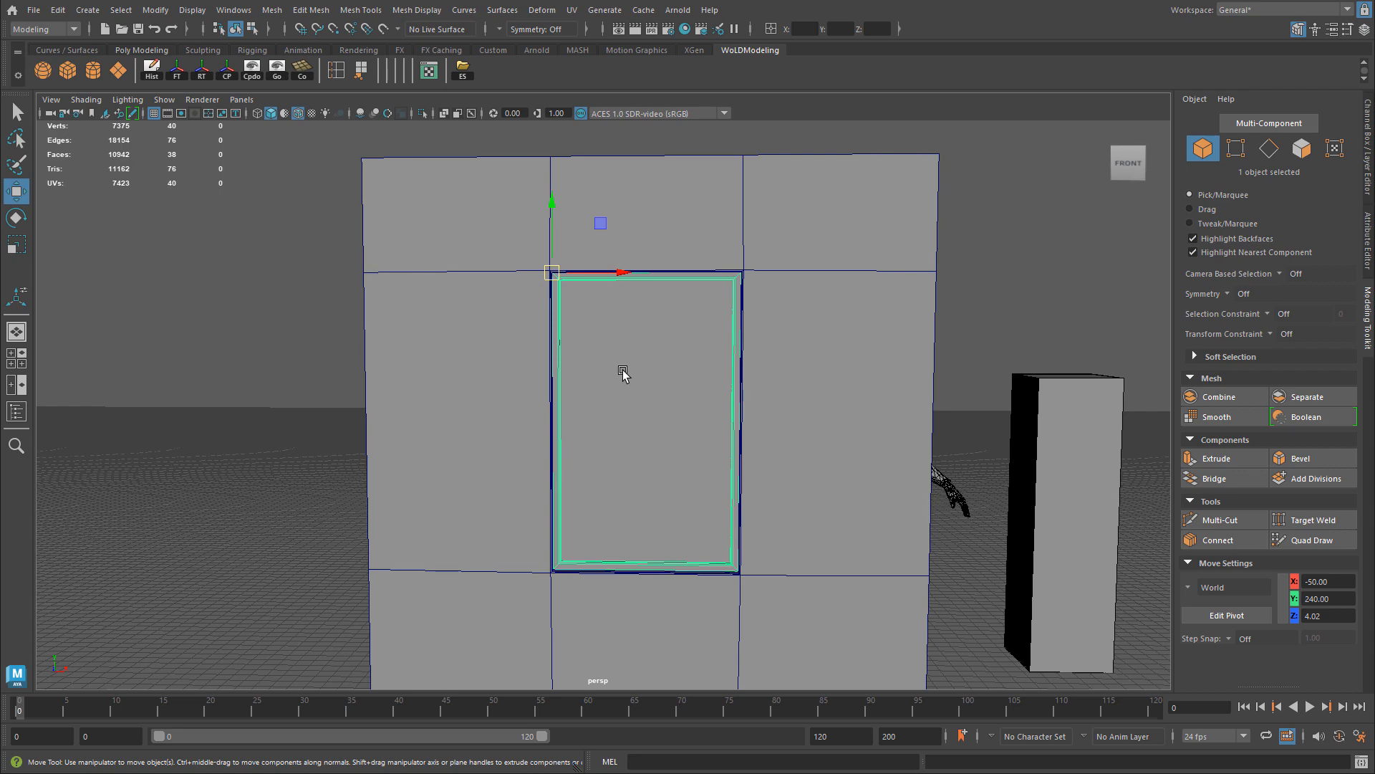
Step: Move the window out of the wall to X -324.28, inspect the empty opening from several views, and undo the move
drag(620, 273, 119, 273)
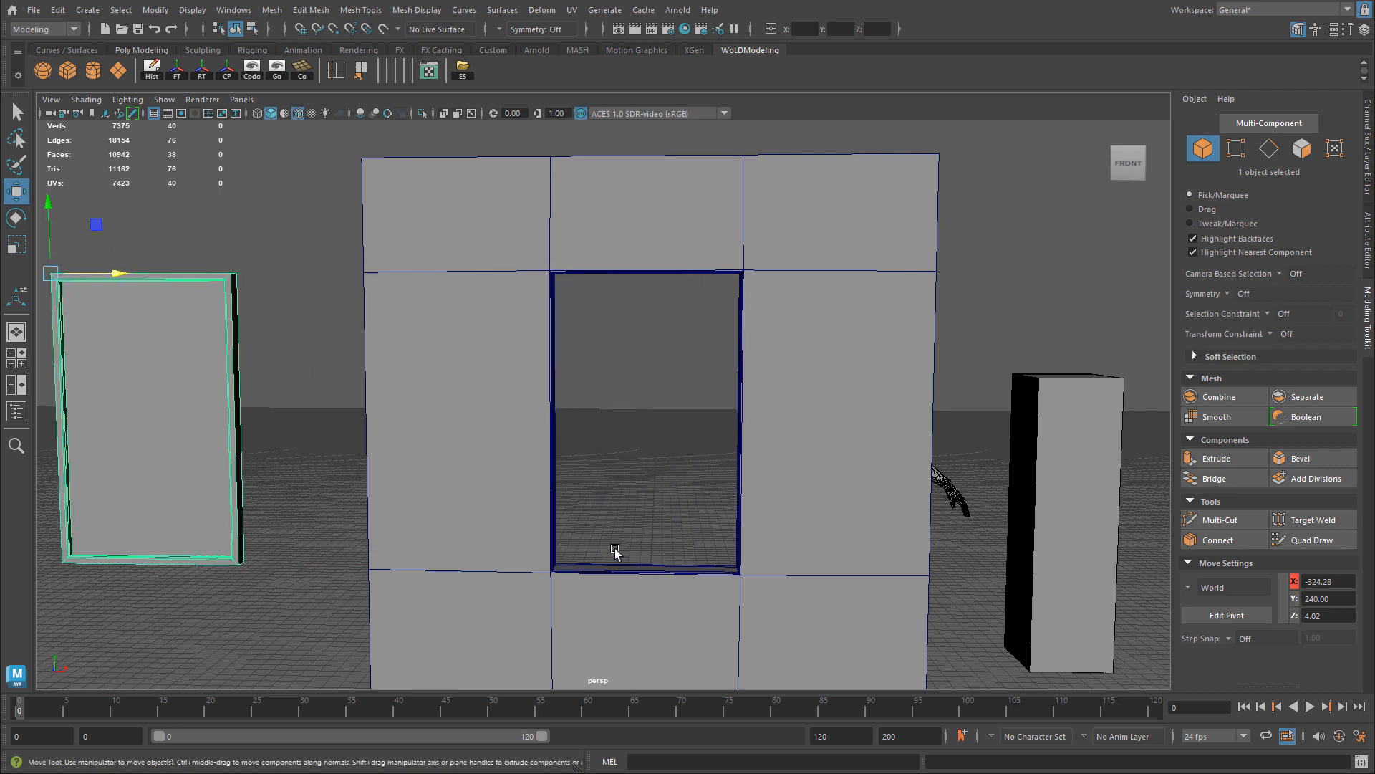
alt+drag(613, 549, 540, 588)
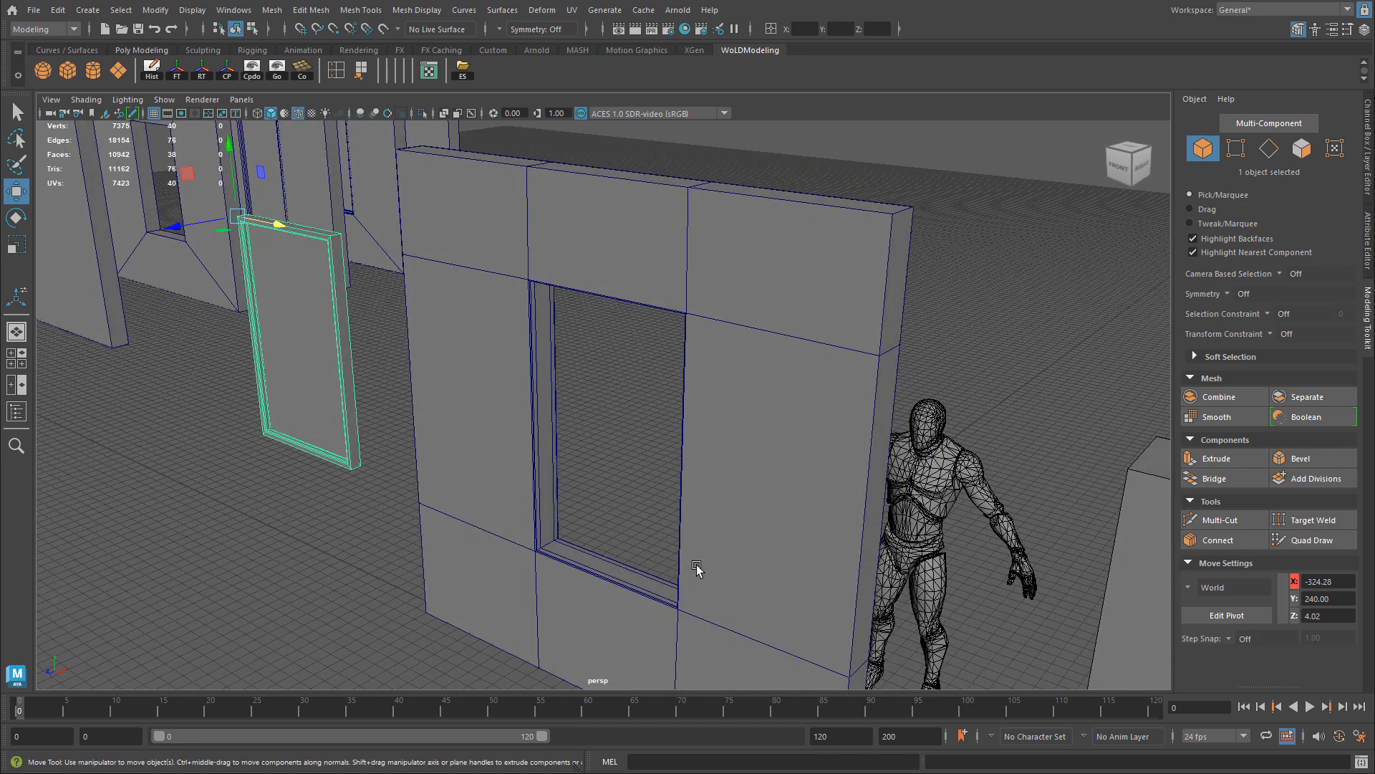
key(space)
alt+drag(358, 625, 423, 645)
alt+middle_drag(859, 447, 881, 414)
alt+right_drag(881, 414, 792, 372)
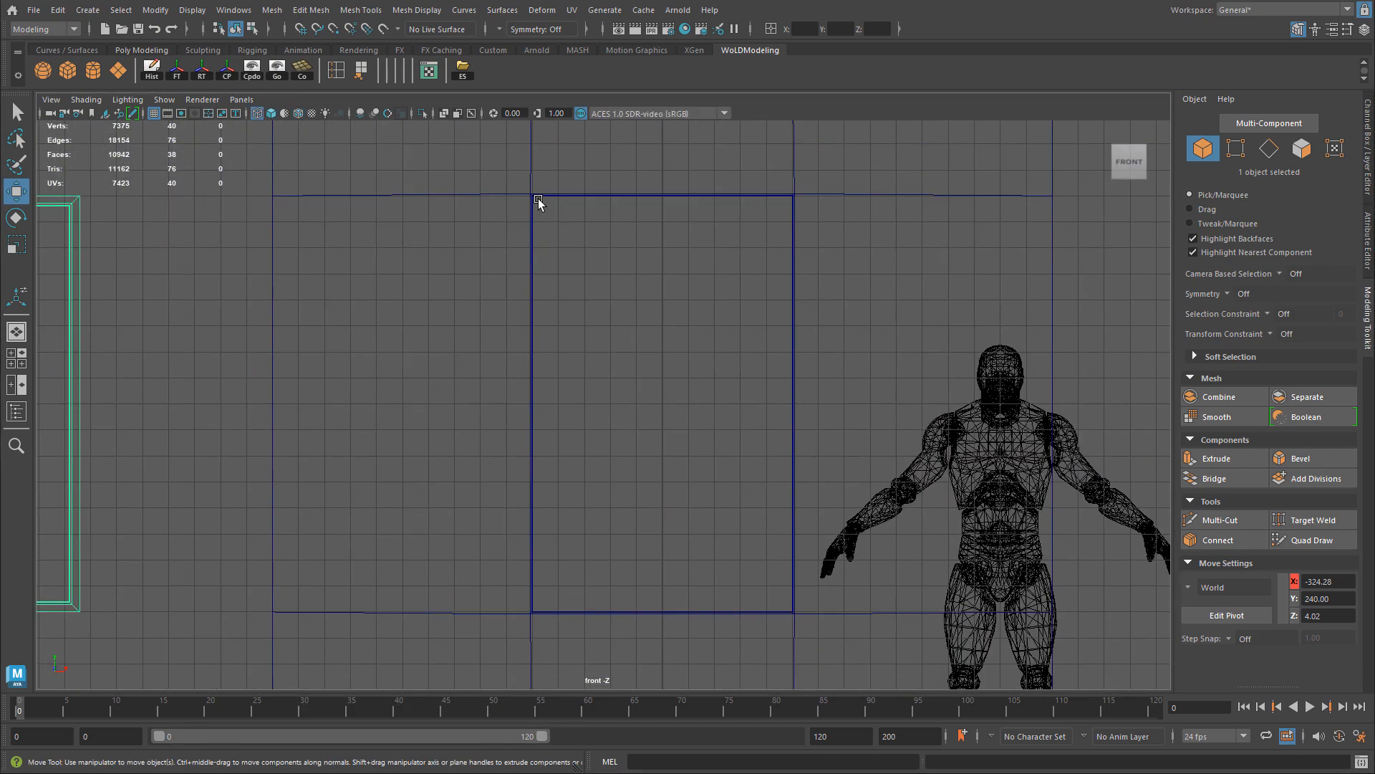
key(space)
key(space)
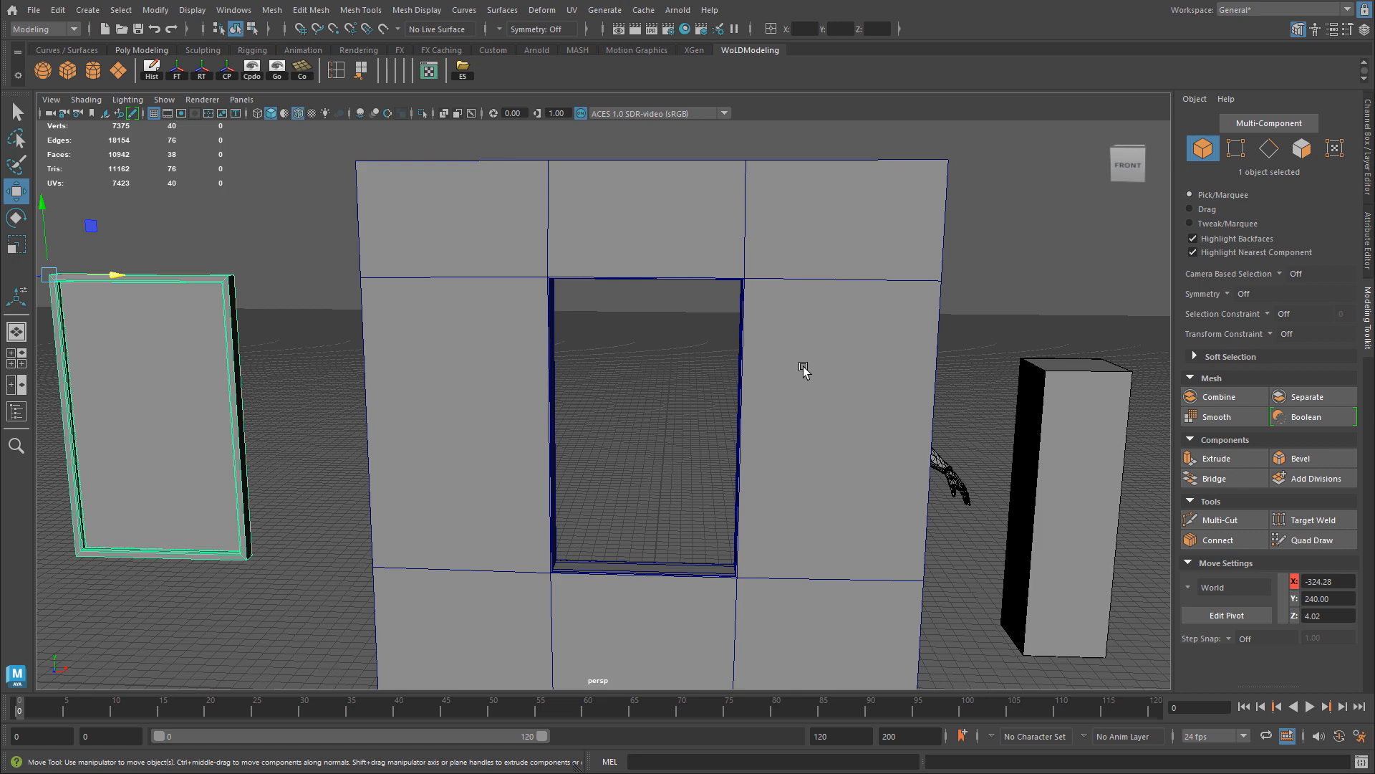
key(ctrl+z)
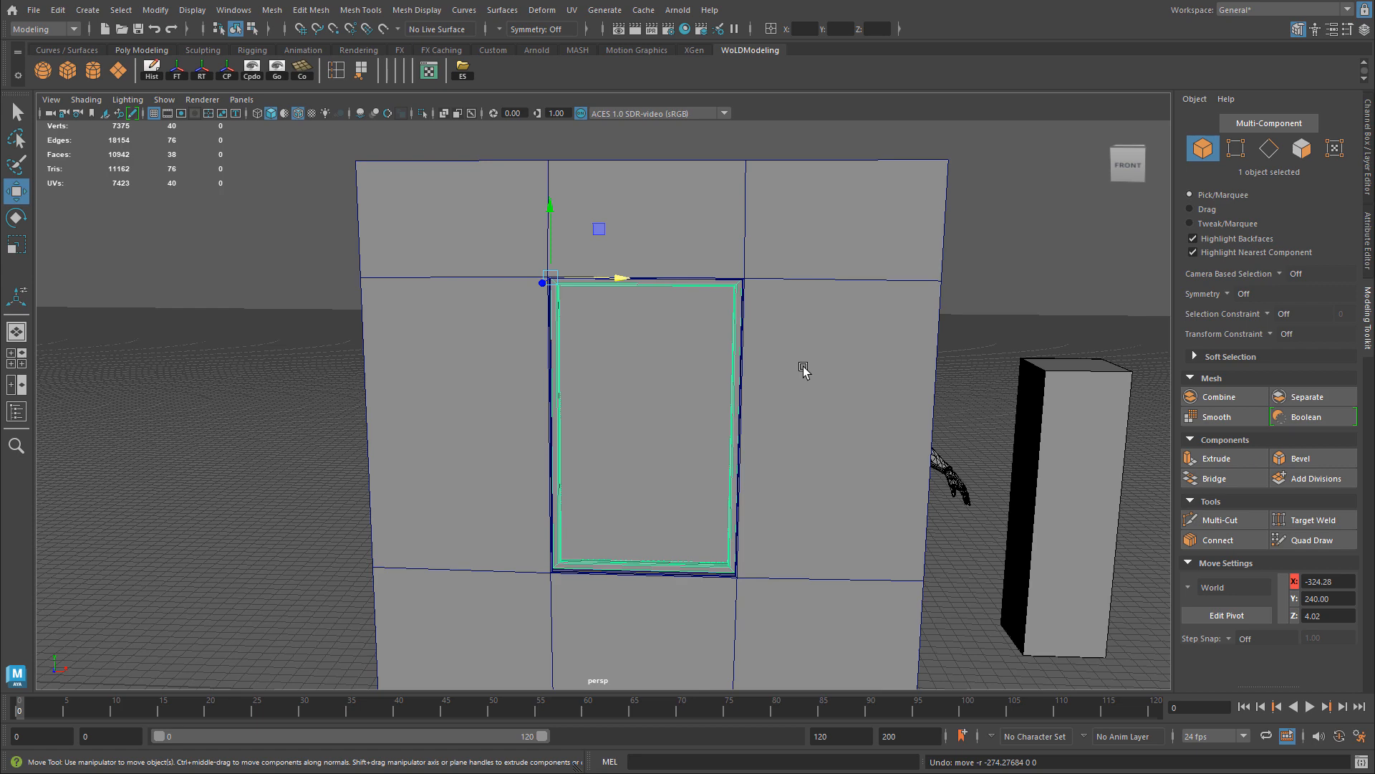
alt+right_drag(804, 369, 559, 461)
alt+middle_drag(731, 454, 740, 402)
alt+drag(740, 401, 748, 397)
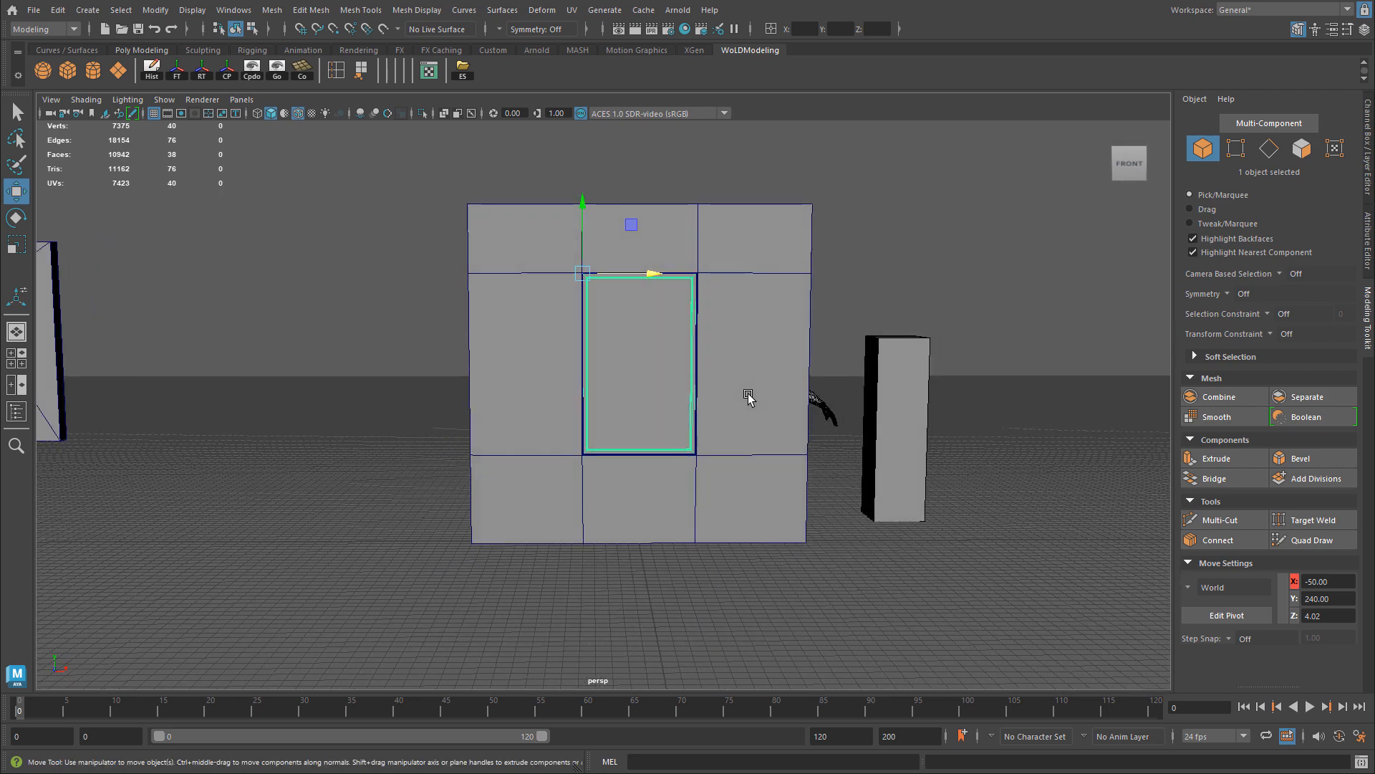